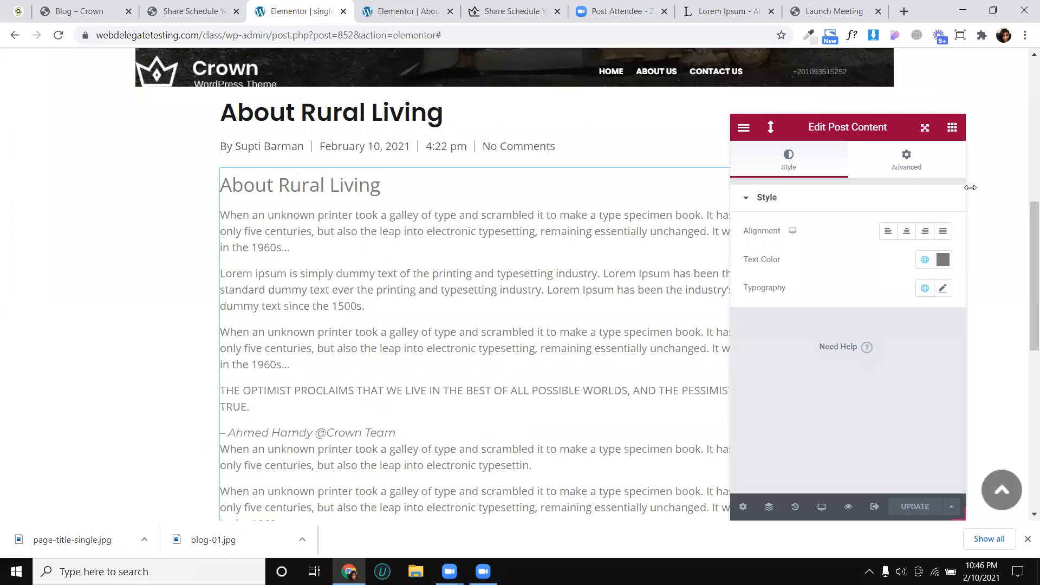
- Compare the end of the post template with the reference post's tags, share row and related posts
{"action": "left_click", "coordinate": [952, 127]}
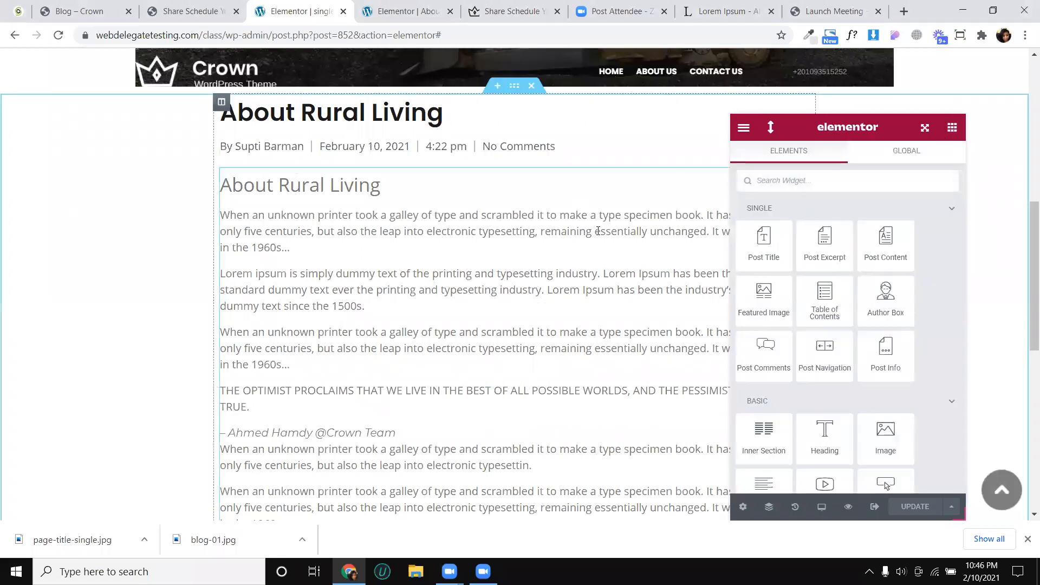
{"action": "scroll", "coordinate": [600, 206], "scroll_direction": "down", "scroll_amount": 1}
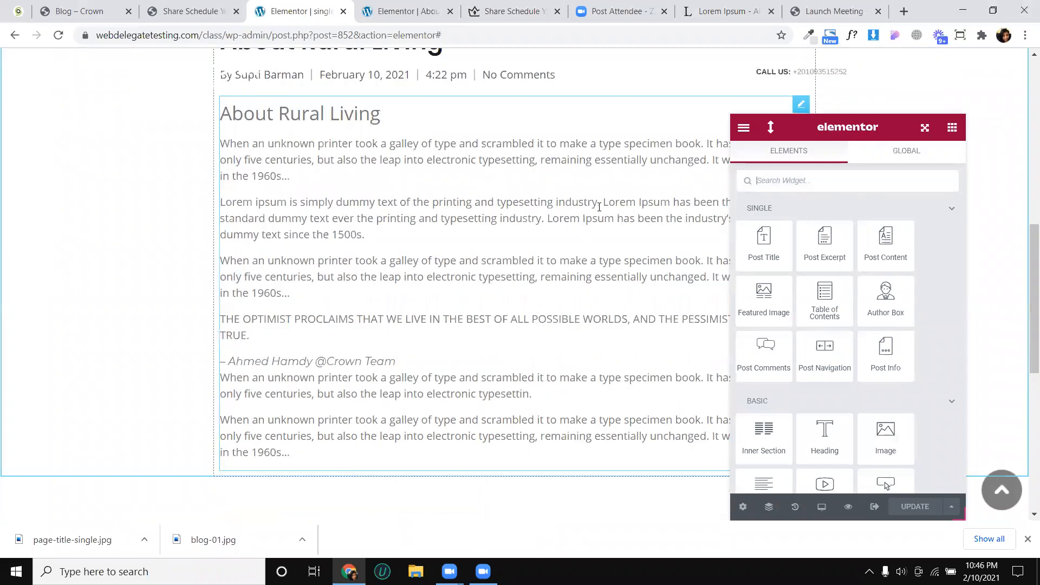
{"action": "scroll", "coordinate": [467, 317], "scroll_direction": "down", "scroll_amount": 3}
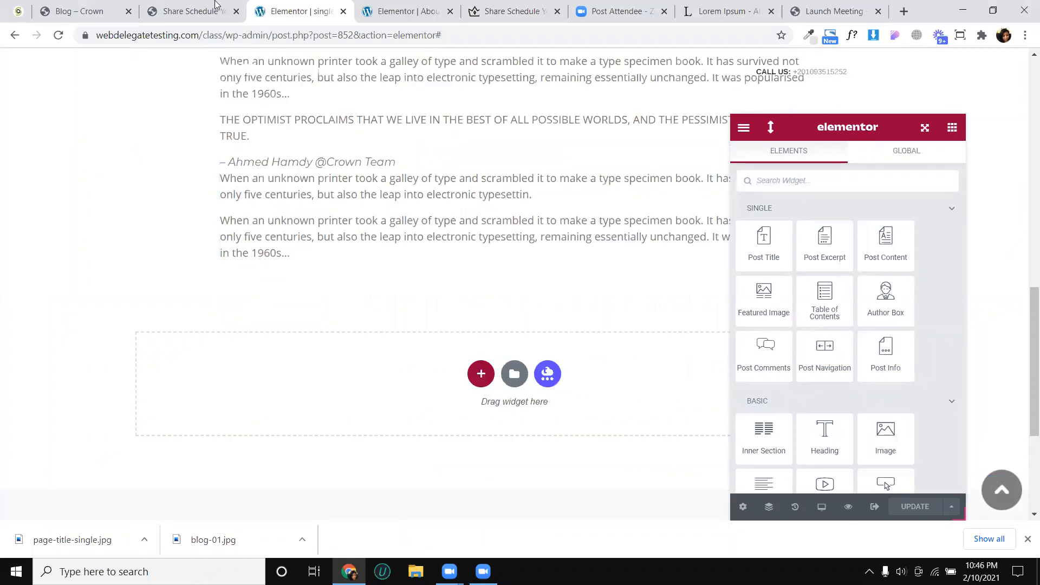
{"action": "left_click", "coordinate": [215, 6]}
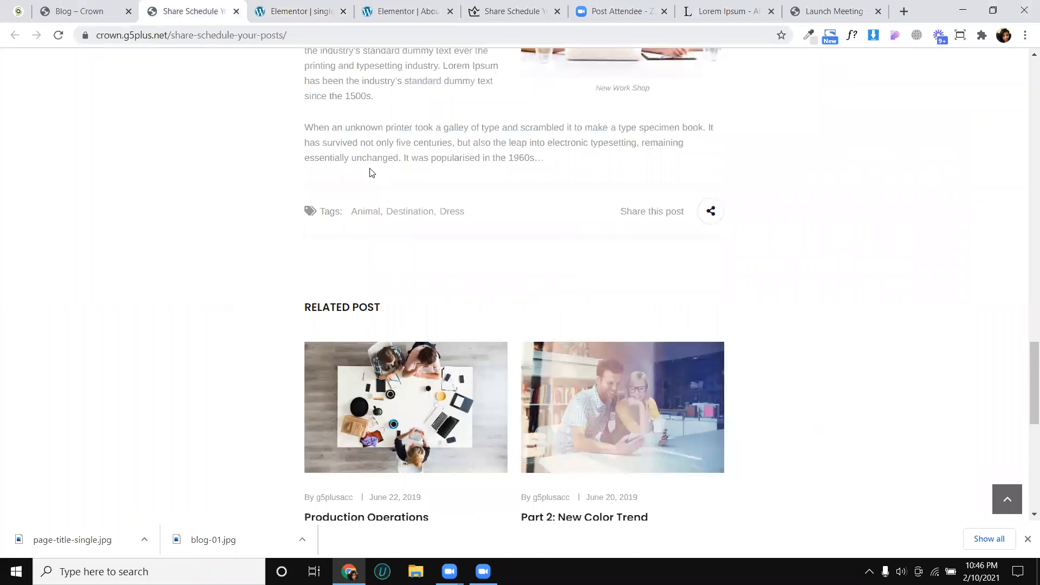
{"action": "scroll", "coordinate": [374, 170], "scroll_direction": "up", "scroll_amount": 4}
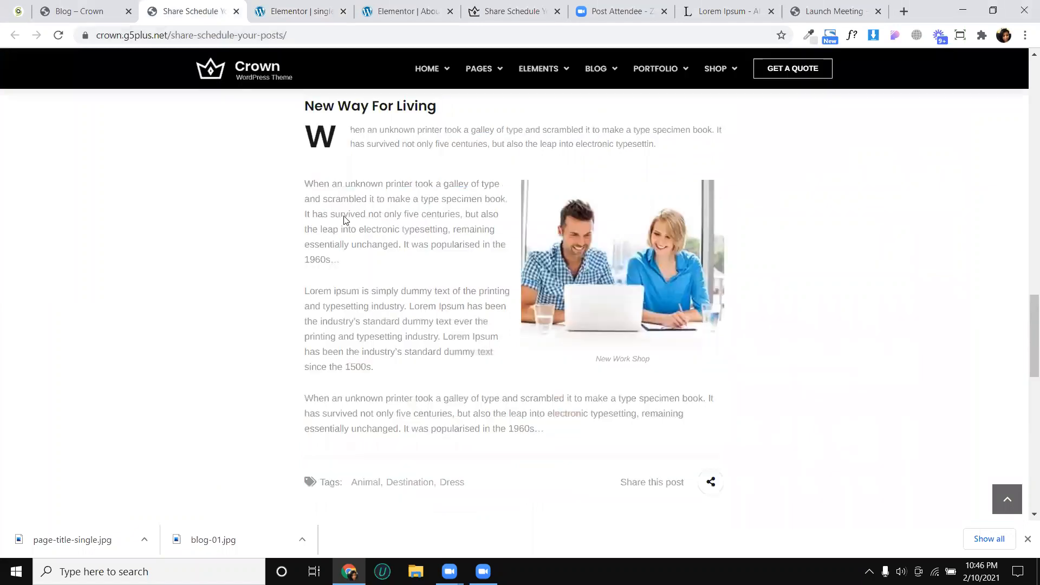
{"action": "scroll", "coordinate": [399, 221], "scroll_direction": "down", "scroll_amount": 5}
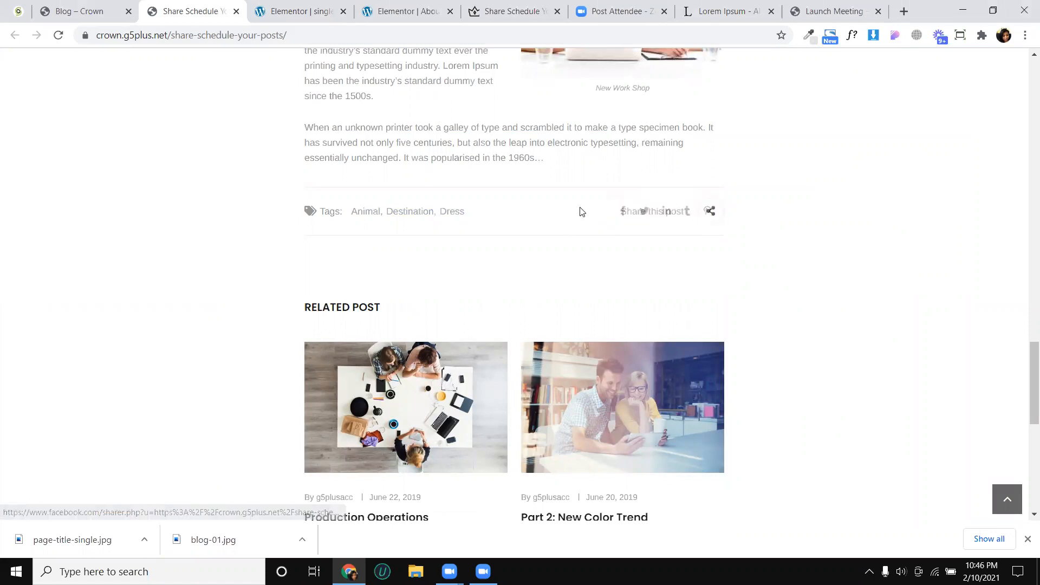
- Add a single-column section below the post content in the Elementor template and set its boxed content width to 890
{"action": "left_click", "coordinate": [310, 11]}
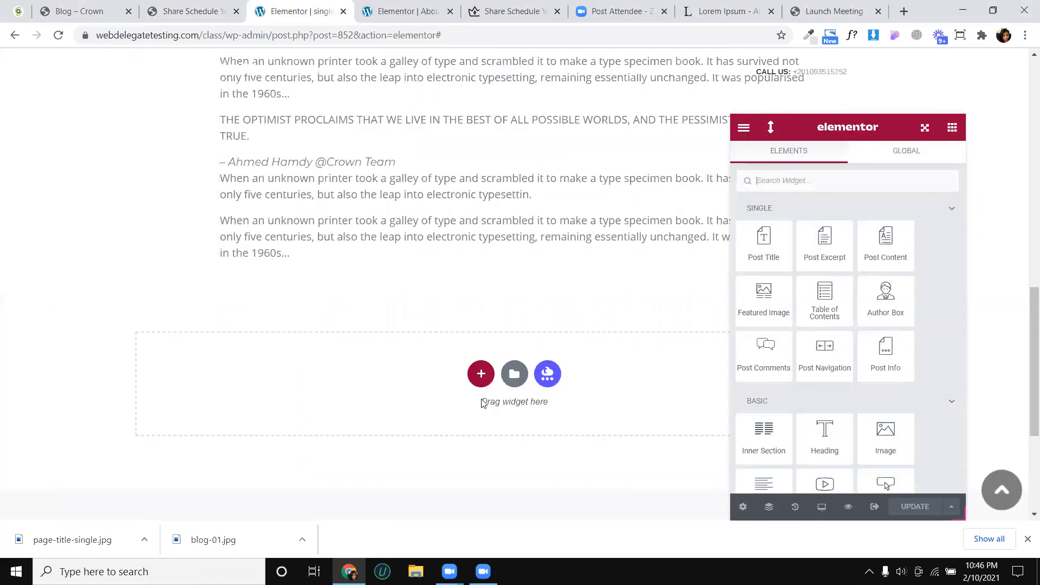
{"action": "left_click", "coordinate": [481, 374]}
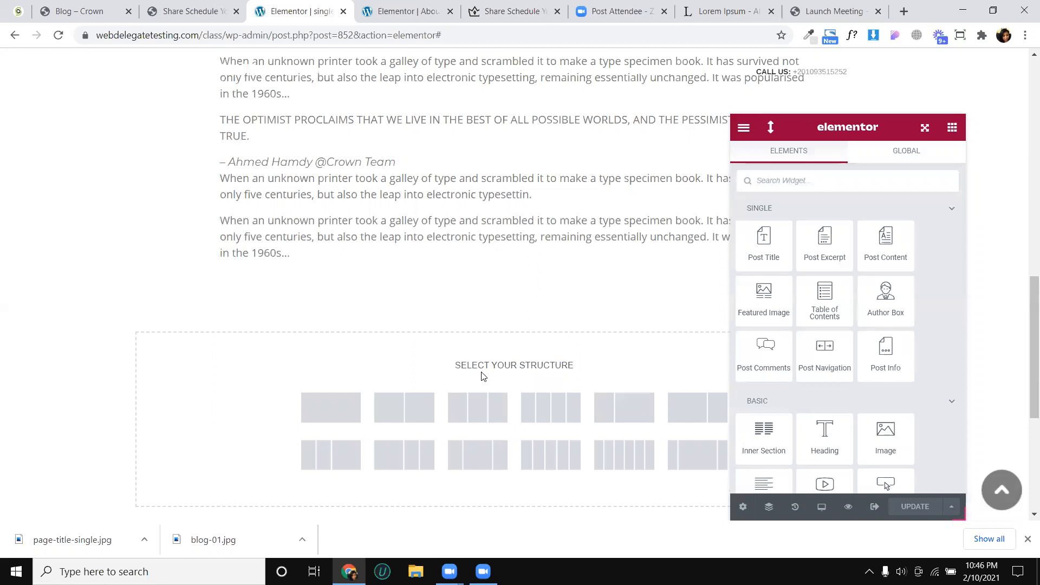
{"action": "left_click", "coordinate": [351, 407]}
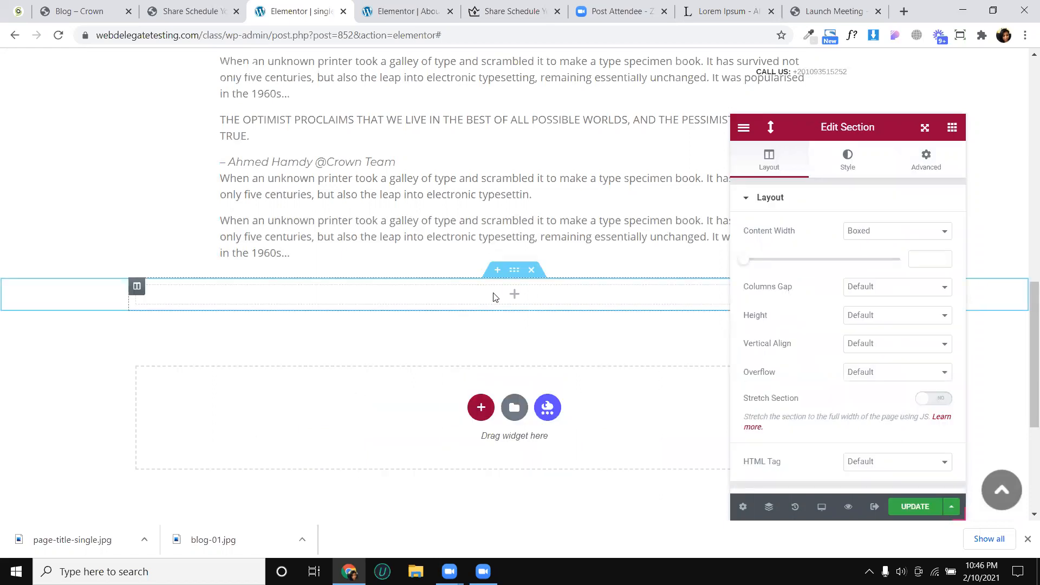
{"action": "scroll", "coordinate": [507, 255], "scroll_direction": "up", "scroll_amount": 7}
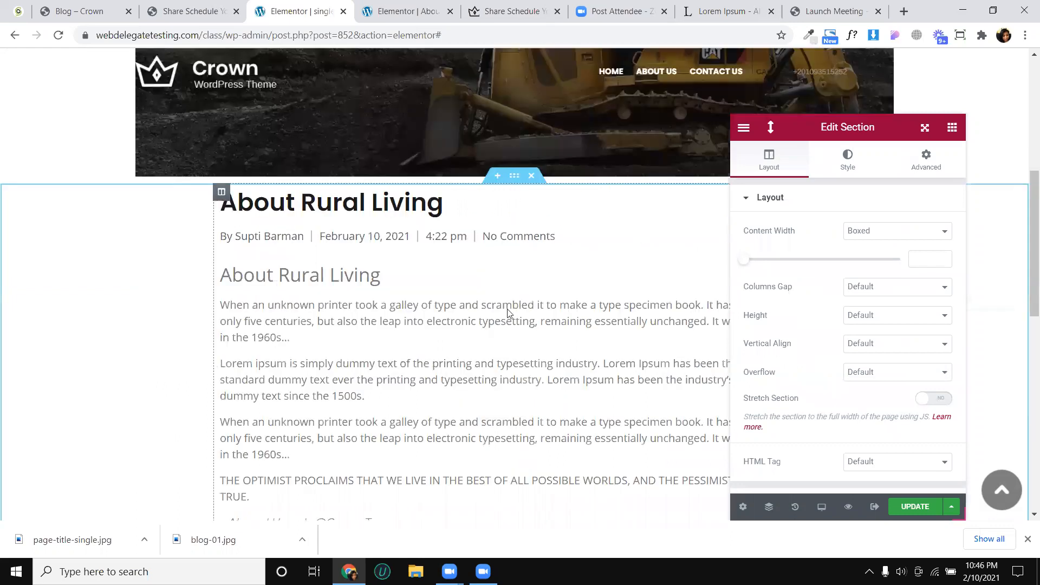
{"action": "scroll", "coordinate": [517, 293], "scroll_direction": "down", "scroll_amount": 7}
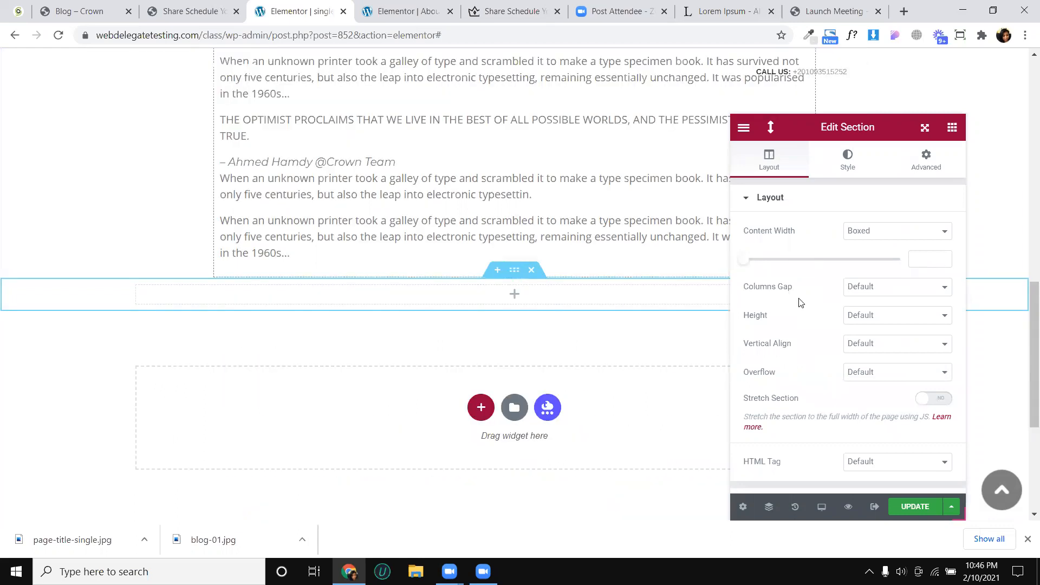
{"action": "left_click", "coordinate": [912, 267]}
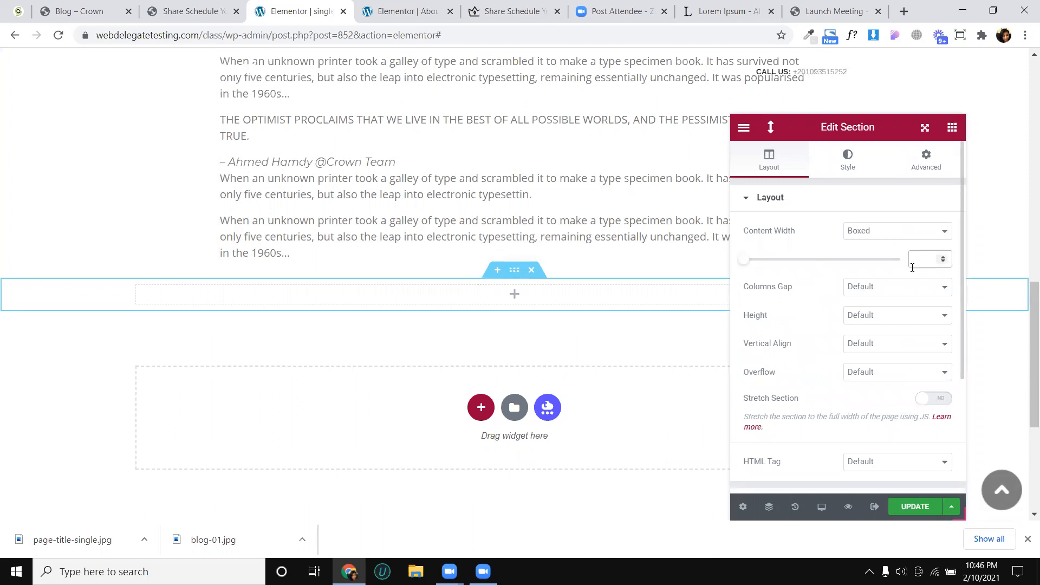
{"action": "type", "text": "890"}
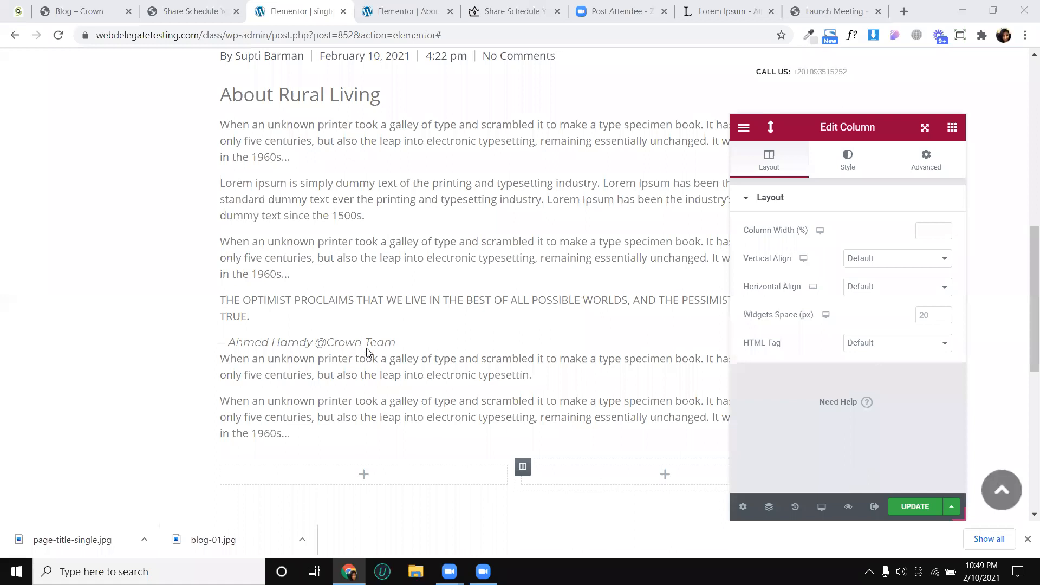
- Find the Post Navigation widget by searching for "post" and place it below the two-column section
{"action": "scroll", "coordinate": [420, 386], "scroll_direction": "down", "scroll_amount": 2}
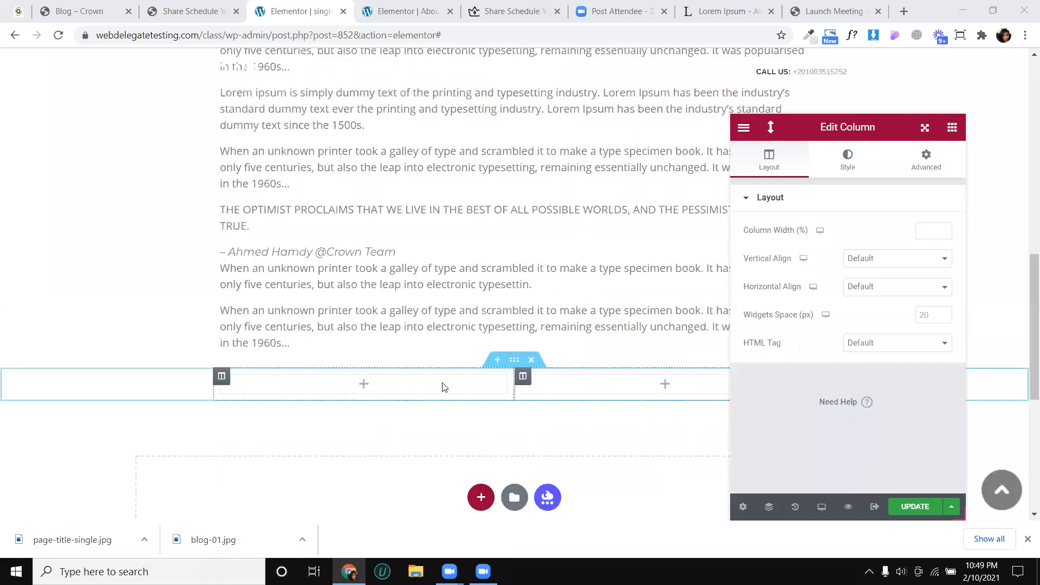
{"action": "left_click", "coordinate": [949, 133]}
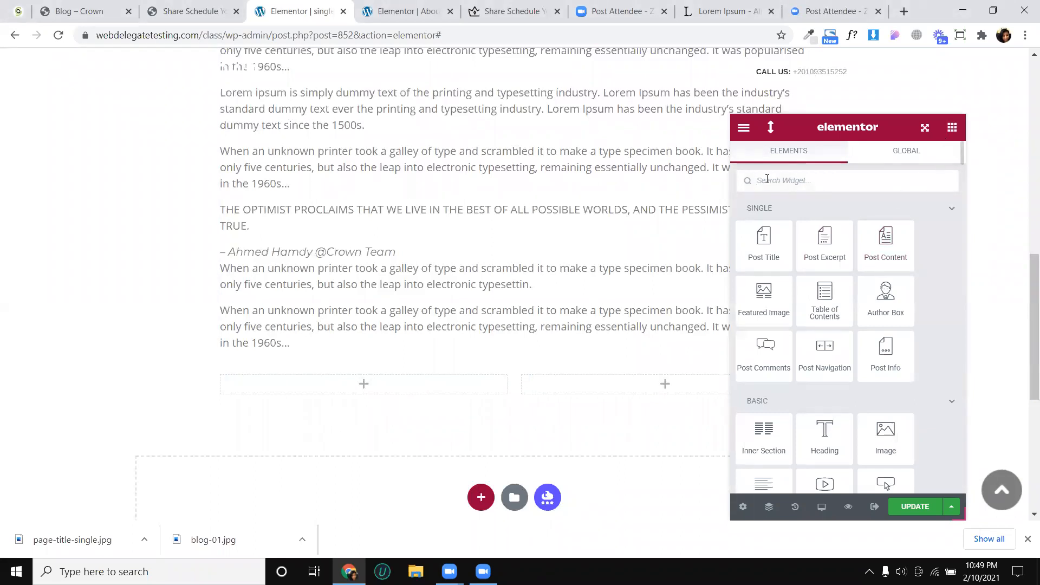
{"action": "type", "text": "post"}
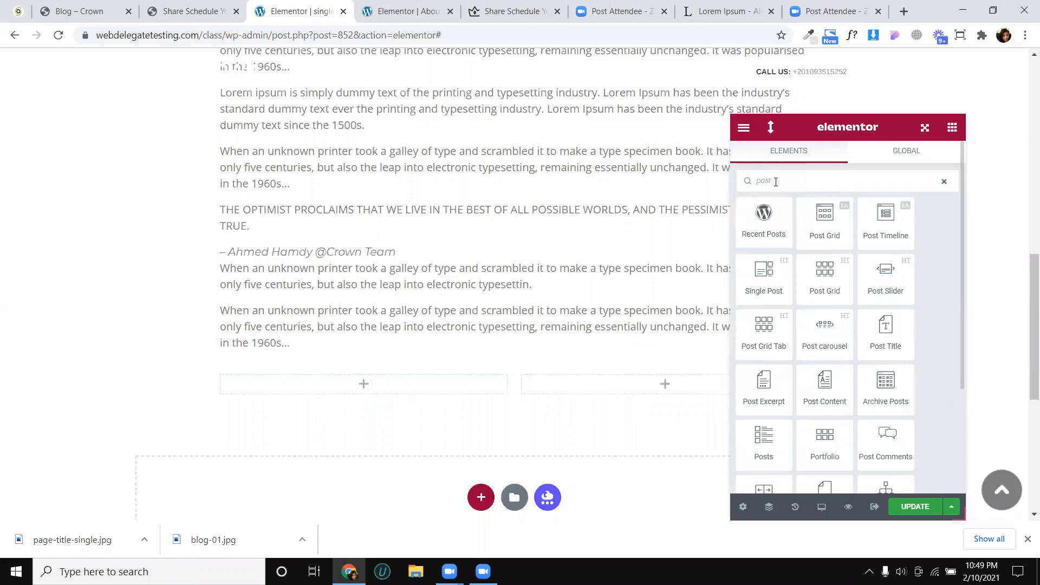
{"action": "scroll", "coordinate": [876, 229], "scroll_direction": "down", "scroll_amount": 2}
{"action": "scroll", "coordinate": [875, 230], "scroll_direction": "down", "scroll_amount": 1}
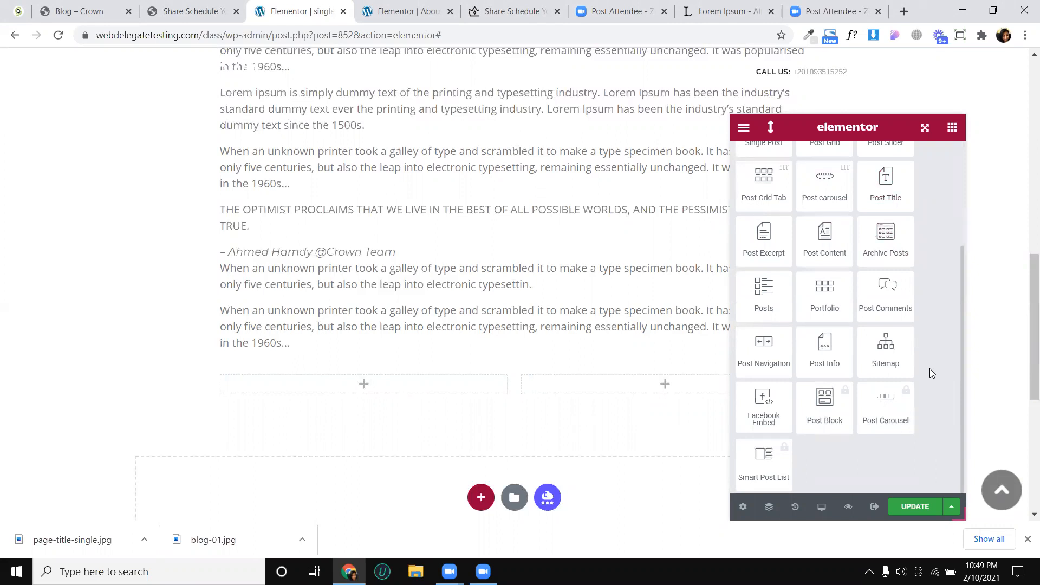
{"action": "scroll", "coordinate": [929, 365], "scroll_direction": "up", "scroll_amount": 2}
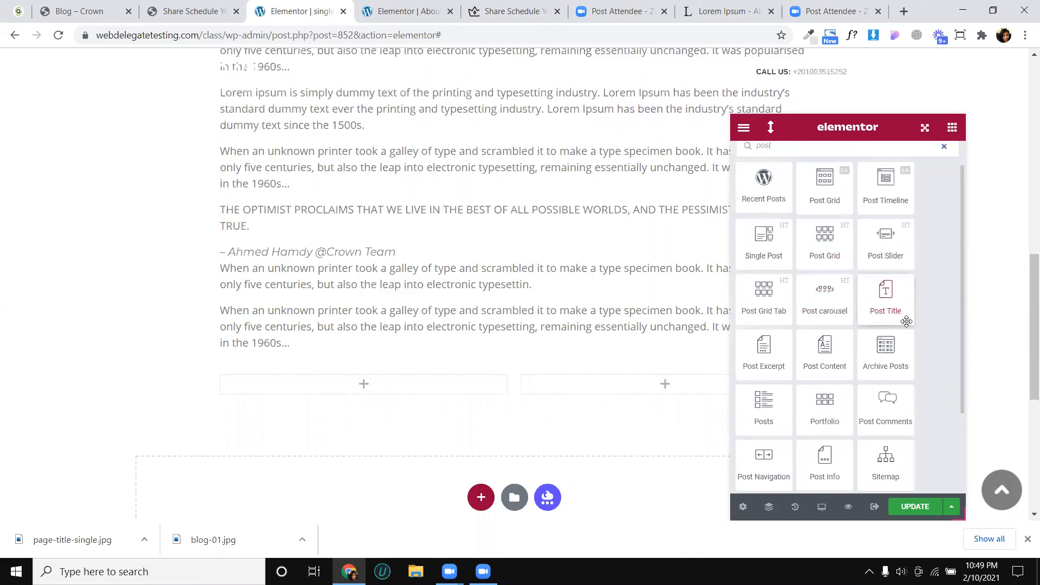
{"action": "scroll", "coordinate": [906, 321], "scroll_direction": "down", "scroll_amount": 2}
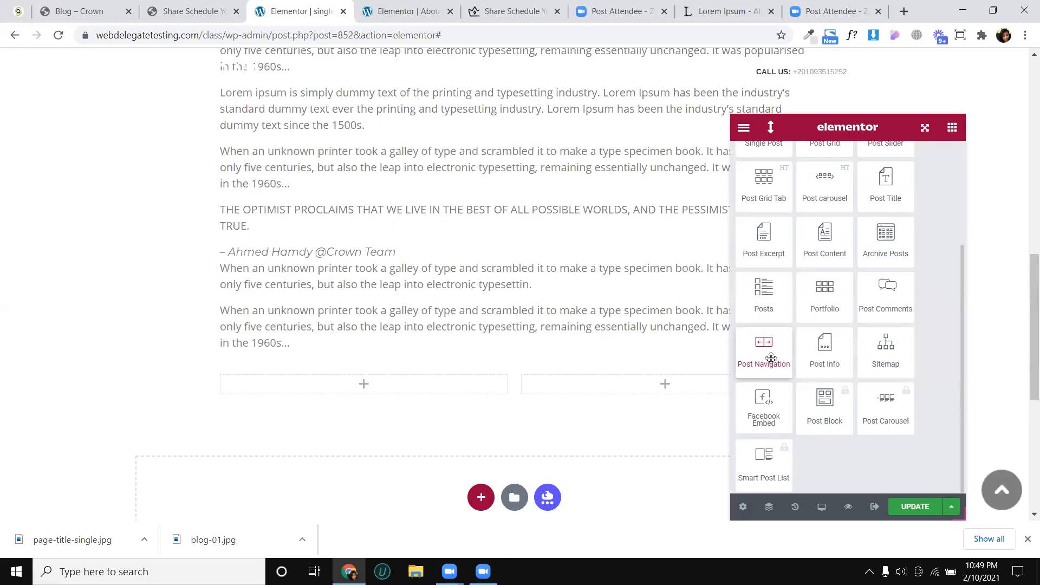
{"action": "scroll", "coordinate": [699, 352], "scroll_direction": "down", "scroll_amount": 2}
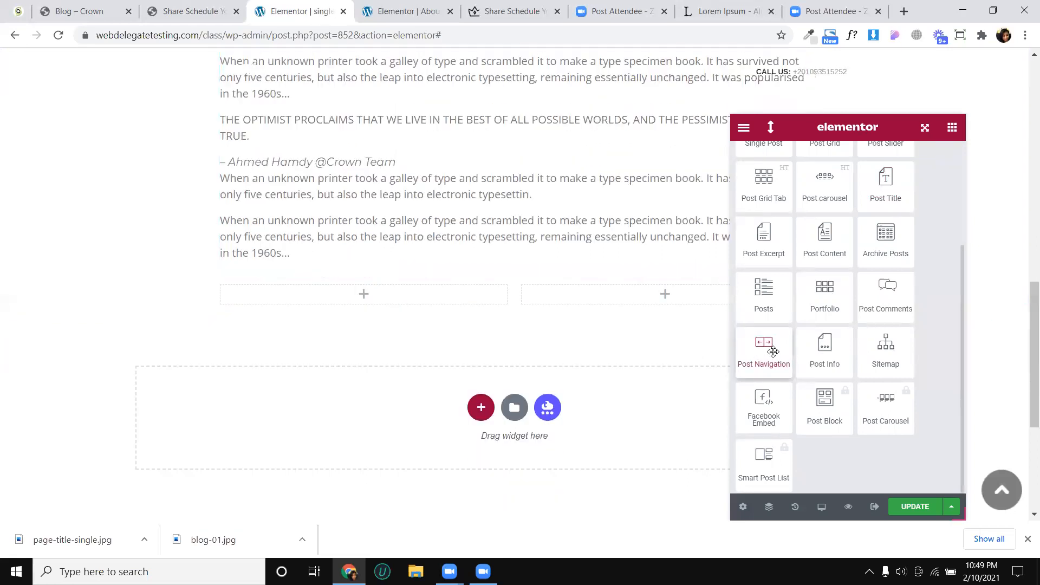
{"action": "left_click_drag", "start_coordinate": [773, 352], "coordinate": [623, 383]}
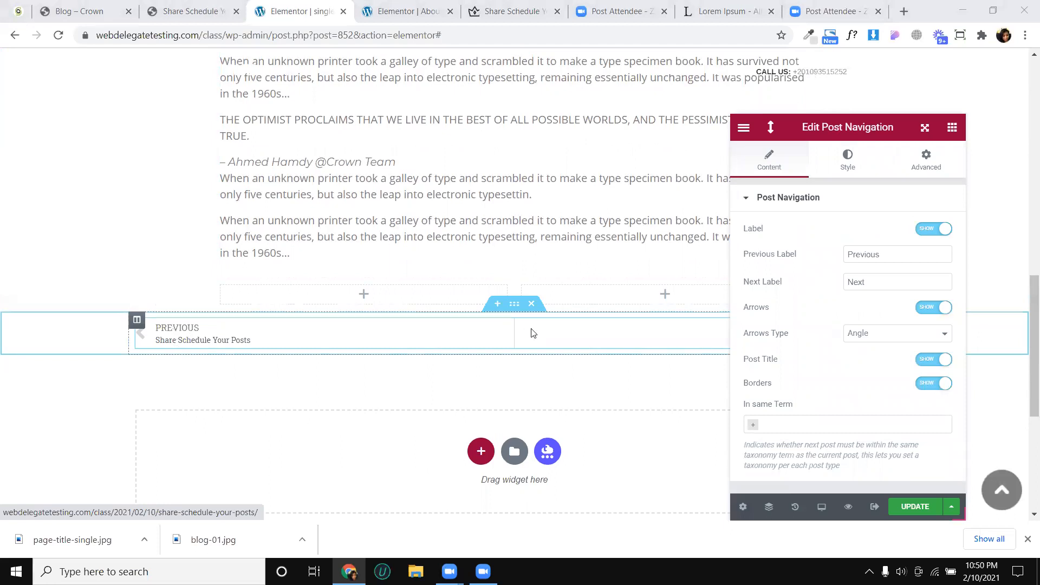
- Set the boxed content width of the section holding the post navigation to 890
{"action": "left_click_drag", "start_coordinate": [872, 124], "coordinate": [1007, 142]}
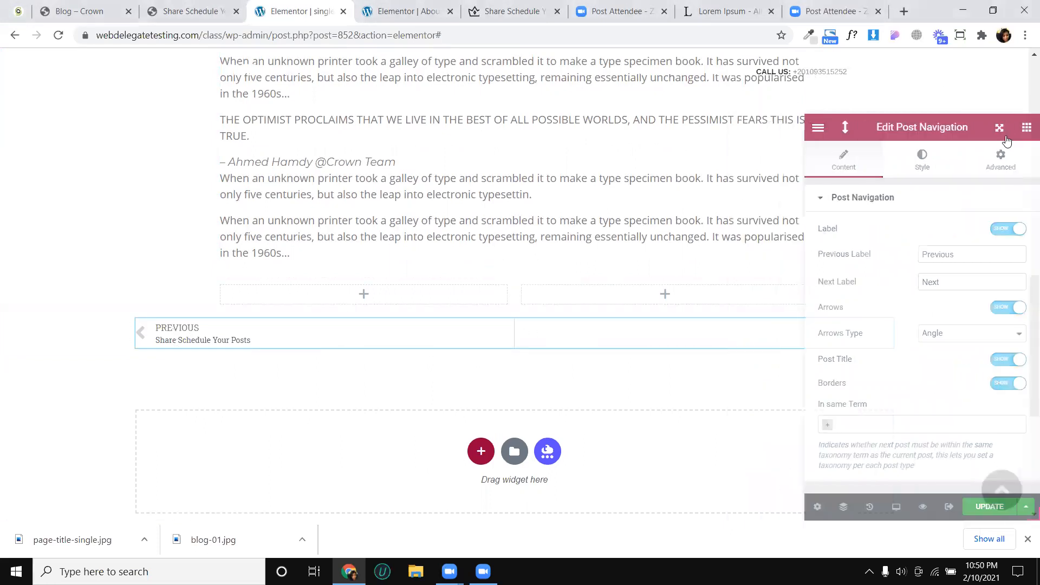
{"action": "left_click_drag", "start_coordinate": [911, 140], "coordinate": [882, 140]}
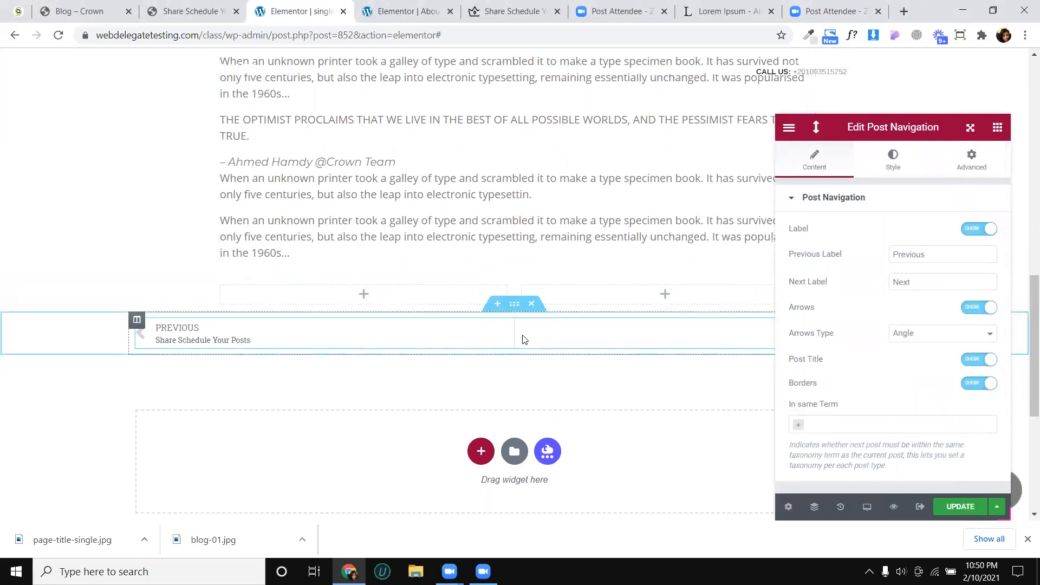
{"action": "left_click", "coordinate": [514, 307]}
{"action": "left_click", "coordinate": [967, 257]}
{"action": "type", "text": "80"}
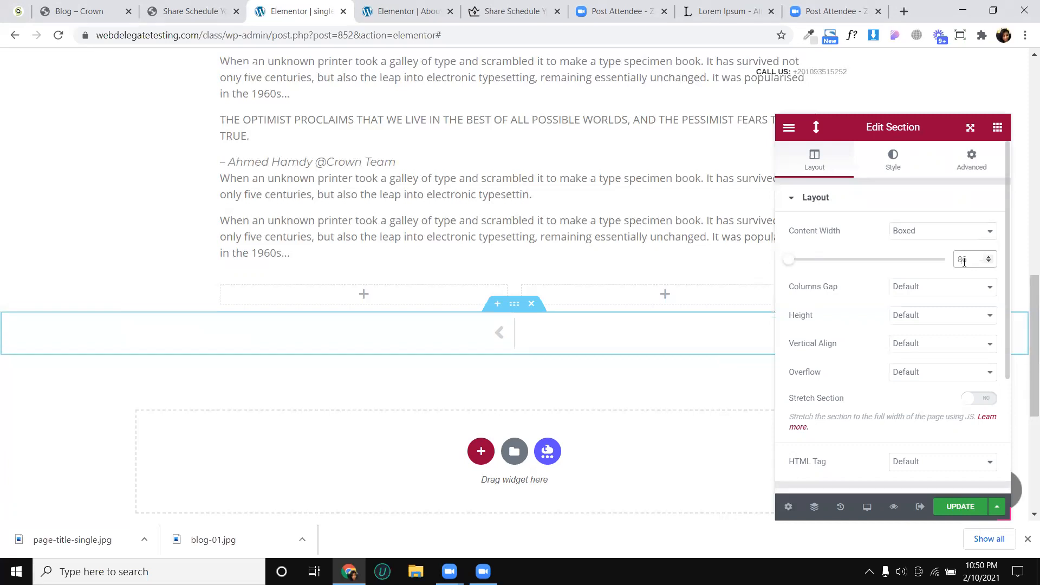
{"action": "type", "text": "9"}
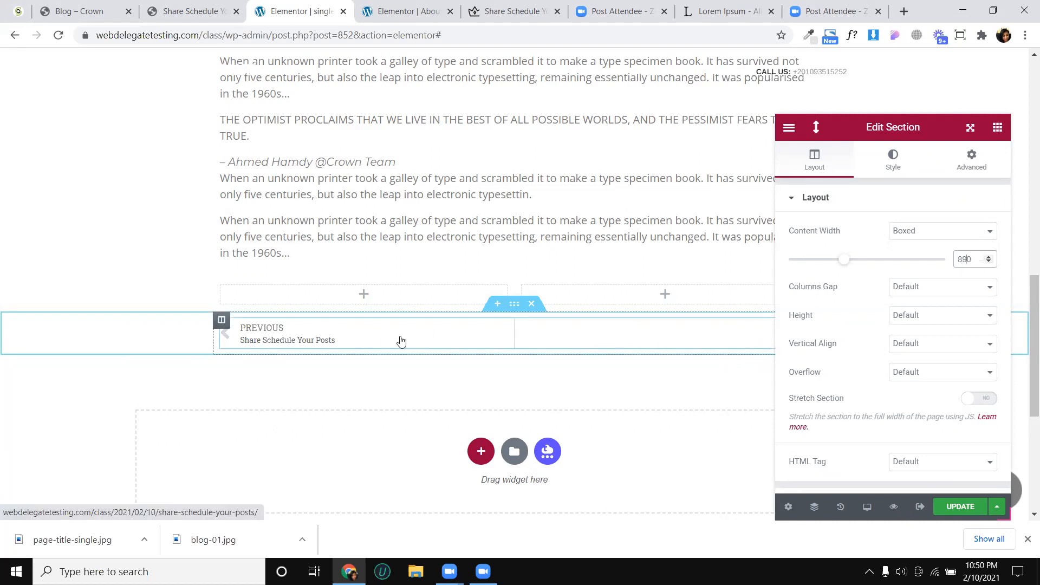
- Try hiding the post navigation's labels and arrows, turning each back on
{"action": "left_click", "coordinate": [401, 341]}
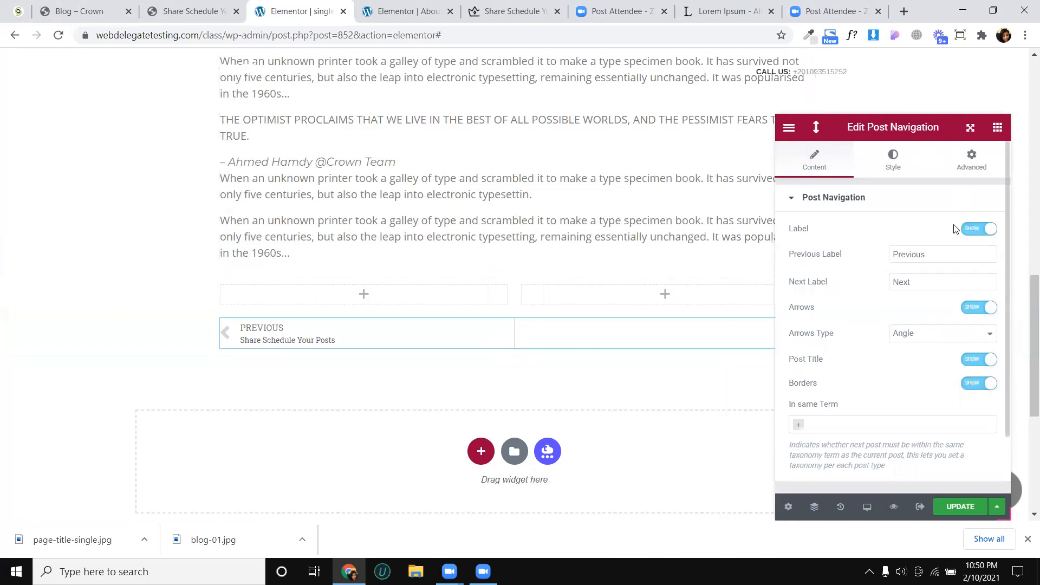
{"action": "left_click", "coordinate": [967, 232]}
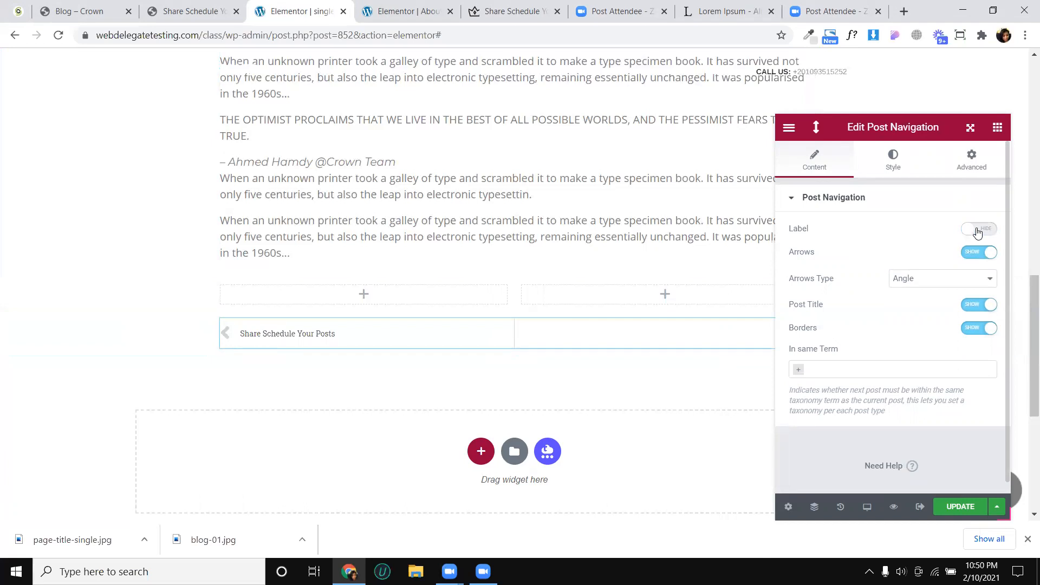
{"action": "left_click", "coordinate": [978, 230]}
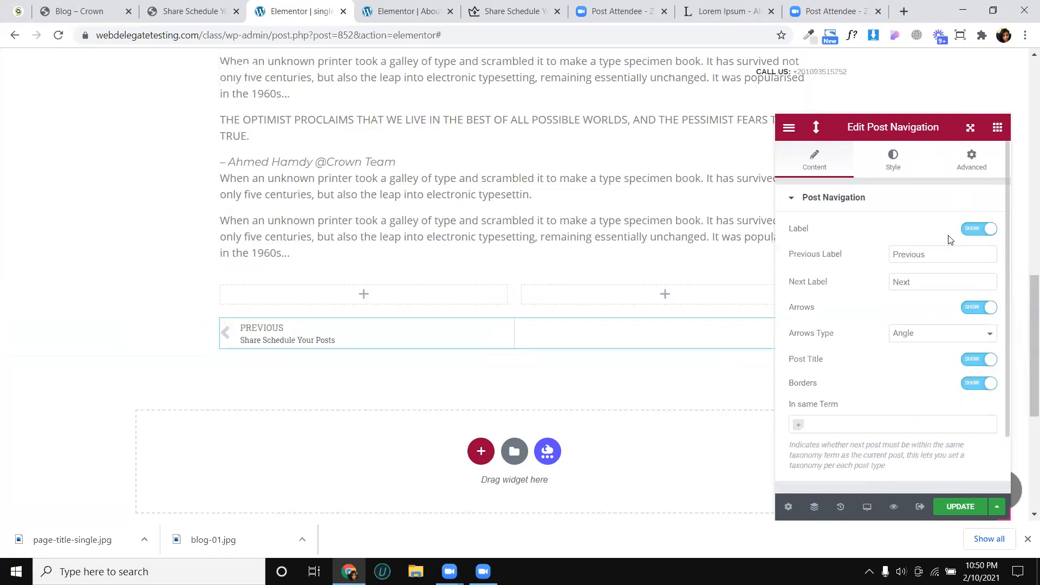
{"action": "double_click", "coordinate": [909, 256]}
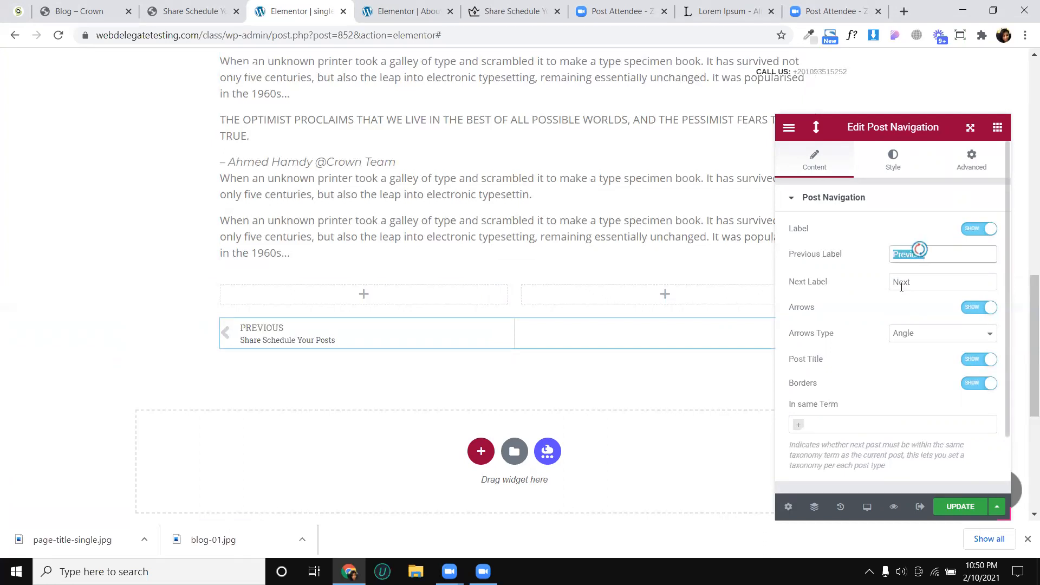
{"action": "double_click", "coordinate": [902, 283]}
{"action": "double_click", "coordinate": [905, 256]}
{"action": "left_click", "coordinate": [902, 275]}
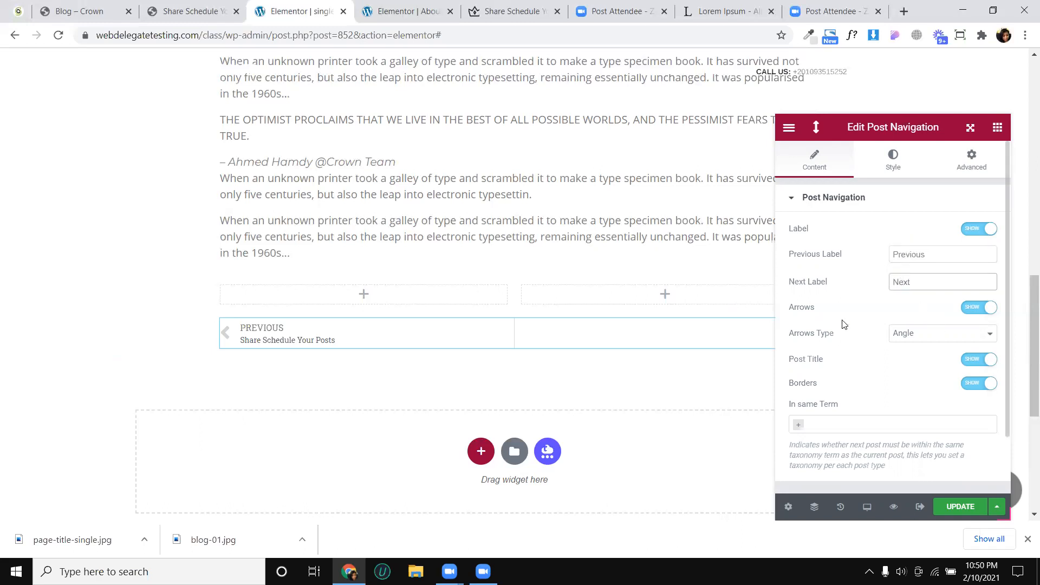
{"action": "left_click", "coordinate": [971, 309]}
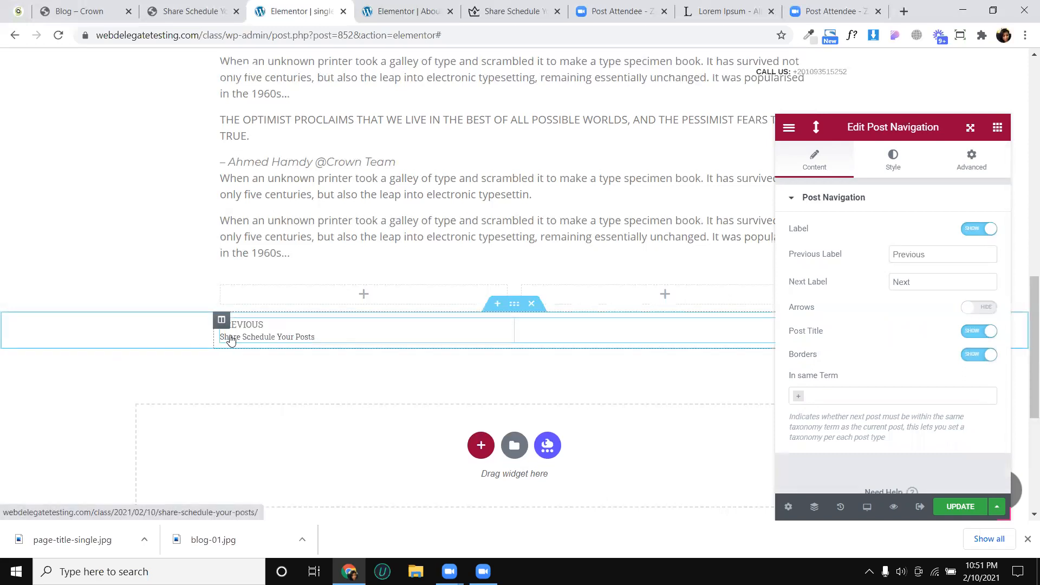
{"action": "left_click", "coordinate": [978, 314]}
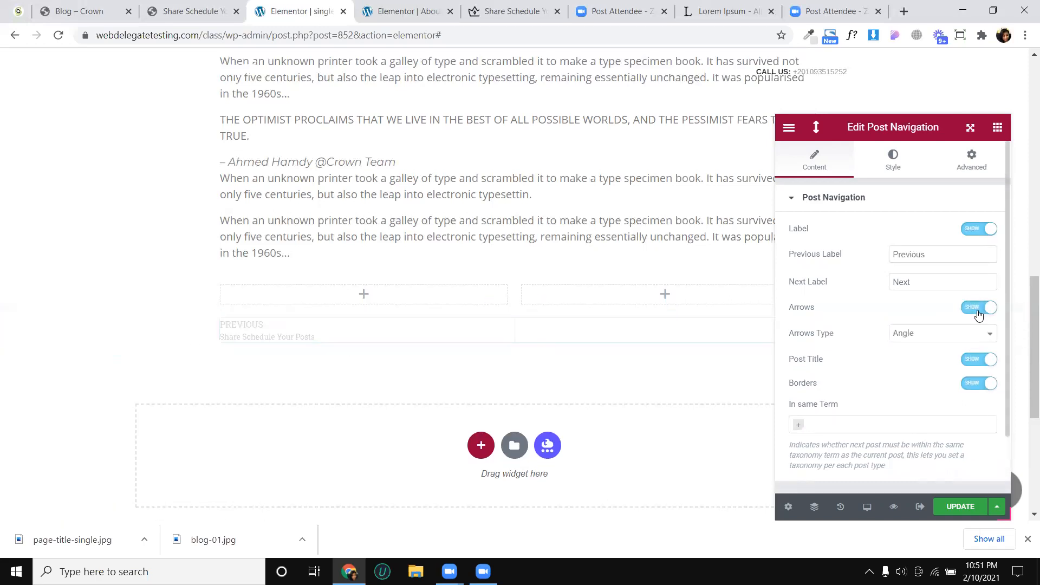
- Try the Double Angle and Long Arrow types for the post navigation arrows and settle on Chevron
{"action": "left_click", "coordinate": [914, 343]}
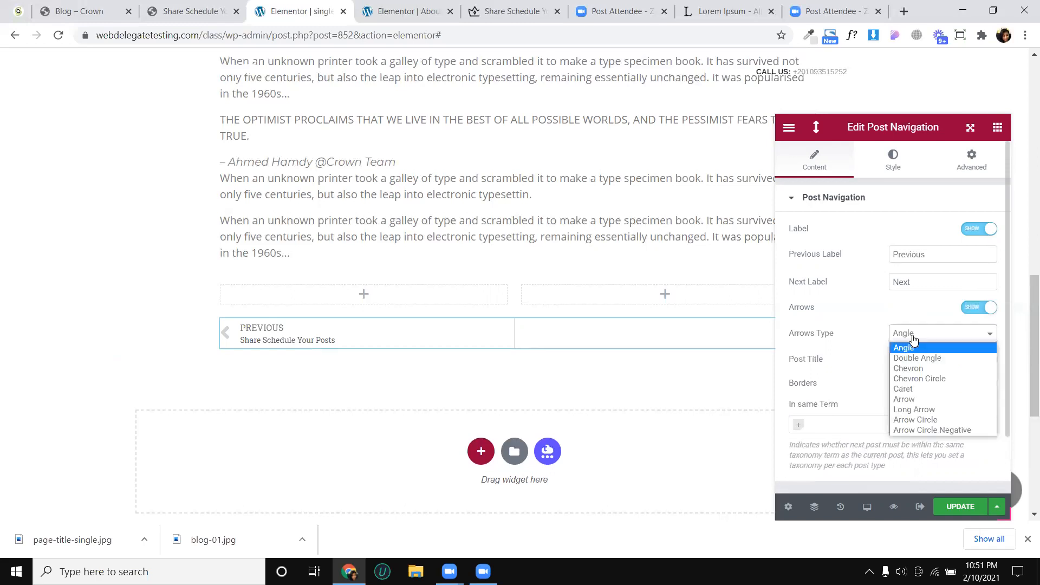
{"action": "left_click", "coordinate": [914, 354]}
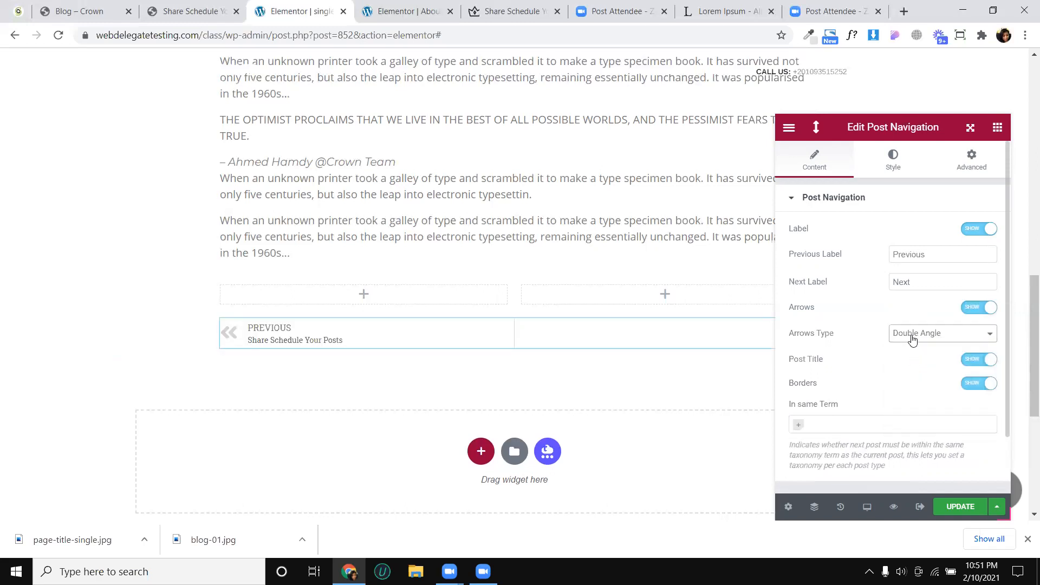
{"action": "left_click", "coordinate": [913, 334]}
{"action": "left_click", "coordinate": [912, 374]}
{"action": "left_click", "coordinate": [914, 337]}
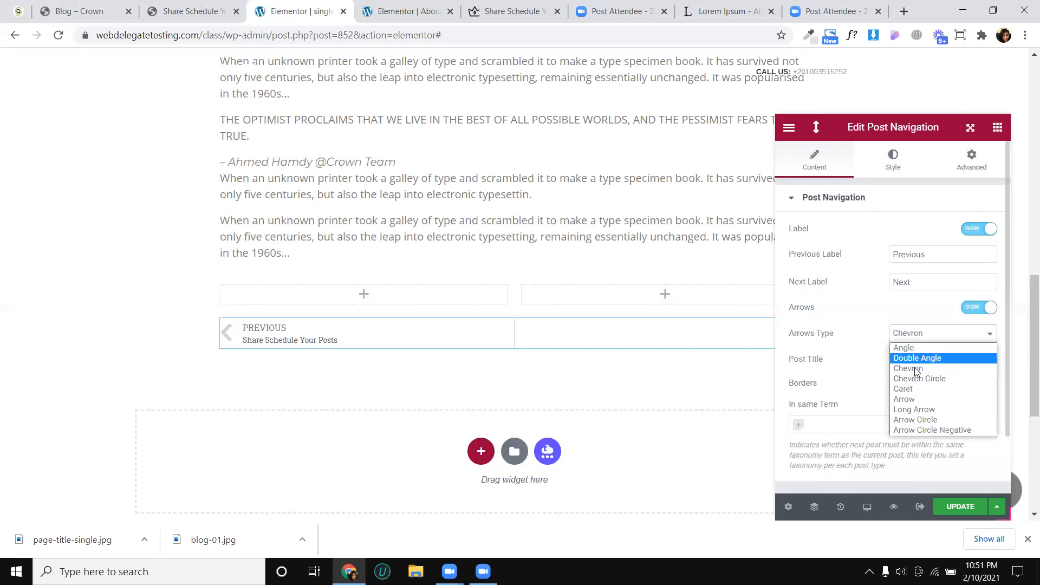
{"action": "left_click", "coordinate": [917, 410]}
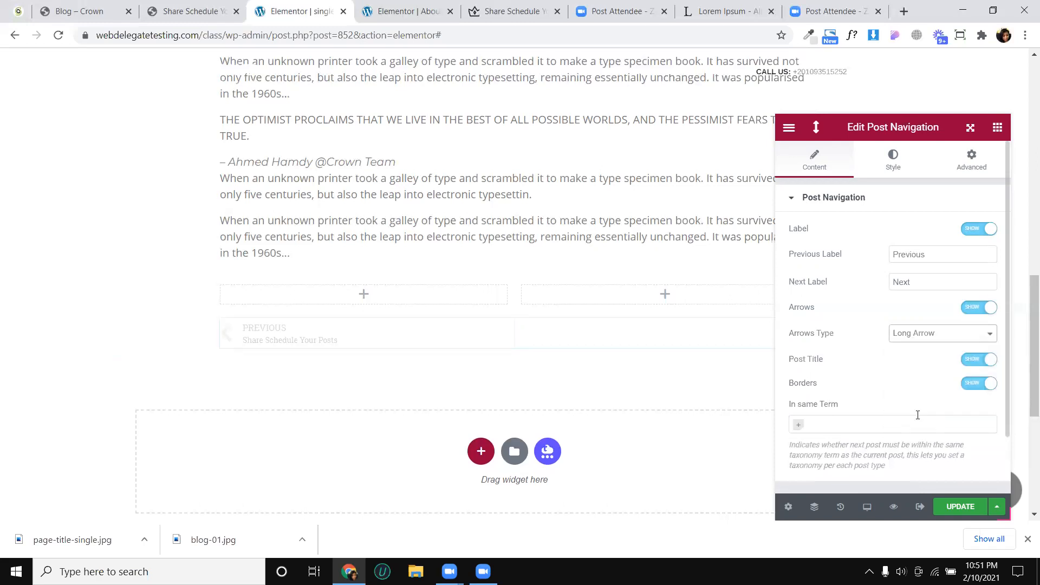
{"action": "left_click", "coordinate": [932, 332]}
{"action": "left_click", "coordinate": [912, 370]}
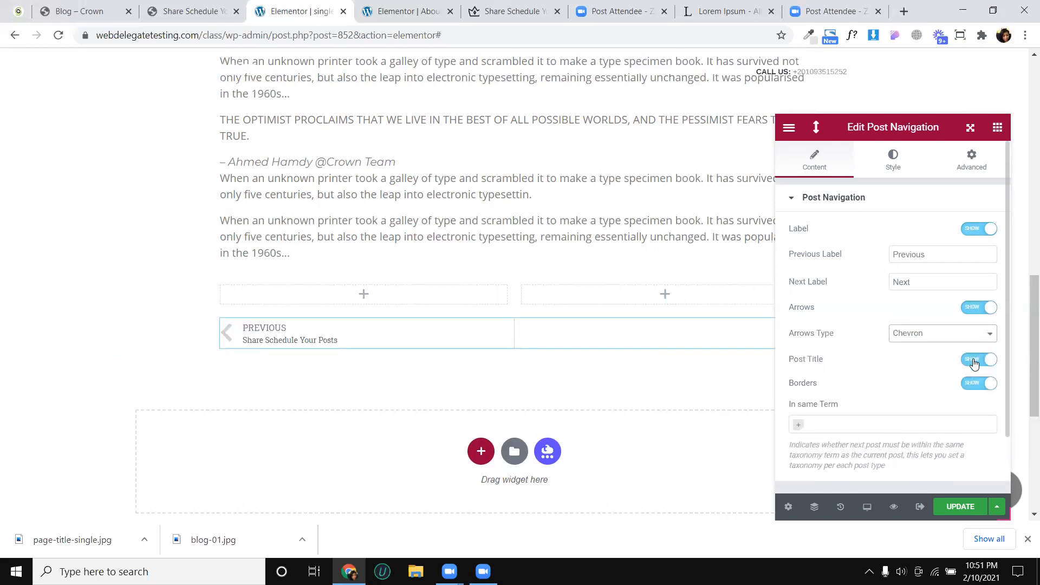
- Try hiding the post navigation's borders, turning them back on
{"action": "left_click", "coordinate": [978, 383]}
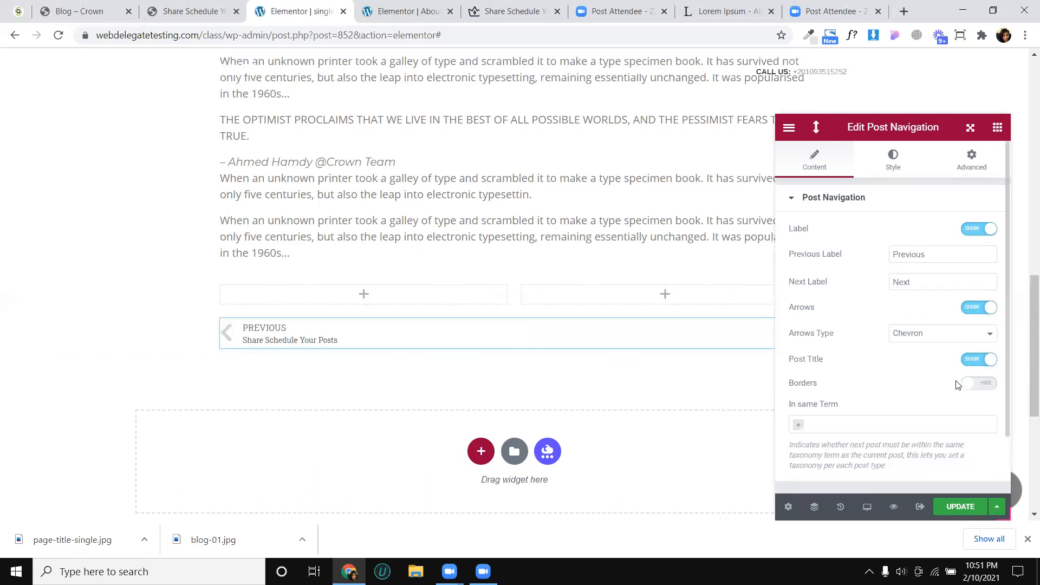
{"action": "left_click", "coordinate": [977, 383]}
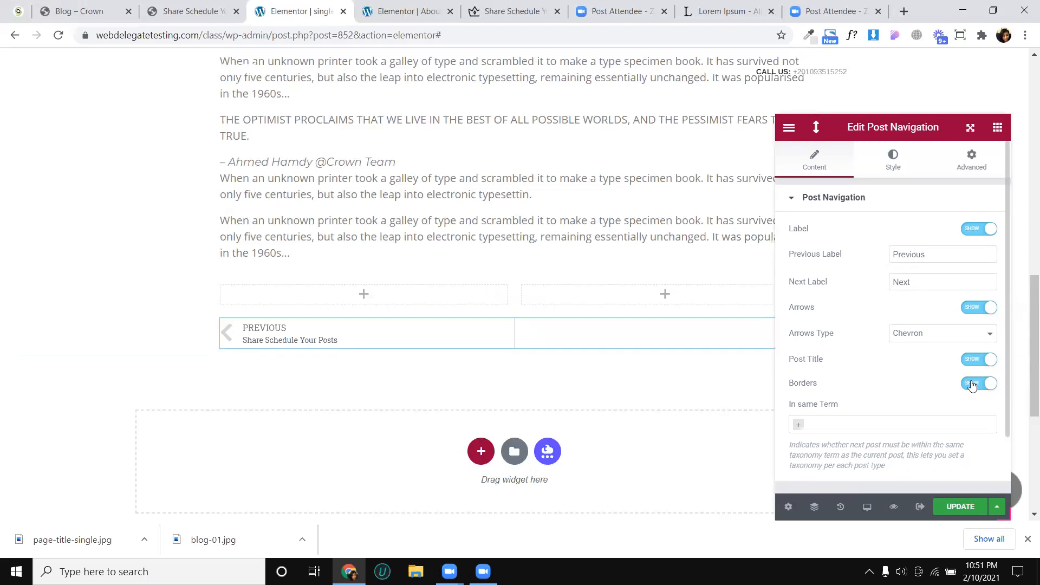
{"action": "scroll", "coordinate": [861, 351], "scroll_direction": "down", "scroll_amount": 2}
{"action": "scroll", "coordinate": [861, 351], "scroll_direction": "up", "scroll_amount": 2}
- Set the post navigation label's hover color to #131313 after trying a light red
{"action": "left_click", "coordinate": [892, 175]}
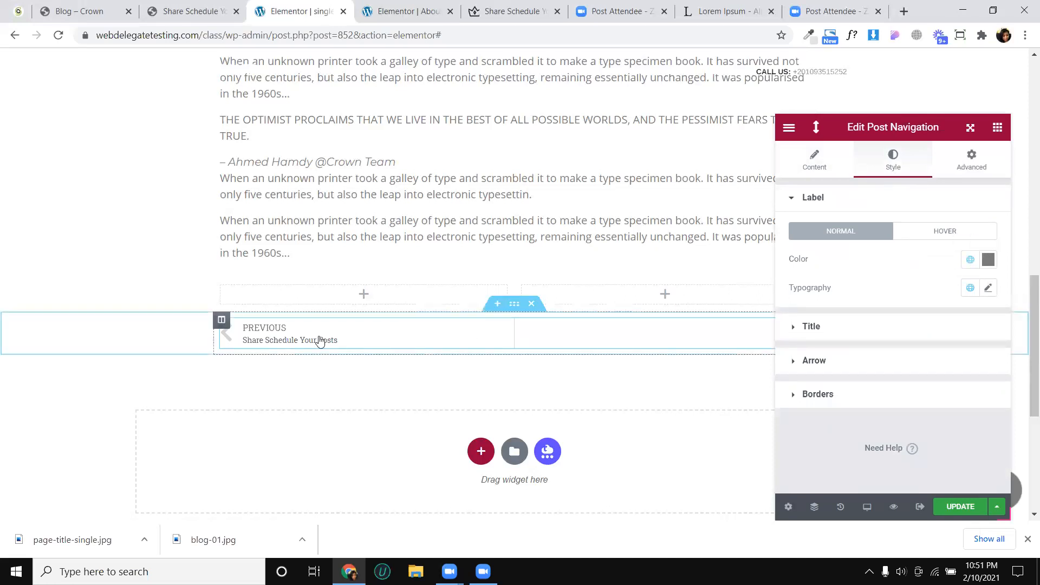
{"action": "left_click", "coordinate": [944, 233]}
{"action": "left_click", "coordinate": [988, 260]}
{"action": "left_click", "coordinate": [886, 313]}
{"action": "left_click", "coordinate": [893, 308]}
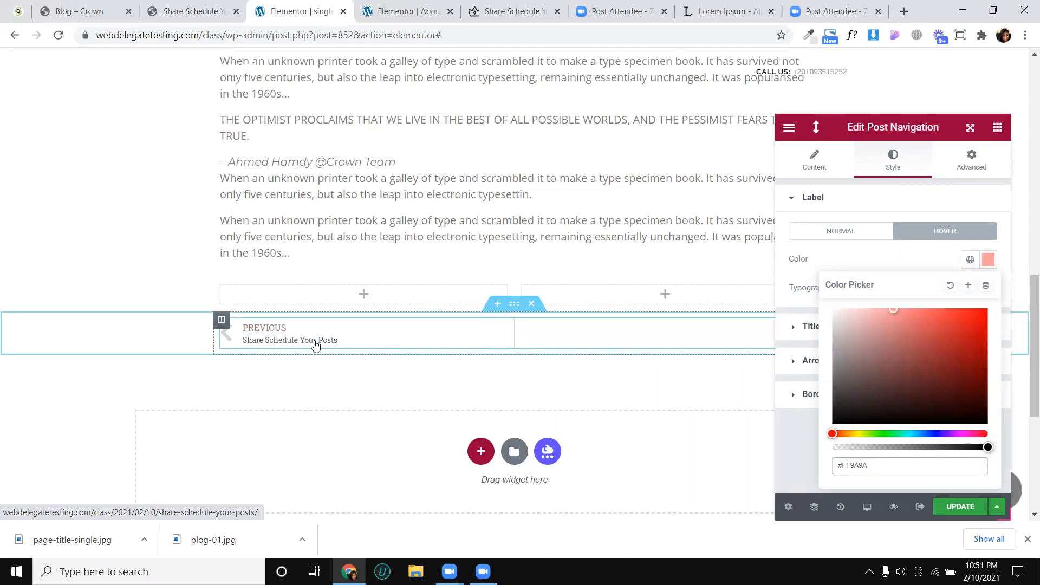
{"action": "left_click", "coordinate": [984, 261]}
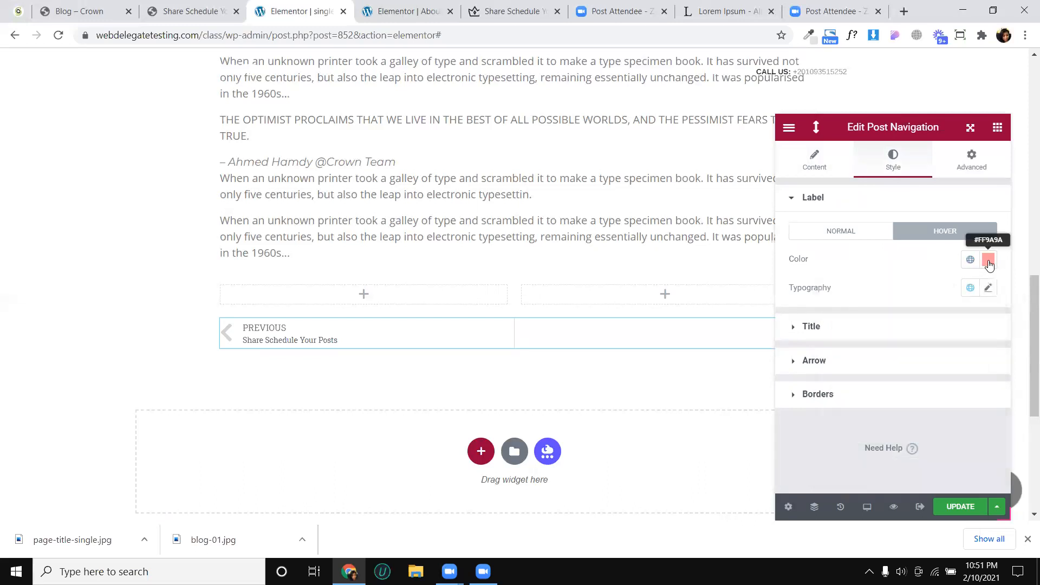
{"action": "left_click", "coordinate": [989, 262]}
{"action": "left_click_drag", "start_coordinate": [888, 325], "coordinate": [809, 419]}
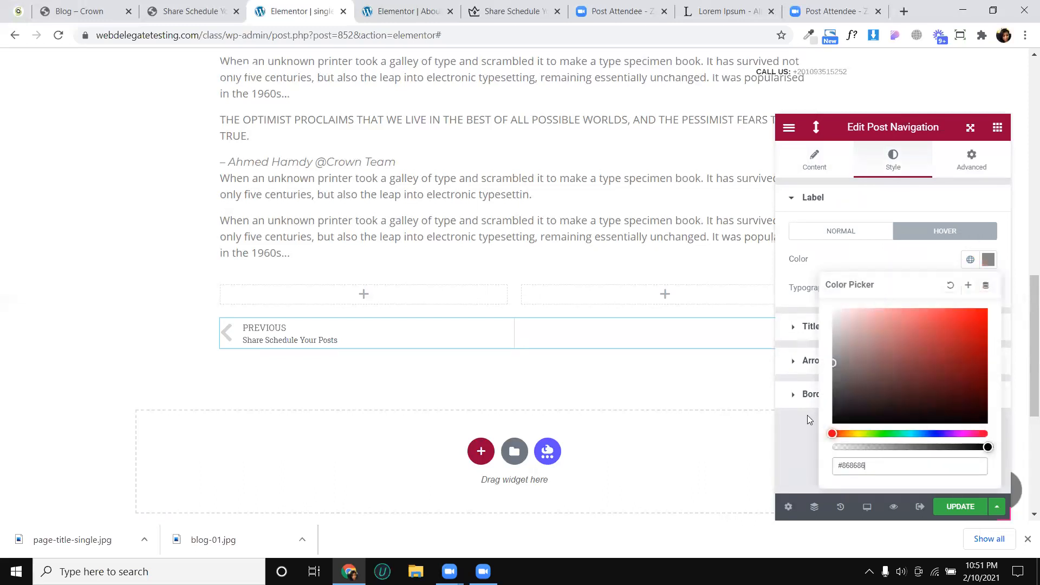
{"action": "left_click", "coordinate": [881, 232]}
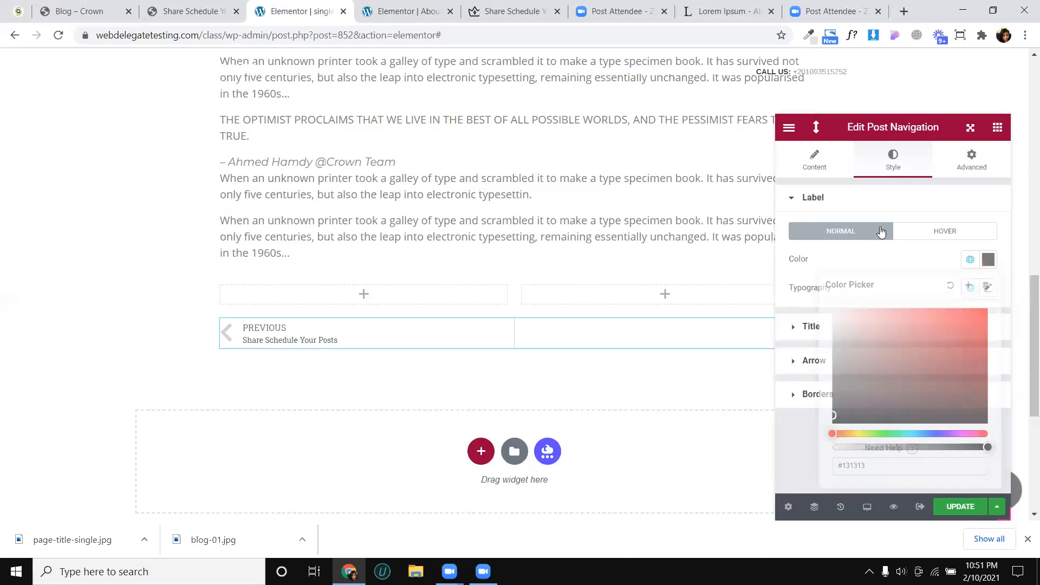
- Set the post navigation arrow size to 25 and increase the gap beside the arrow slightly
{"action": "left_click", "coordinate": [822, 327]}
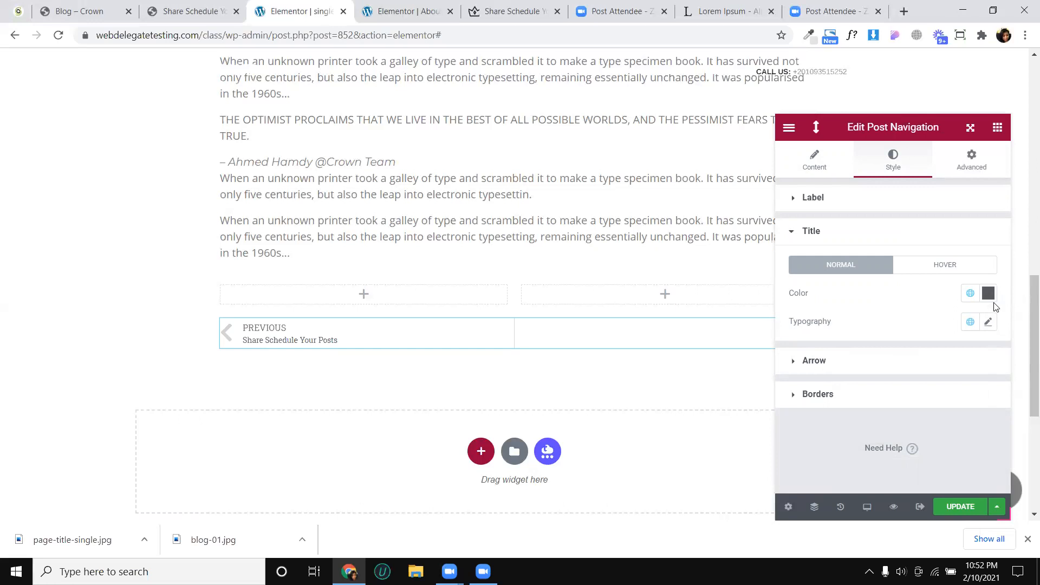
{"action": "left_click", "coordinate": [851, 361]}
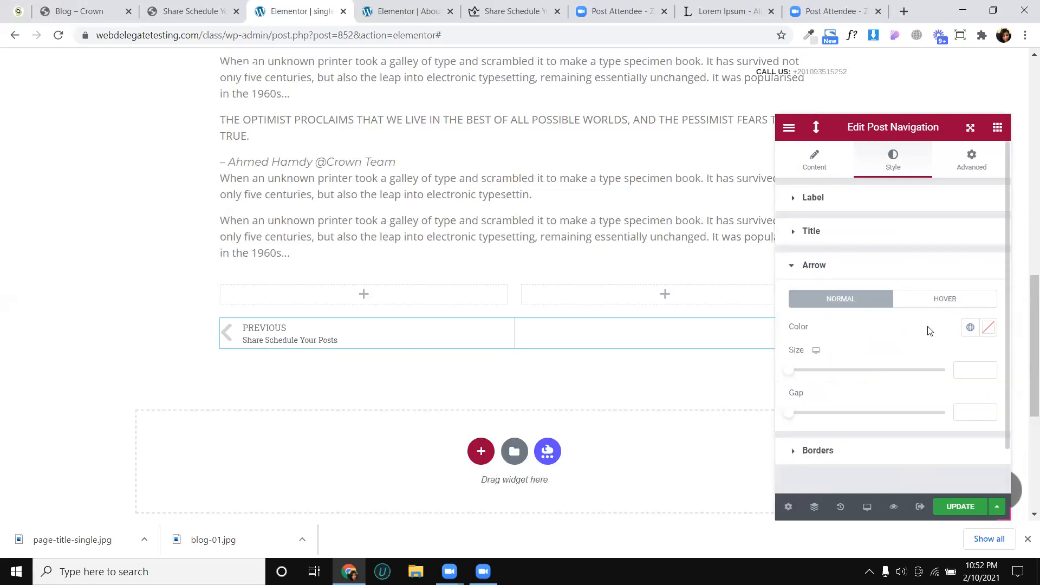
{"action": "scroll", "coordinate": [929, 329], "scroll_direction": "down", "scroll_amount": 1}
{"action": "mouse_move", "coordinate": [790, 323]}
{"action": "left_mouse_down"}
{"action": "mouse_move", "coordinate": [810, 323]}
{"action": "mouse_move", "coordinate": [801, 325]}
{"action": "left_mouse_up"}
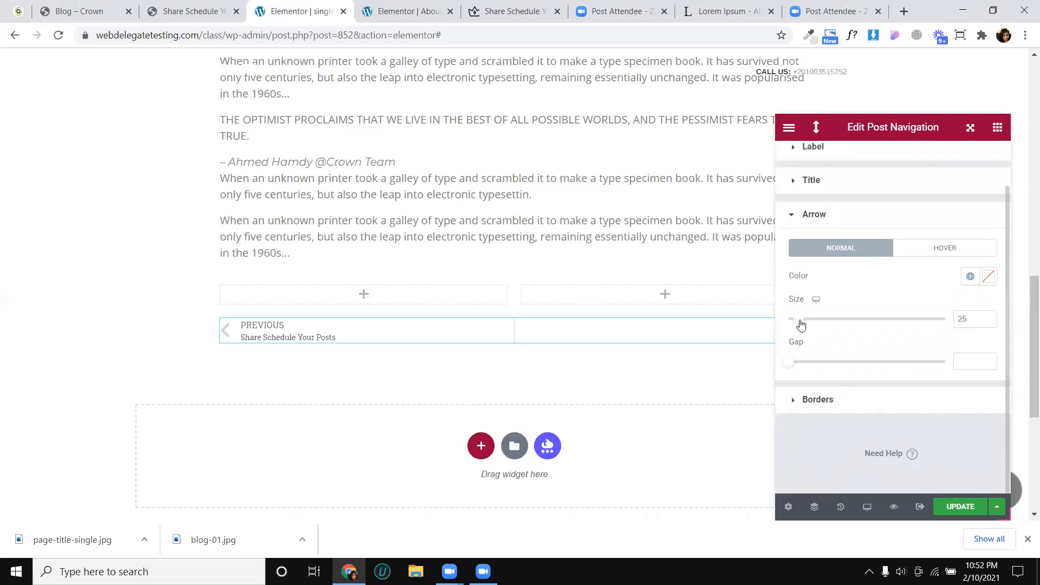
{"action": "left_click_drag", "start_coordinate": [790, 366], "coordinate": [823, 369]}
- Style the post navigation borders in black with size 1 and spacing 24, and update the template
{"action": "left_click", "coordinate": [831, 401]}
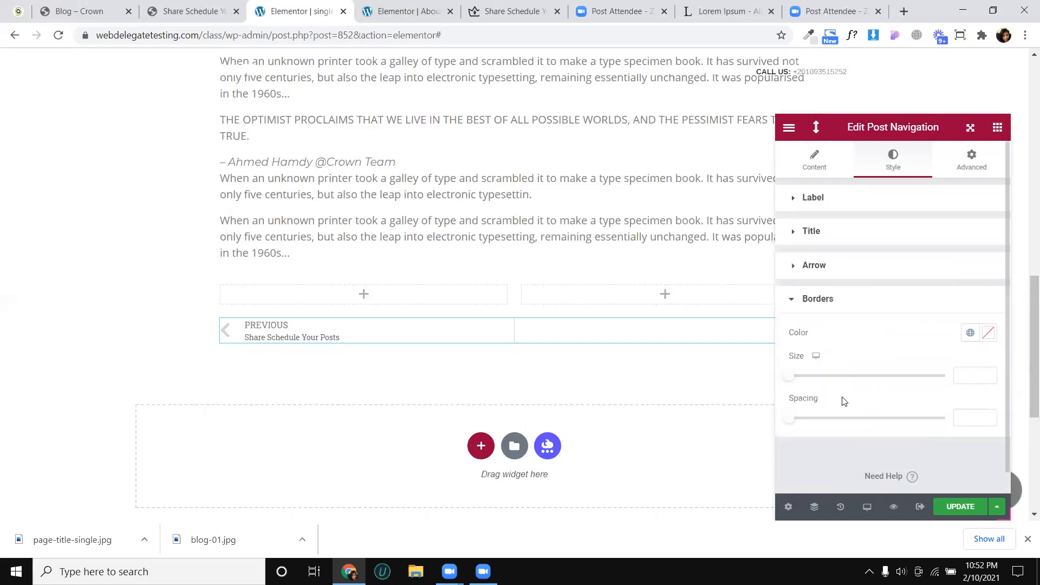
{"action": "left_click", "coordinate": [985, 337]}
{"action": "left_click_drag", "start_coordinate": [873, 232], "coordinate": [837, 265]}
{"action": "left_click", "coordinate": [891, 404]}
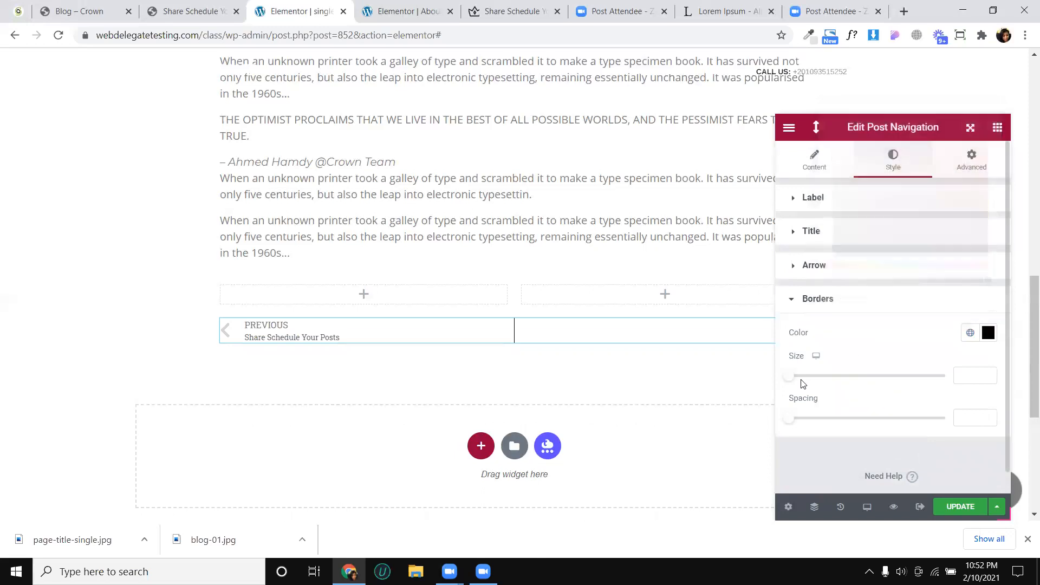
{"action": "mouse_move", "coordinate": [790, 376]}
{"action": "left_mouse_down"}
{"action": "mouse_move", "coordinate": [799, 377]}
{"action": "mouse_move", "coordinate": [787, 379]}
{"action": "left_mouse_up"}
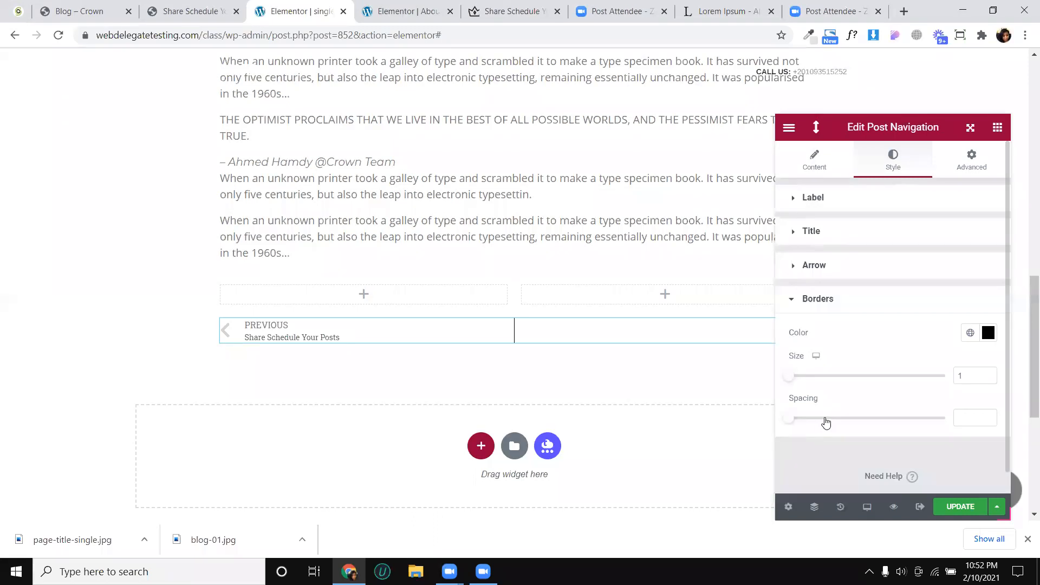
{"action": "left_click_drag", "start_coordinate": [790, 418], "coordinate": [826, 419]}
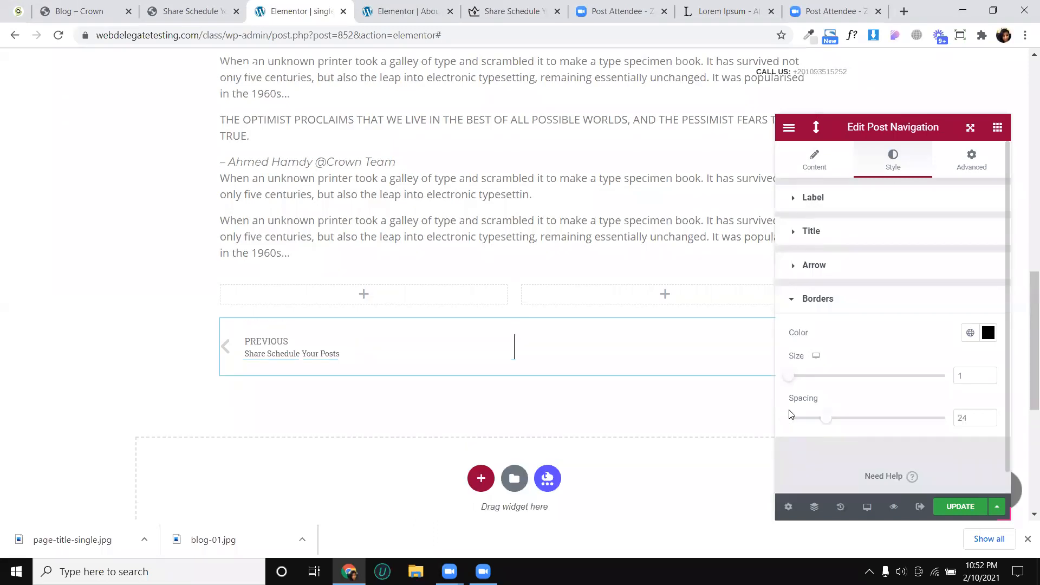
{"action": "left_click", "coordinate": [956, 513]}
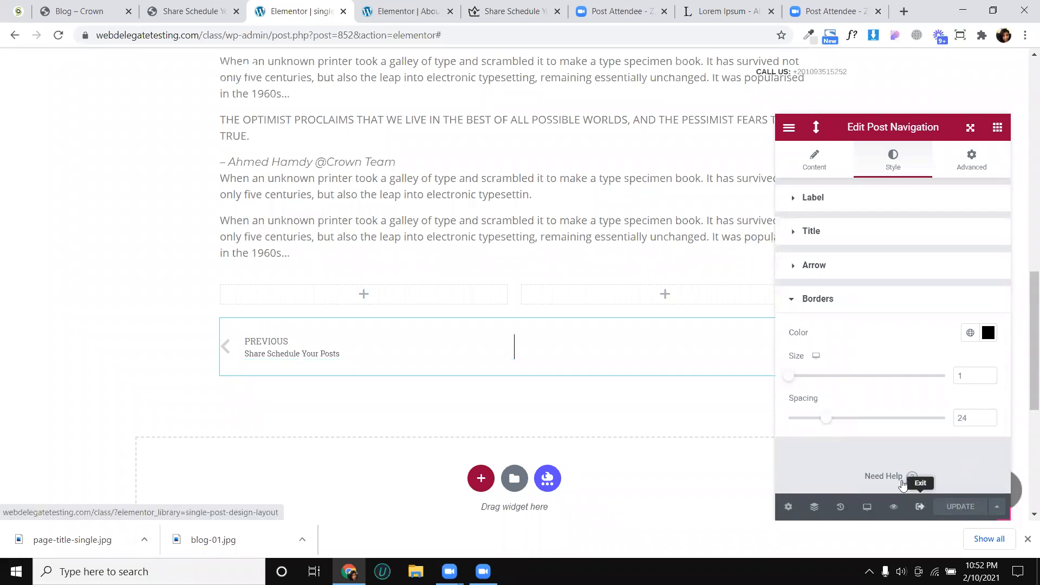
- Check the Crown reference post, and place the Share Buttons widget, found by searching for "sha", in the second column above the post navigation
{"action": "left_click", "coordinate": [184, 11]}
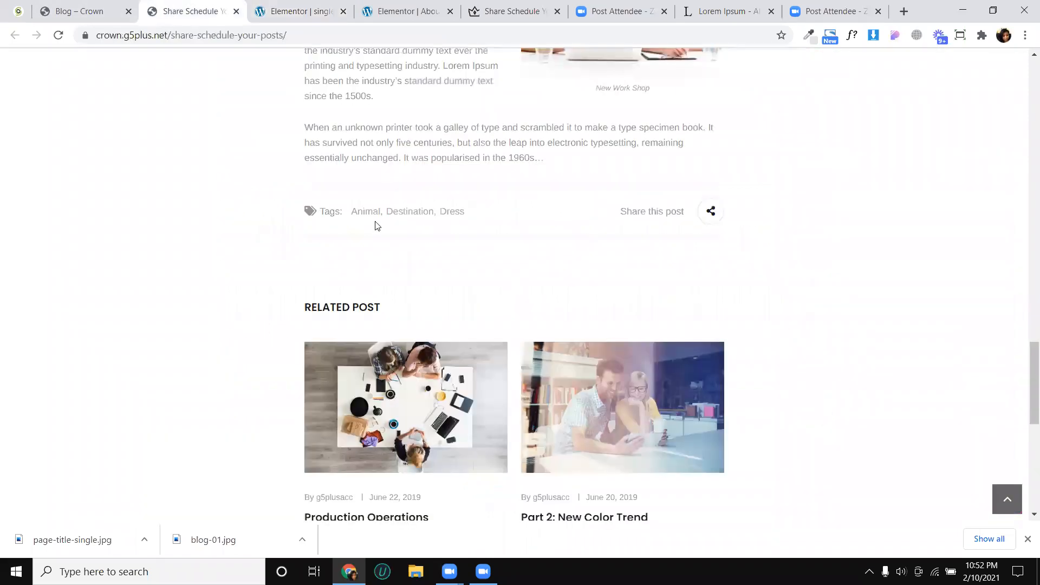
{"action": "left_click", "coordinate": [303, 8]}
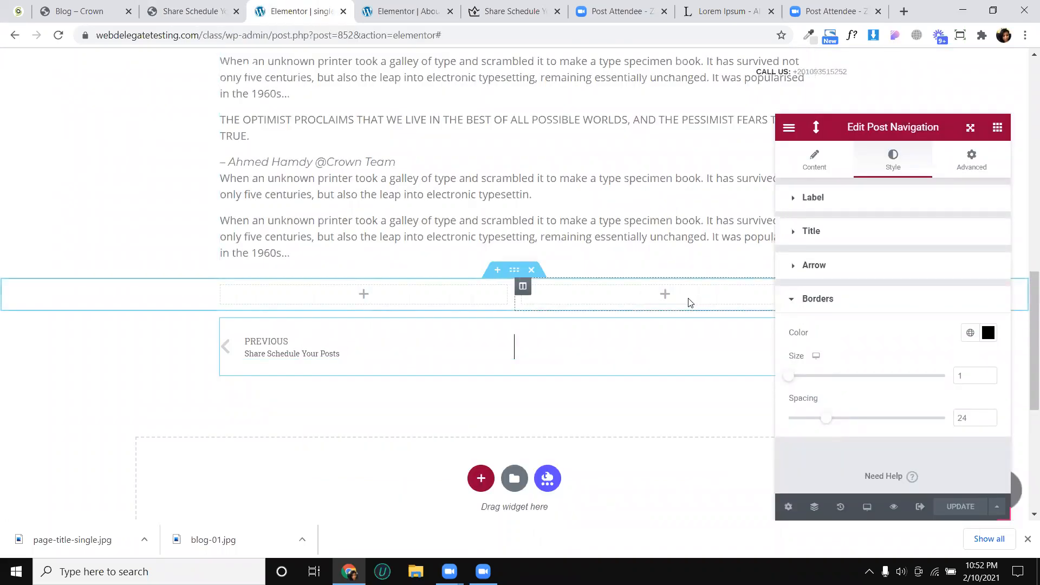
{"action": "left_click", "coordinate": [998, 127]}
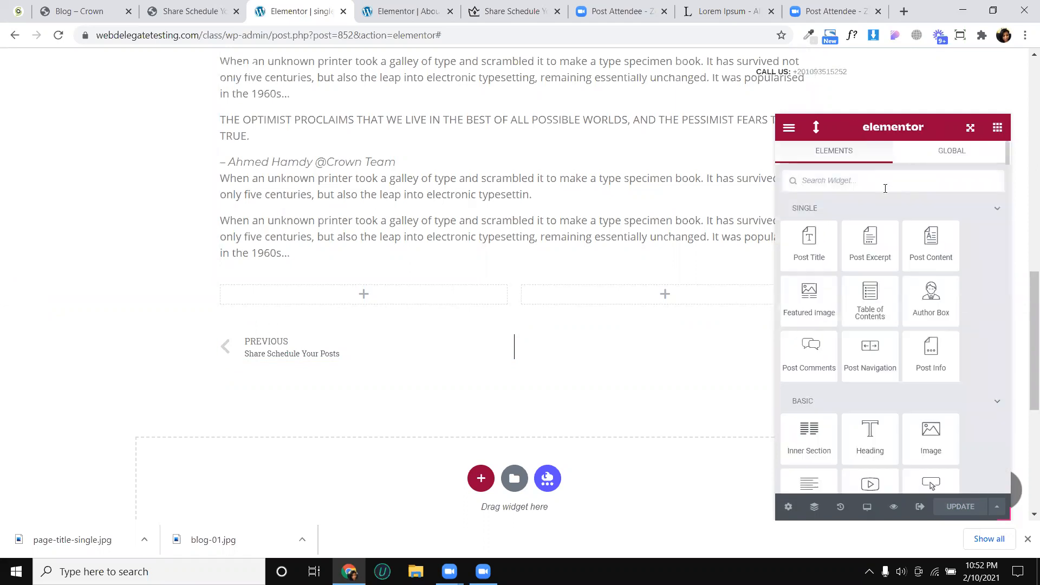
{"action": "type", "text": "sha"}
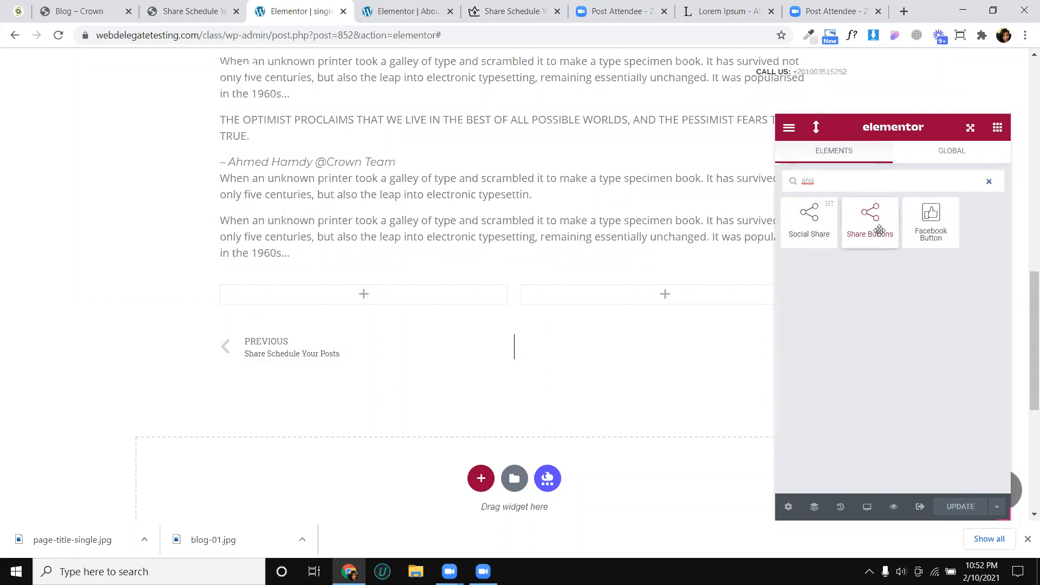
{"action": "left_click_drag", "start_coordinate": [879, 231], "coordinate": [698, 295]}
{"action": "mouse_move", "coordinate": [878, 129]}
{"action": "left_mouse_down"}
{"action": "mouse_move", "coordinate": [961, 157]}
{"action": "mouse_move", "coordinate": [884, 134]}
{"action": "left_mouse_up"}
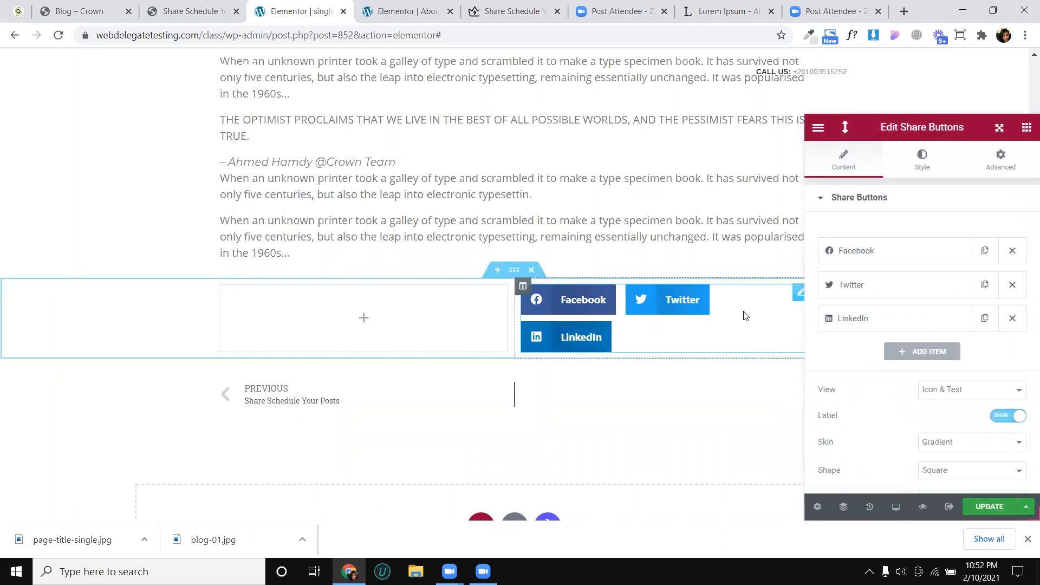
{"action": "left_click", "coordinate": [897, 252]}
{"action": "left_click", "coordinate": [897, 251]}
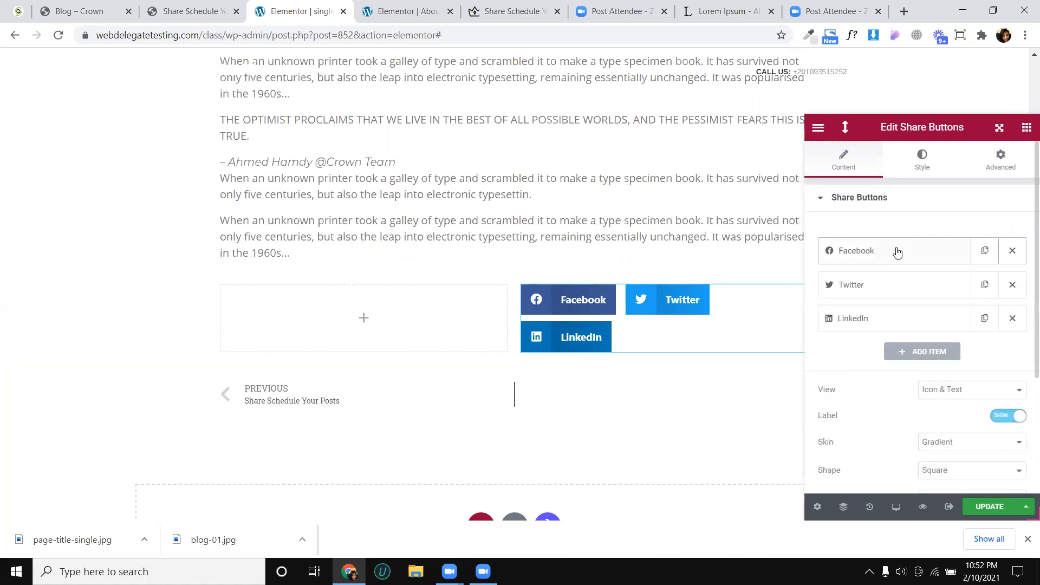
{"action": "left_click", "coordinate": [897, 252]}
{"action": "left_click", "coordinate": [897, 251]}
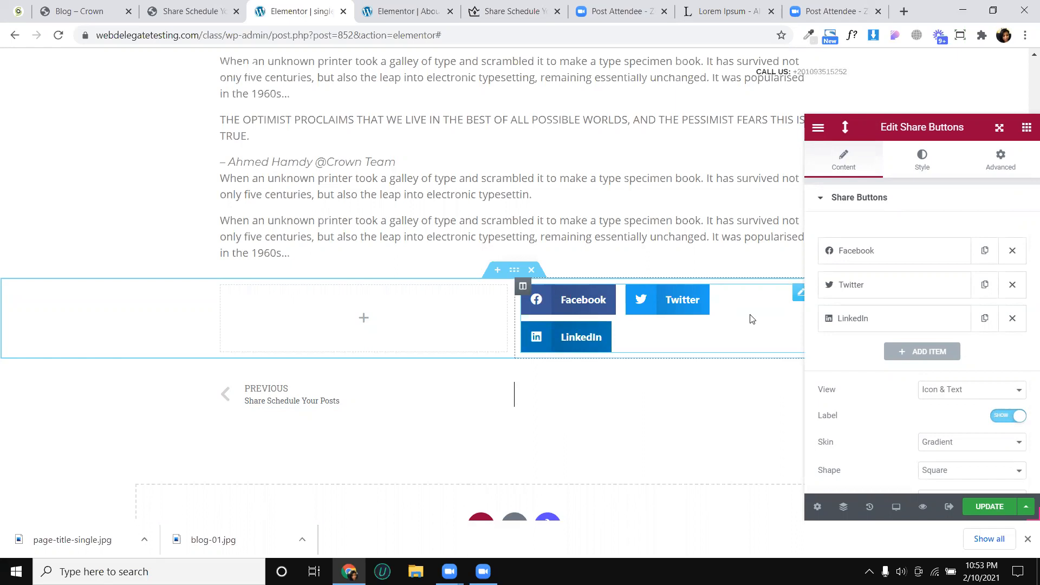
- Compare the Icon, Text and Icon & Text views for the share buttons and choose Icon
{"action": "scroll", "coordinate": [883, 282], "scroll_direction": "down", "scroll_amount": 2}
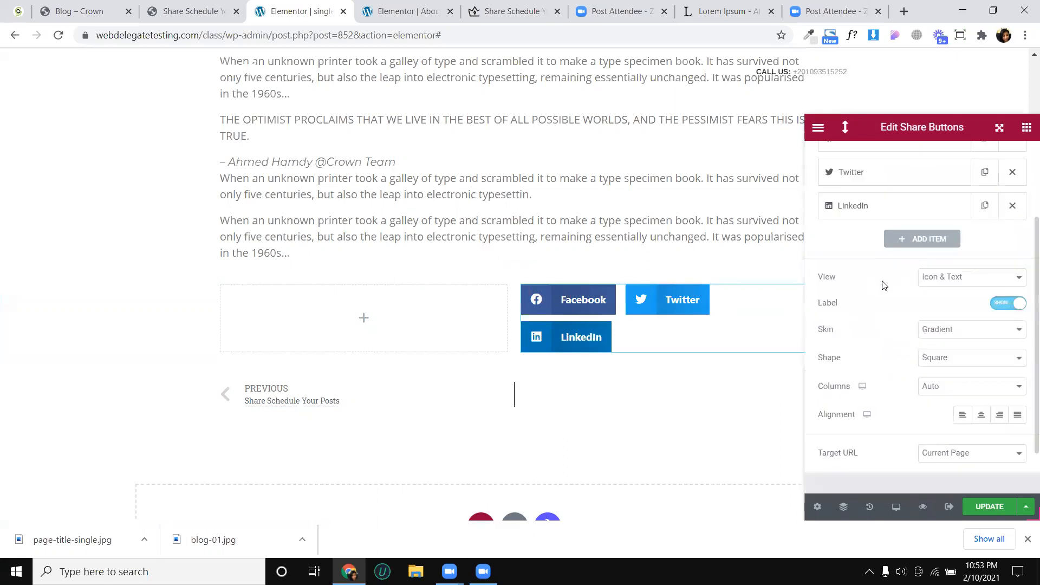
{"action": "left_click", "coordinate": [957, 284]}
{"action": "left_click", "coordinate": [943, 305]}
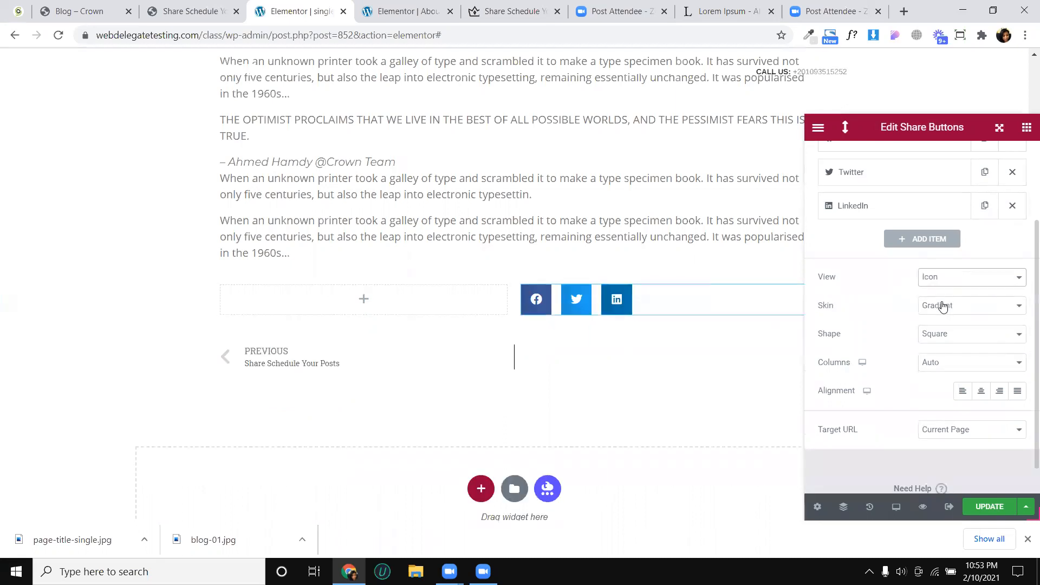
{"action": "left_click", "coordinate": [955, 287]}
{"action": "left_click", "coordinate": [954, 309]}
{"action": "left_click", "coordinate": [964, 286]}
{"action": "left_click", "coordinate": [948, 288]}
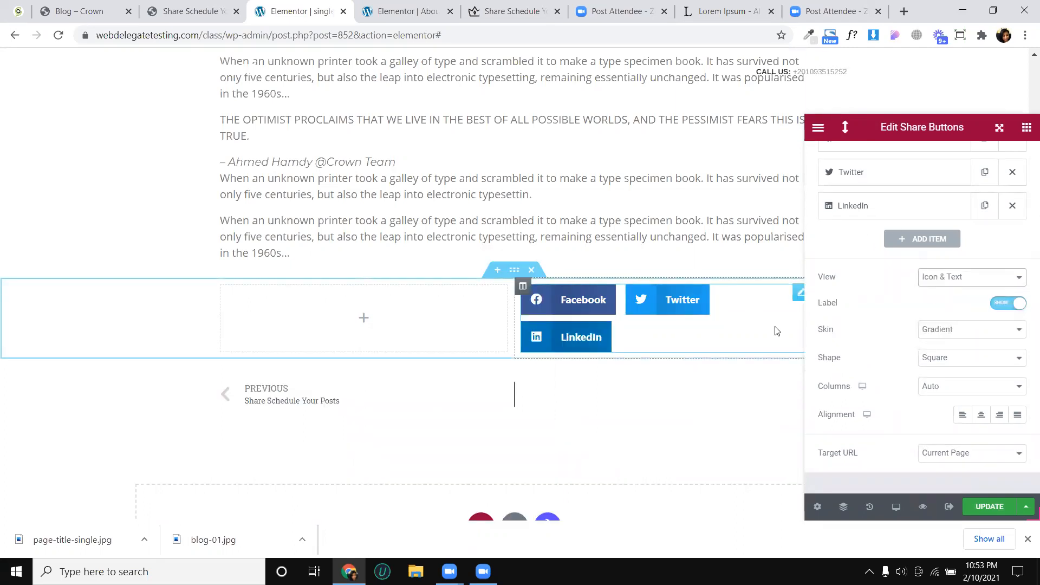
{"action": "left_click", "coordinate": [963, 282]}
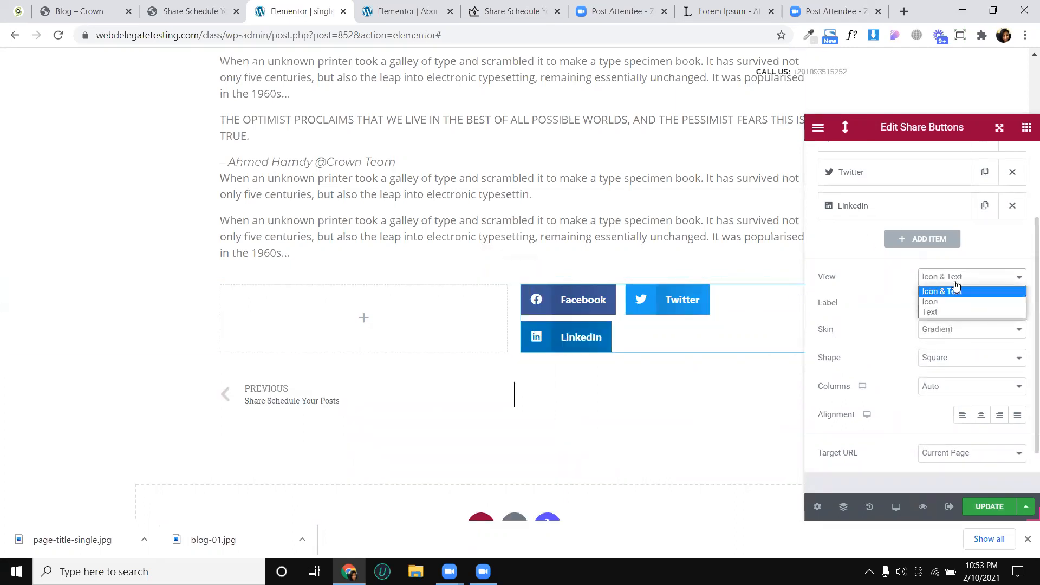
{"action": "left_click", "coordinate": [942, 312]}
{"action": "left_click", "coordinate": [937, 283]}
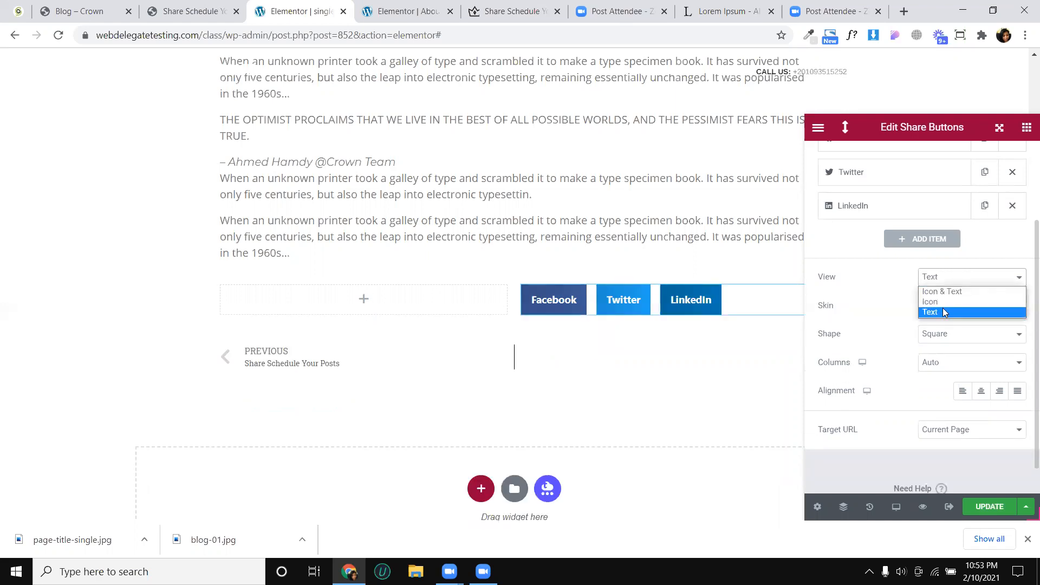
{"action": "left_click", "coordinate": [942, 302]}
- Try the Minimal skin on the share buttons and switch it to Framed
{"action": "left_click", "coordinate": [948, 308]}
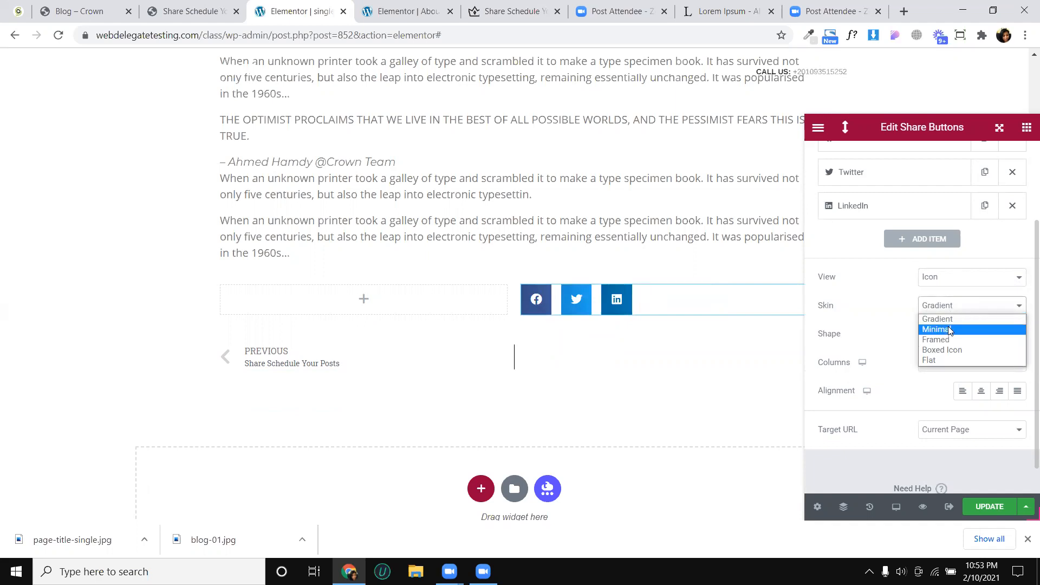
{"action": "left_click", "coordinate": [950, 330]}
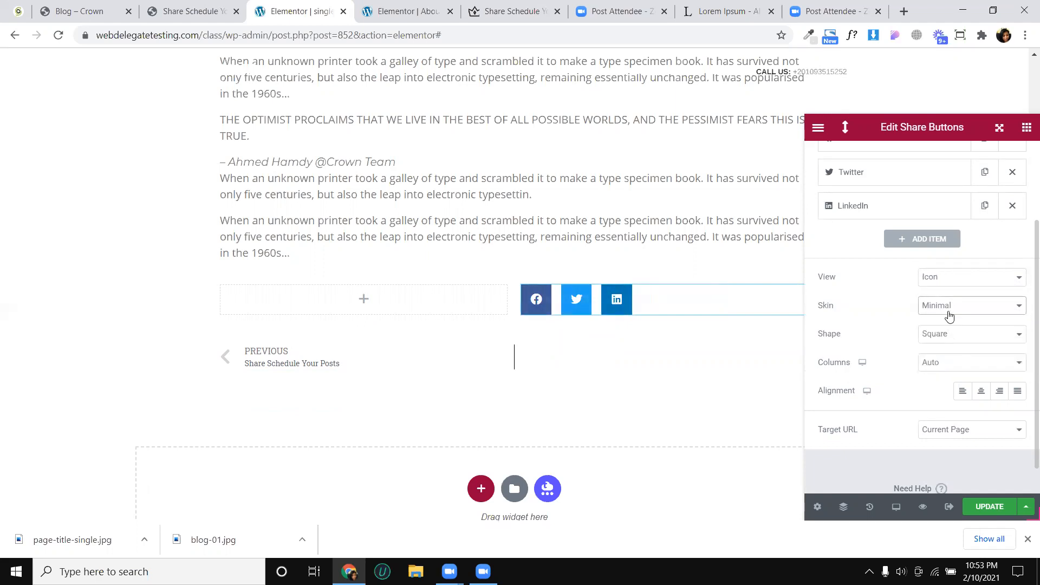
{"action": "left_click", "coordinate": [948, 309]}
{"action": "left_click", "coordinate": [949, 340]}
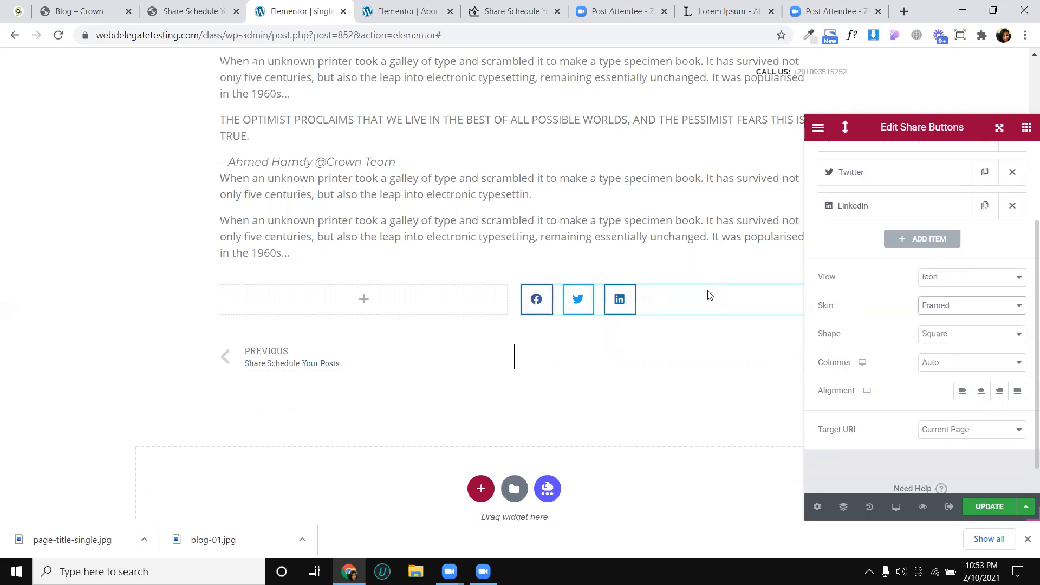
- Try the Boxed Icon skin on the share buttons and choose Flat instead
{"action": "left_click", "coordinate": [935, 305]}
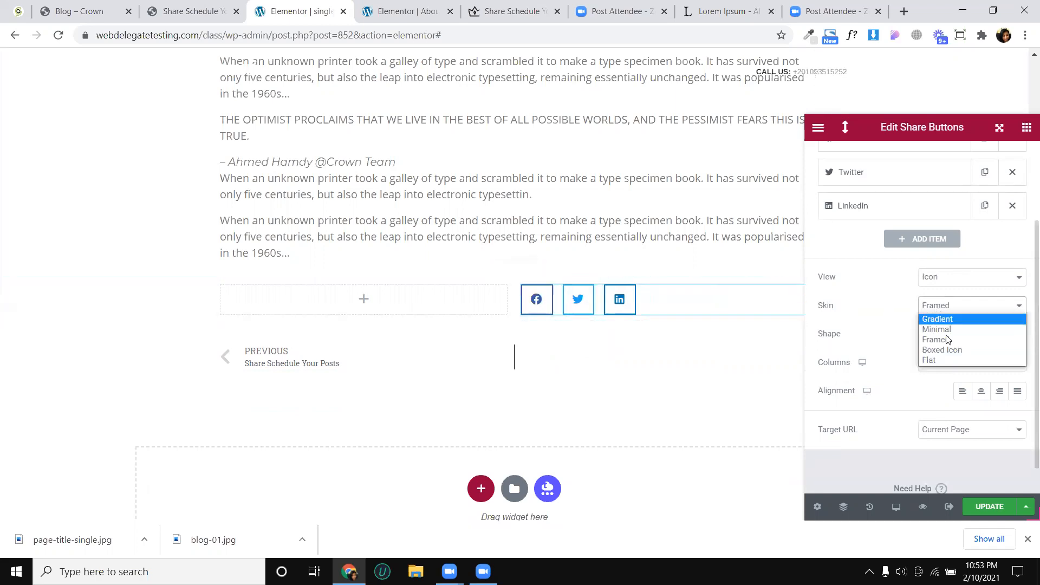
{"action": "left_click", "coordinate": [949, 352]}
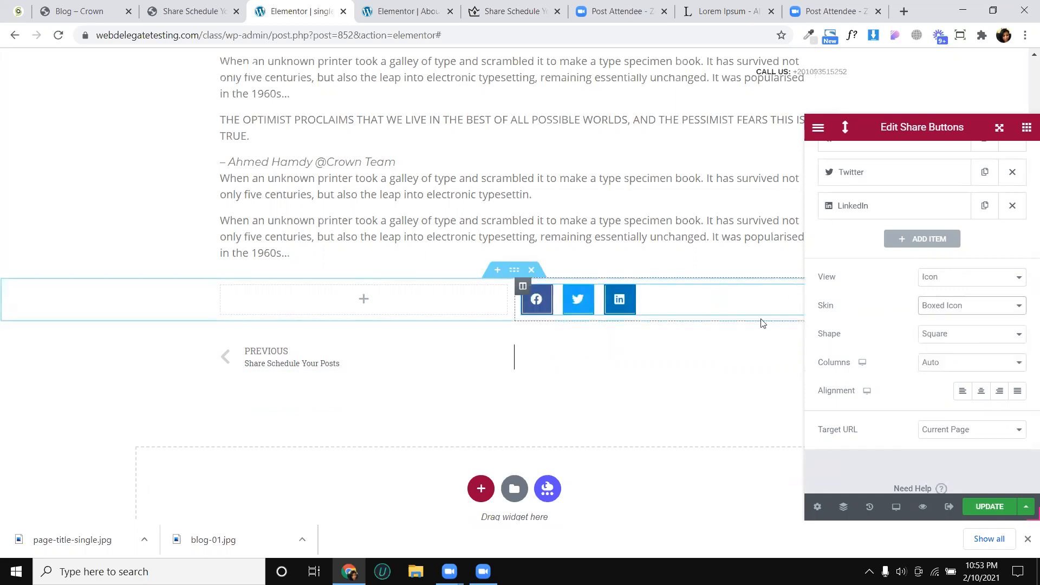
{"action": "left_click", "coordinate": [936, 308]}
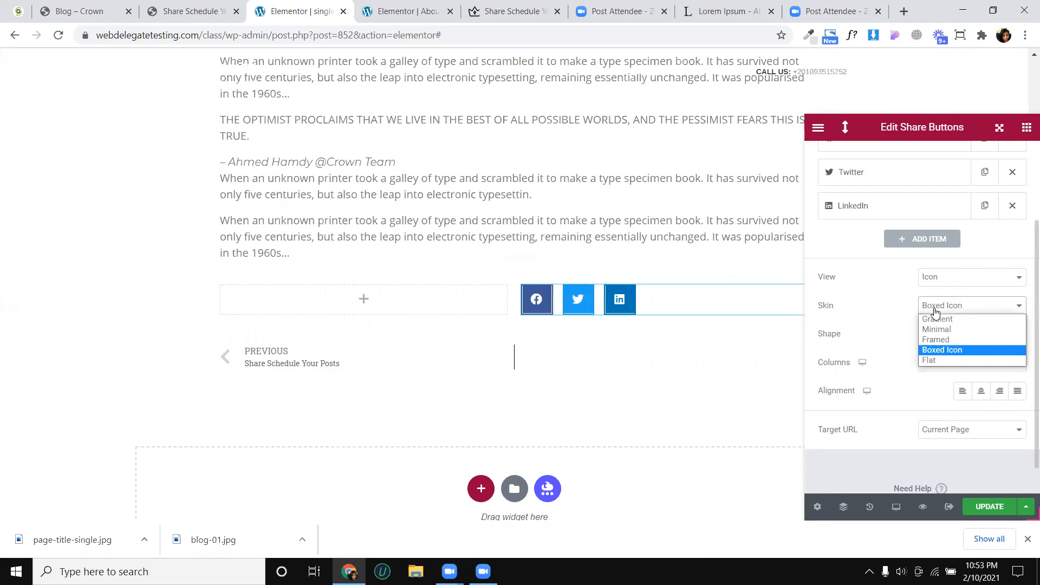
{"action": "left_click", "coordinate": [943, 360]}
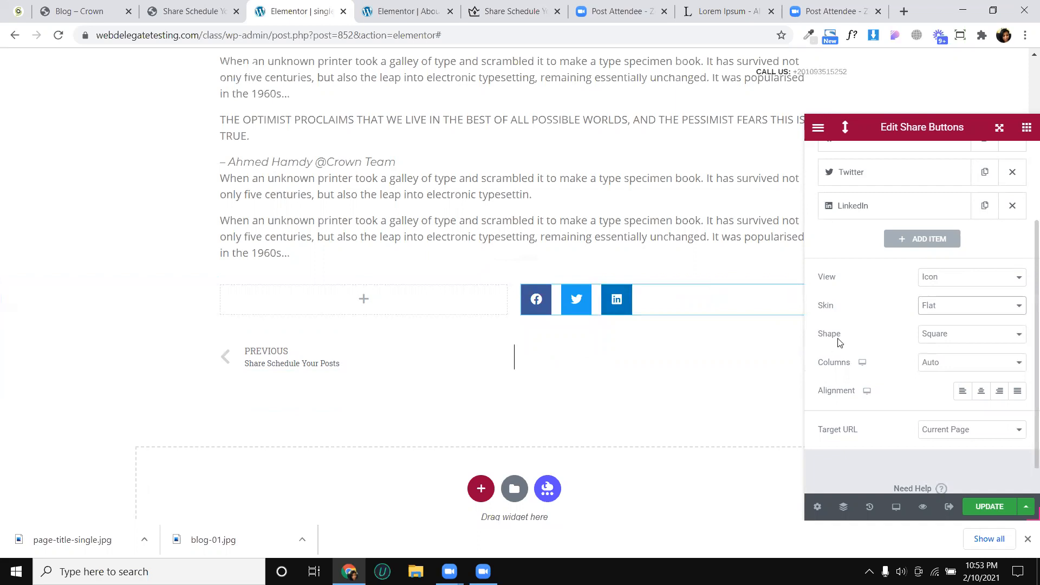
- Try the Rounded shape on the share buttons, settle on Circle, and align the buttons to the right
{"action": "left_click", "coordinate": [951, 333]}
{"action": "left_click", "coordinate": [948, 358]}
{"action": "left_click", "coordinate": [947, 337]}
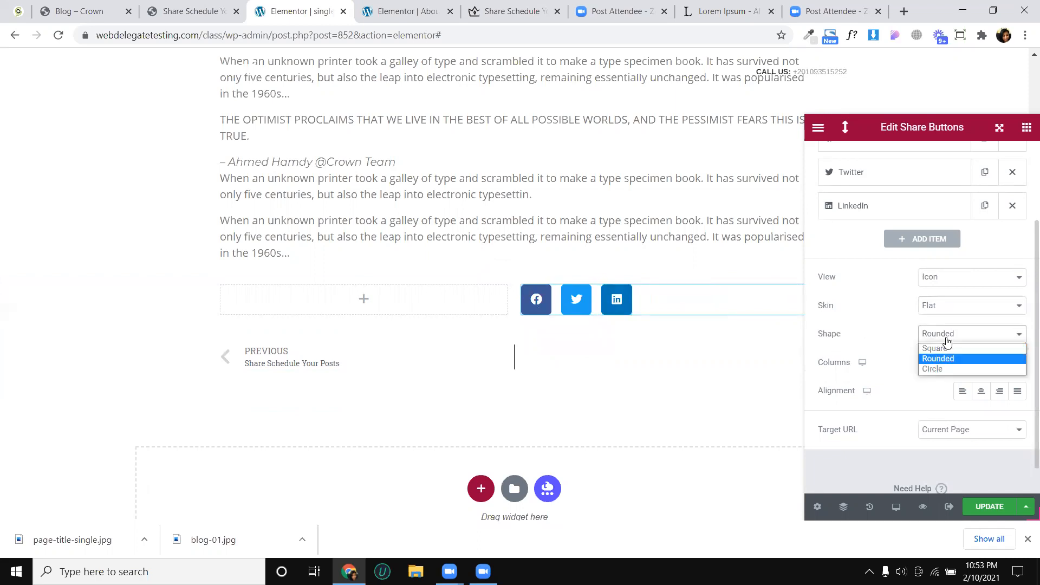
{"action": "left_click", "coordinate": [939, 370]}
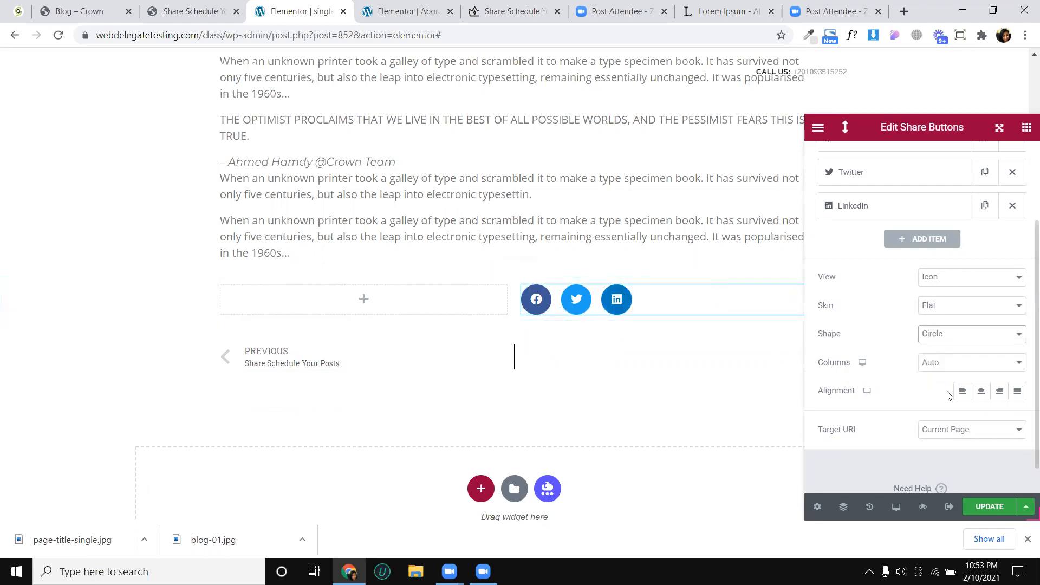
{"action": "left_click", "coordinate": [998, 393]}
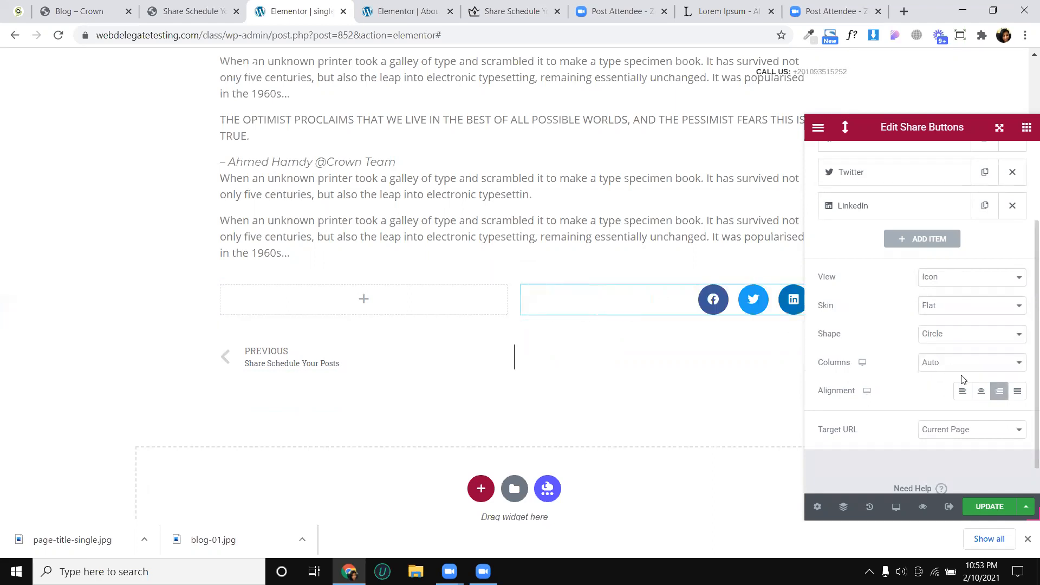
- Arrange the share buttons in 2 columns and duplicate the LinkedIn item twice
{"action": "left_click", "coordinate": [946, 369]}
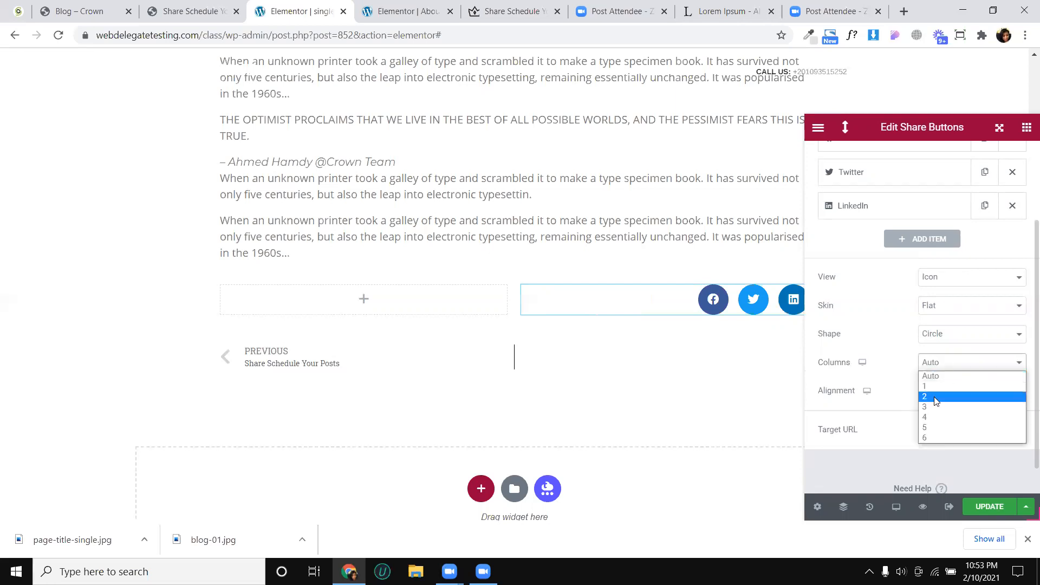
{"action": "left_click", "coordinate": [936, 401]}
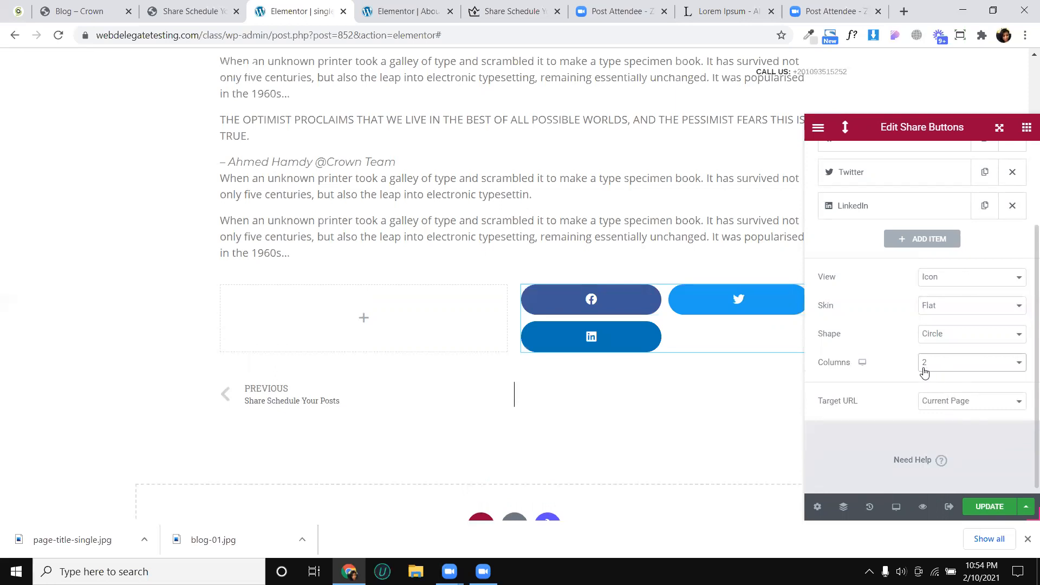
{"action": "left_click", "coordinate": [983, 206]}
{"action": "left_click", "coordinate": [983, 206]}
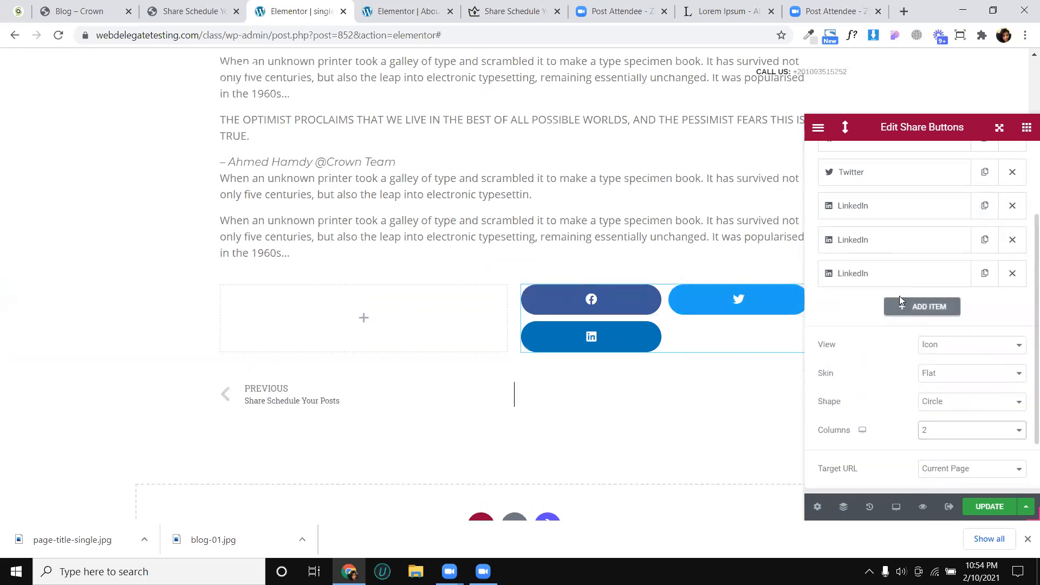
- Update the template, reload the editor, and reopen the share buttons' settings
{"action": "left_click", "coordinate": [987, 506]}
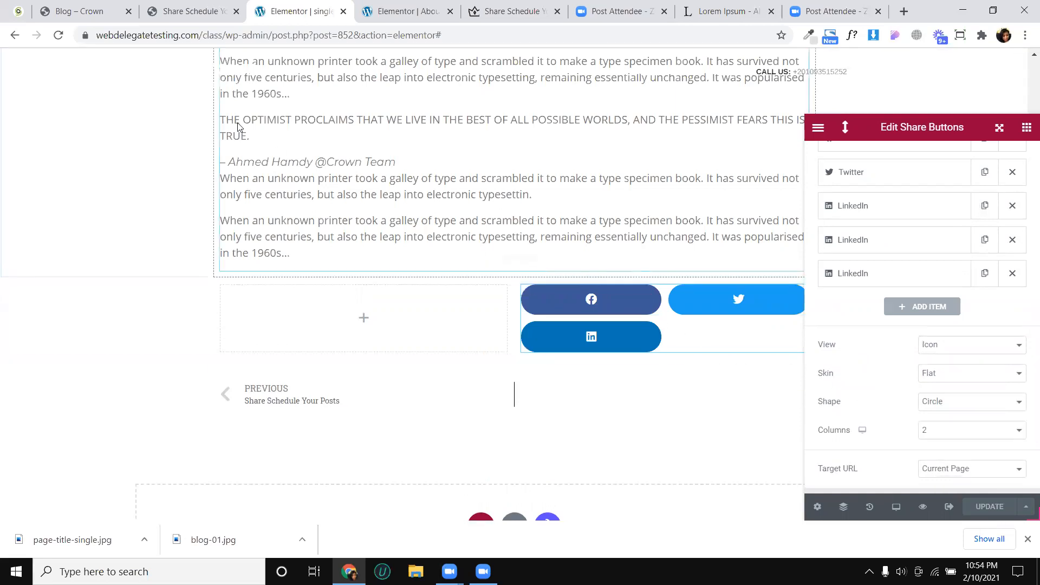
{"action": "left_click", "coordinate": [59, 35]}
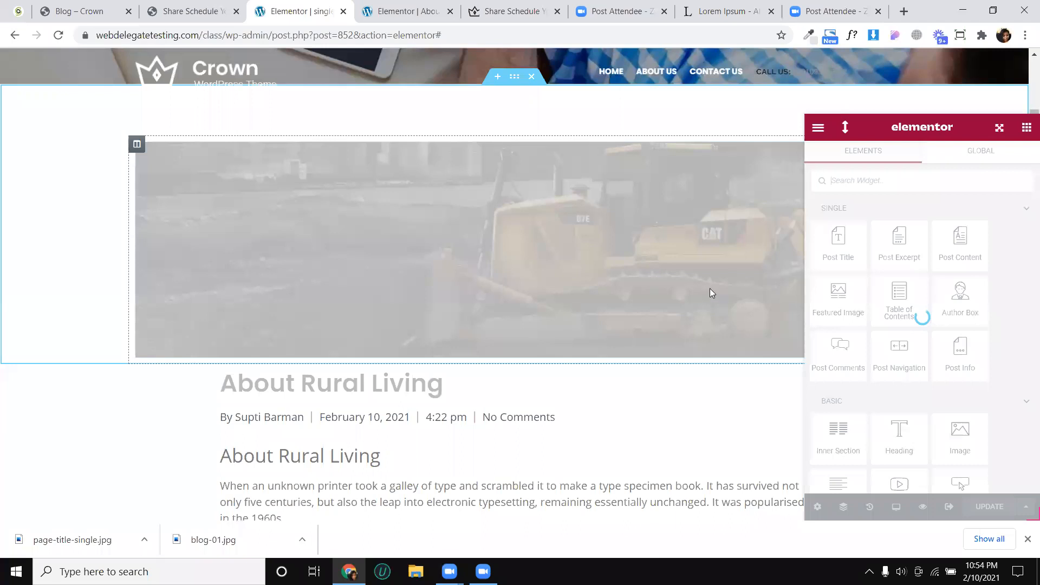
{"action": "scroll", "coordinate": [656, 233], "scroll_direction": "down", "scroll_amount": 10}
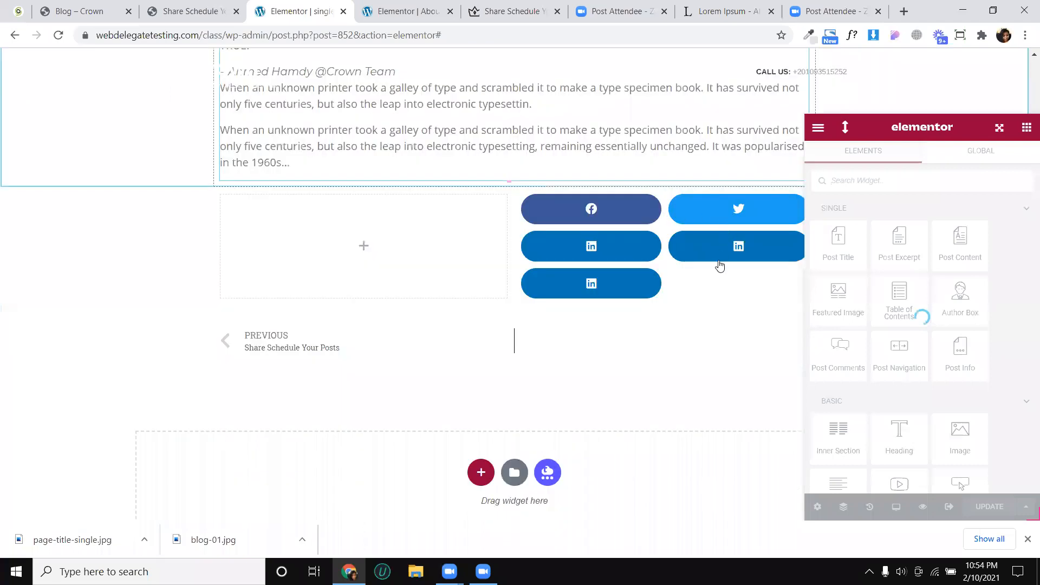
{"action": "scroll", "coordinate": [954, 362], "scroll_direction": "down", "scroll_amount": 3}
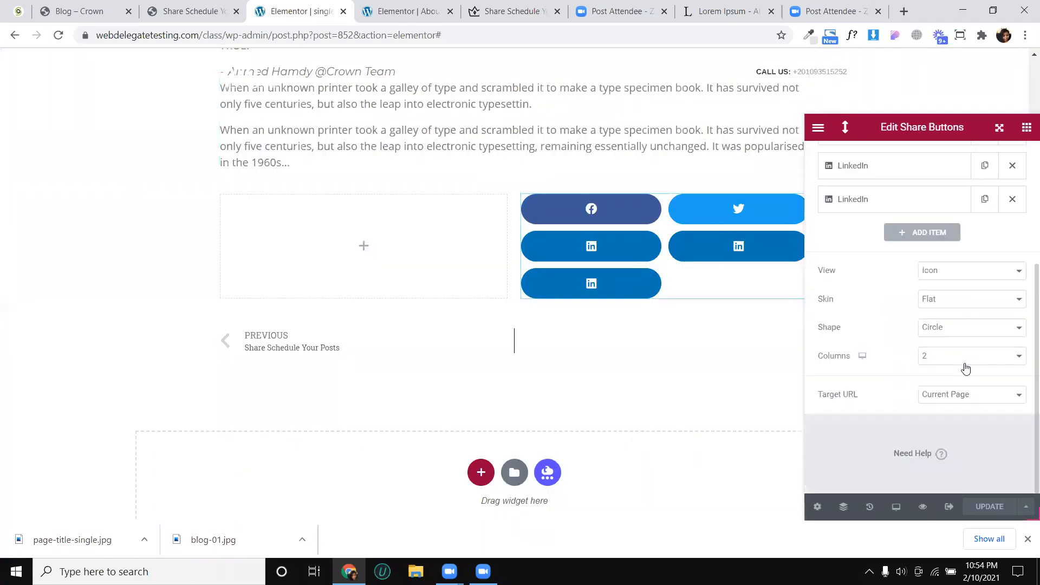
- Try stacking the share buttons in 1 column and narrowing their page column to about 7.4%
{"action": "left_click", "coordinate": [944, 355]}
{"action": "left_click", "coordinate": [947, 381]}
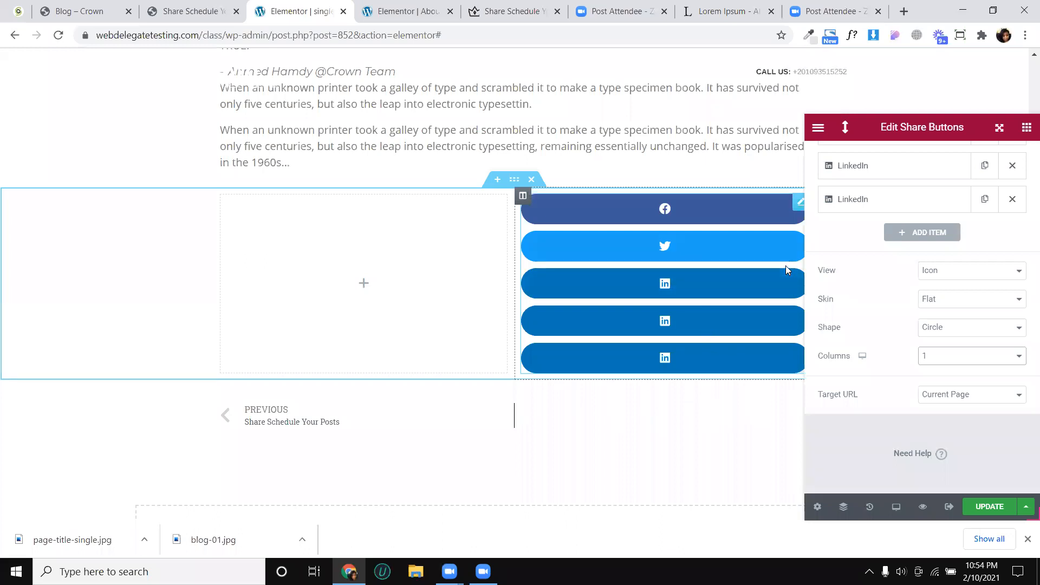
{"action": "left_click_drag", "start_coordinate": [514, 277], "coordinate": [767, 289]}
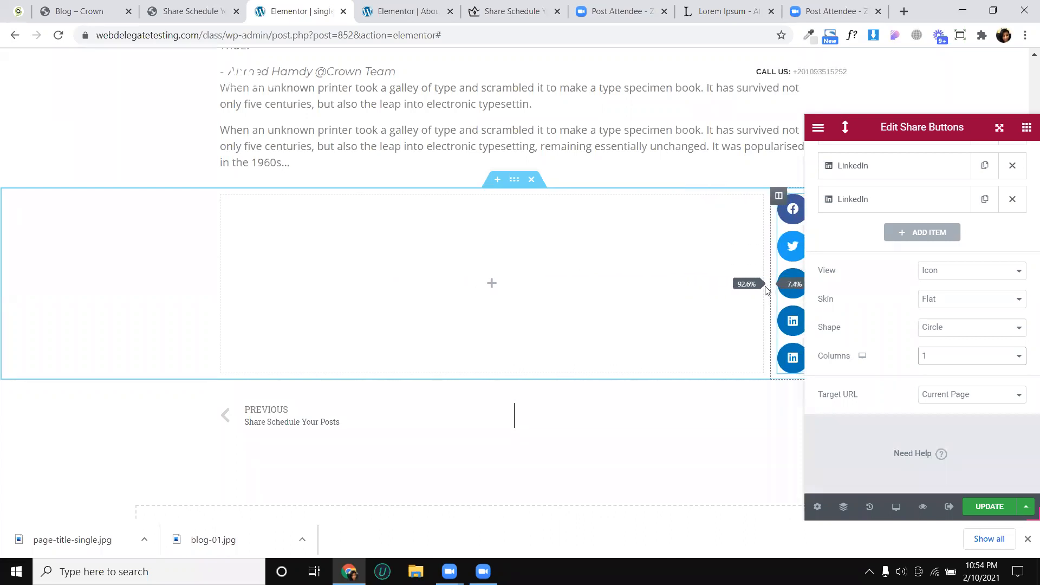
{"action": "left_click_drag", "start_coordinate": [768, 288], "coordinate": [771, 290]}
- Restore the two page columns to about equal widths and set the share buttons' columns to Auto, with Current Page as target URL
{"action": "left_click_drag", "start_coordinate": [822, 128], "coordinate": [537, 176]}
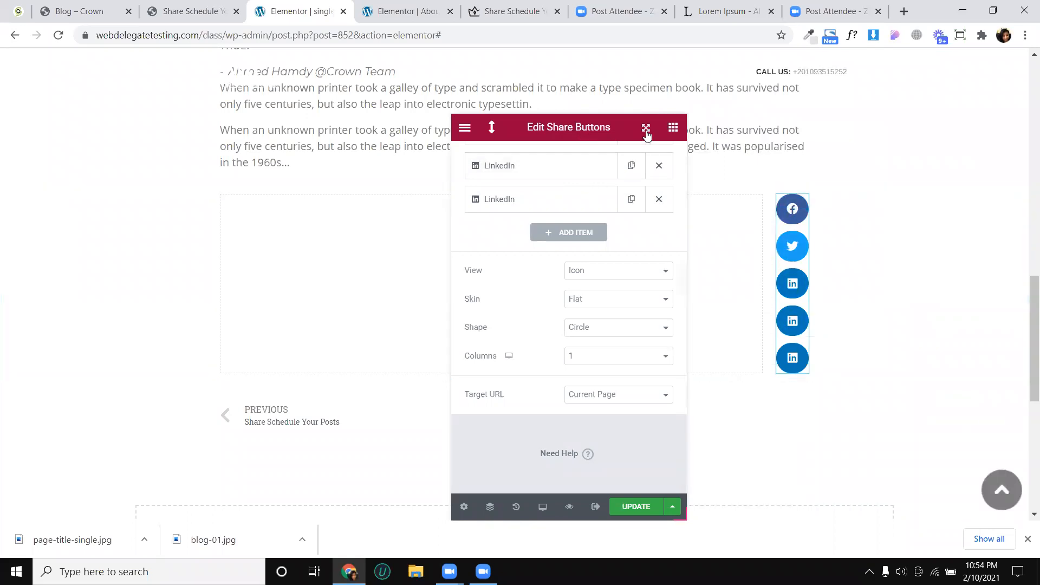
{"action": "left_click_drag", "start_coordinate": [585, 133], "coordinate": [224, 163]}
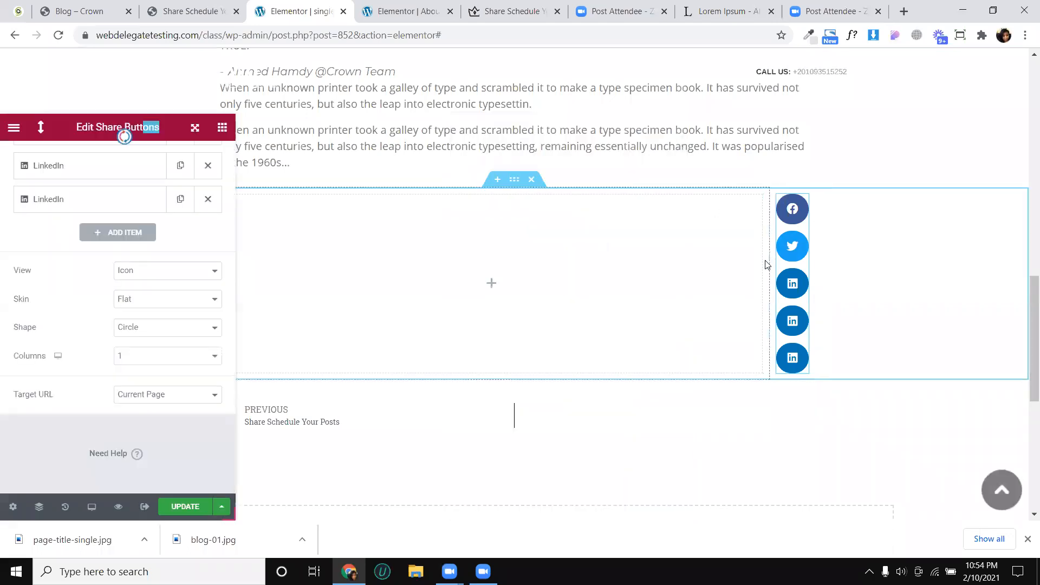
{"action": "left_click_drag", "start_coordinate": [772, 264], "coordinate": [512, 264]}
{"action": "left_click", "coordinate": [145, 359]}
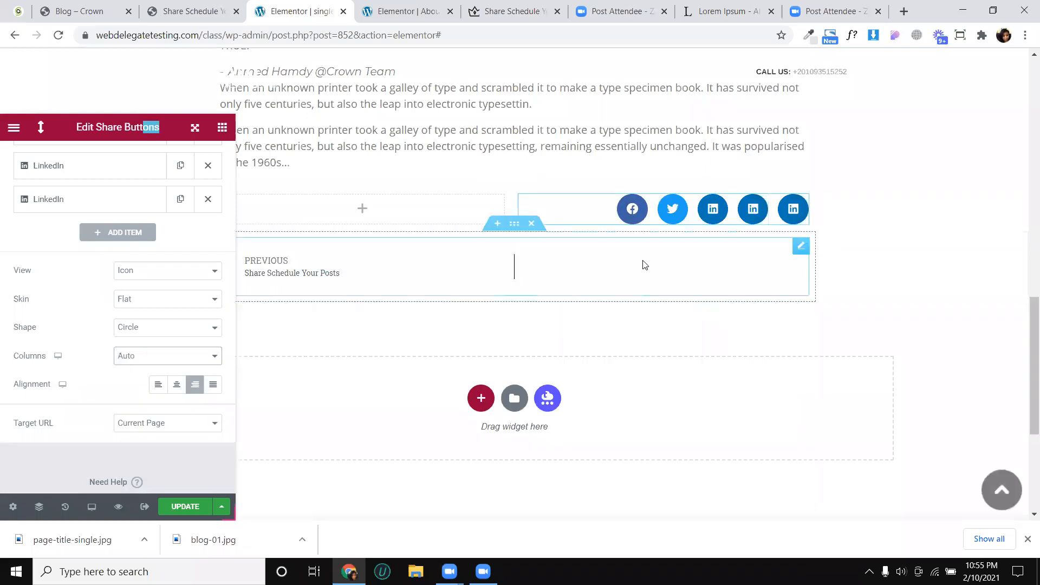
{"action": "left_click", "coordinate": [156, 423]}
{"action": "left_click", "coordinate": [149, 434]}
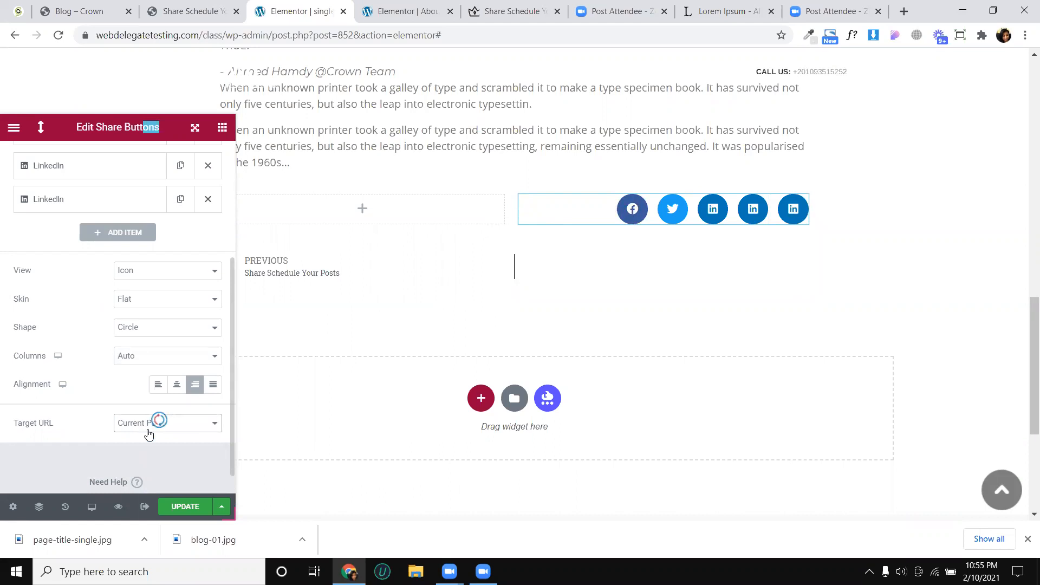
- Style the share buttons with a columns gap of 6 and a button height of 4.2 em
{"action": "scroll", "coordinate": [144, 332], "scroll_direction": "up", "scroll_amount": 4}
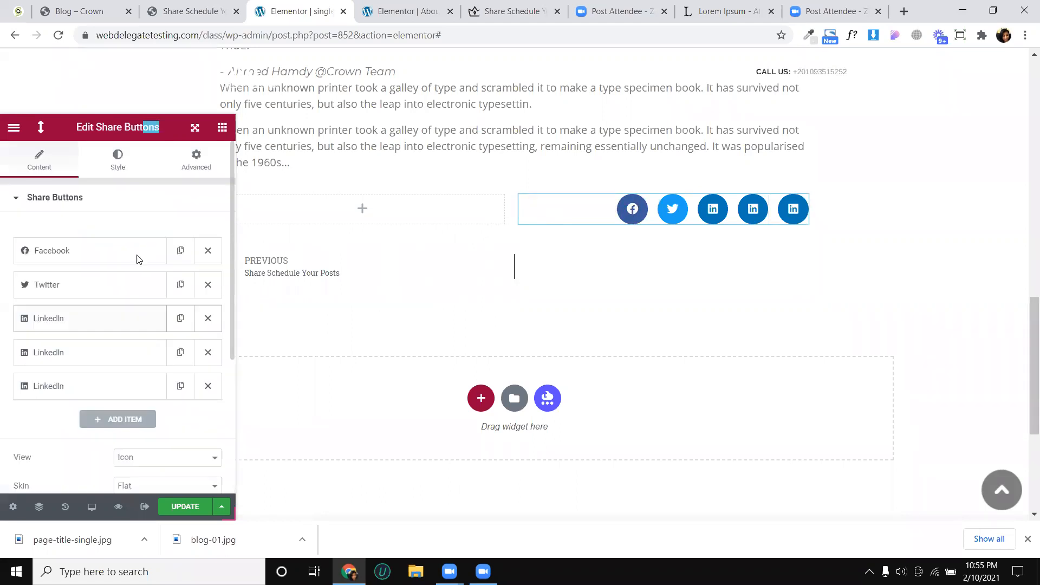
{"action": "left_click_drag", "start_coordinate": [31, 248], "coordinate": [20, 248]}
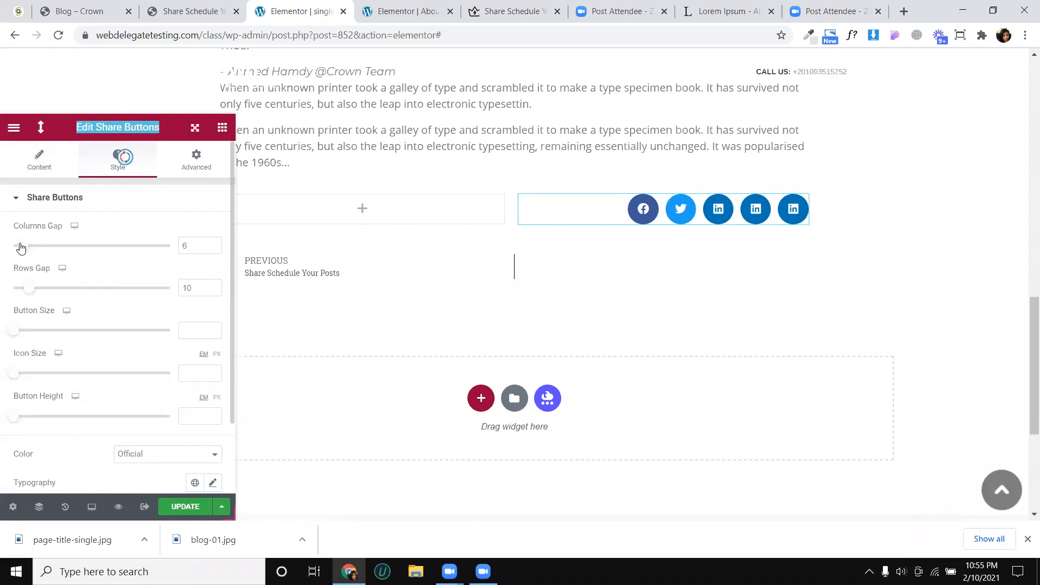
{"action": "scroll", "coordinate": [23, 260], "scroll_direction": "down", "scroll_amount": 2}
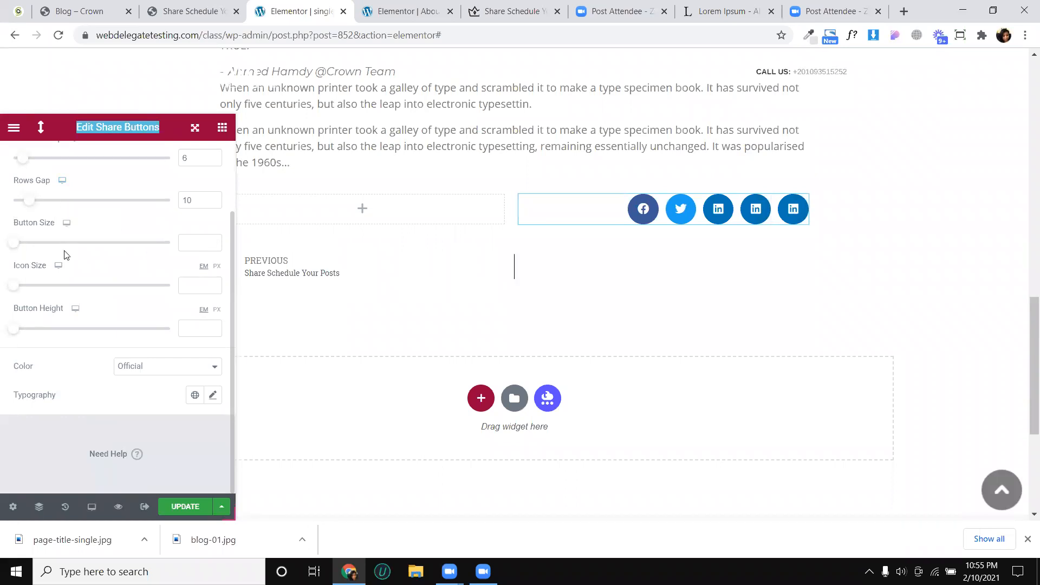
{"action": "left_click_drag", "start_coordinate": [15, 331], "coordinate": [98, 337]}
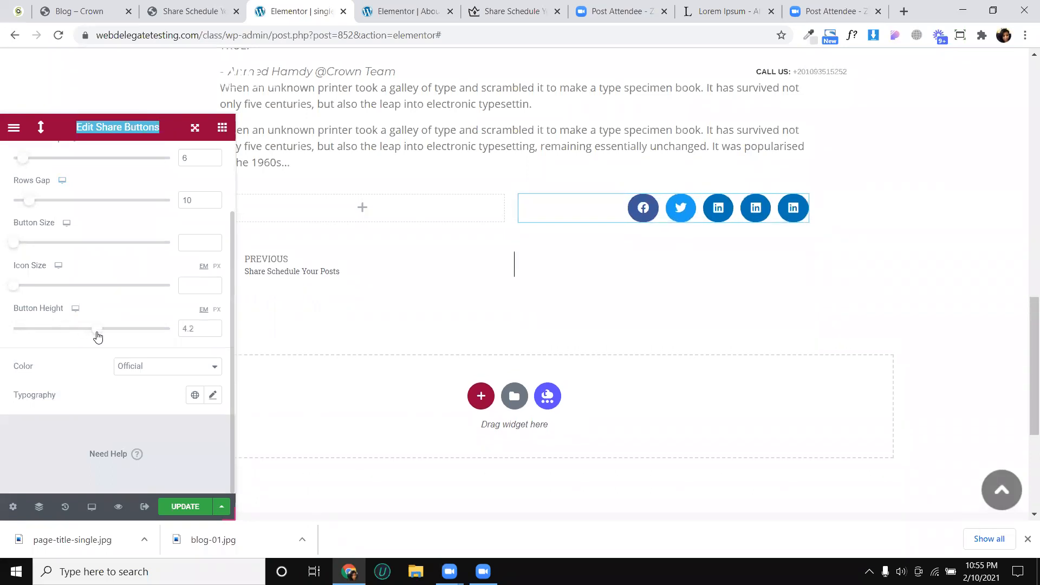
- Try the Custom color option on the share buttons and return to Official
{"action": "left_click", "coordinate": [142, 368]}
{"action": "left_click", "coordinate": [129, 391]}
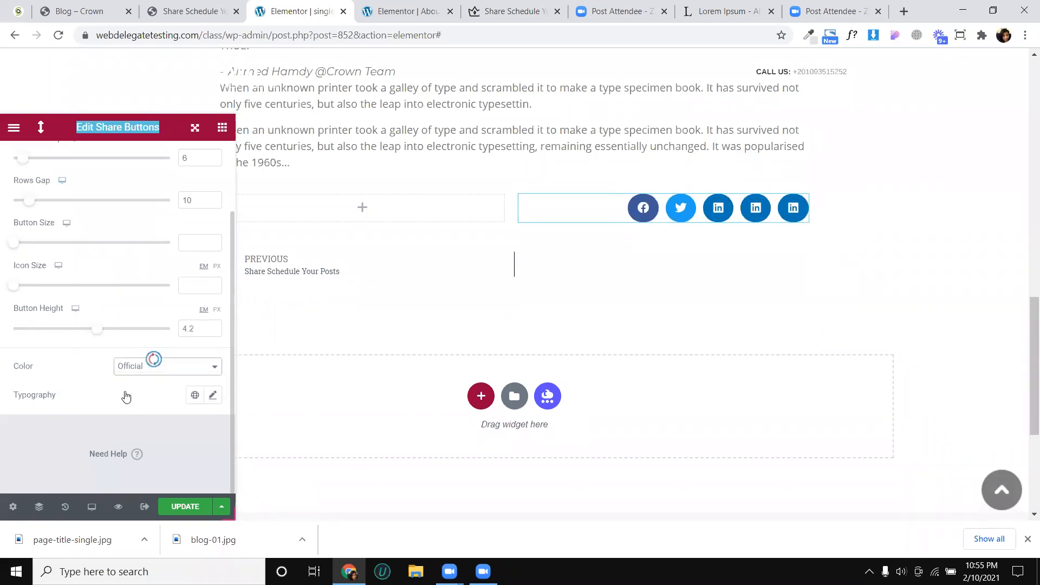
{"action": "scroll", "coordinate": [168, 367], "scroll_direction": "down", "scroll_amount": 2}
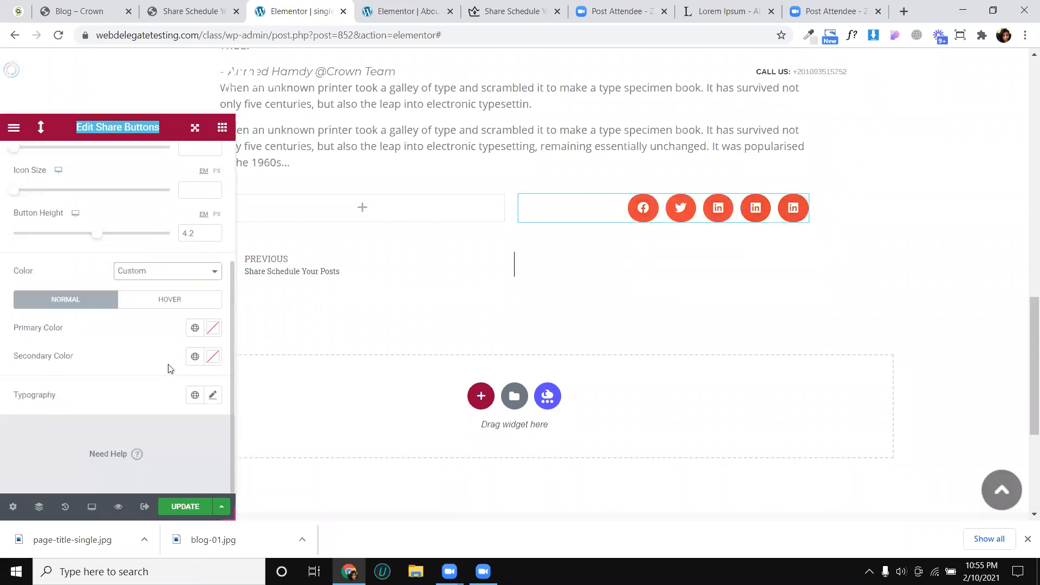
{"action": "left_click", "coordinate": [157, 274]}
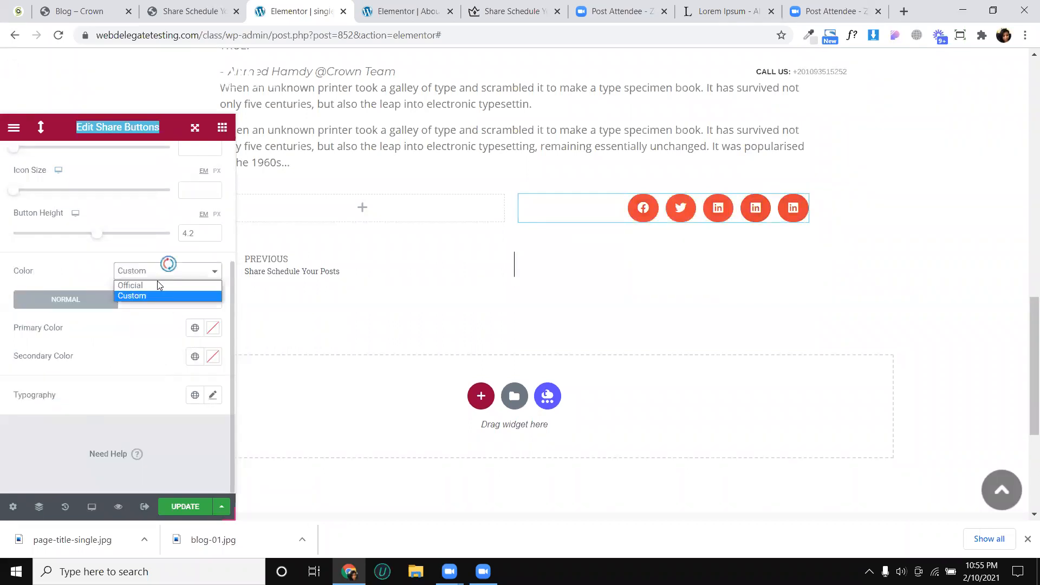
{"action": "left_click", "coordinate": [157, 282]}
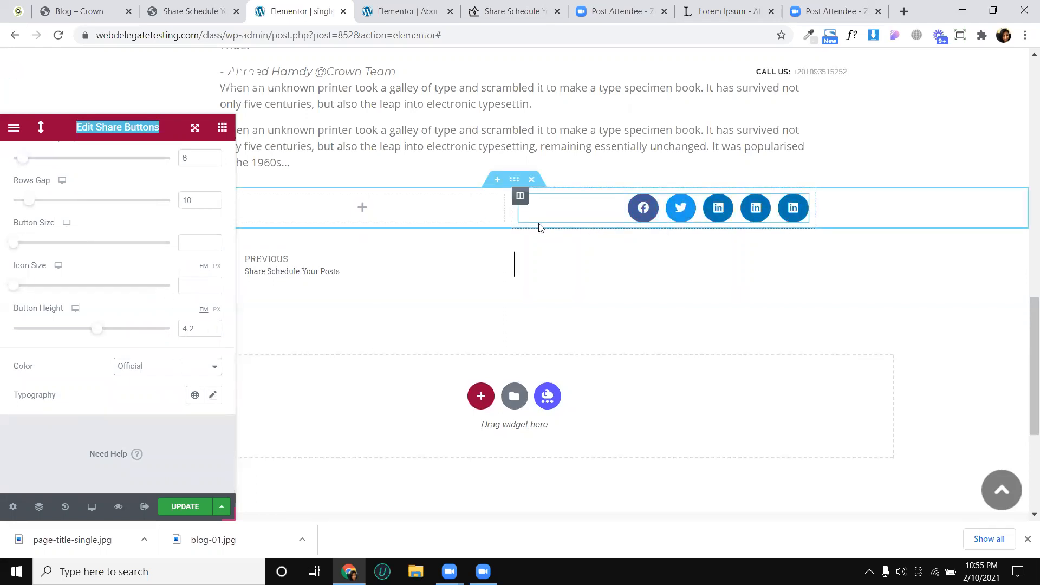
- Place the Tag Cloud widget, found by searching for "tag", in the empty first column beside the share buttons
{"action": "left_click_drag", "start_coordinate": [126, 131], "coordinate": [826, 135]}
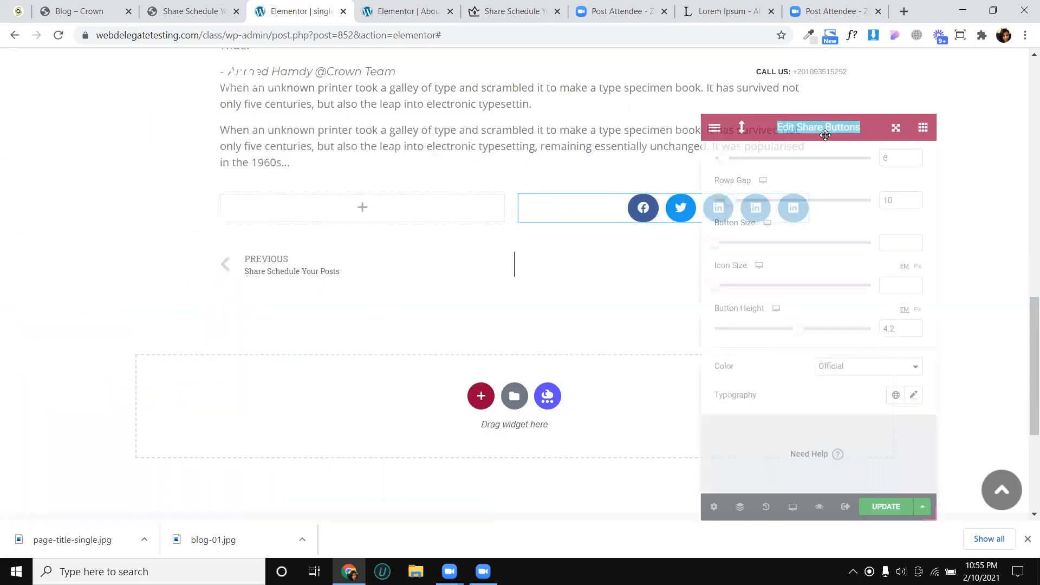
{"action": "left_click", "coordinate": [387, 219]}
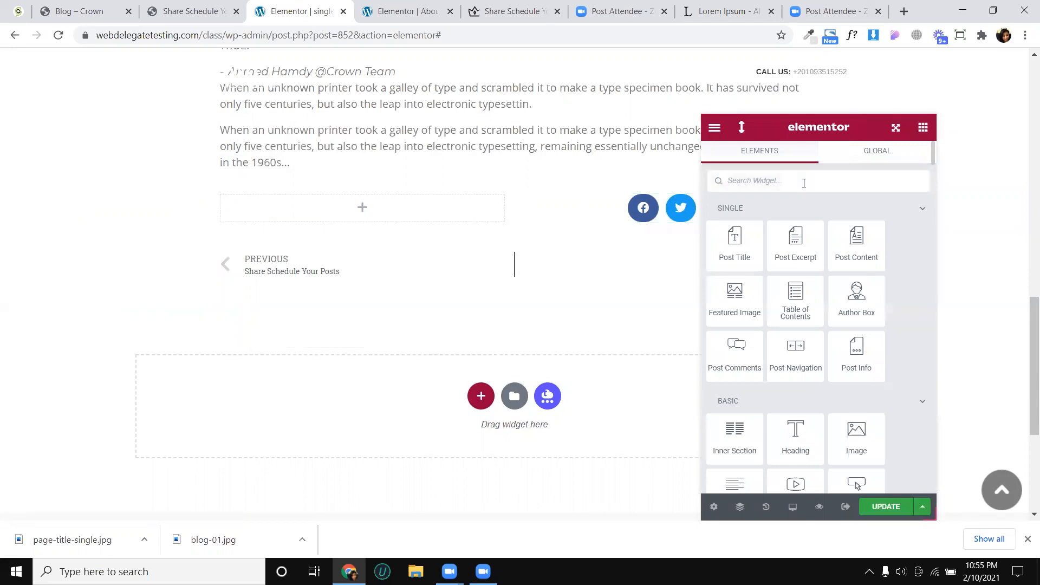
{"action": "type", "text": "tag"}
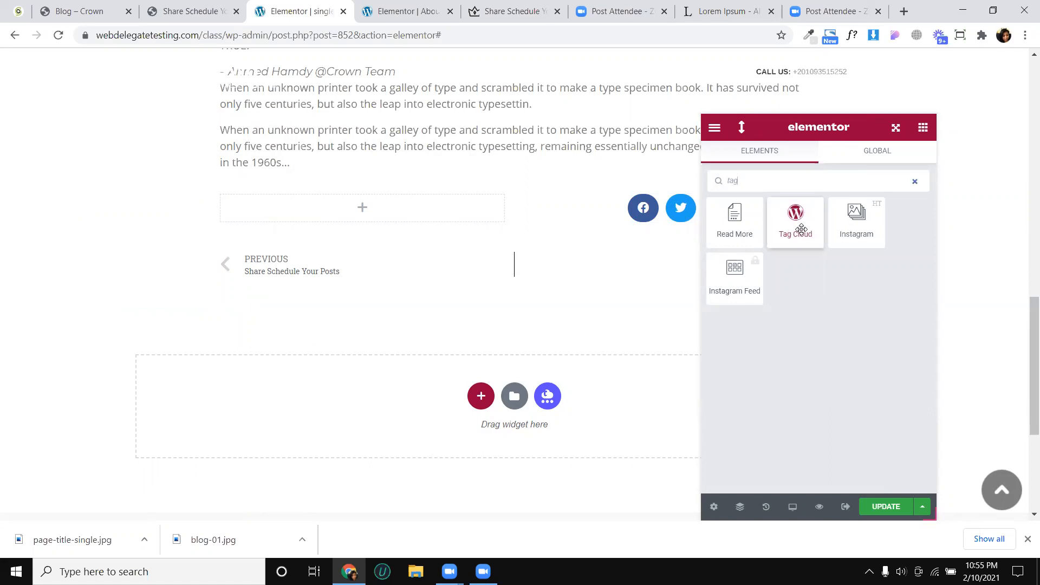
{"action": "left_click_drag", "start_coordinate": [801, 229], "coordinate": [340, 224]}
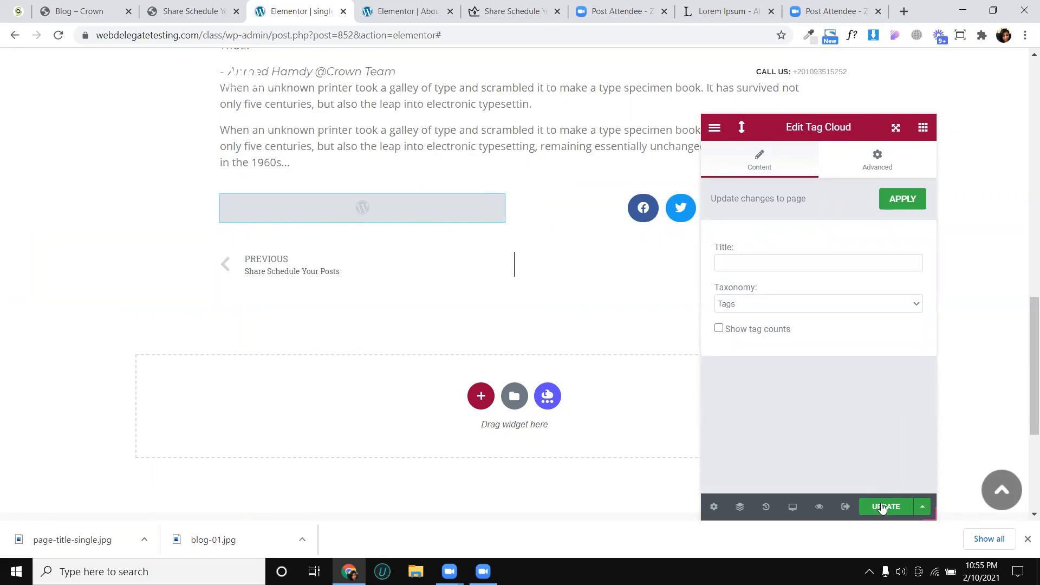
- Try Show tag counts on the tag cloud, turn it off again, and select Tags as the taxonomy
{"action": "left_click", "coordinate": [719, 329]}
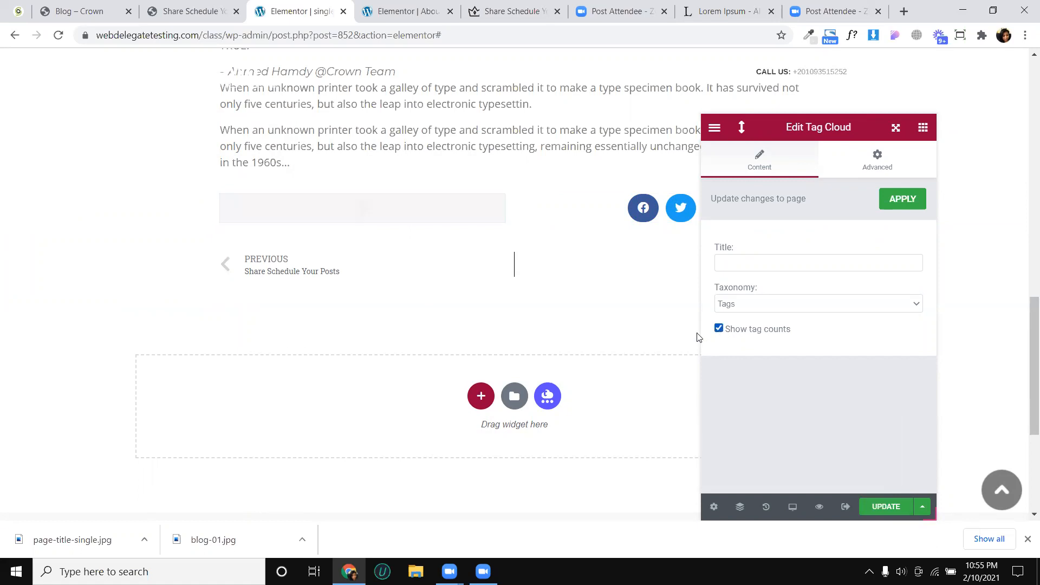
{"action": "left_click", "coordinate": [719, 328]}
{"action": "left_click", "coordinate": [745, 260]}
{"action": "left_click", "coordinate": [745, 307]}
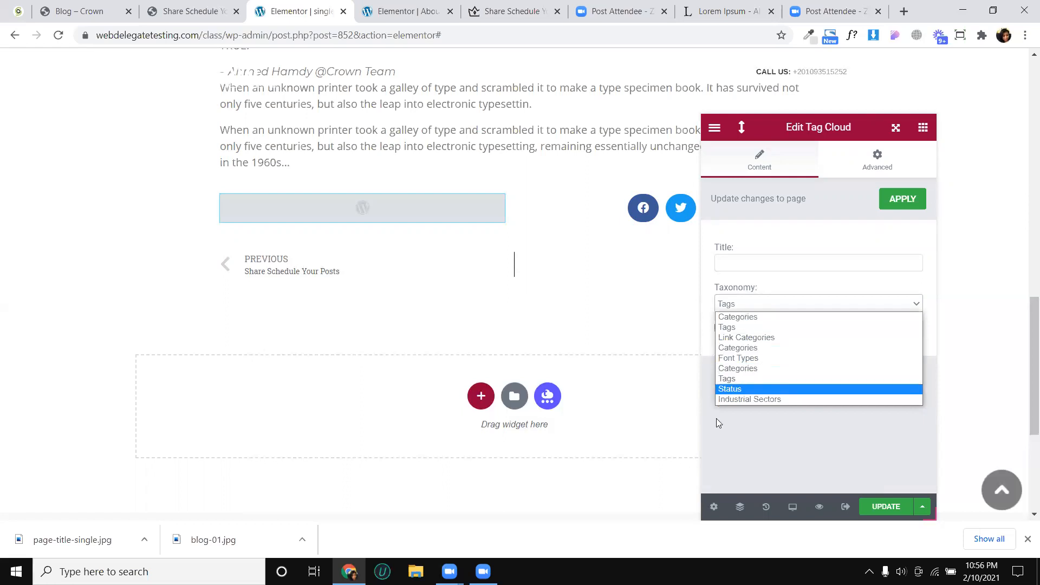
{"action": "left_click", "coordinate": [734, 378]}
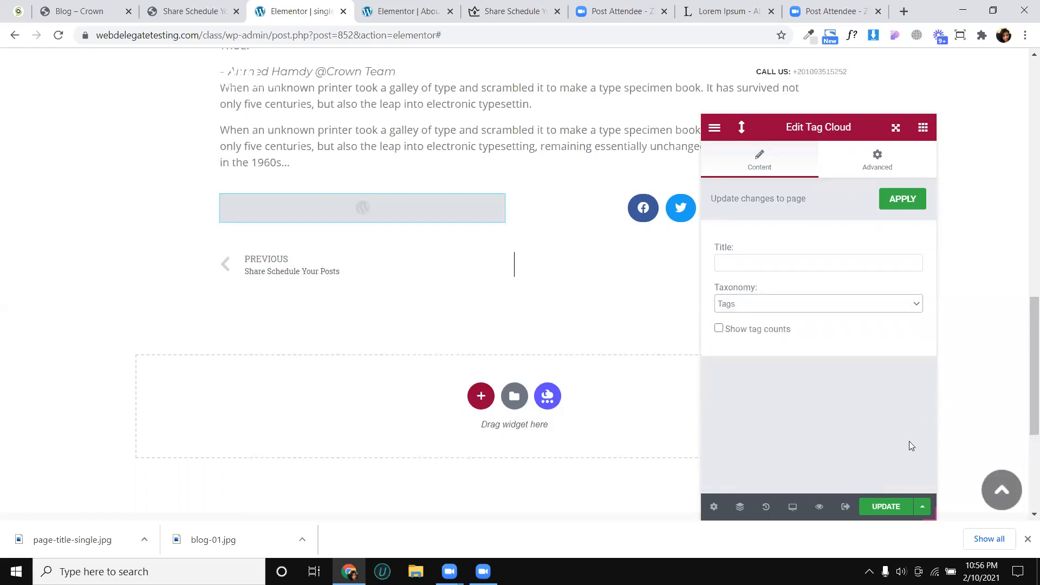
- Save the template and open the About Rural Living post in the WordPress post editor
{"action": "left_click", "coordinate": [887, 506]}
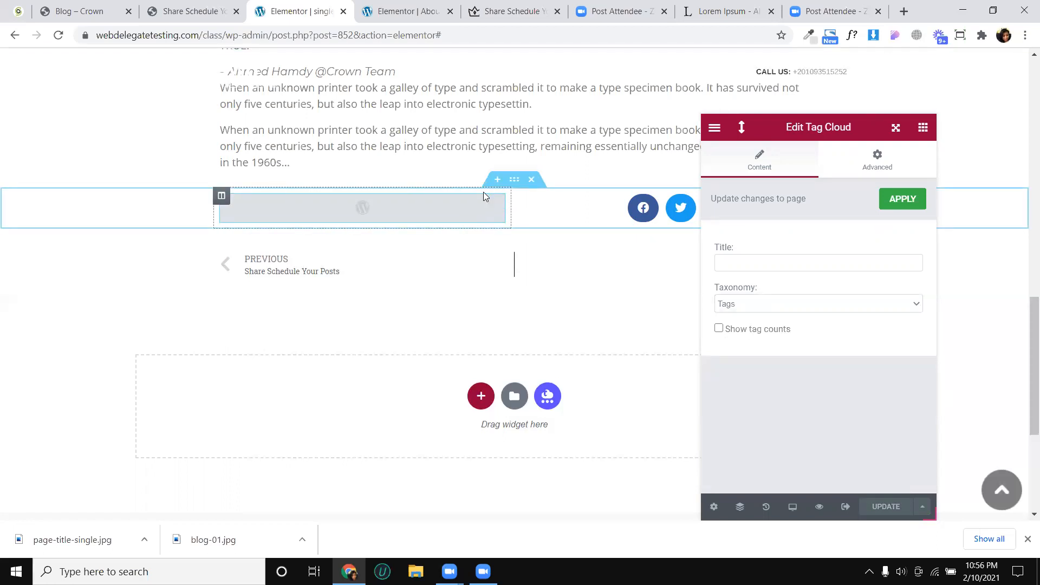
{"action": "left_click", "coordinate": [389, 8]}
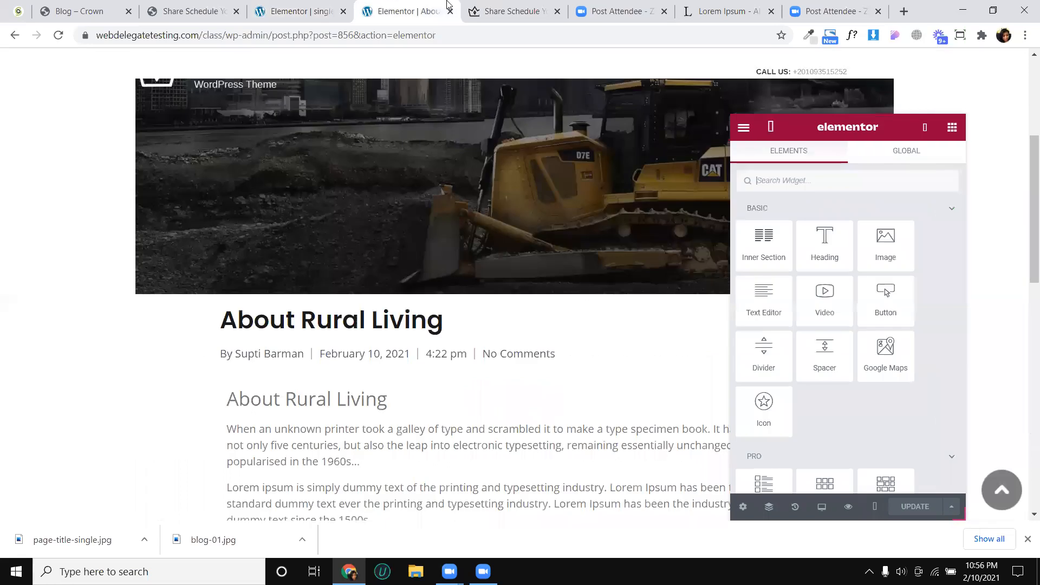
{"action": "scroll", "coordinate": [377, 120], "scroll_direction": "up", "scroll_amount": 5}
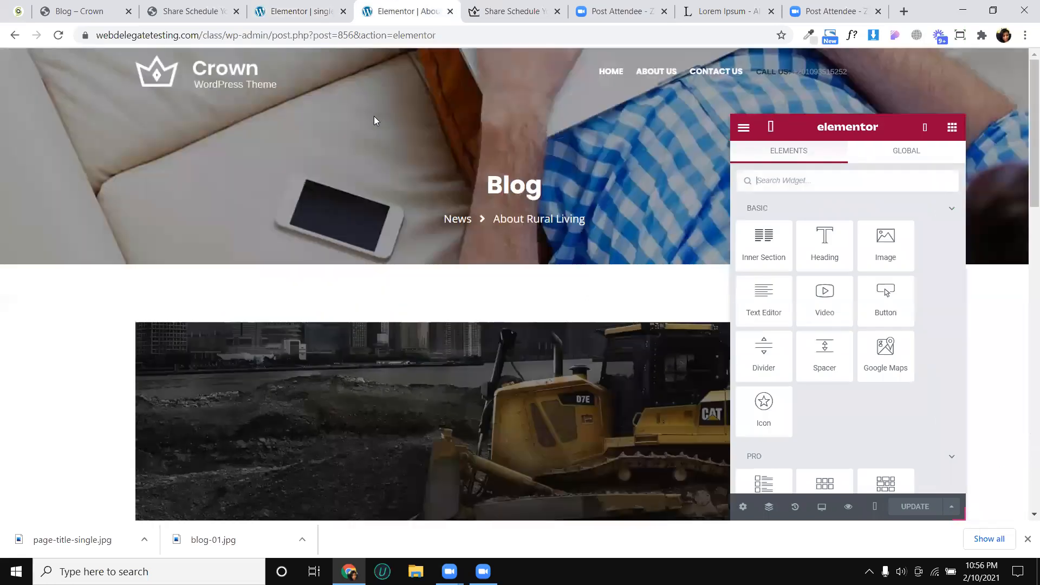
{"action": "left_click", "coordinate": [499, 8]}
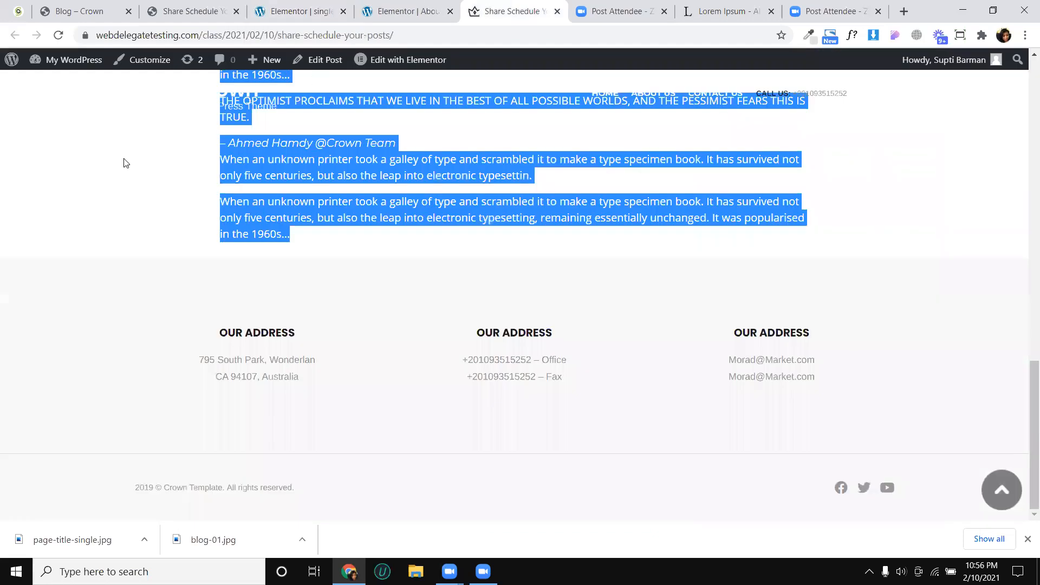
{"action": "scroll", "coordinate": [421, 242], "scroll_direction": "up", "scroll_amount": 15}
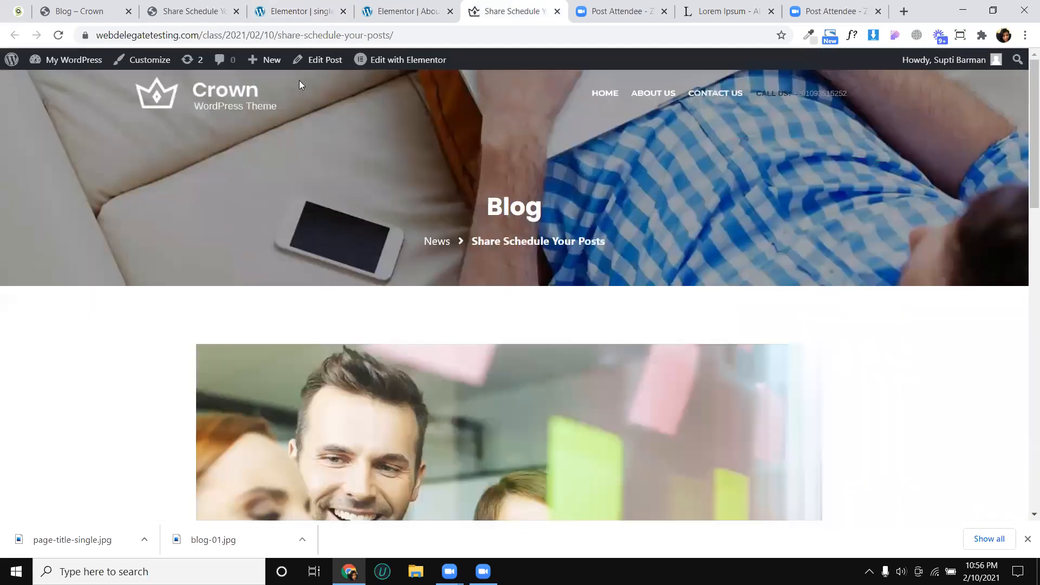
{"action": "left_click", "coordinate": [326, 61]}
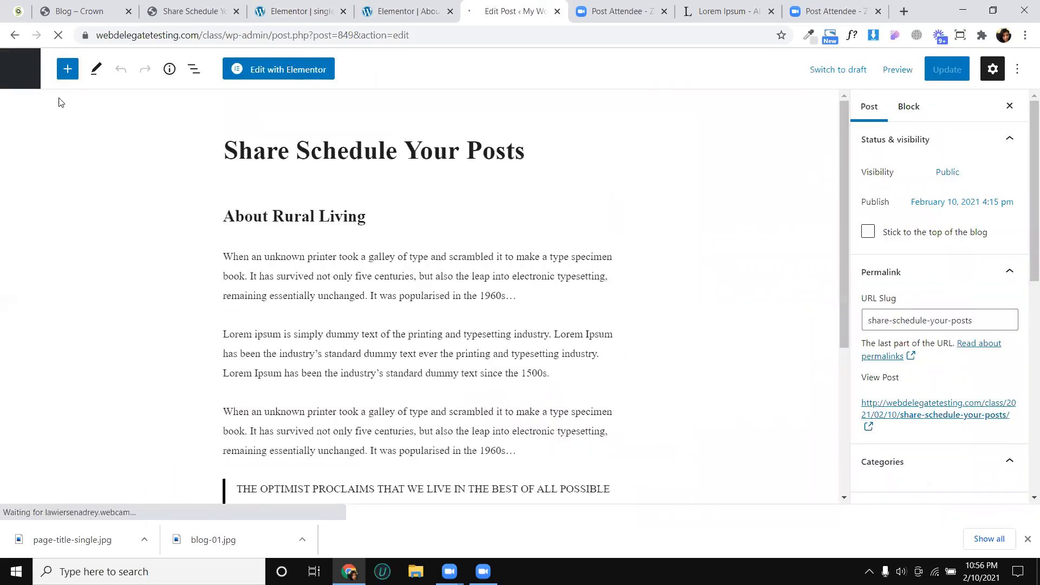
{"action": "left_click", "coordinate": [24, 72]}
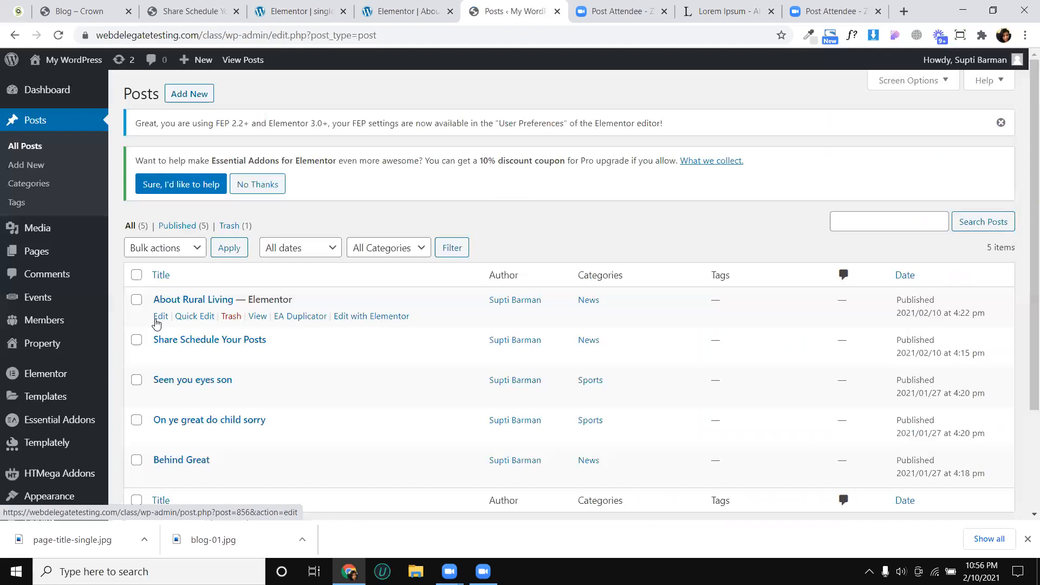
{"action": "left_click", "coordinate": [202, 302]}
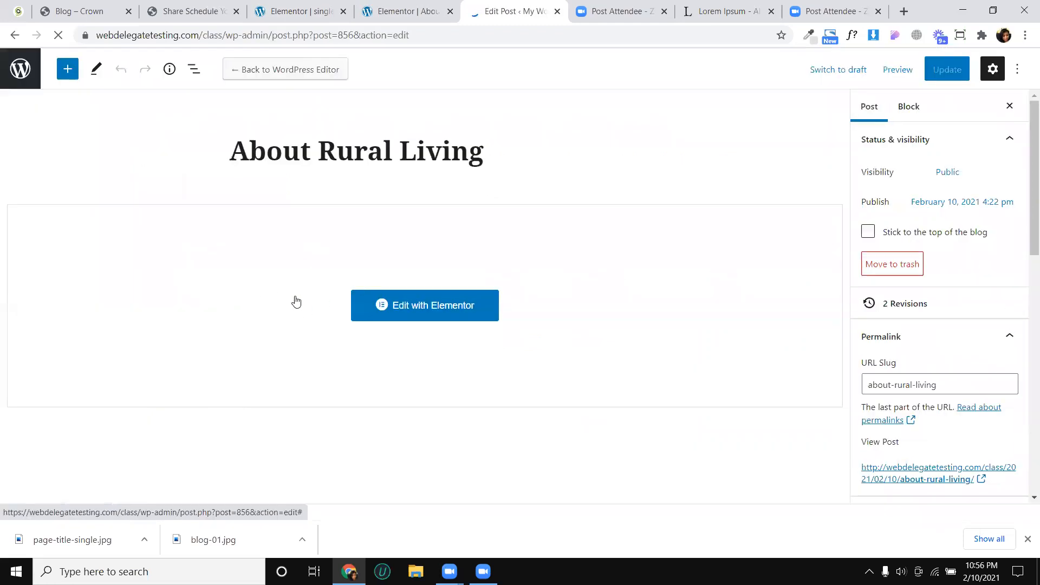
- Add the tags "rural" and "living" to the About Rural Living post and update it
{"action": "scroll", "coordinate": [918, 280], "scroll_direction": "down", "scroll_amount": 5}
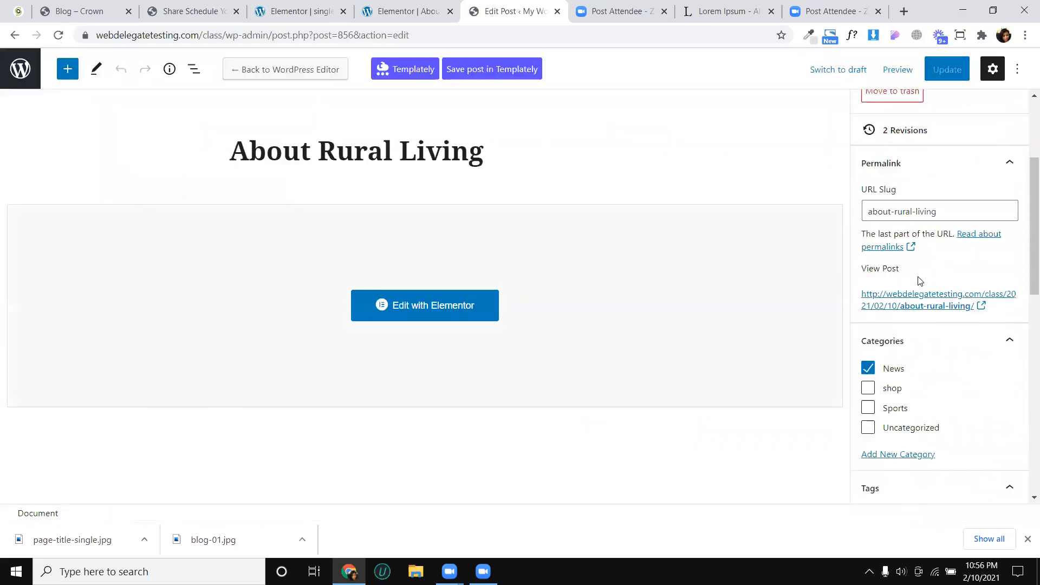
{"action": "scroll", "coordinate": [888, 303], "scroll_direction": "down", "scroll_amount": 2}
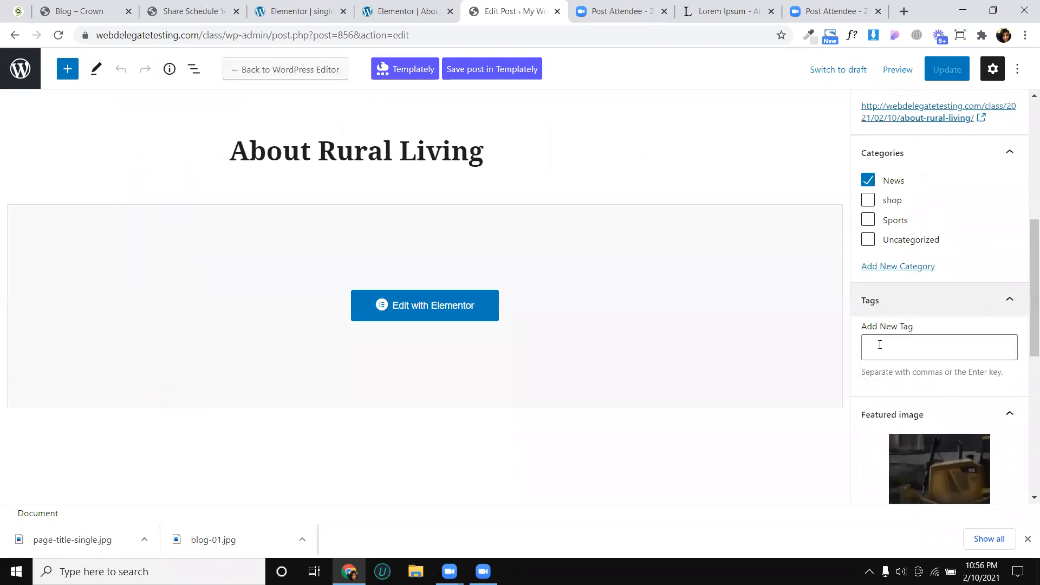
{"action": "left_click", "coordinate": [879, 344]}
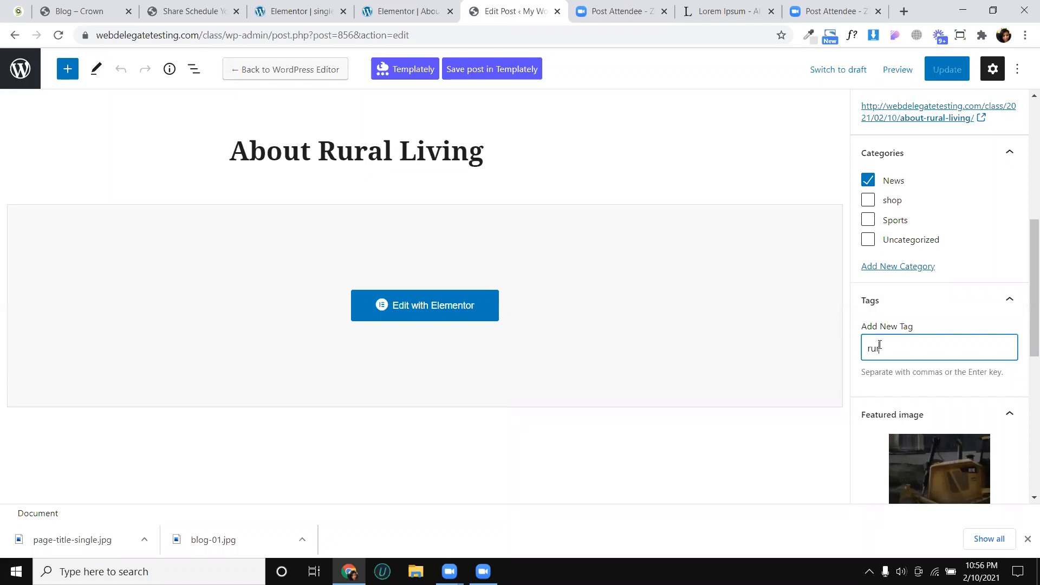
{"action": "key", "text": "Return"}
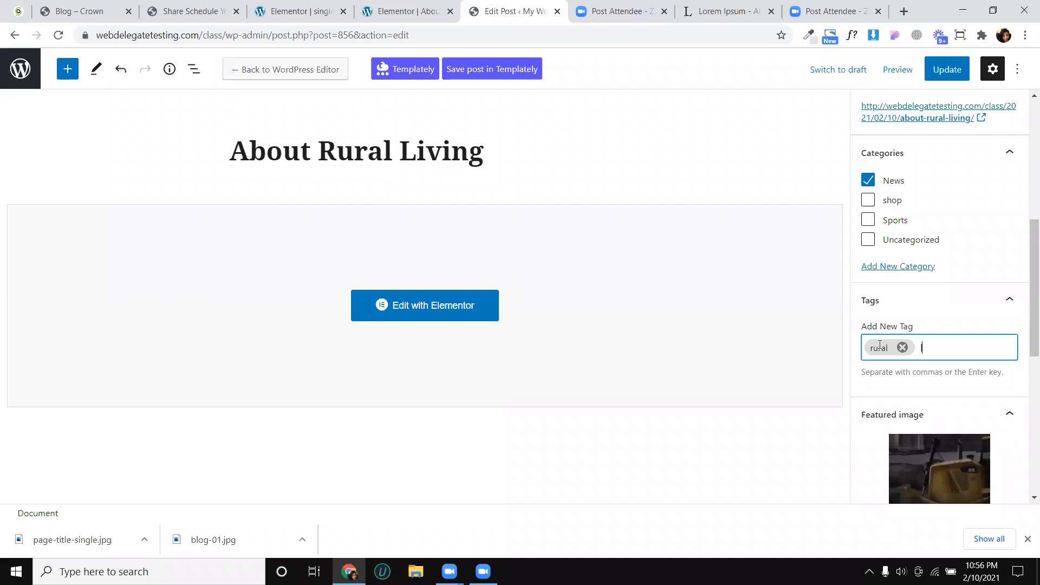
{"action": "key", "text": "Return"}
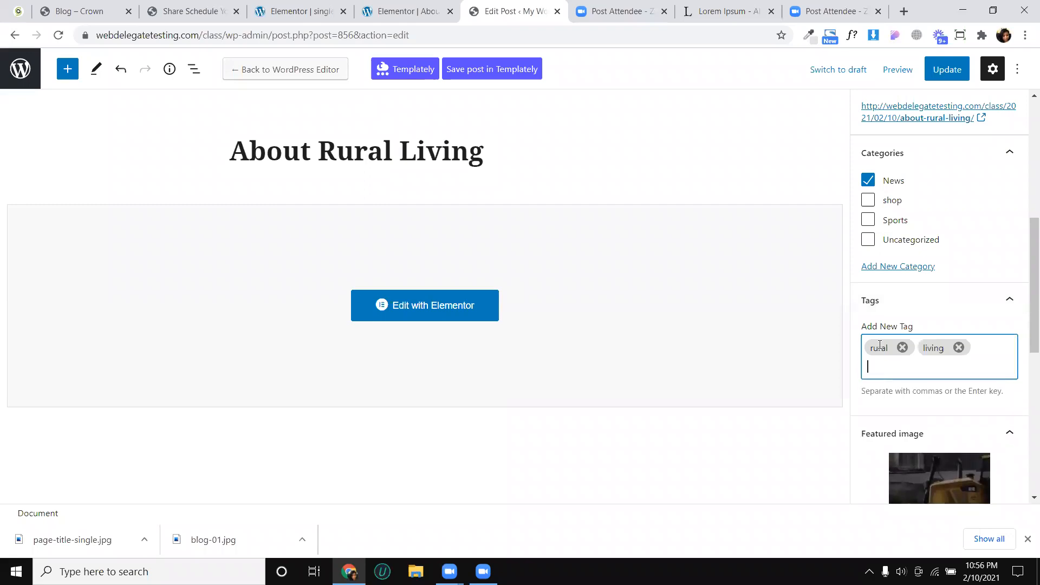
{"action": "type", "text": "v"}
{"action": "key", "text": "BackSpace"}
{"action": "left_click", "coordinate": [955, 71]}
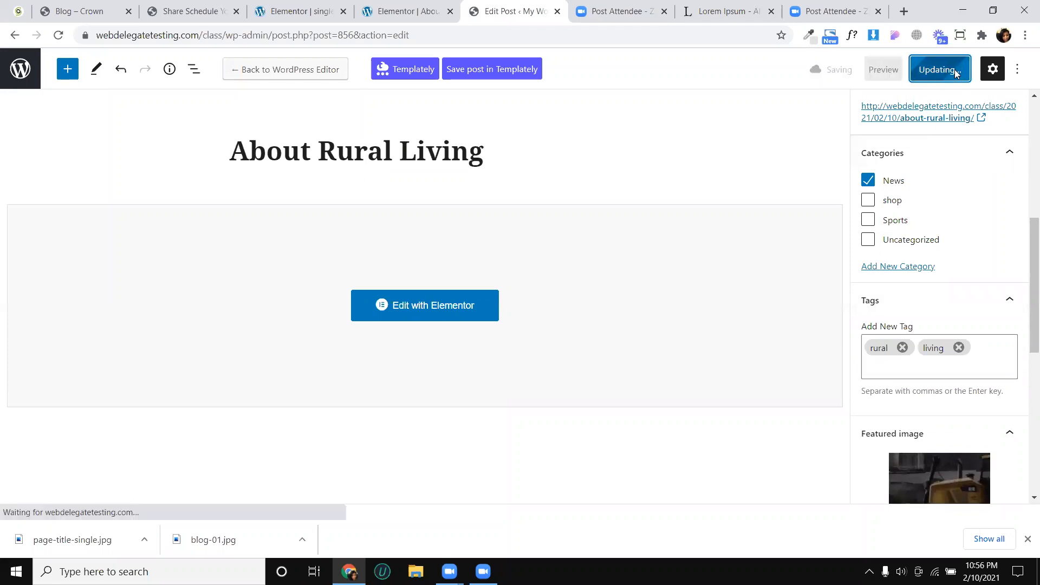
- Reload the single post template in Elementor, refresh its preview with the tag cloud applied, and reopen the Tag Cloud settings
{"action": "left_click", "coordinate": [297, 16]}
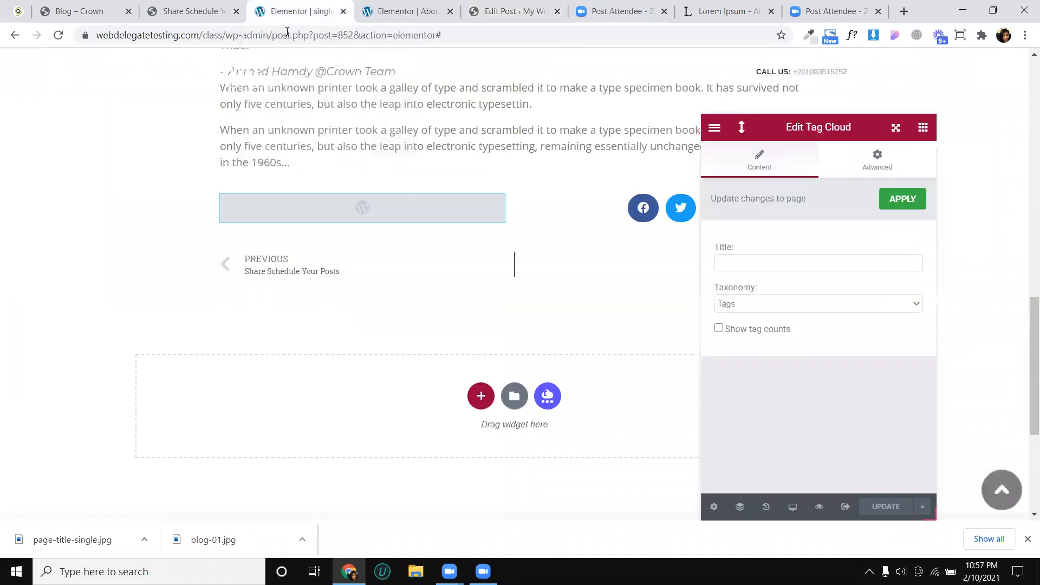
{"action": "left_click", "coordinate": [56, 37]}
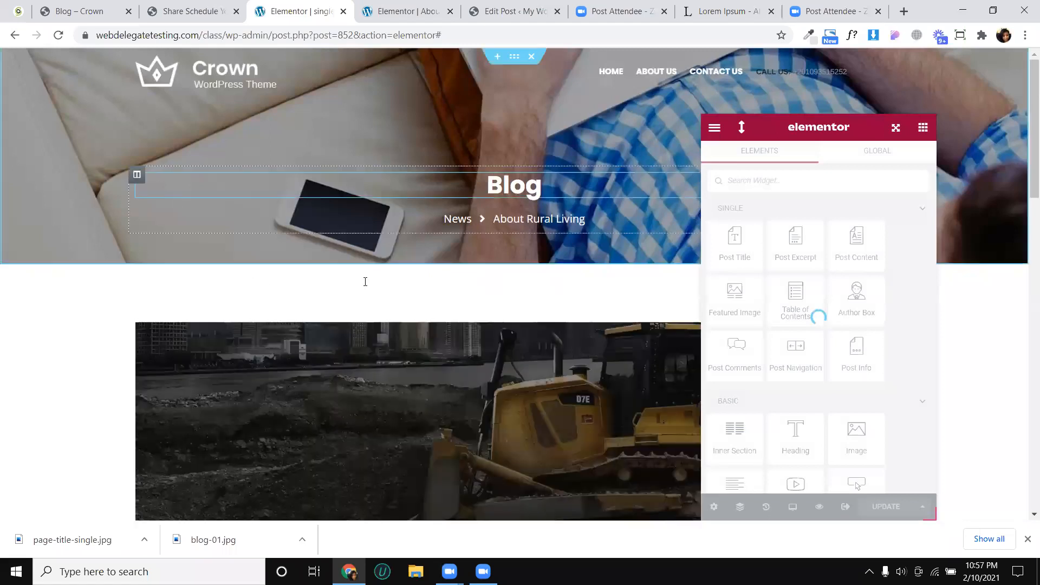
{"action": "scroll", "coordinate": [365, 282], "scroll_direction": "down", "scroll_amount": 10}
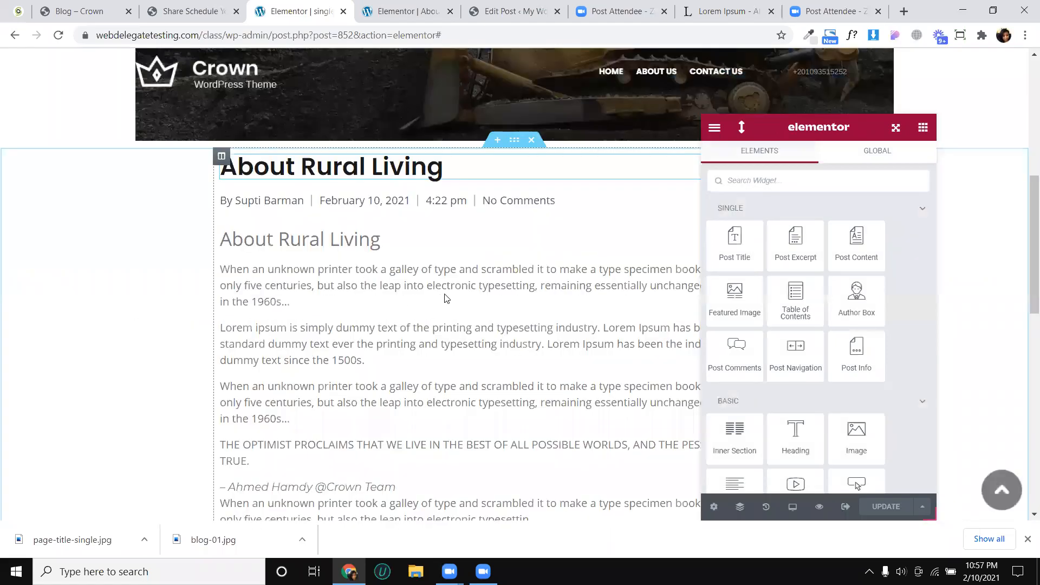
{"action": "scroll", "coordinate": [492, 296], "scroll_direction": "down", "scroll_amount": 6}
{"action": "left_click", "coordinate": [493, 293]}
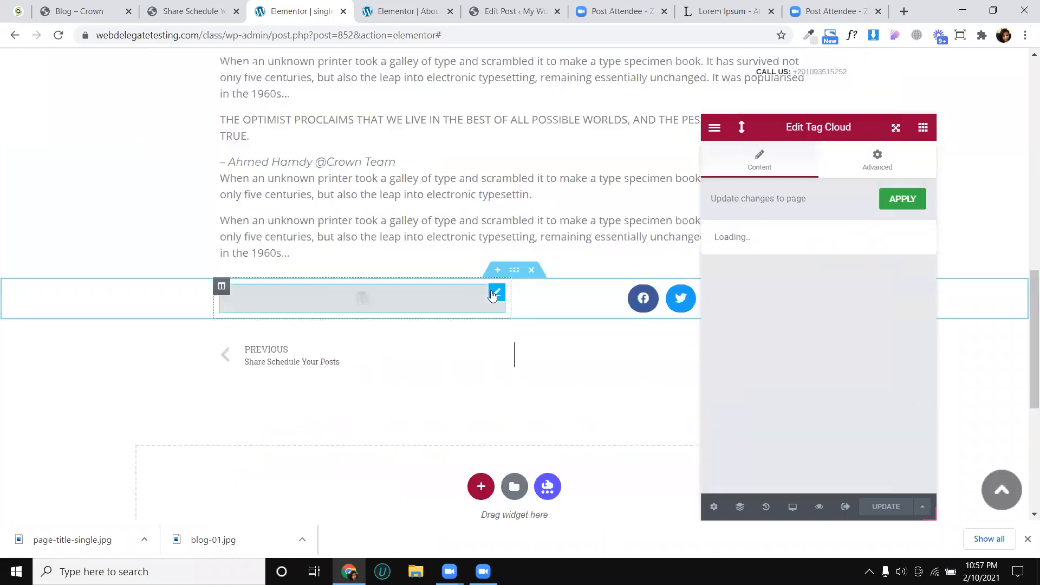
{"action": "left_click", "coordinate": [904, 208]}
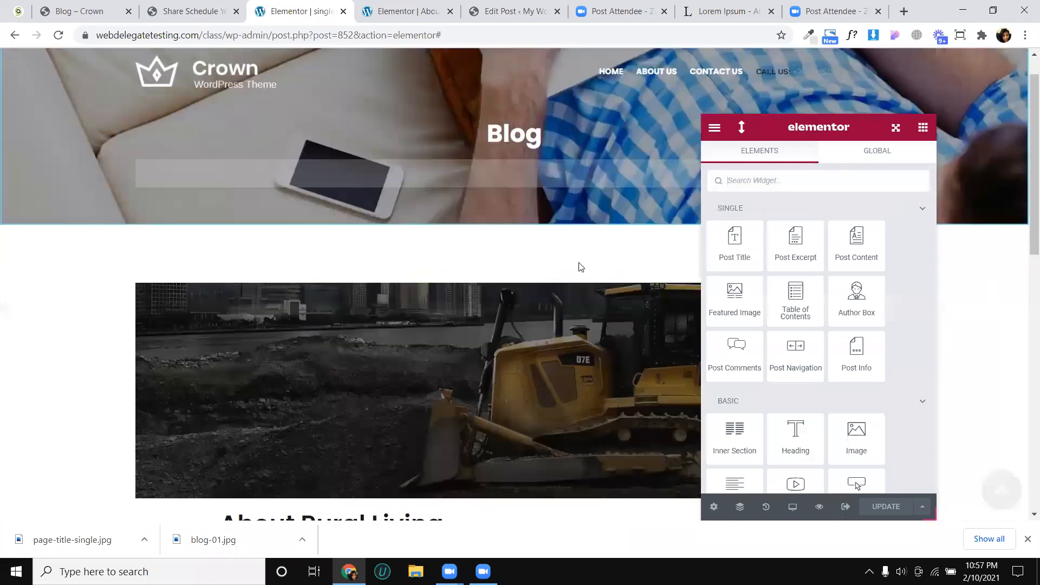
{"action": "scroll", "coordinate": [495, 349], "scroll_direction": "down", "scroll_amount": 10}
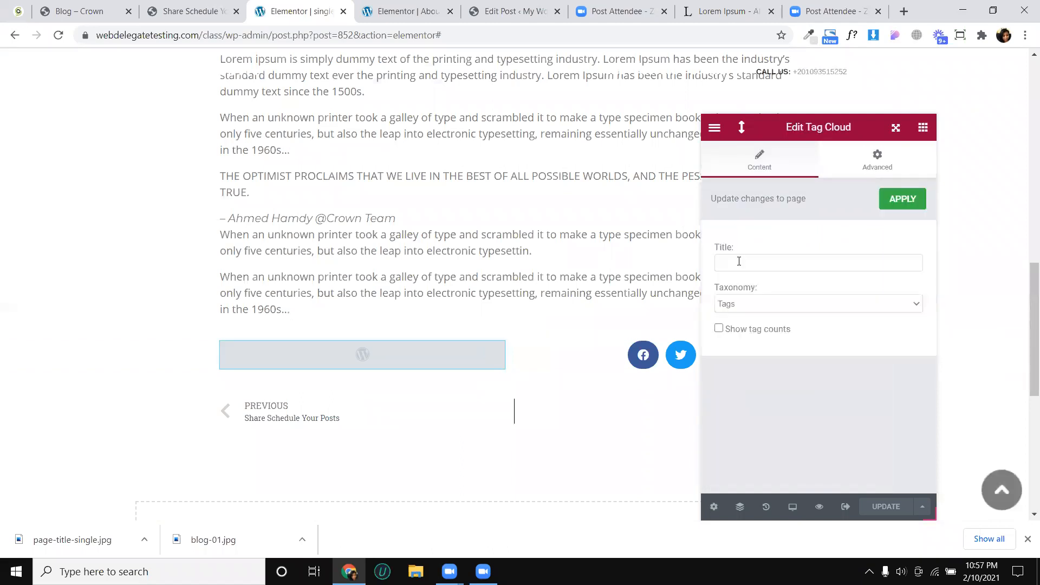
- Set the tag cloud's title to "tasgs" and save the template
{"action": "left_click", "coordinate": [738, 262]}
{"action": "type", "text": "tasgs"}
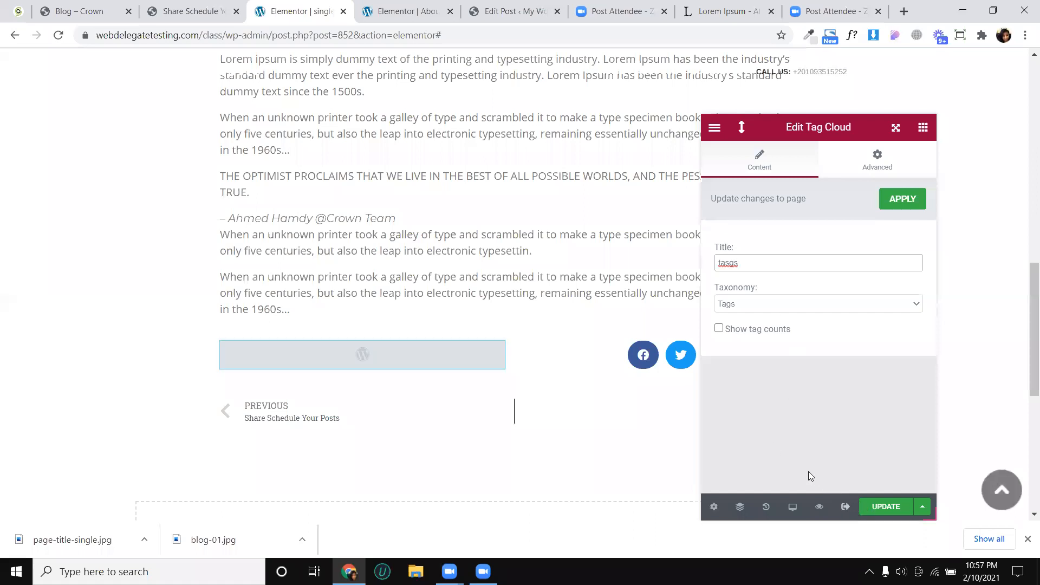
{"action": "scroll", "coordinate": [512, 303], "scroll_direction": "down", "scroll_amount": 2}
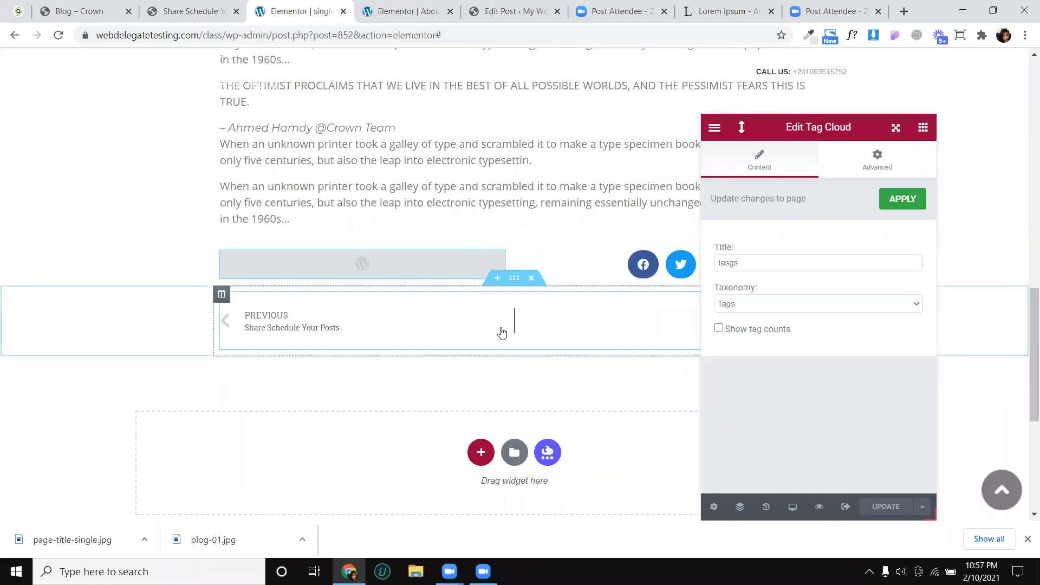
- Review the related posts area of the Crown reference post and copy its "RELATED POST" heading text
{"action": "left_click", "coordinate": [169, 11]}
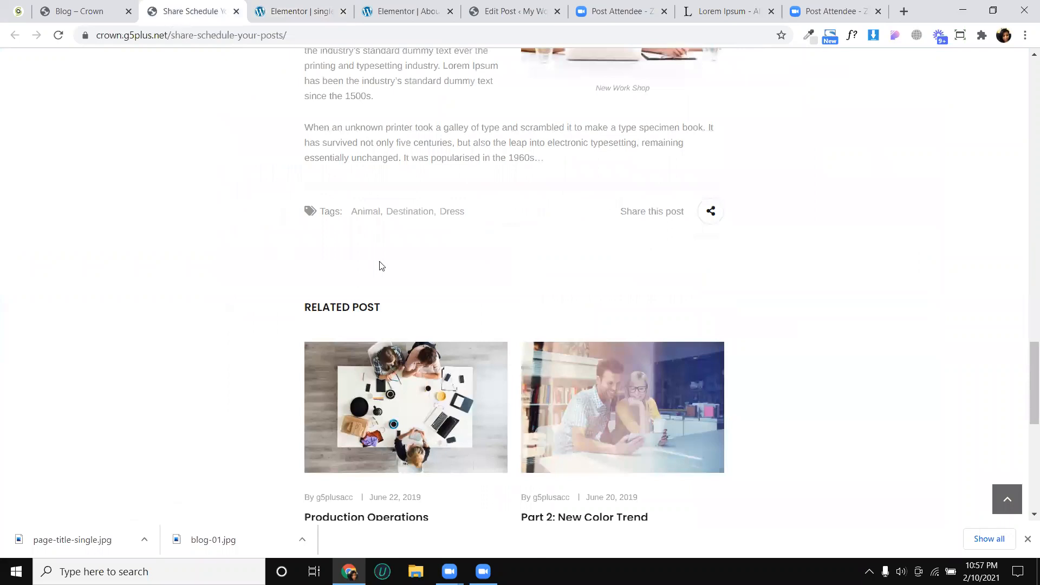
{"action": "scroll", "coordinate": [382, 265], "scroll_direction": "down", "scroll_amount": 2}
{"action": "scroll", "coordinate": [368, 230], "scroll_direction": "down", "scroll_amount": 2}
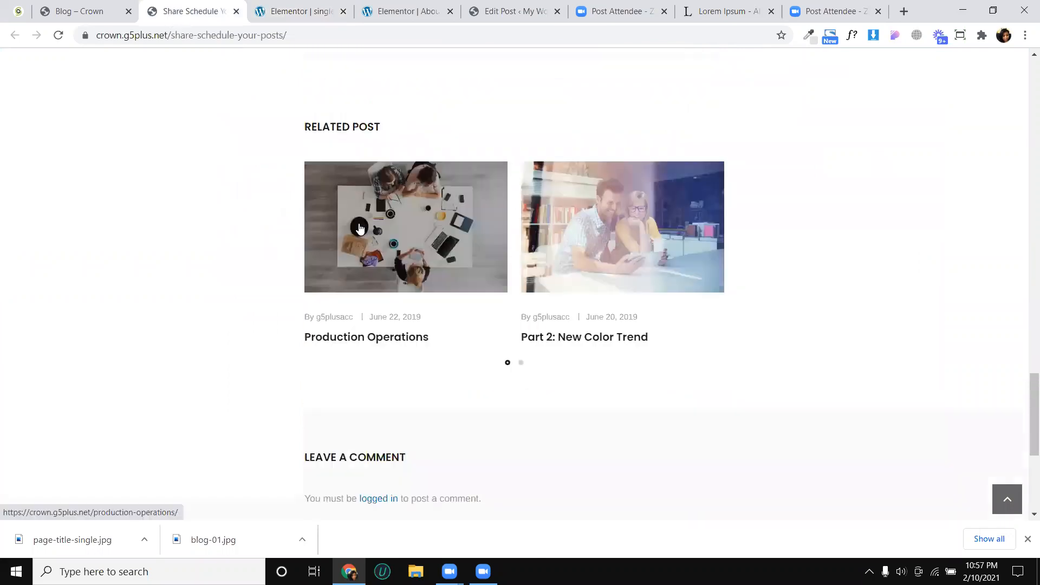
{"action": "scroll", "coordinate": [272, 202], "scroll_direction": "up", "scroll_amount": 2}
{"action": "scroll", "coordinate": [270, 202], "scroll_direction": "down", "scroll_amount": 4}
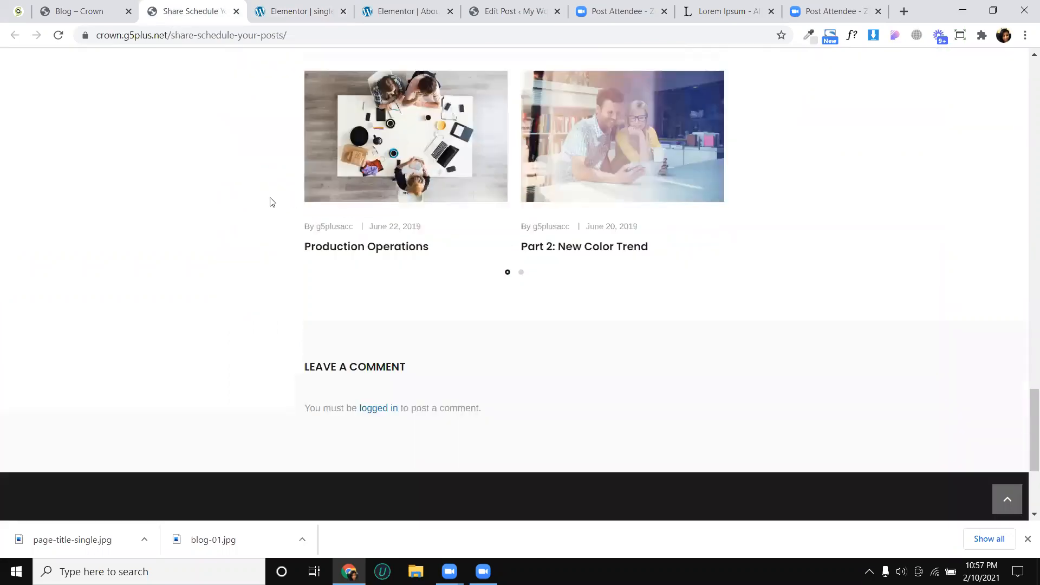
{"action": "scroll", "coordinate": [277, 198], "scroll_direction": "up", "scroll_amount": 4}
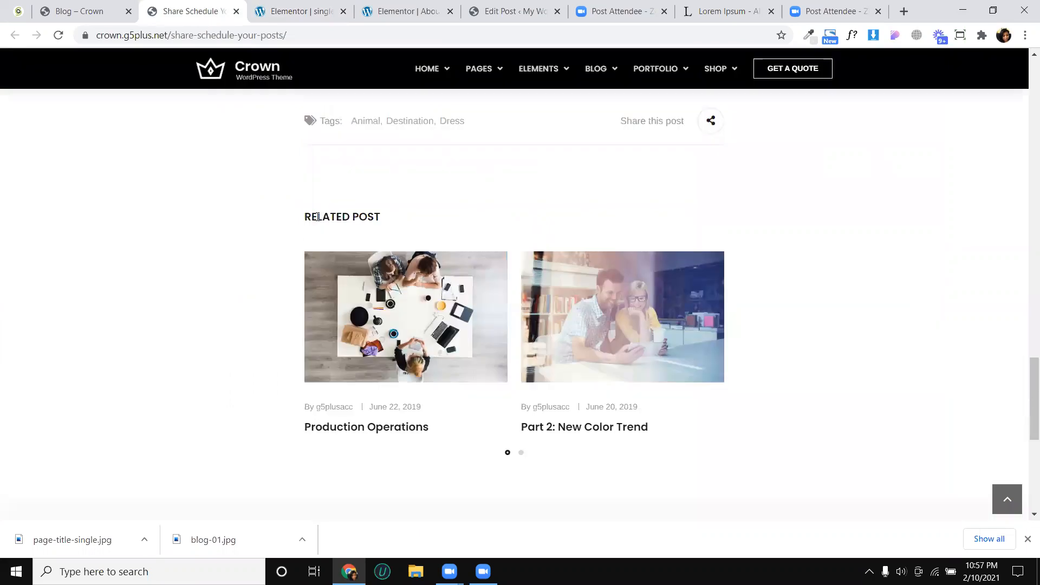
{"action": "triple_click", "coordinate": [317, 217]}
{"action": "right_click", "coordinate": [318, 215]}
{"action": "left_click", "coordinate": [330, 225]}
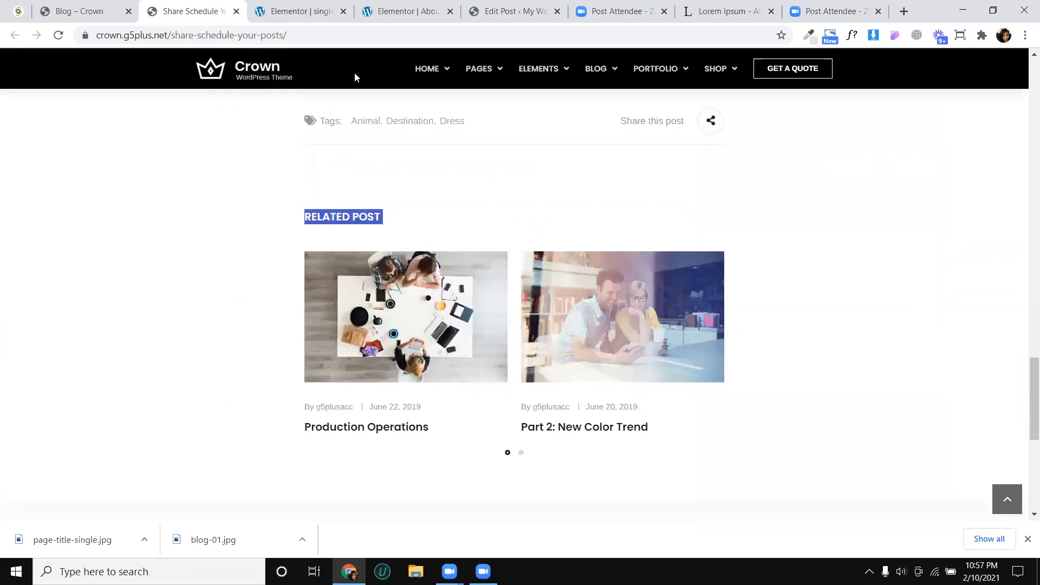
- Add a single-column section below the post navigation in the template, with a boxed content width of 890
{"action": "left_click", "coordinate": [317, 8]}
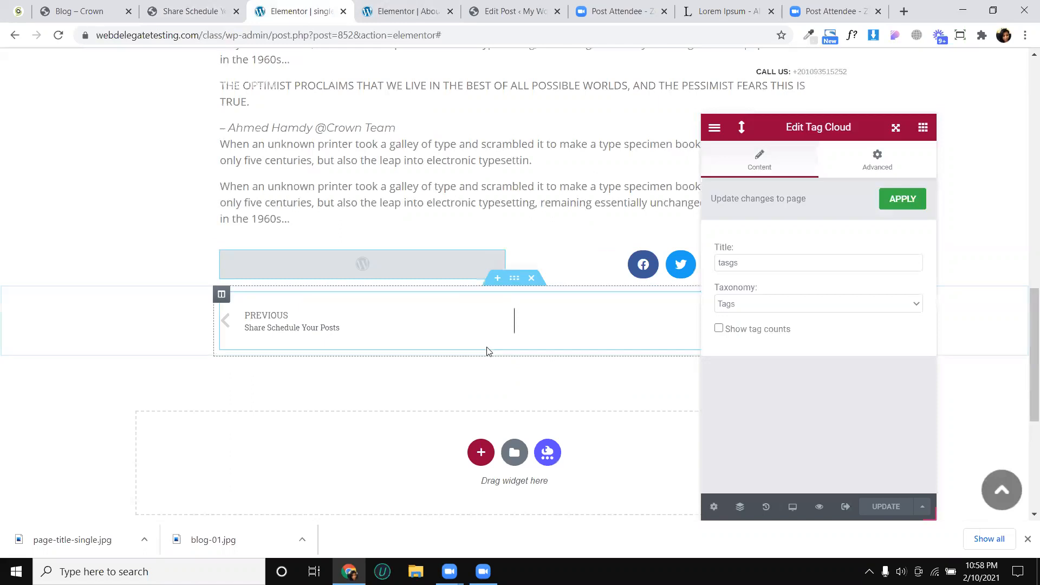
{"action": "left_click", "coordinate": [481, 452]}
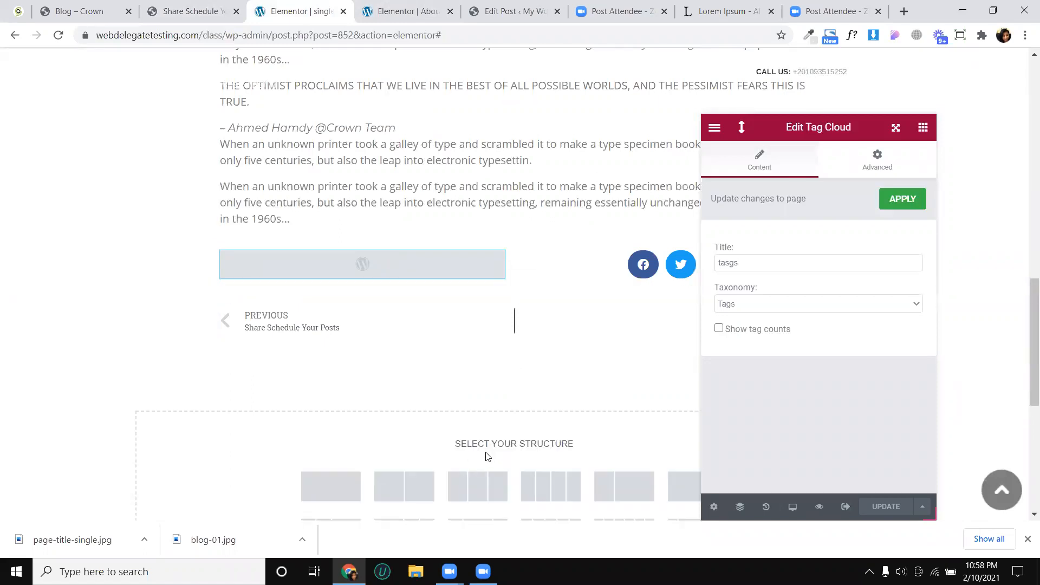
{"action": "left_click", "coordinate": [353, 489]}
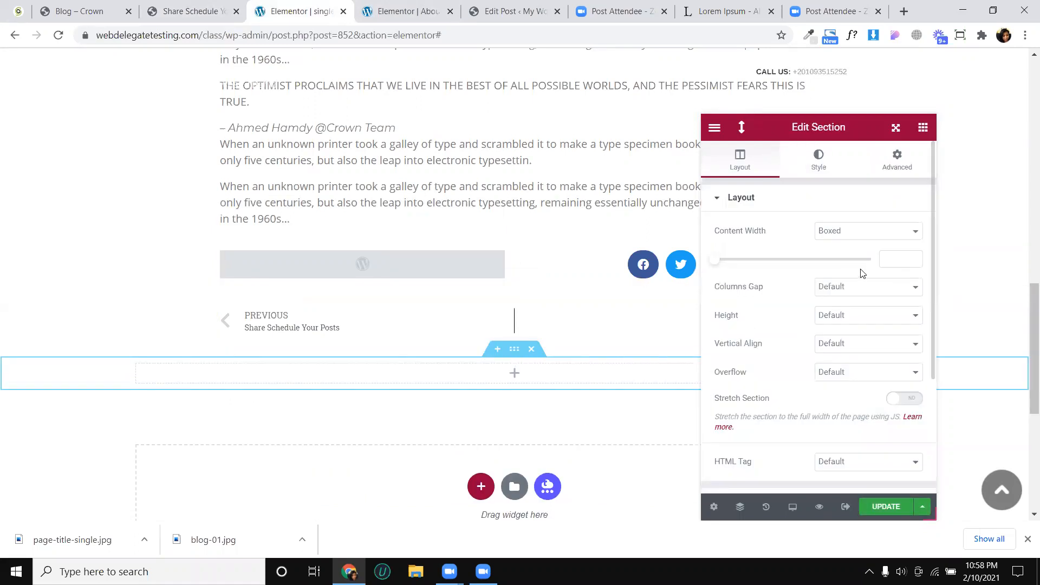
{"action": "left_click", "coordinate": [882, 261]}
{"action": "type", "text": "890"}
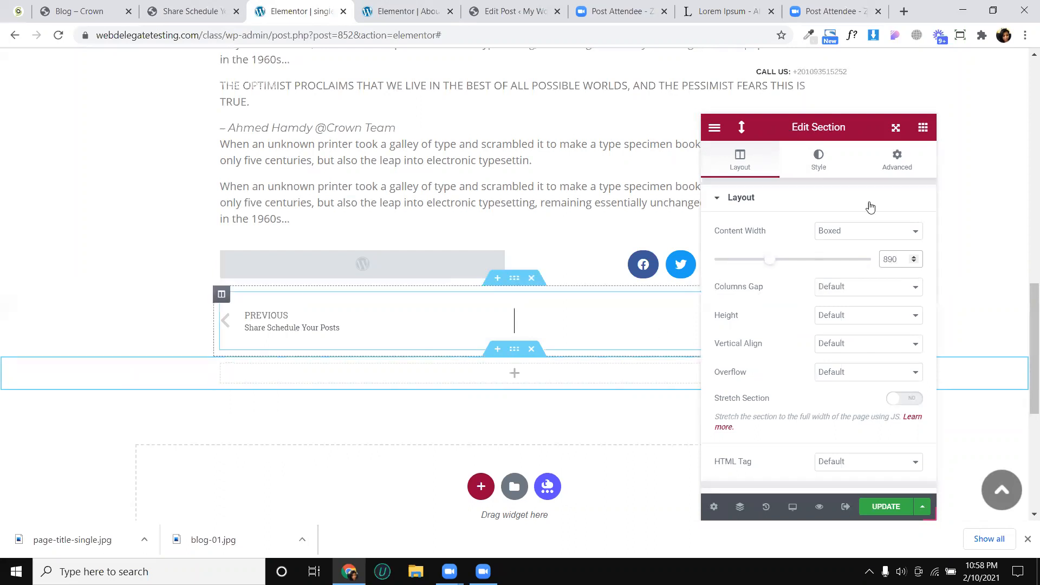
- Place a Heading widget in the new section and replace its title with the copied "RELATED POST" text
{"action": "left_click", "coordinate": [924, 131]}
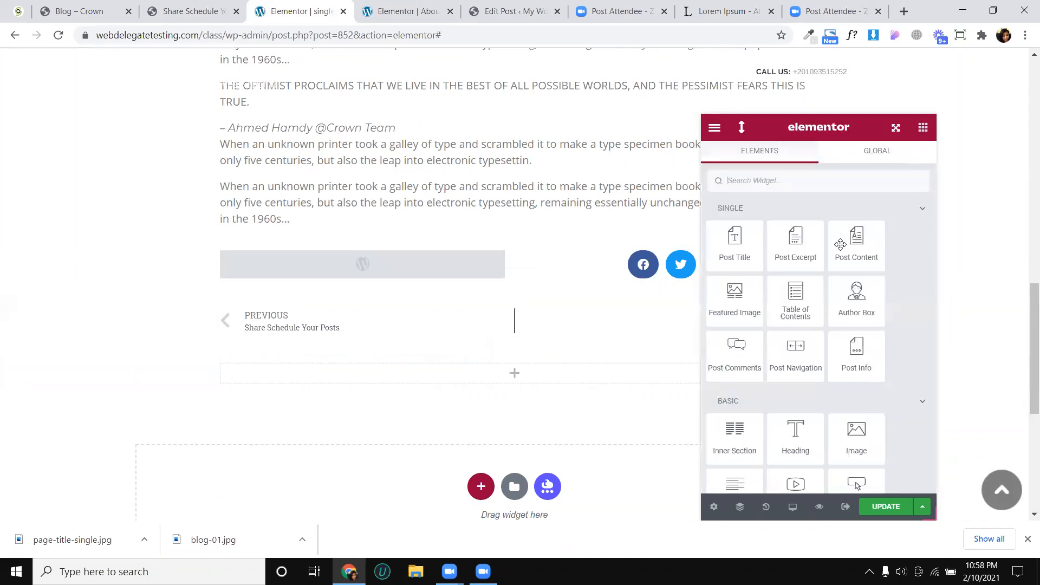
{"action": "left_click_drag", "start_coordinate": [796, 434], "coordinate": [493, 385]}
{"action": "triple_click", "coordinate": [755, 245]}
{"action": "key", "text": "ctrl+v"}
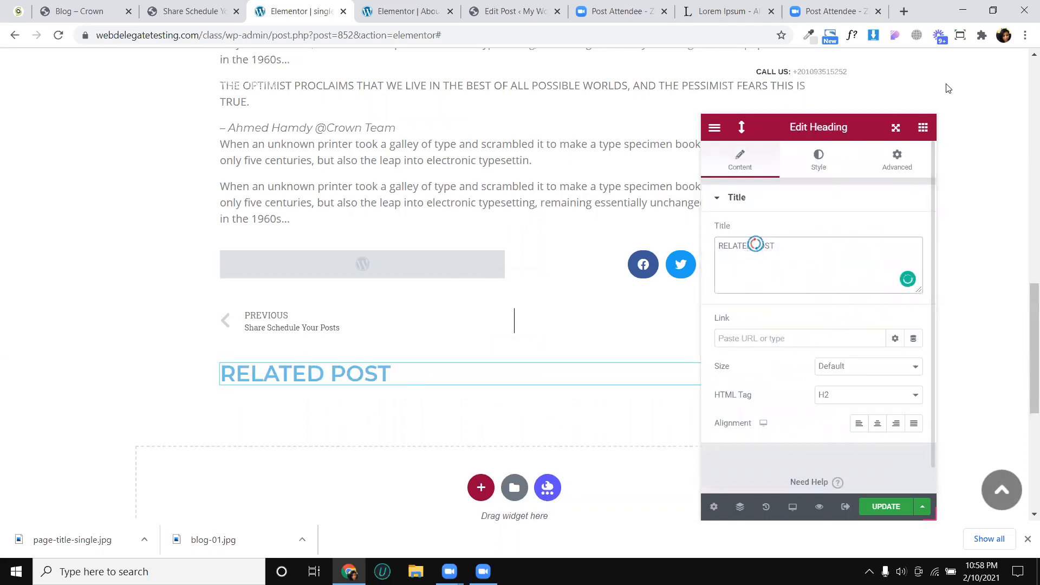
- Search the widgets for "post" and place a Posts widget directly below the RELATED POST heading
{"action": "left_click", "coordinate": [829, 184]}
{"action": "type", "text": "post"}
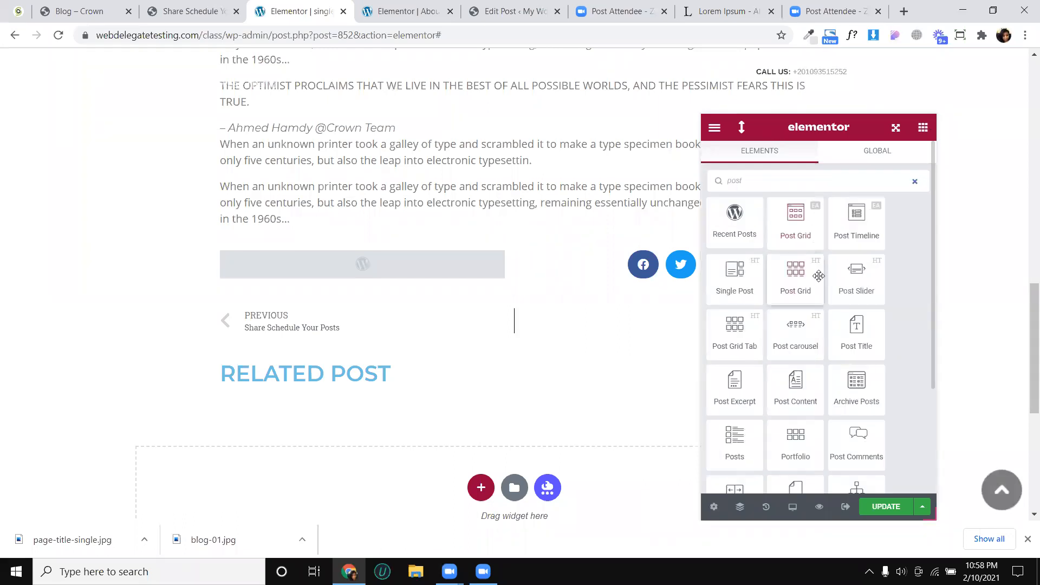
{"action": "scroll", "coordinate": [800, 383], "scroll_direction": "down", "scroll_amount": 2}
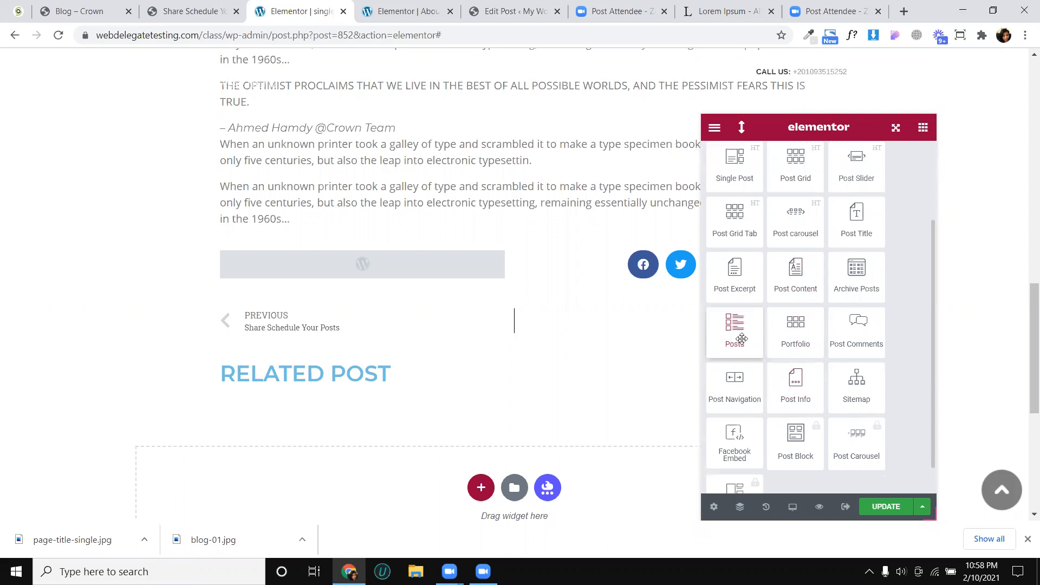
{"action": "left_click_drag", "start_coordinate": [742, 338], "coordinate": [460, 393]}
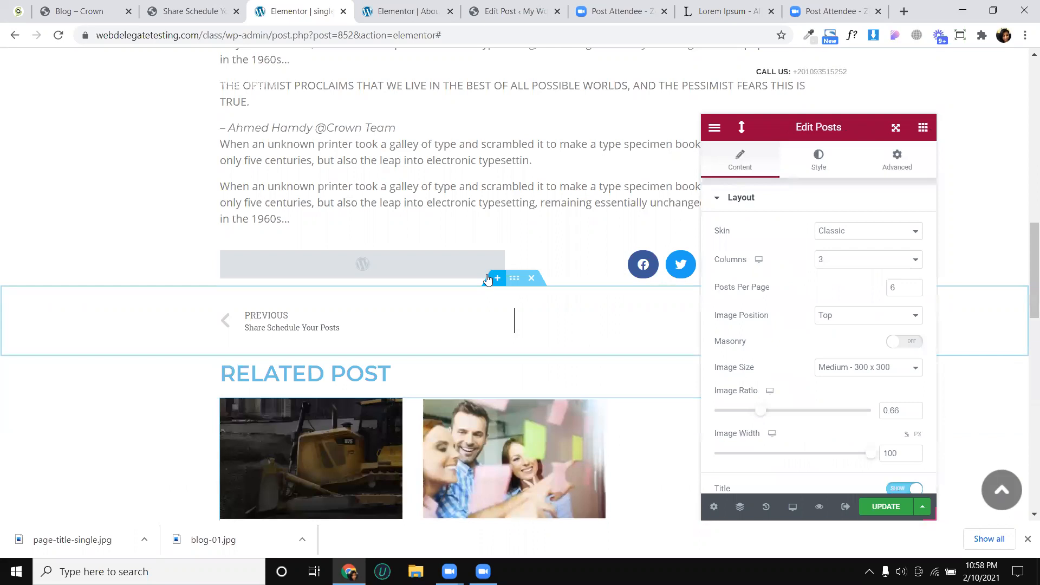
{"action": "scroll", "coordinate": [487, 279], "scroll_direction": "down", "scroll_amount": 3}
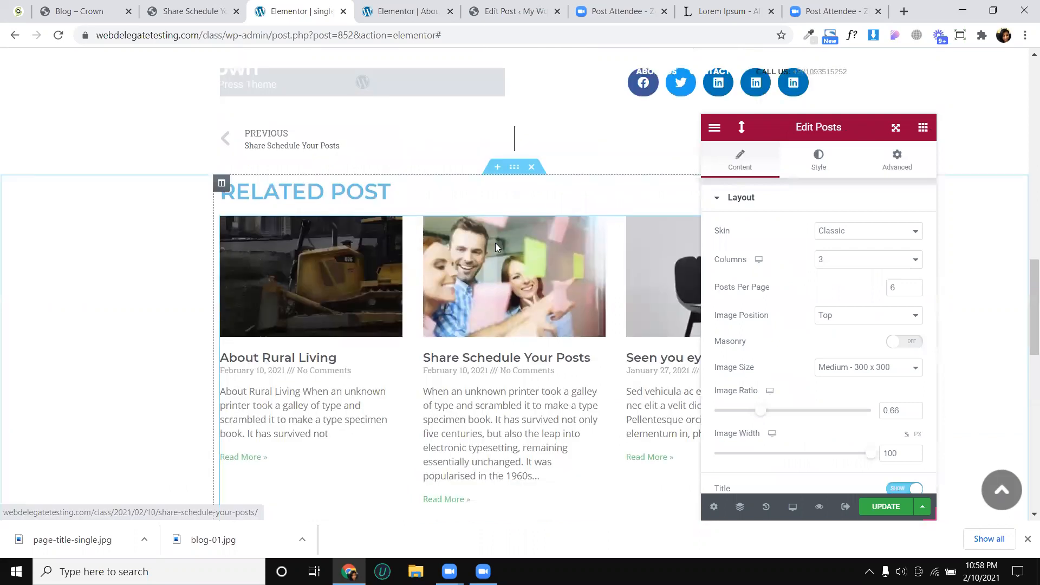
{"action": "scroll", "coordinate": [498, 249], "scroll_direction": "down", "scroll_amount": 7}
{"action": "scroll", "coordinate": [501, 248], "scroll_direction": "up", "scroll_amount": 6}
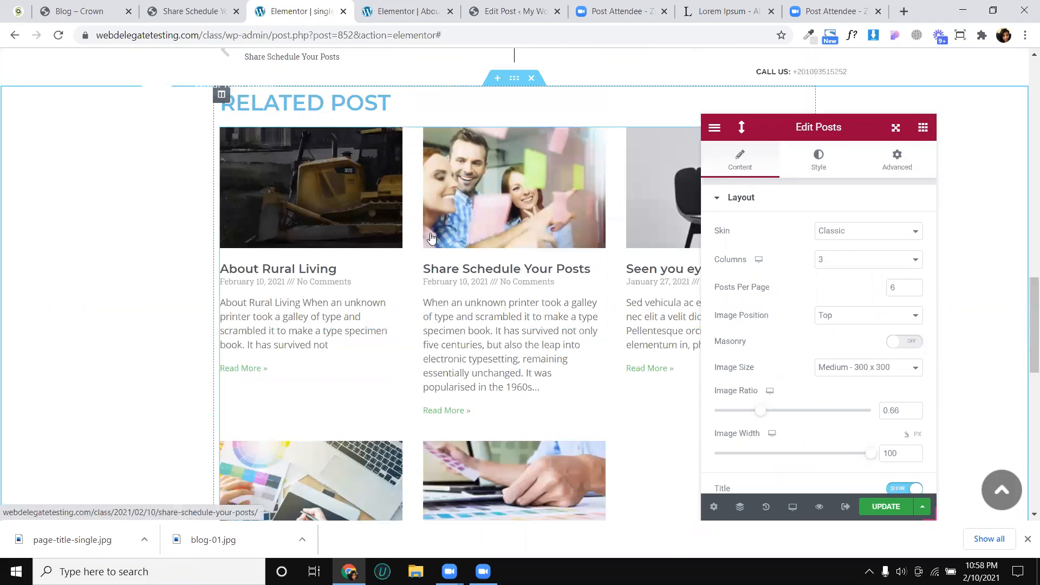
- Examine the related posts carousel on the Crown reference post, comparing its layout with the Posts widget in the template
{"action": "left_click", "coordinate": [188, 12]}
{"action": "scroll", "coordinate": [387, 380], "scroll_direction": "down", "scroll_amount": 2}
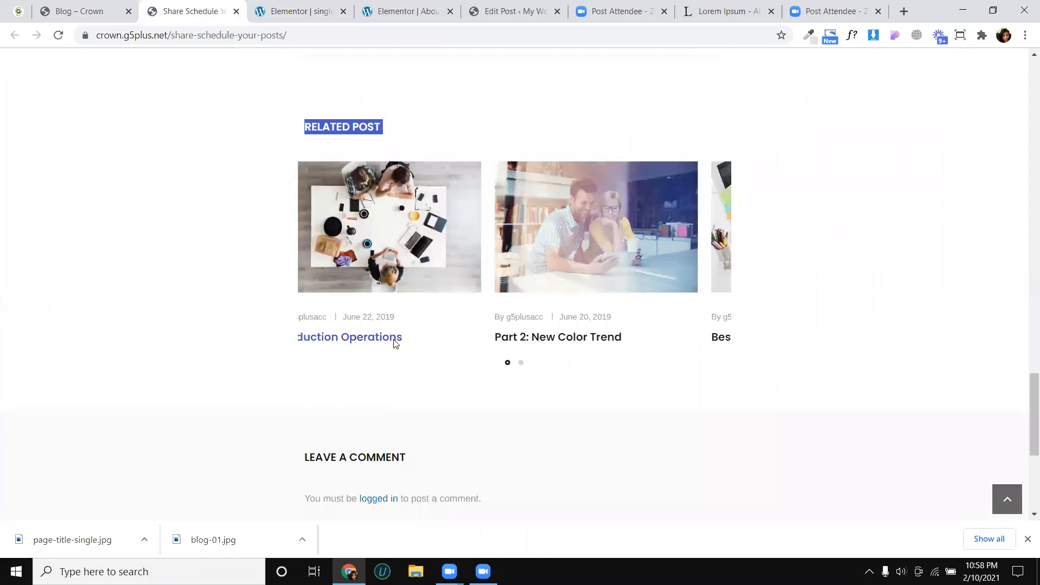
{"action": "left_click", "coordinate": [375, 338]}
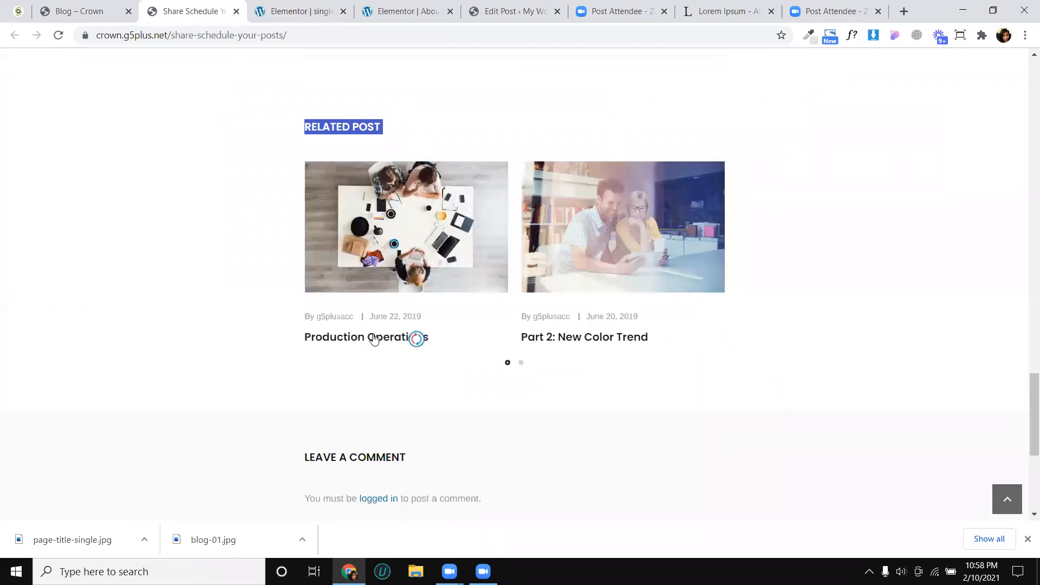
{"action": "left_click", "coordinate": [329, 7]}
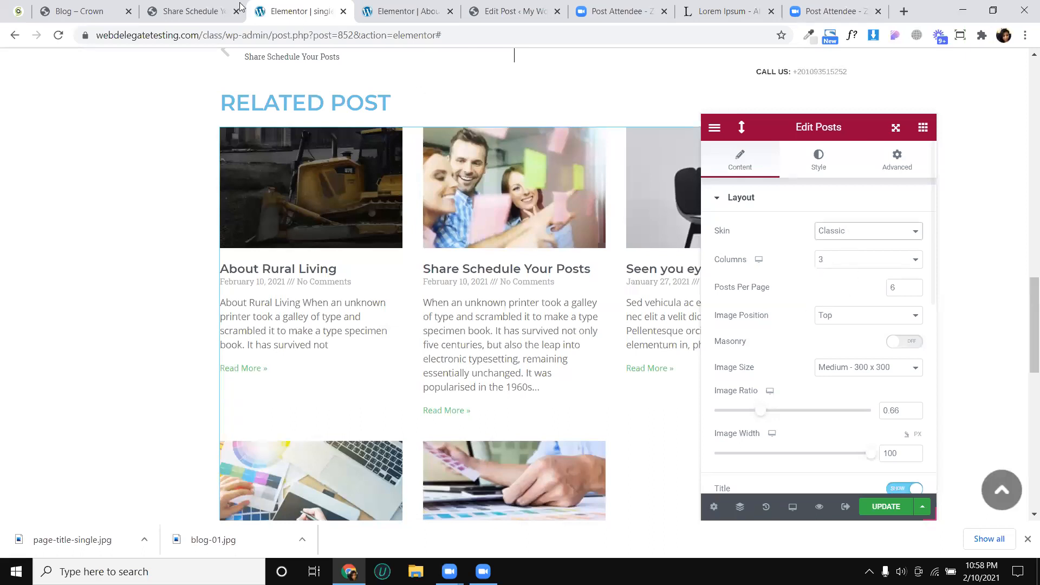
{"action": "left_click", "coordinate": [190, 11]}
{"action": "left_click_drag", "start_coordinate": [681, 273], "coordinate": [594, 267]}
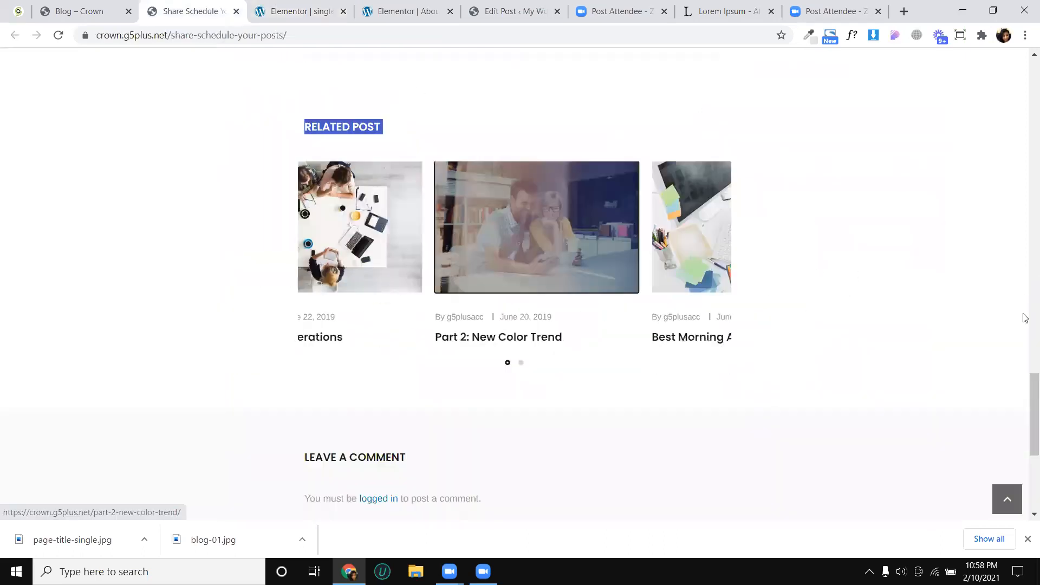
{"action": "left_click", "coordinate": [322, 11]}
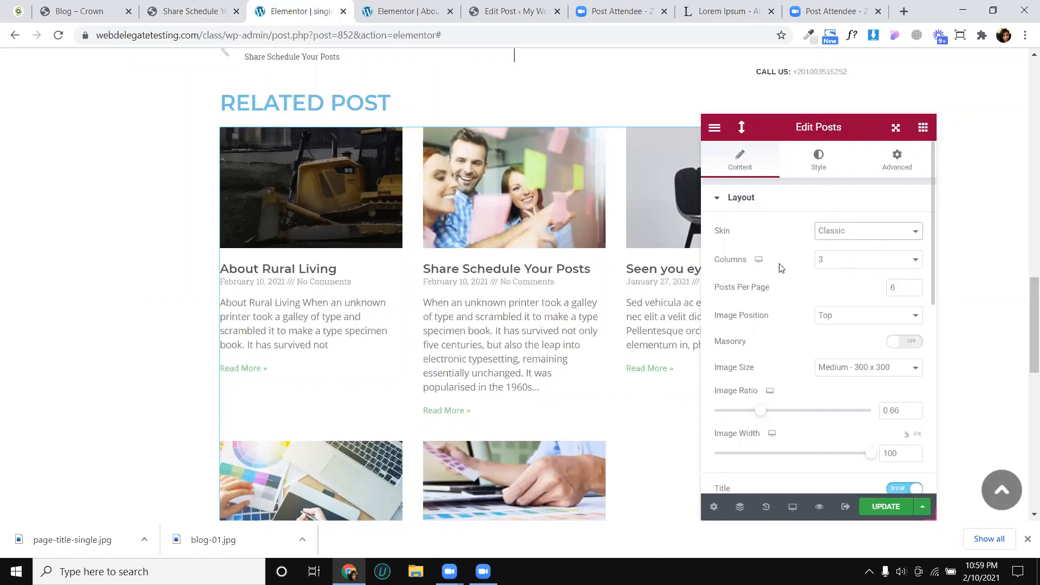
- Set the Posts widget to 2 columns and 2 posts per page
{"action": "left_click_drag", "start_coordinate": [773, 132], "coordinate": [820, 183]}
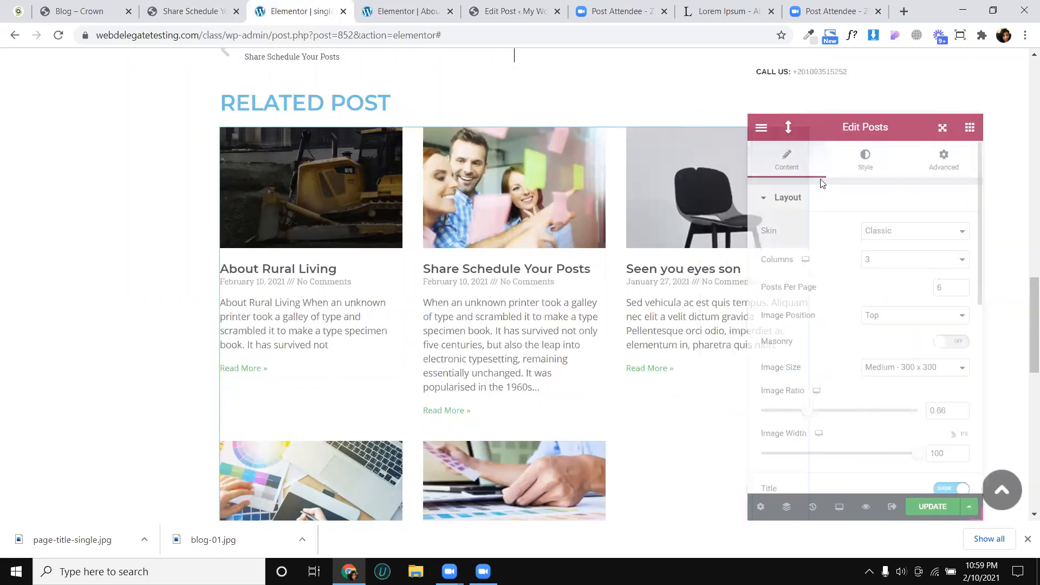
{"action": "left_click", "coordinate": [867, 261]}
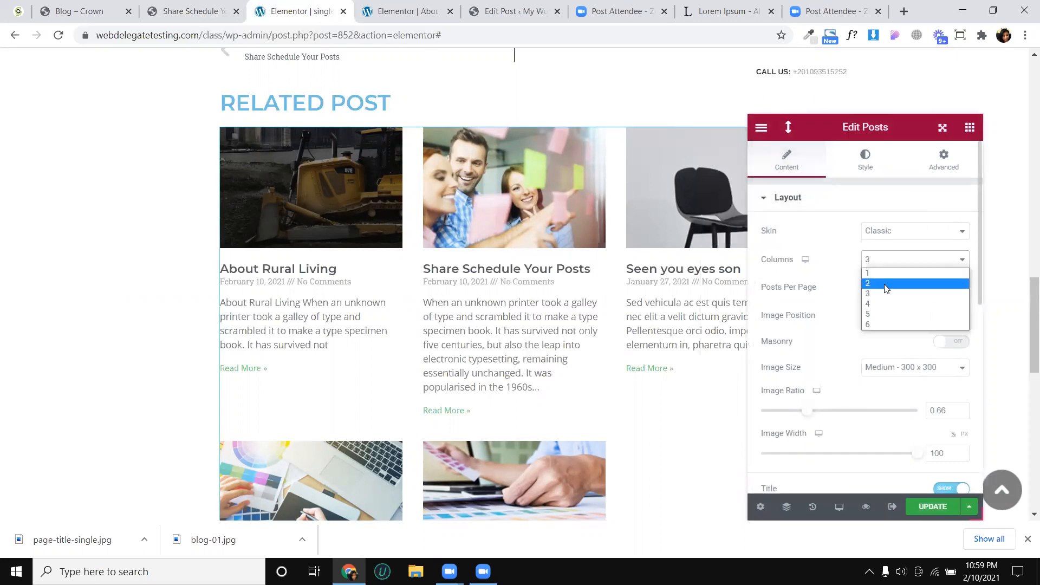
{"action": "left_click", "coordinate": [886, 283]}
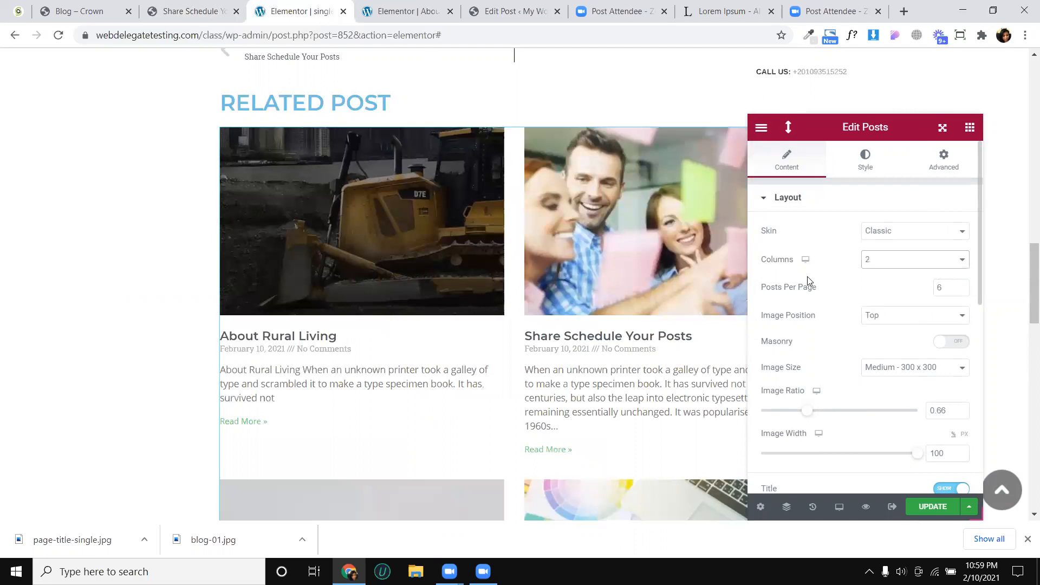
{"action": "scroll", "coordinate": [667, 295], "scroll_direction": "down", "scroll_amount": 2}
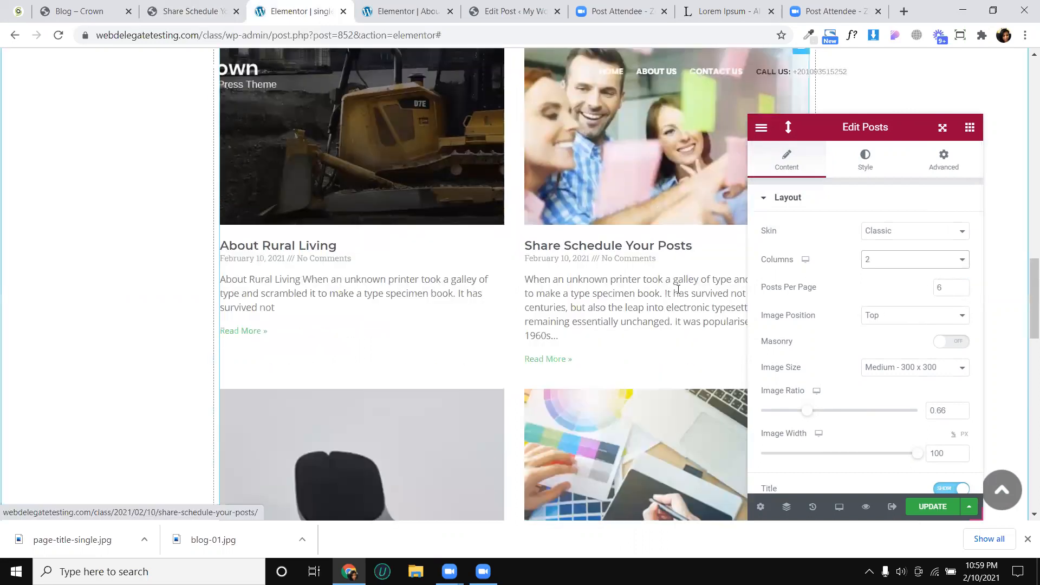
{"action": "scroll", "coordinate": [953, 317], "scroll_direction": "down", "scroll_amount": 2}
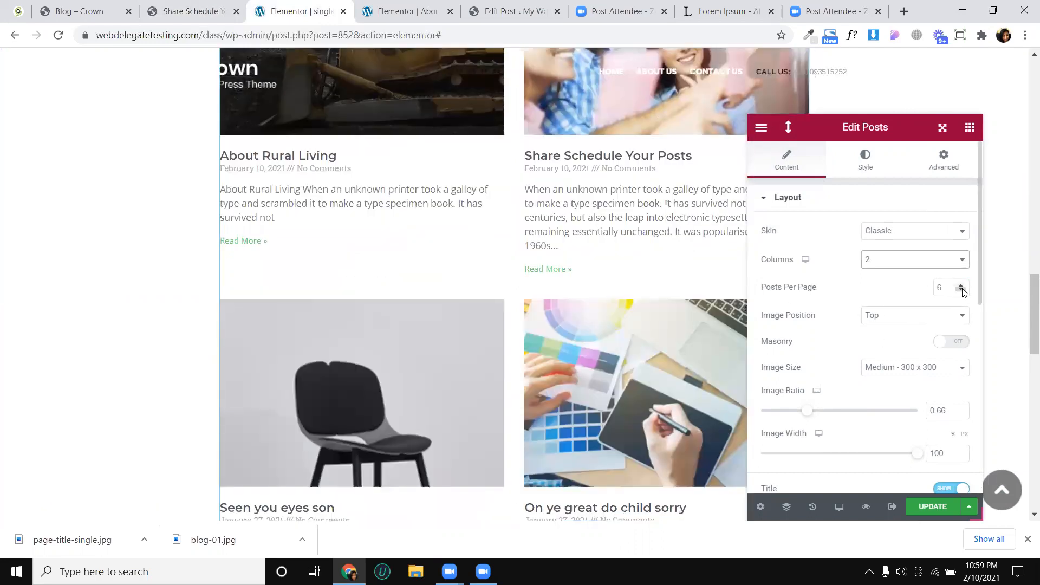
{"action": "left_click", "coordinate": [962, 291]}
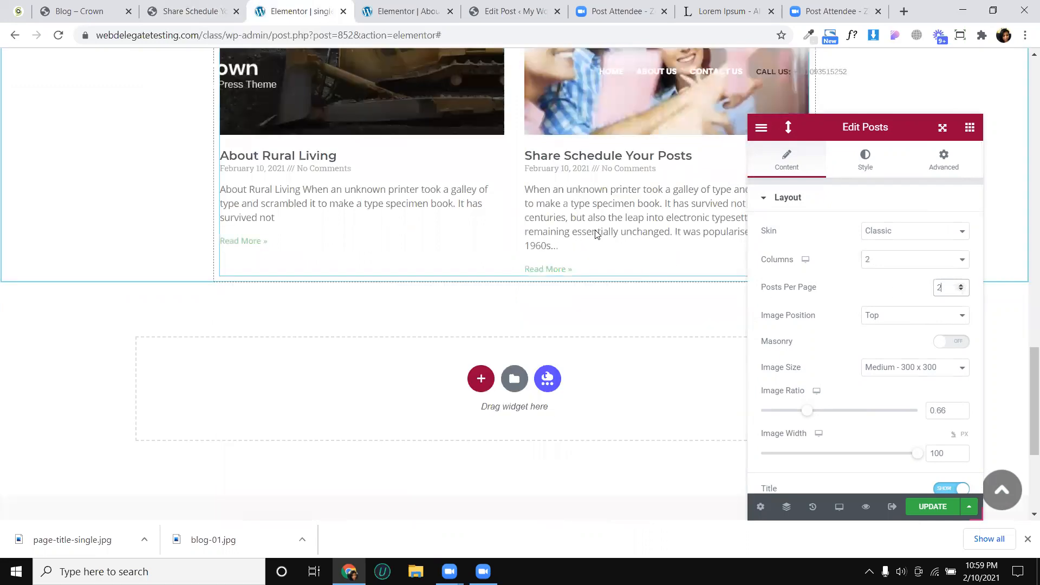
- Try the Cards skin on the Posts widget with 2 columns and 2 posts per page, and return to the Classic skin
{"action": "left_click", "coordinate": [881, 235]}
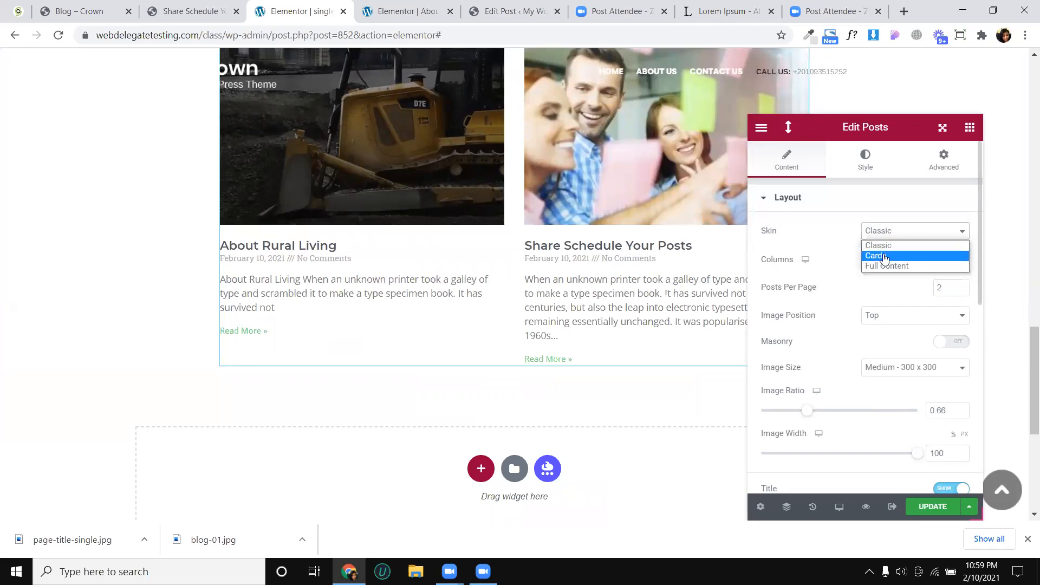
{"action": "left_click", "coordinate": [884, 257]}
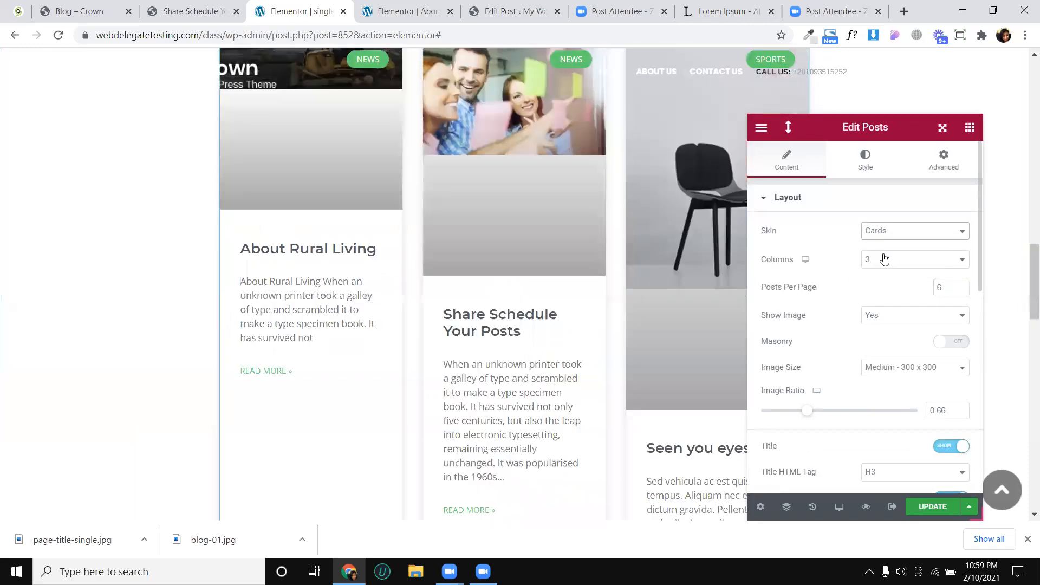
{"action": "scroll", "coordinate": [622, 238], "scroll_direction": "up", "scroll_amount": 2}
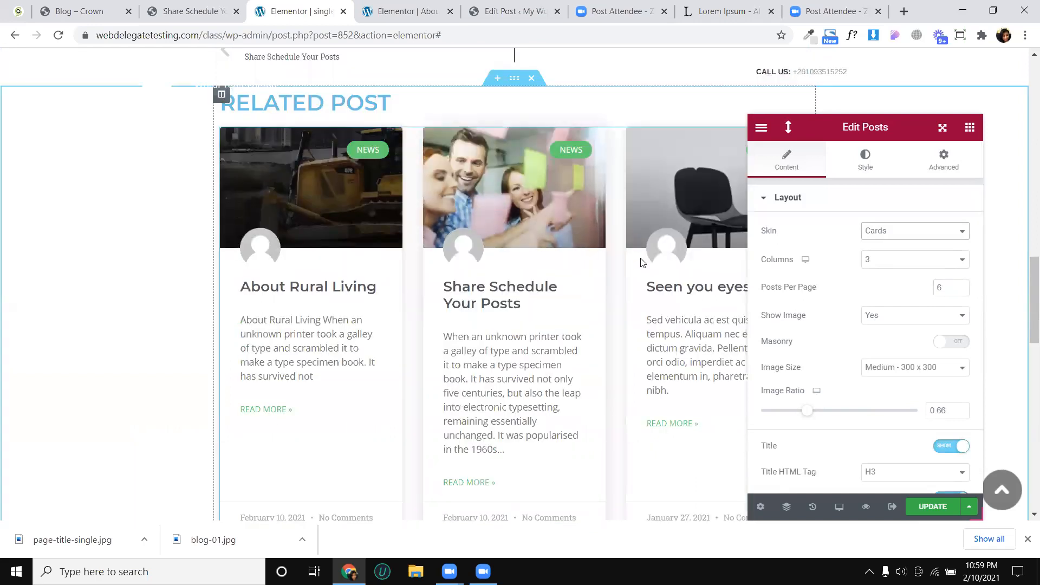
{"action": "left_click", "coordinate": [903, 264]}
{"action": "left_click", "coordinate": [915, 282]}
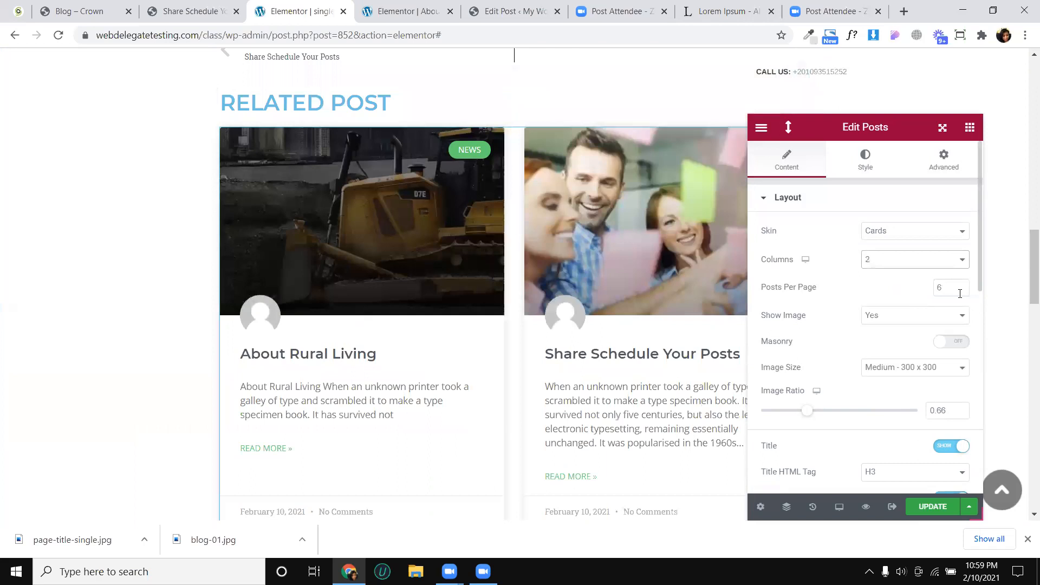
{"action": "left_click", "coordinate": [961, 292]}
{"action": "left_click", "coordinate": [962, 292]}
{"action": "left_click", "coordinate": [961, 292]}
{"action": "left_click", "coordinate": [962, 292]}
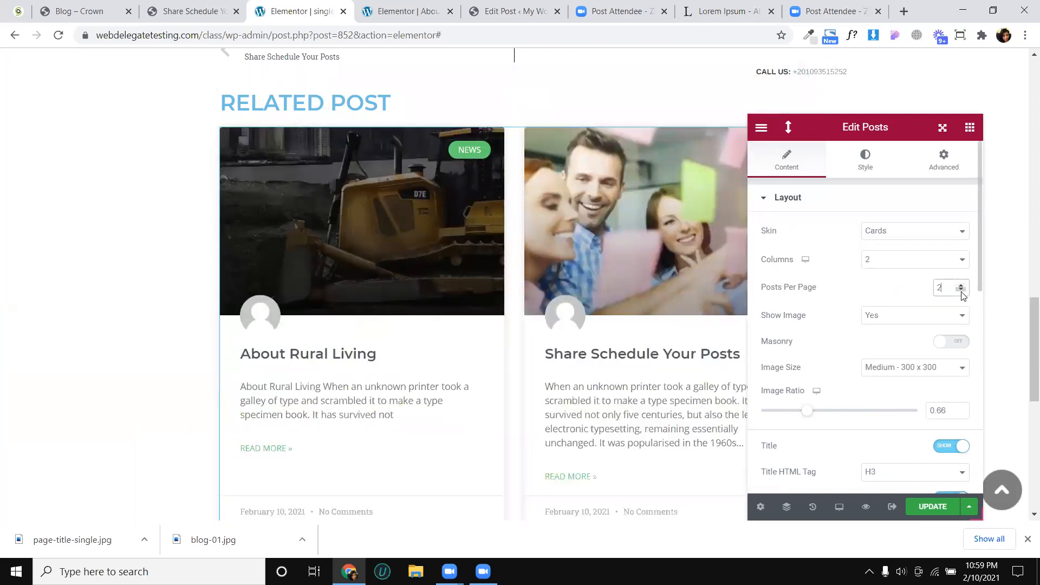
{"action": "scroll", "coordinate": [374, 329], "scroll_direction": "down", "scroll_amount": 3}
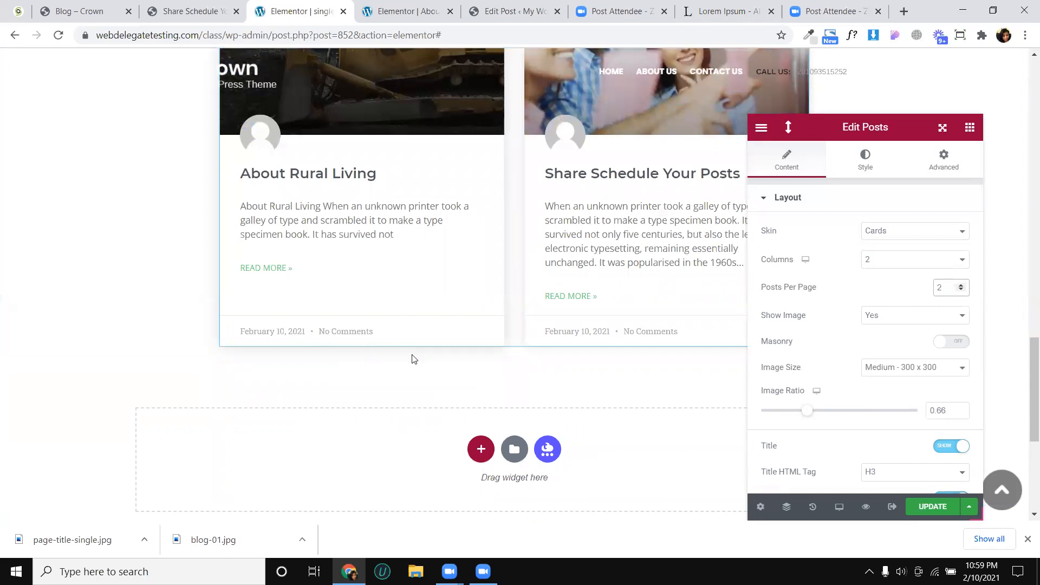
{"action": "left_click", "coordinate": [926, 232]}
{"action": "left_click", "coordinate": [916, 247]}
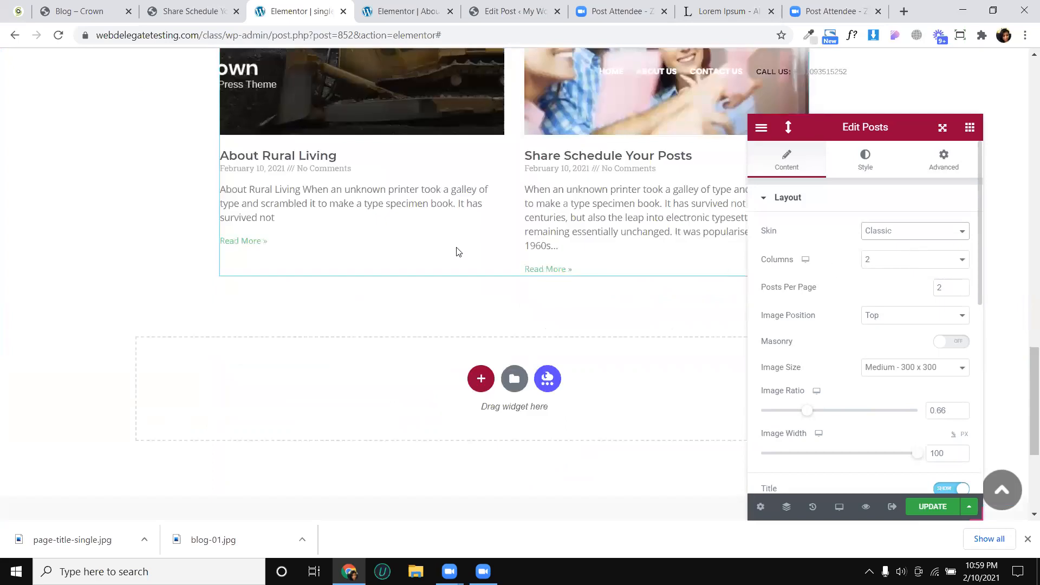
{"action": "scroll", "coordinate": [457, 255], "scroll_direction": "up", "scroll_amount": 3}
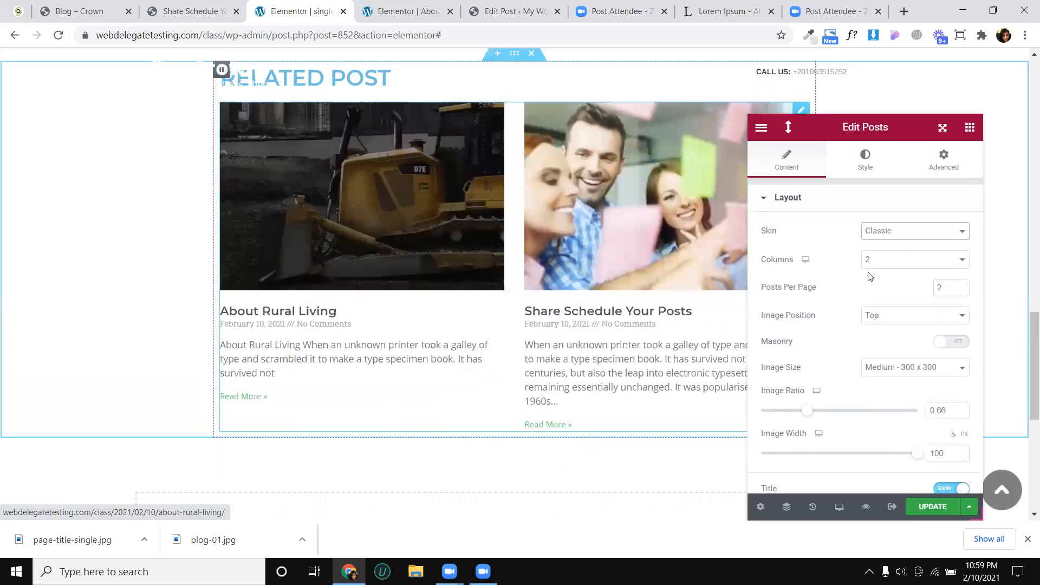
- Set the image size of the related posts to Full, keeping the image position at Top
{"action": "left_click", "coordinate": [892, 322]}
{"action": "left_click", "coordinate": [569, 279]}
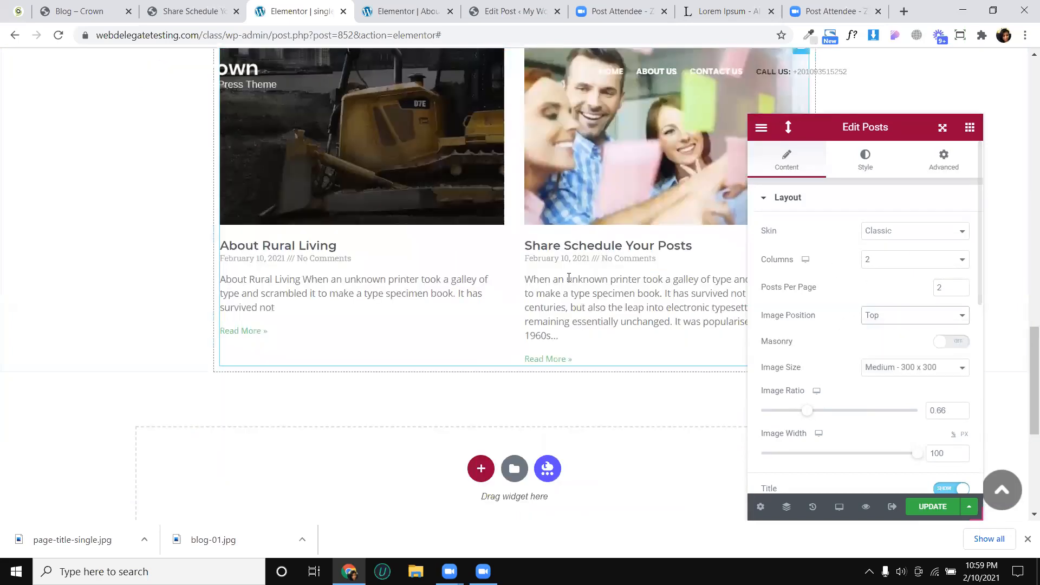
{"action": "scroll", "coordinate": [842, 331], "scroll_direction": "down", "scroll_amount": 2}
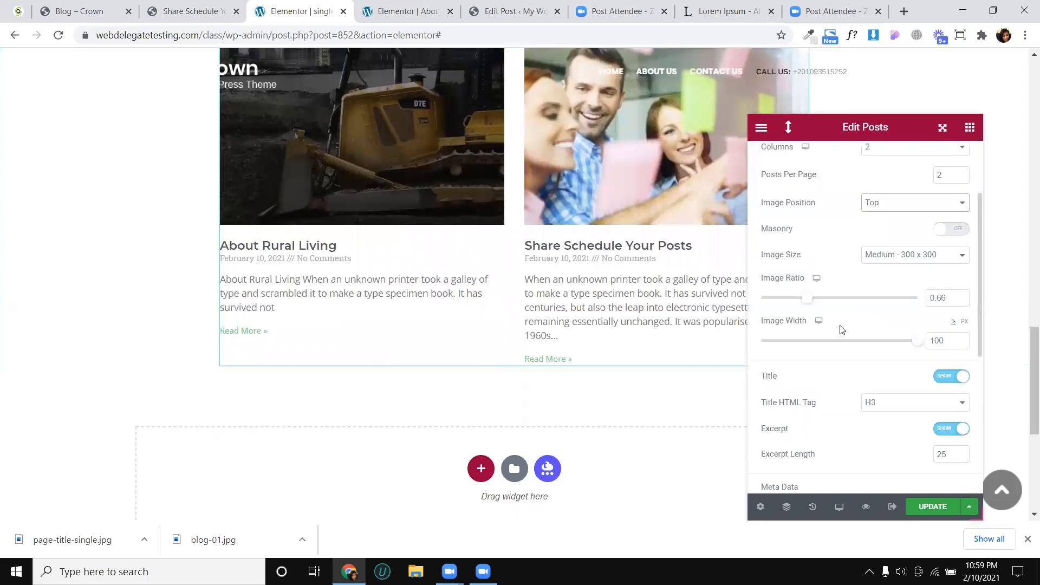
{"action": "left_click", "coordinate": [902, 257]}
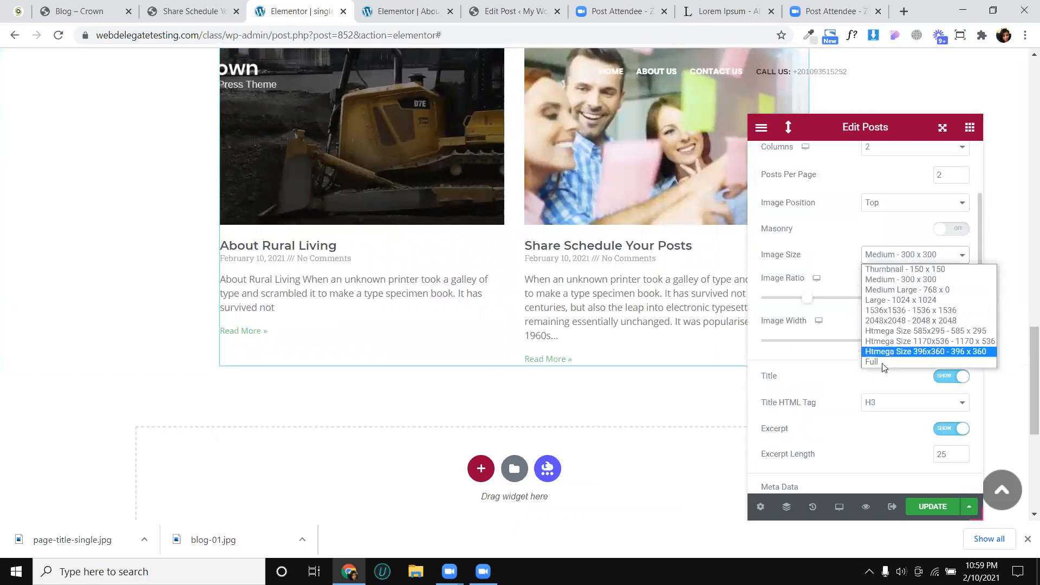
{"action": "left_click", "coordinate": [884, 362]}
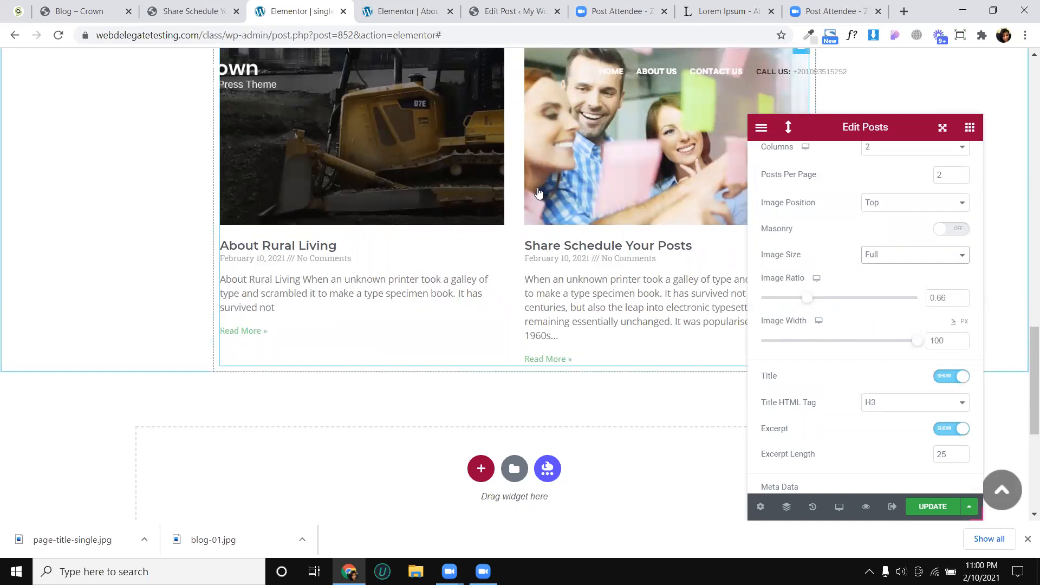
- Hide the excerpt in the related posts
{"action": "scroll", "coordinate": [854, 362], "scroll_direction": "down", "scroll_amount": 2}
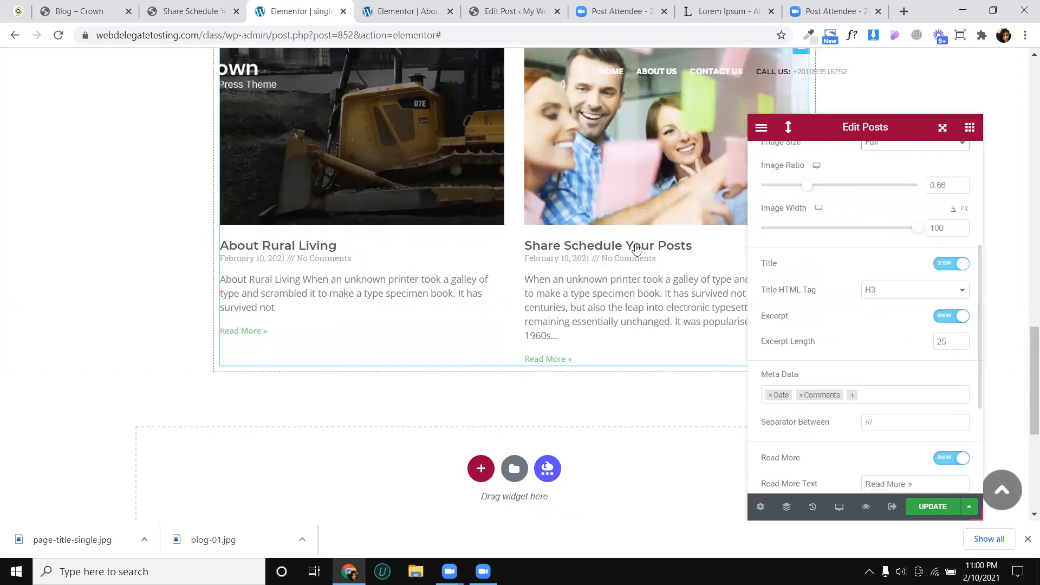
{"action": "scroll", "coordinate": [819, 315], "scroll_direction": "down", "scroll_amount": 2}
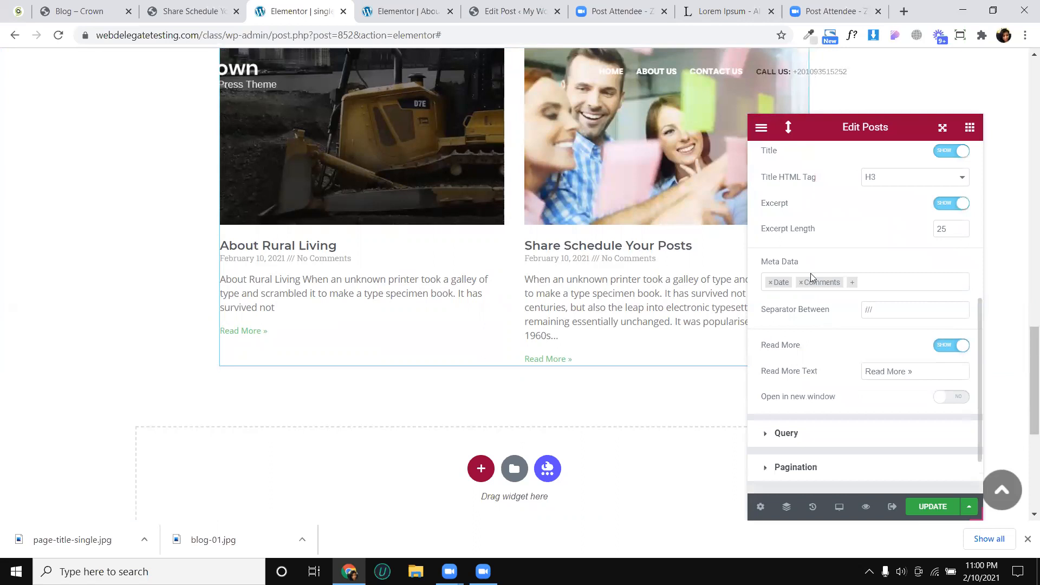
{"action": "left_click", "coordinate": [941, 206]}
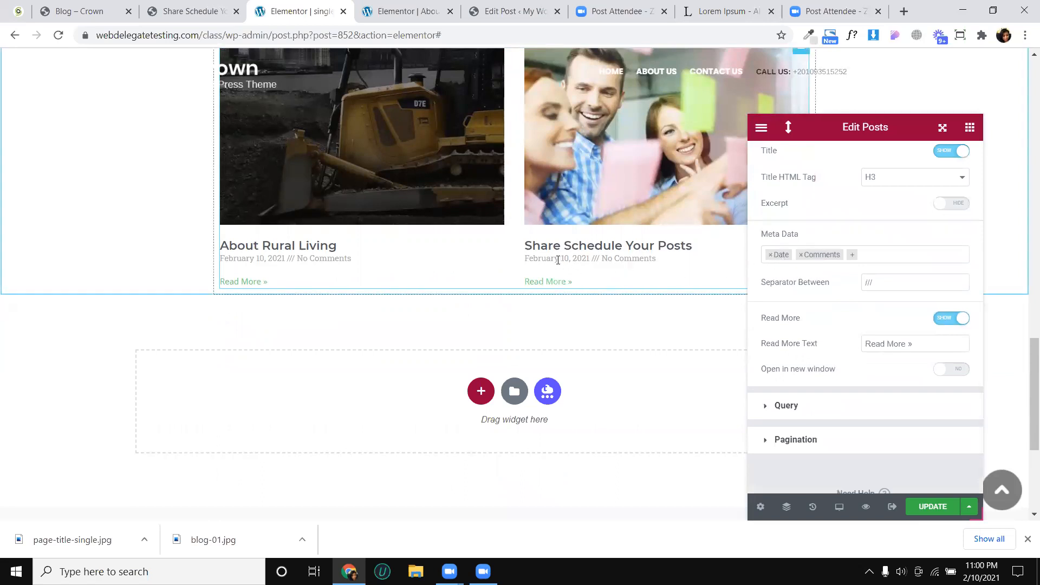
- Check the reference post's meta line, and match it by adding Author to the Posts widget's meta data and removing Comments
{"action": "left_click", "coordinate": [189, 11]}
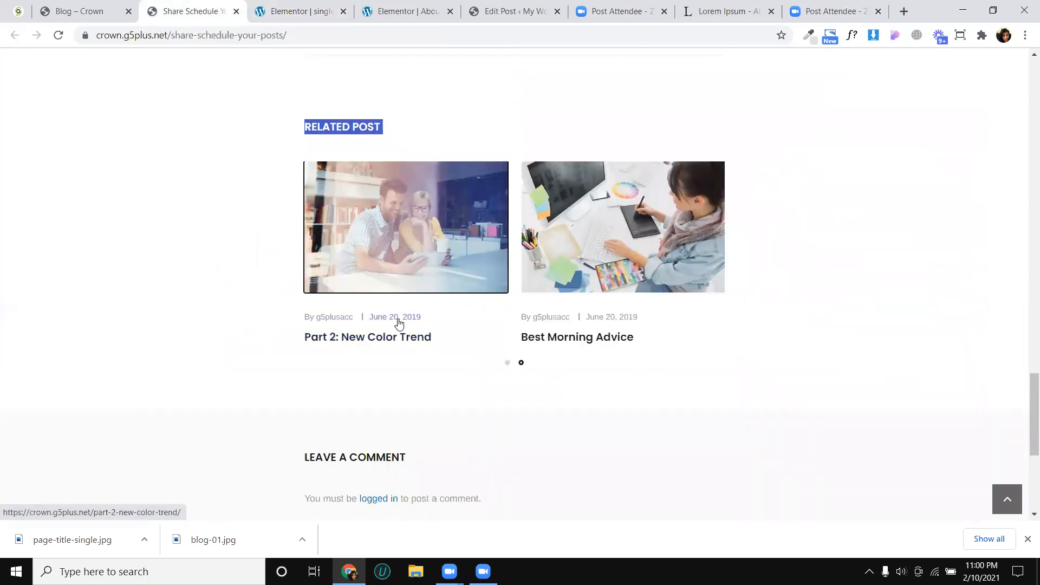
{"action": "left_click", "coordinate": [322, 16]}
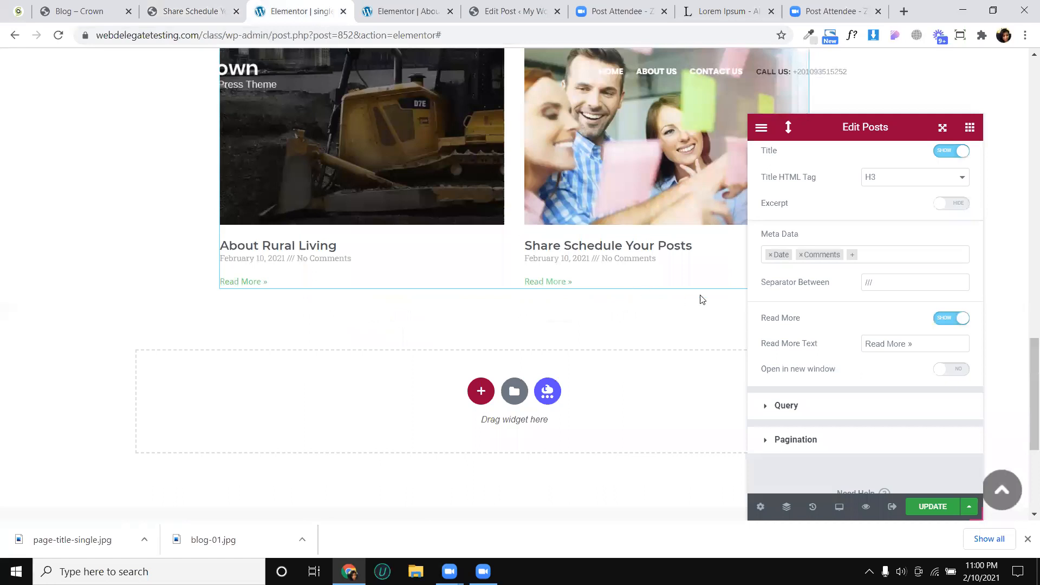
{"action": "left_click", "coordinate": [854, 256]}
{"action": "left_click", "coordinate": [833, 268]}
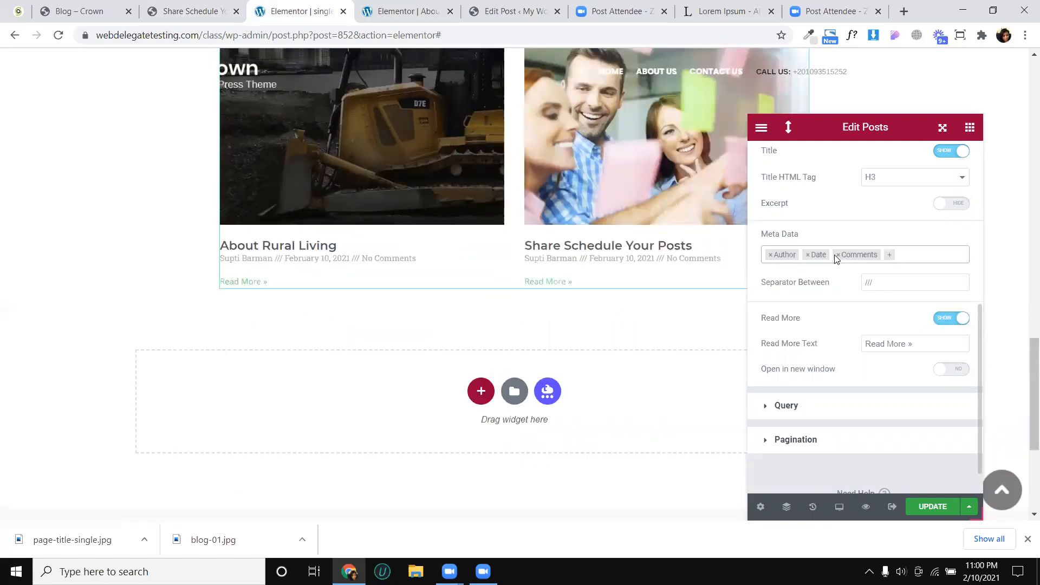
{"action": "left_click", "coordinate": [837, 255]}
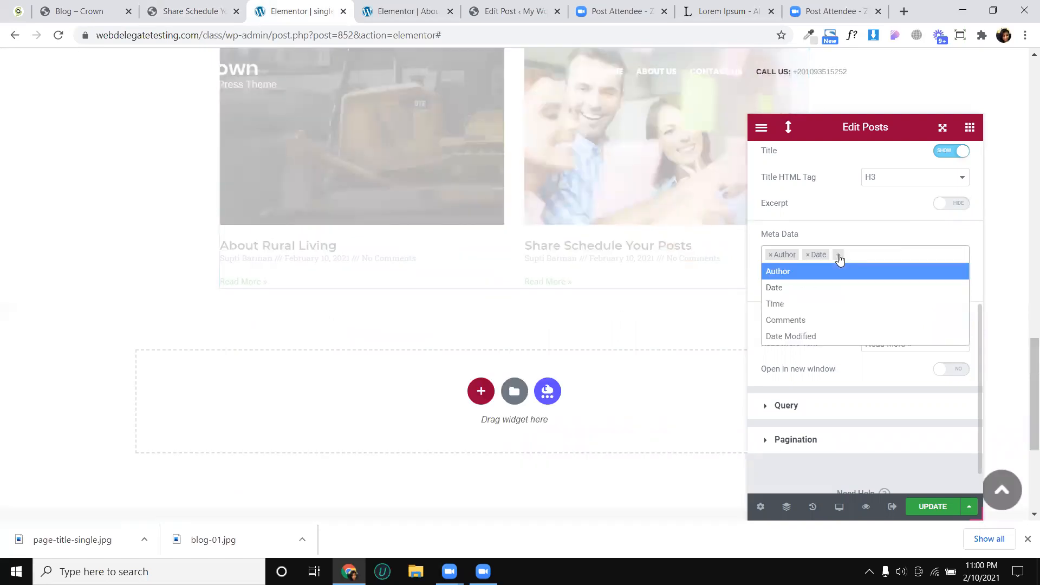
- Set the separator between the related posts' meta data to "|" and hide the Read More link
{"action": "left_click", "coordinate": [843, 235]}
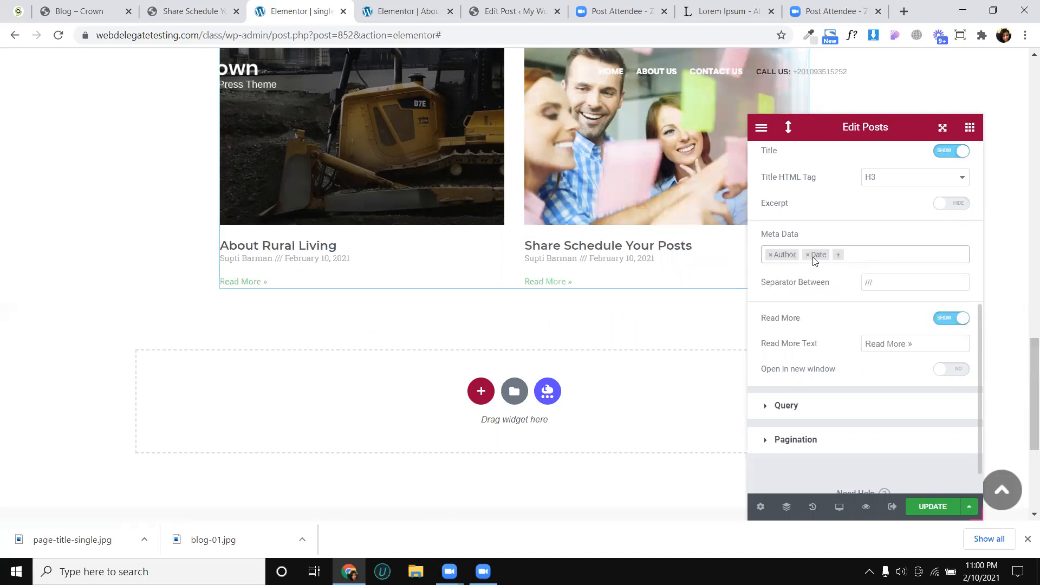
{"action": "left_click", "coordinate": [874, 281]}
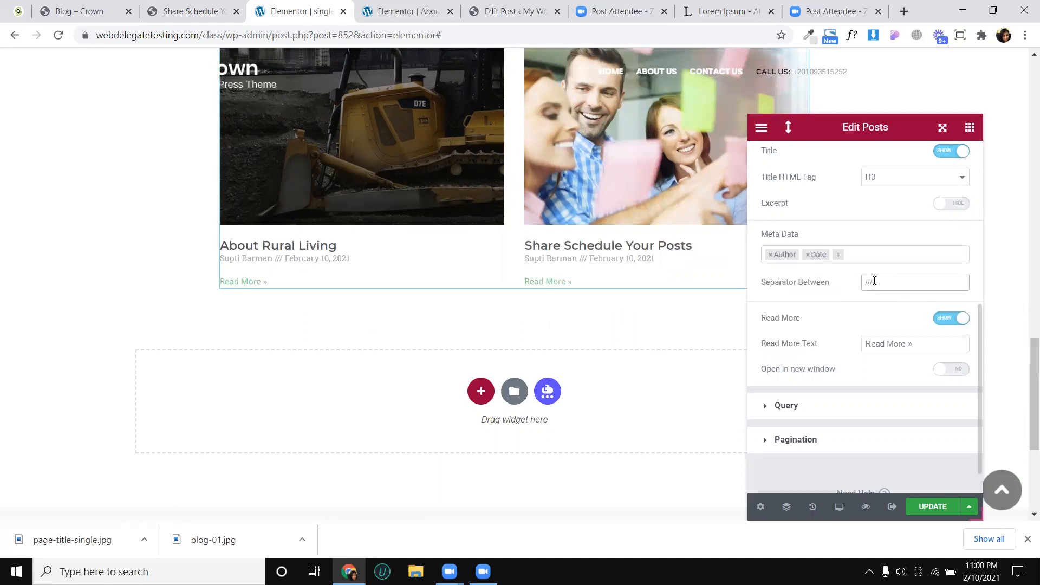
{"action": "key", "text": "BackSpace"}
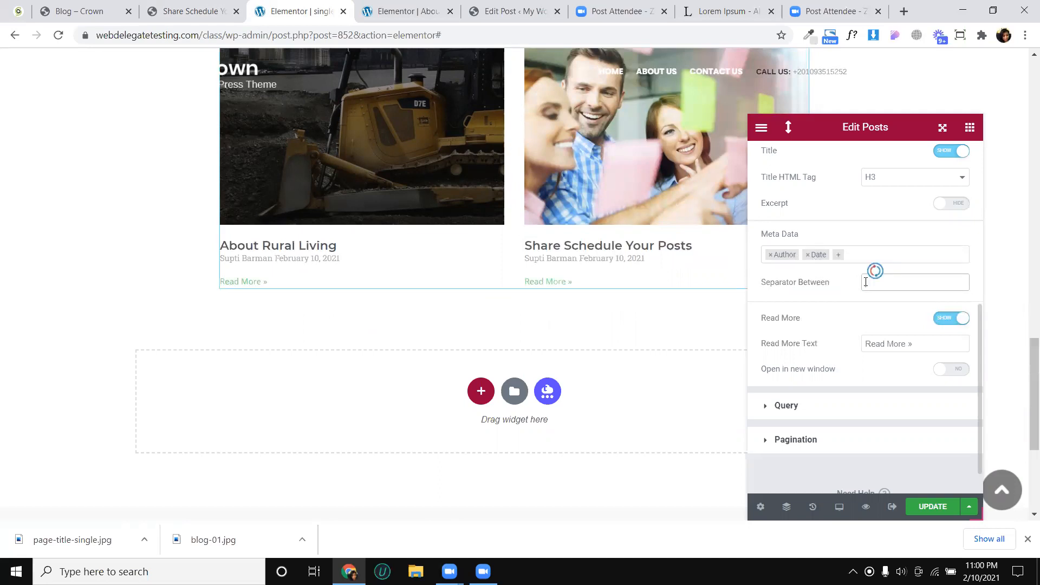
{"action": "type", "text": "|"}
{"action": "left_click", "coordinate": [842, 316]}
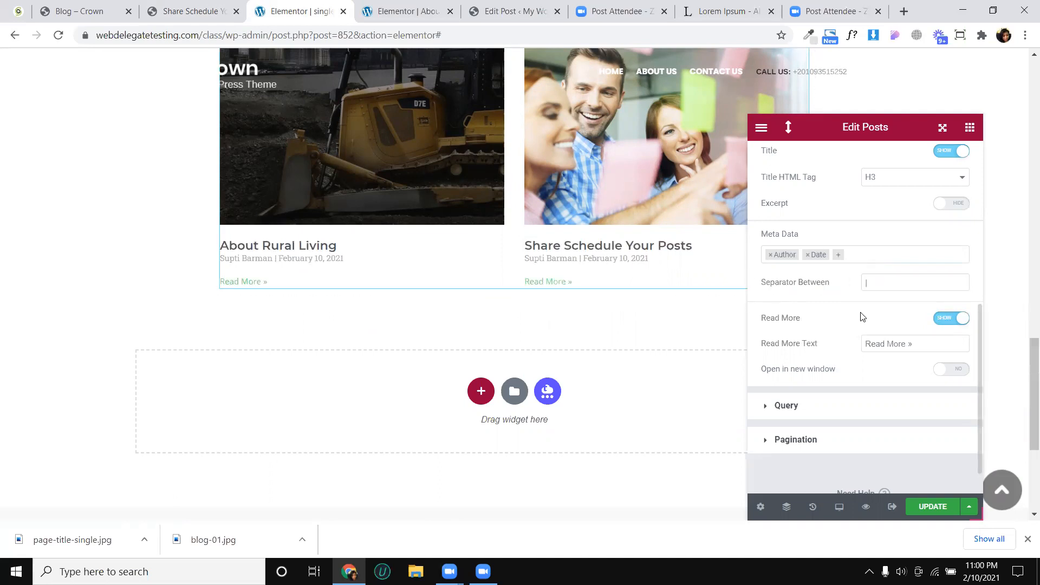
{"action": "left_click", "coordinate": [940, 320]}
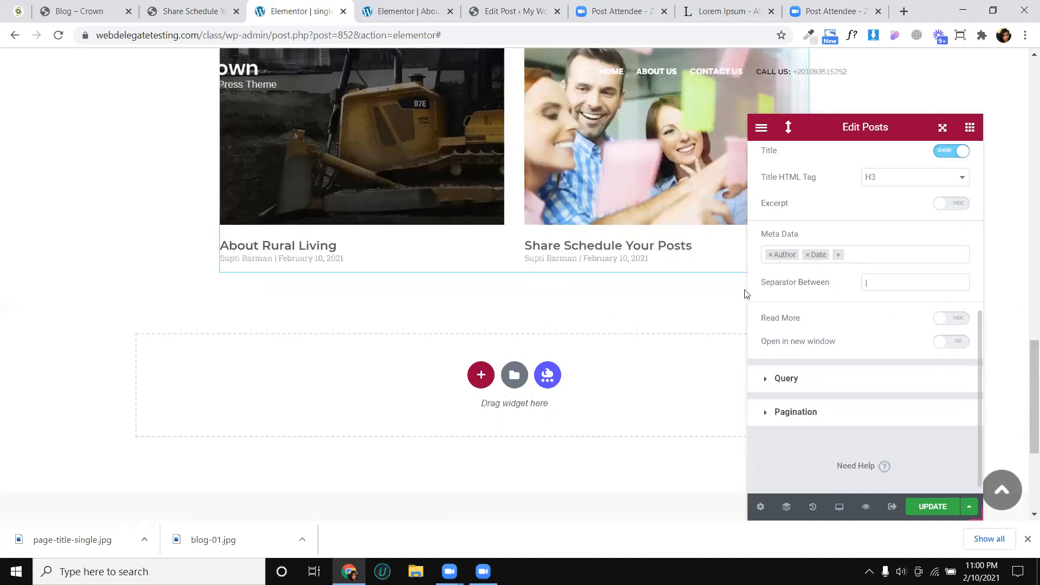
- Set the query source of the Posts widget to Related
{"action": "left_click", "coordinate": [843, 382]}
{"action": "scroll", "coordinate": [803, 291], "scroll_direction": "down", "scroll_amount": 2}
{"action": "scroll", "coordinate": [802, 290], "scroll_direction": "up", "scroll_amount": 2}
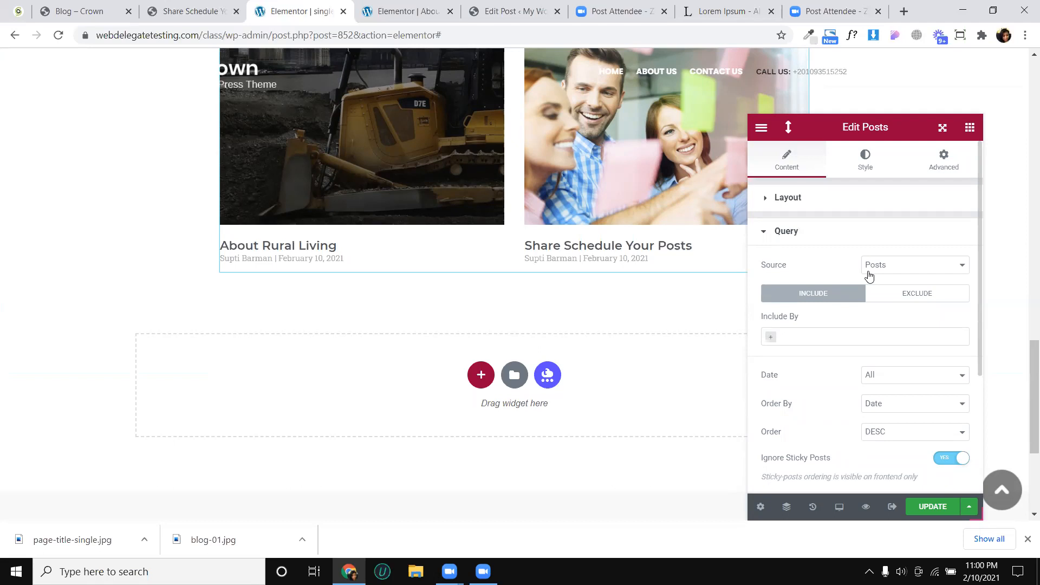
{"action": "scroll", "coordinate": [379, 174], "scroll_direction": "up", "scroll_amount": 2}
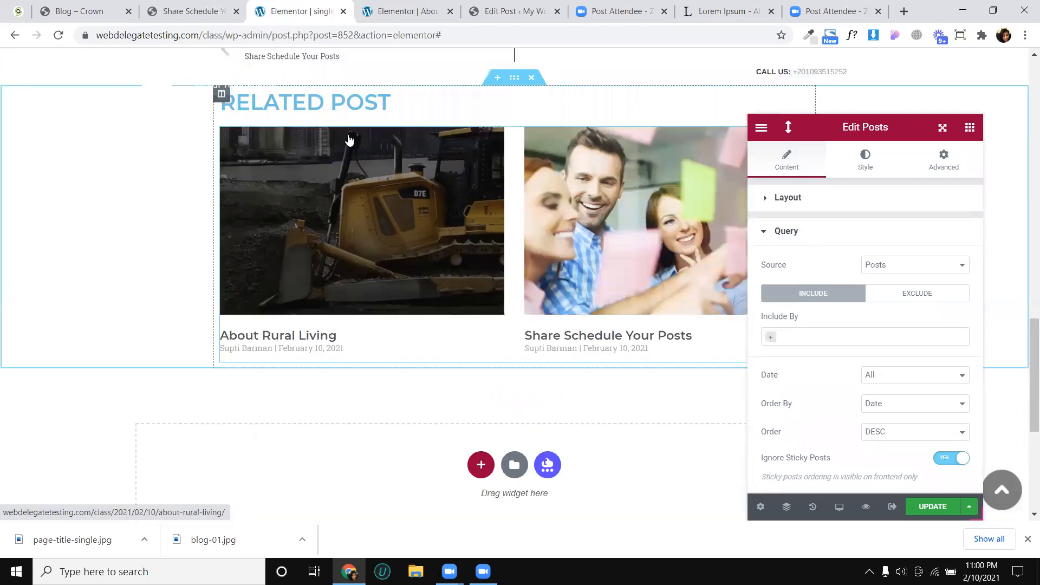
{"action": "left_click", "coordinate": [889, 269]}
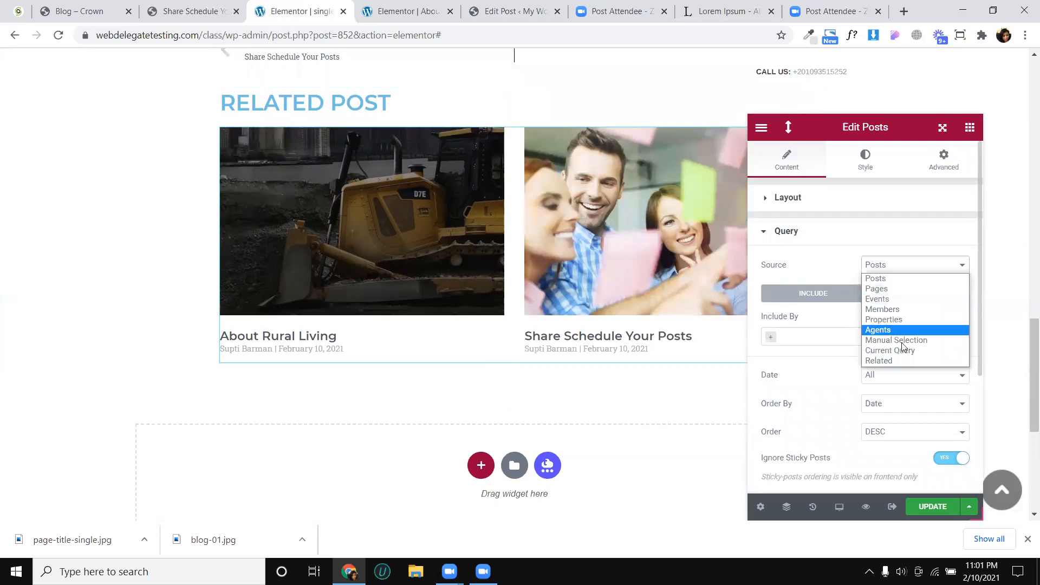
{"action": "left_click", "coordinate": [878, 361]}
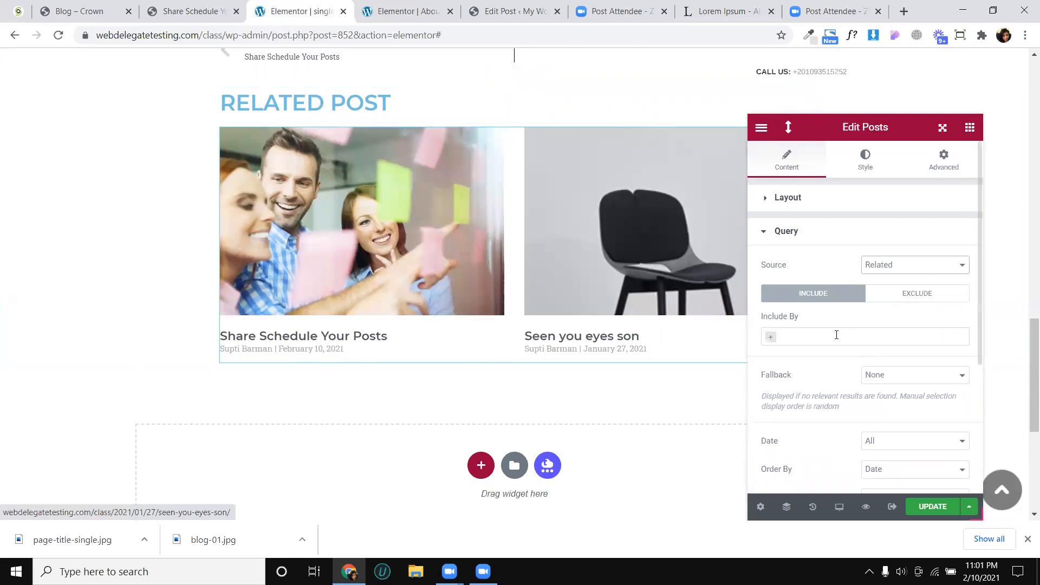
- Try the Numbers and Previous/Next pagination types on the Posts widget, and return the pagination to None
{"action": "scroll", "coordinate": [836, 335], "scroll_direction": "down", "scroll_amount": 2}
{"action": "scroll", "coordinate": [869, 331], "scroll_direction": "down", "scroll_amount": 2}
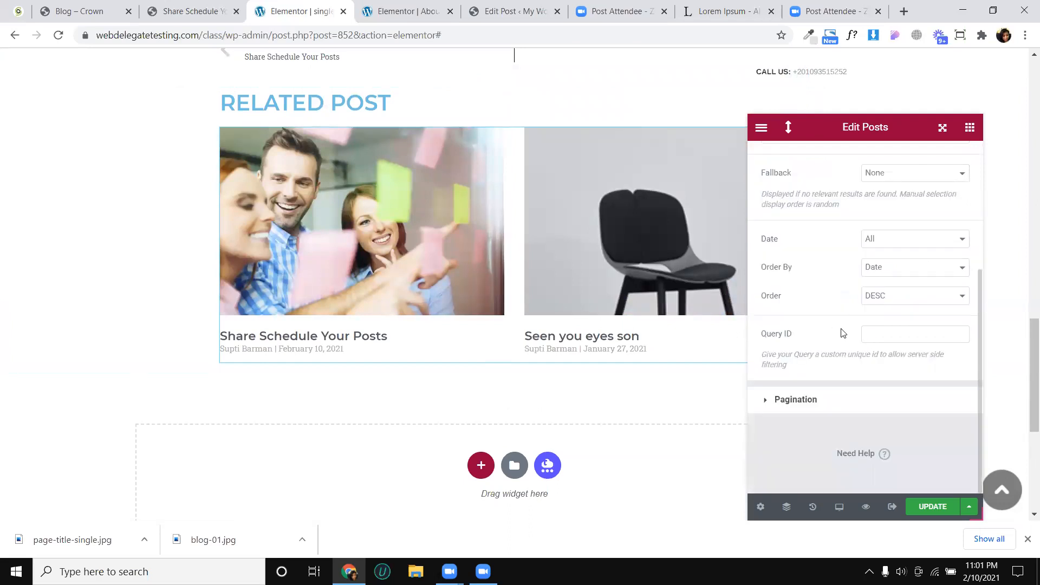
{"action": "left_click", "coordinate": [836, 400]}
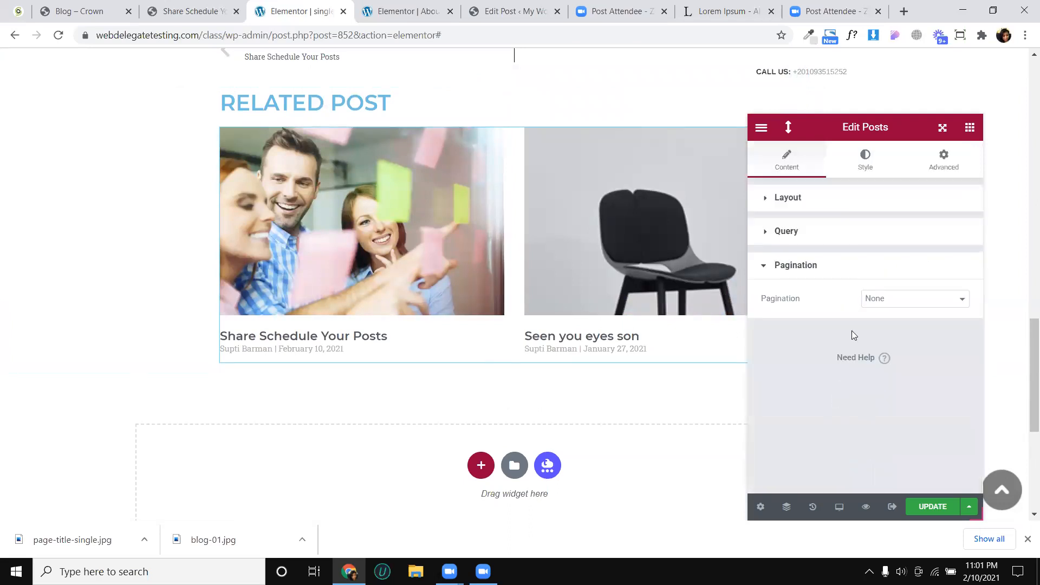
{"action": "left_click", "coordinate": [873, 302]}
{"action": "left_click", "coordinate": [894, 319]}
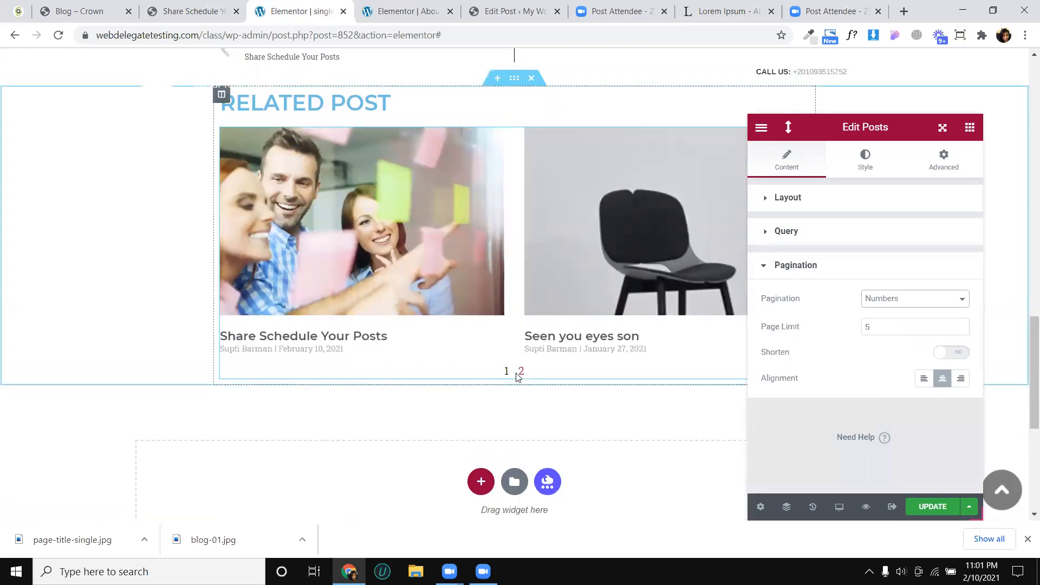
{"action": "left_click", "coordinate": [871, 303]}
{"action": "left_click", "coordinate": [884, 325]}
{"action": "left_click", "coordinate": [884, 329]}
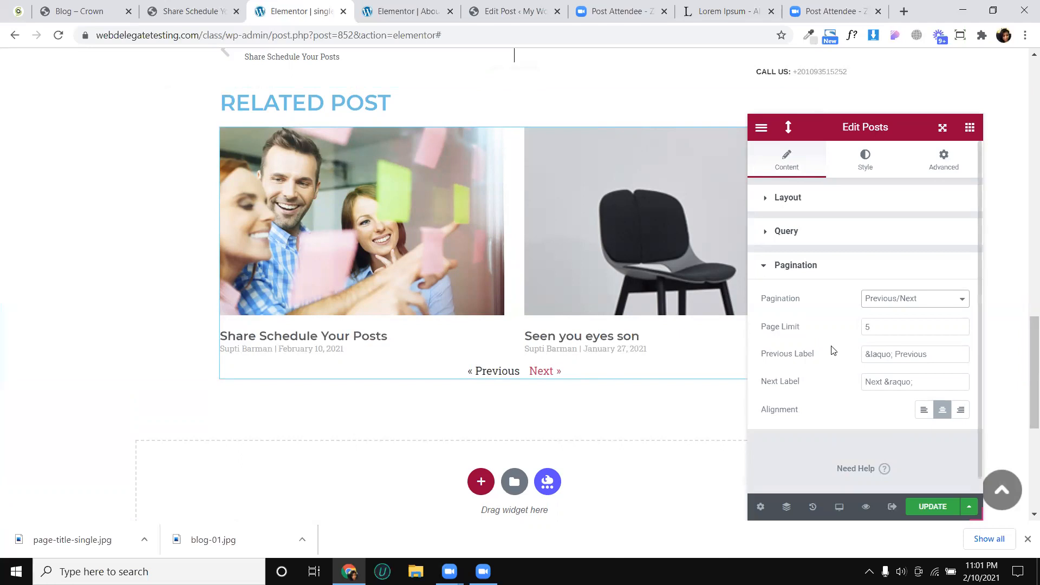
{"action": "left_click", "coordinate": [893, 310]}
{"action": "left_click", "coordinate": [890, 311]}
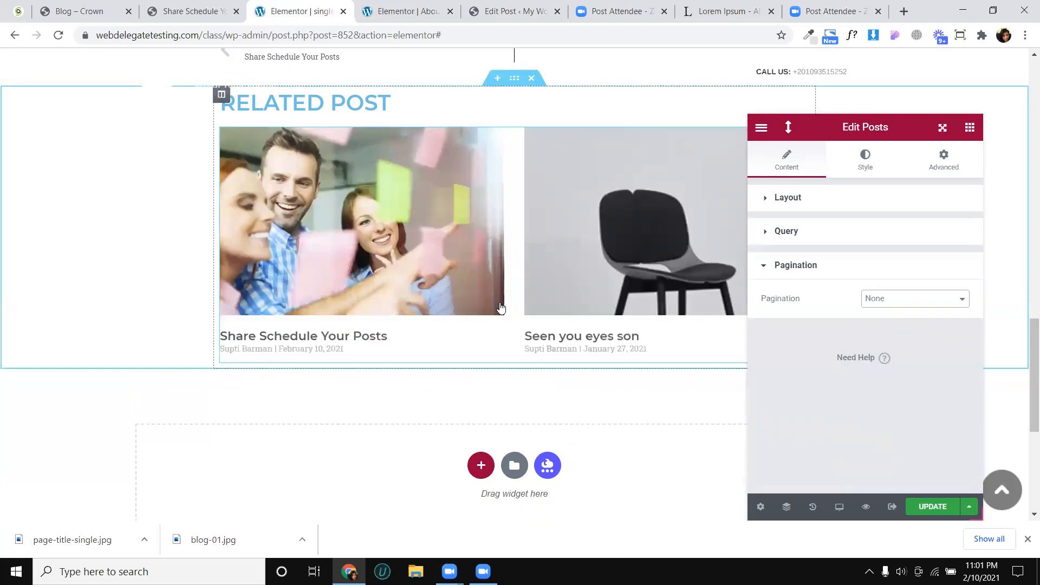
- Update the template, and set the columns gap of the related posts to 44
{"action": "left_click", "coordinate": [931, 507]}
{"action": "scroll", "coordinate": [576, 258], "scroll_direction": "up", "scroll_amount": 3}
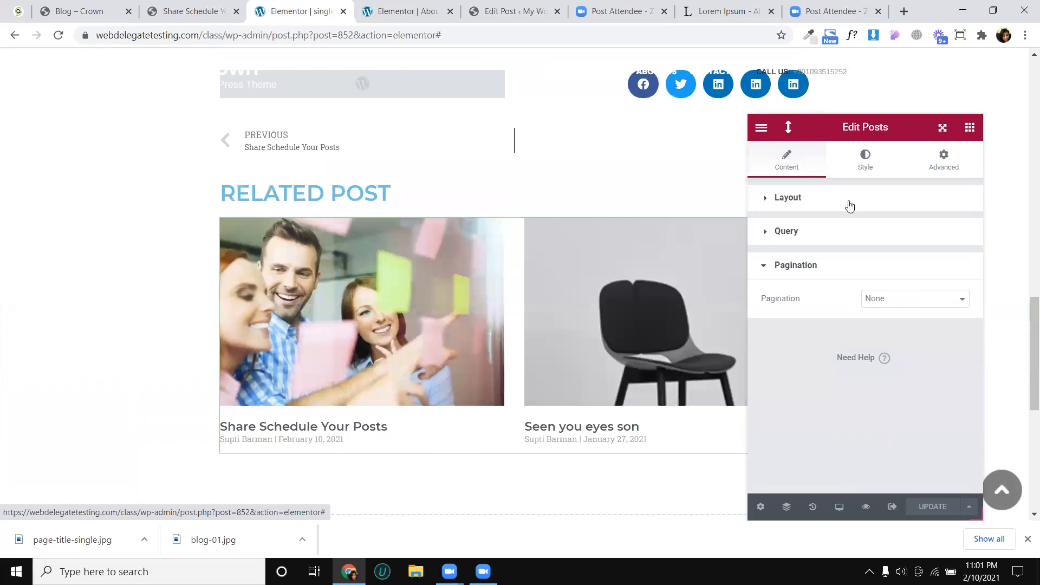
{"action": "left_click_drag", "start_coordinate": [812, 249], "coordinate": [834, 250]}
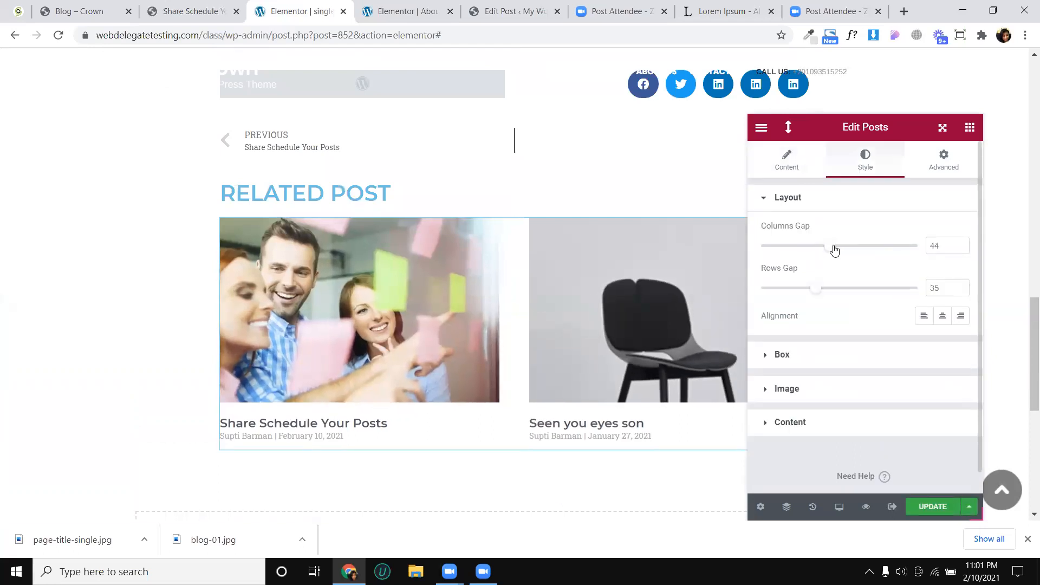
- Try an unlinked left content padding of 20 on the related posts' boxes, and return it to 0
{"action": "left_click", "coordinate": [807, 359]}
{"action": "scroll", "coordinate": [813, 344], "scroll_direction": "down", "scroll_amount": 2}
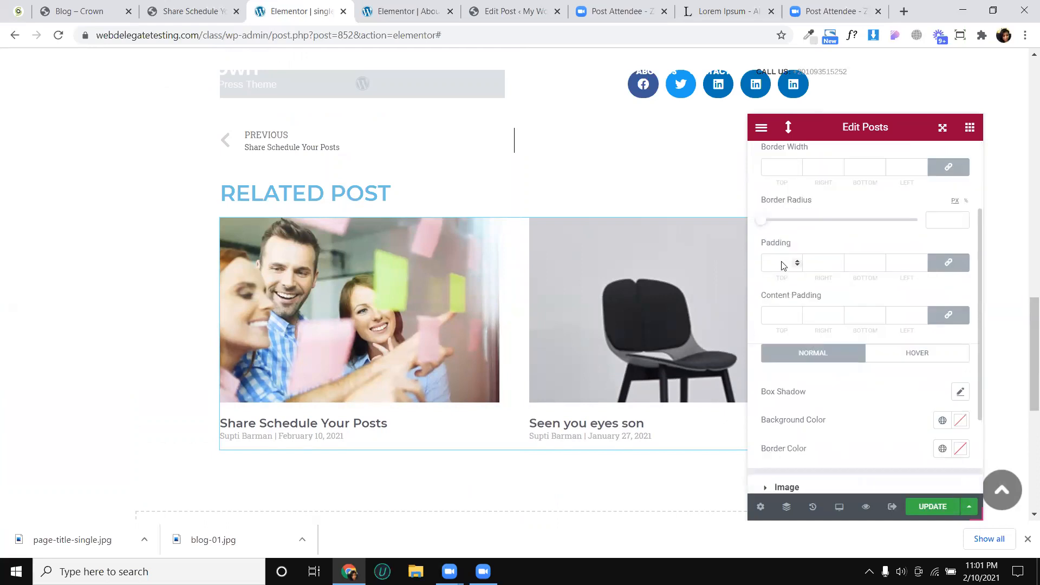
{"action": "scroll", "coordinate": [781, 266], "scroll_direction": "up", "scroll_amount": 2}
{"action": "scroll", "coordinate": [801, 270], "scroll_direction": "down", "scroll_amount": 2}
{"action": "scroll", "coordinate": [801, 270], "scroll_direction": "up", "scroll_amount": 2}
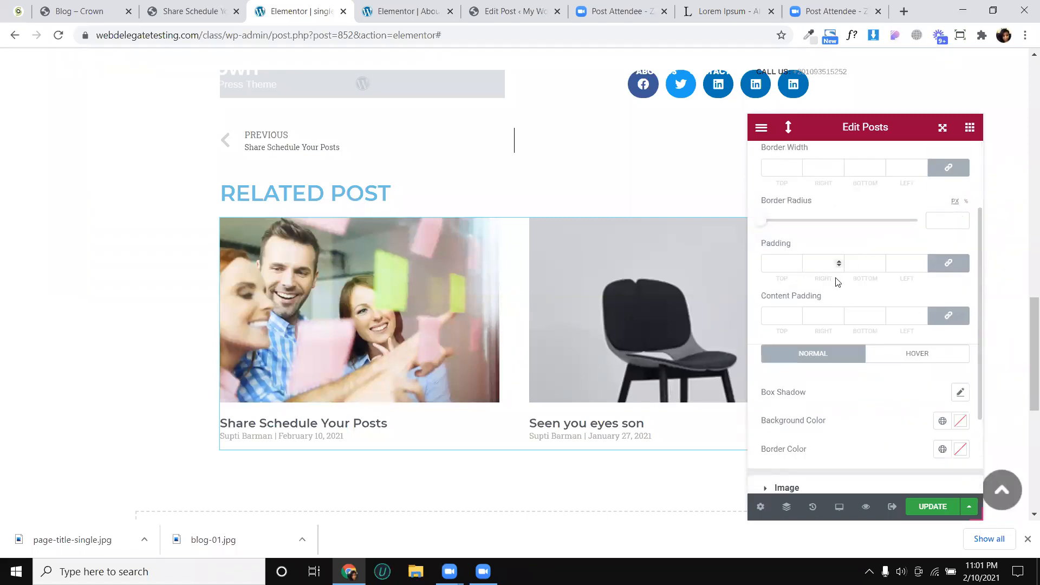
{"action": "scroll", "coordinate": [861, 325], "scroll_direction": "down", "scroll_amount": 2}
{"action": "scroll", "coordinate": [883, 287], "scroll_direction": "up", "scroll_amount": 2}
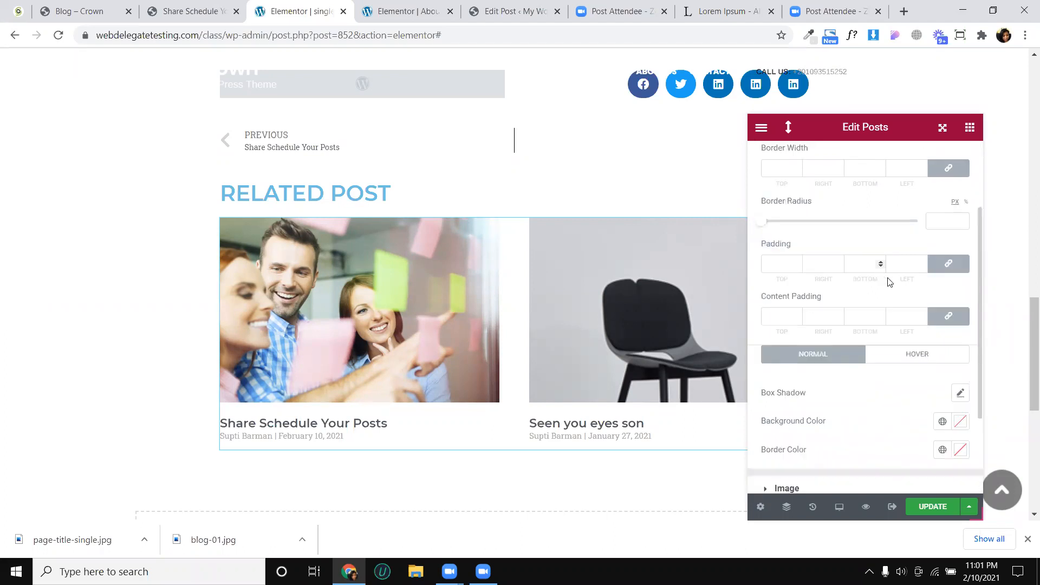
{"action": "left_click", "coordinate": [948, 316]}
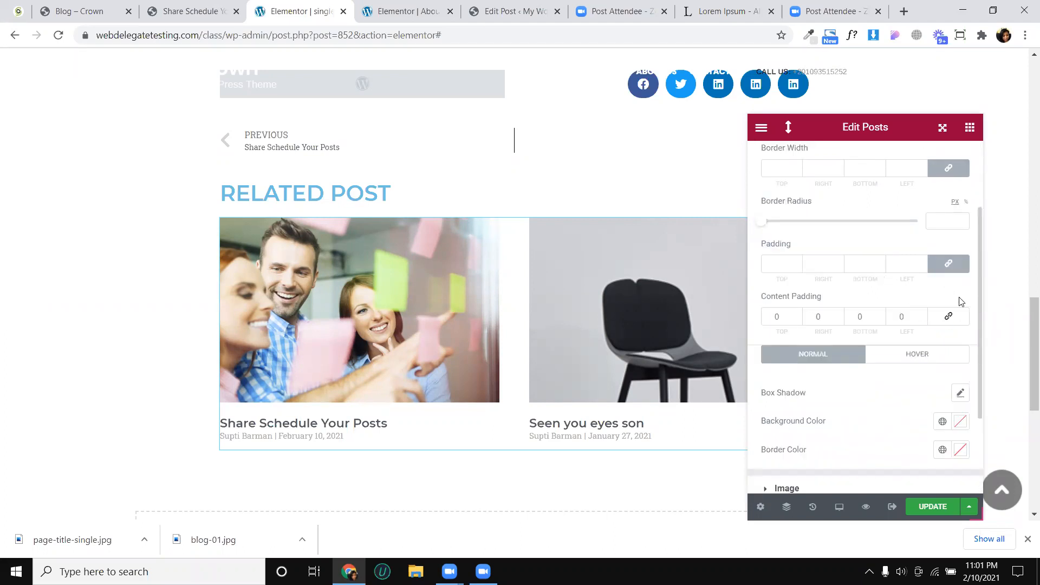
{"action": "left_click", "coordinate": [924, 315]}
{"action": "left_click", "coordinate": [923, 314]}
{"action": "left_click", "coordinate": [923, 315]}
{"action": "left_click", "coordinate": [922, 315]}
{"action": "left_click", "coordinate": [923, 315]}
{"action": "left_click", "coordinate": [923, 315]}
{"action": "left_click", "coordinate": [922, 315]}
{"action": "left_click", "coordinate": [922, 315]}
{"action": "left_click", "coordinate": [923, 314]}
{"action": "left_click", "coordinate": [923, 315]}
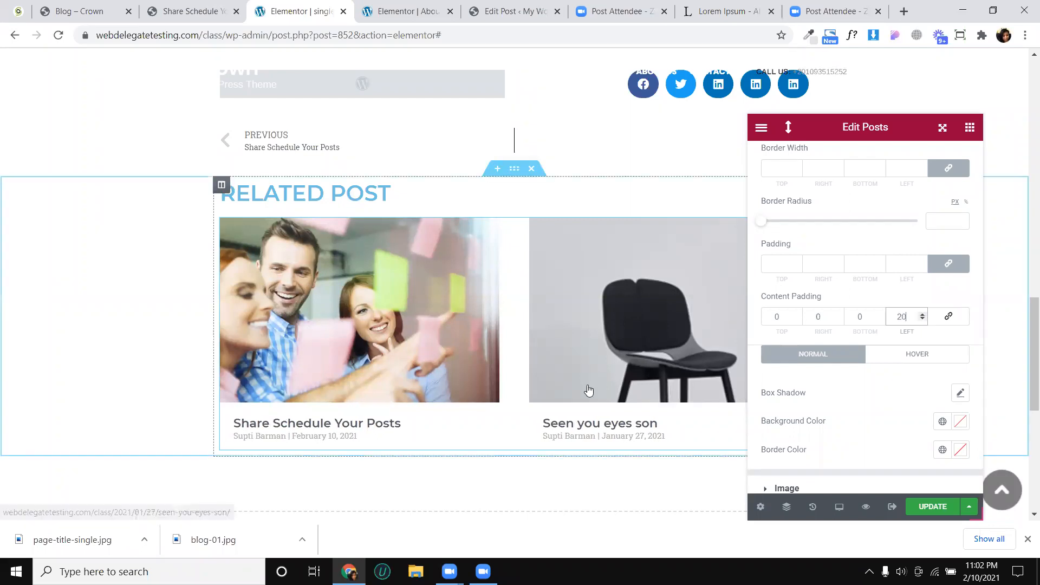
{"action": "scroll", "coordinate": [588, 379], "scroll_direction": "down", "scroll_amount": 2}
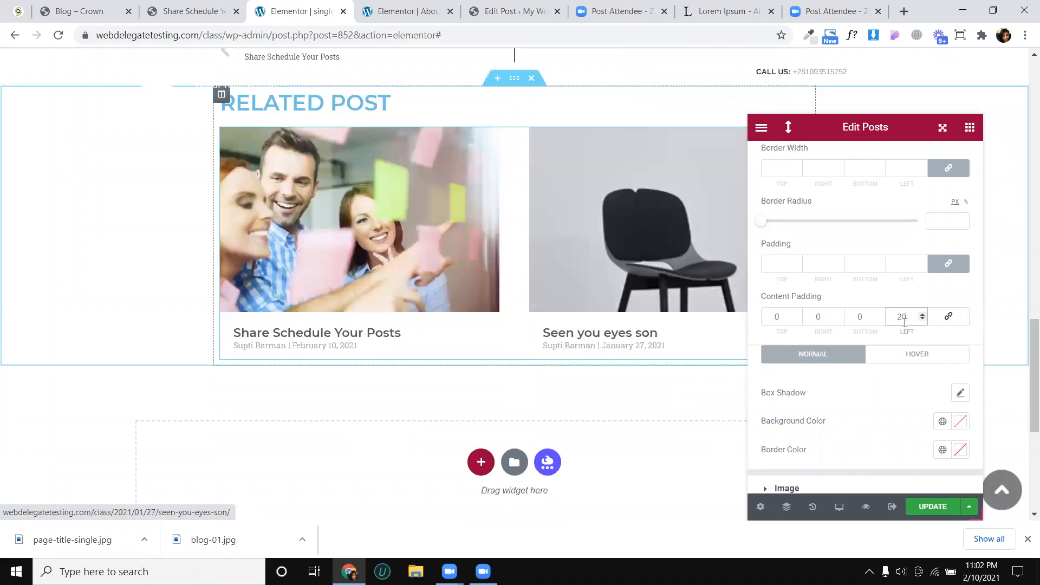
{"action": "double_click", "coordinate": [905, 323]}
{"action": "type", "text": "0"}
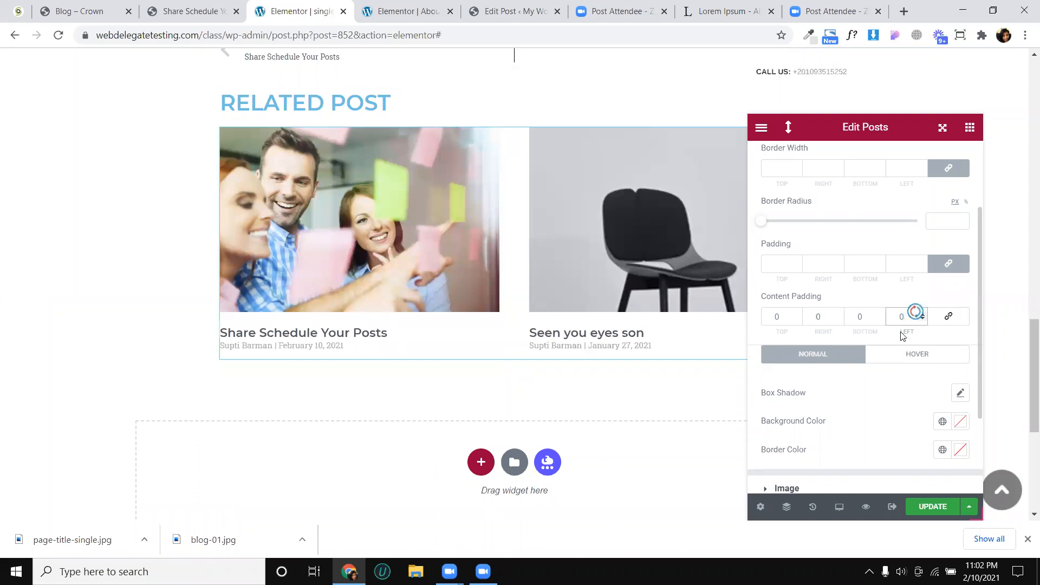
- Try the default box shadow on the related posts' boxes, and reset it
{"action": "scroll", "coordinate": [902, 336], "scroll_direction": "down", "scroll_amount": 2}
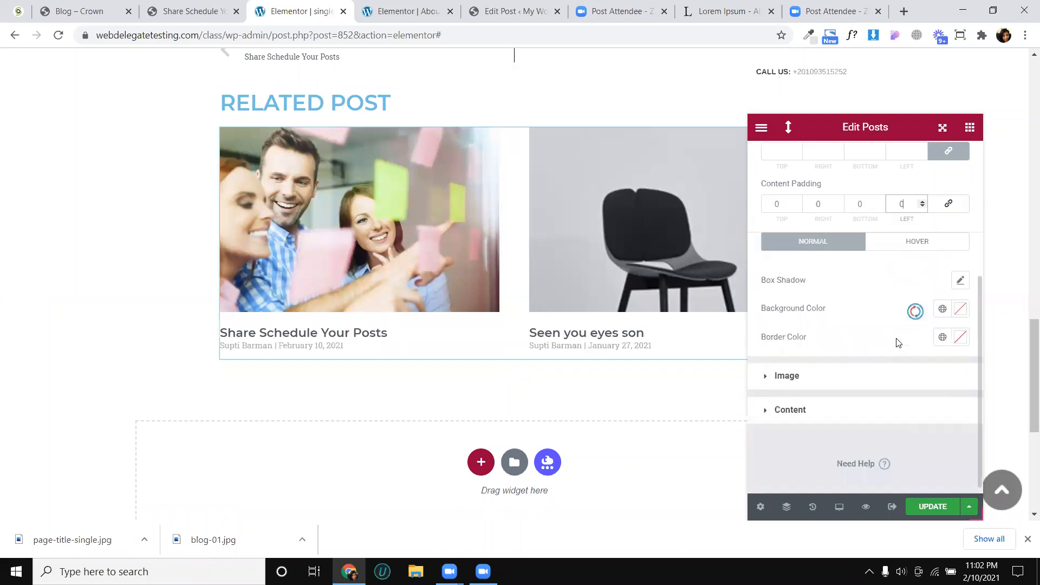
{"action": "left_click", "coordinate": [960, 281]}
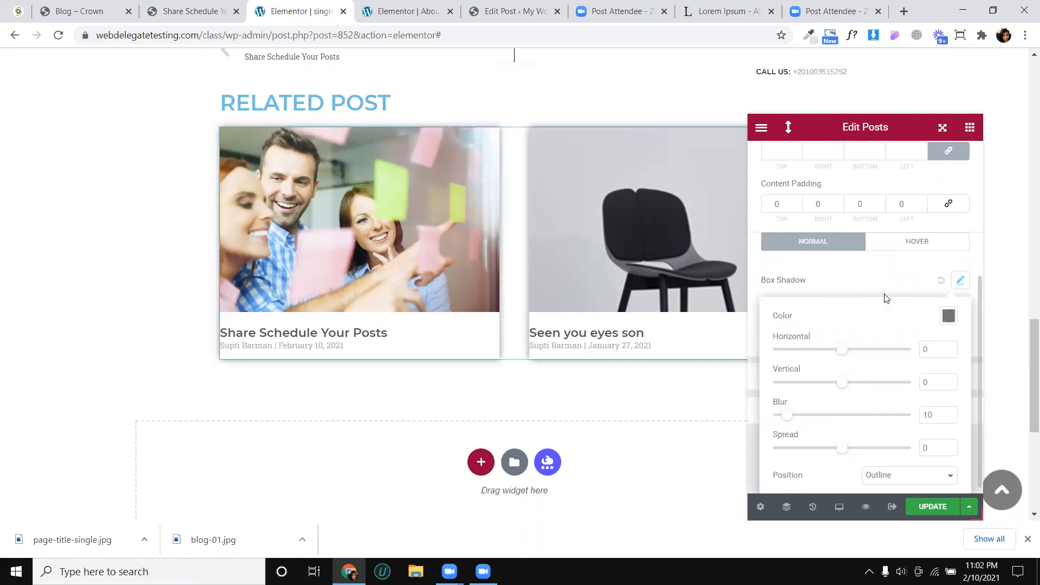
{"action": "left_click", "coordinate": [941, 280]}
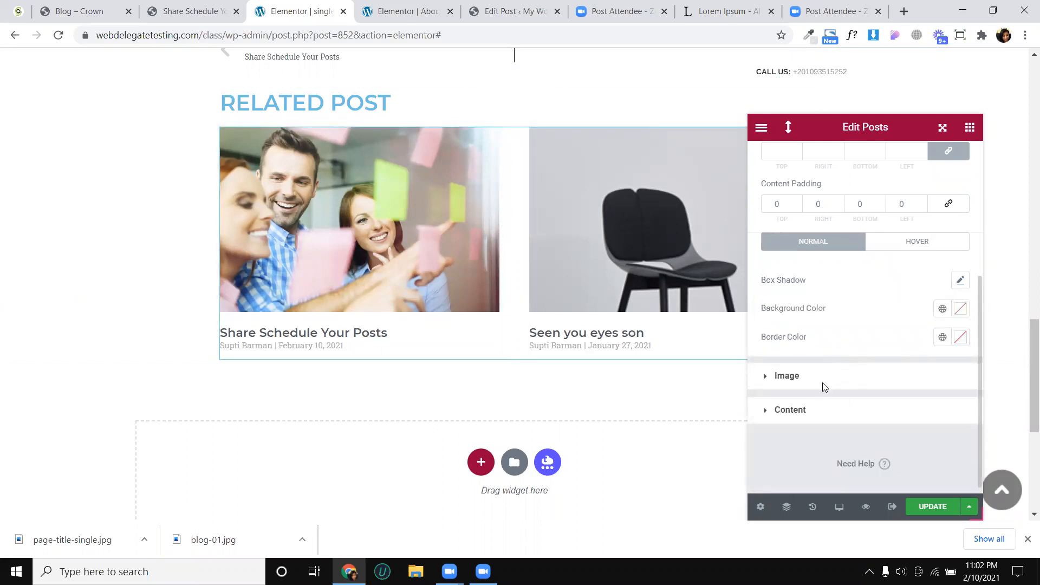
- Set the related posts' image spacing to 18 and their title spacing to 14
{"action": "left_click", "coordinate": [787, 376]}
{"action": "scroll", "coordinate": [838, 266], "scroll_direction": "down", "scroll_amount": 1}
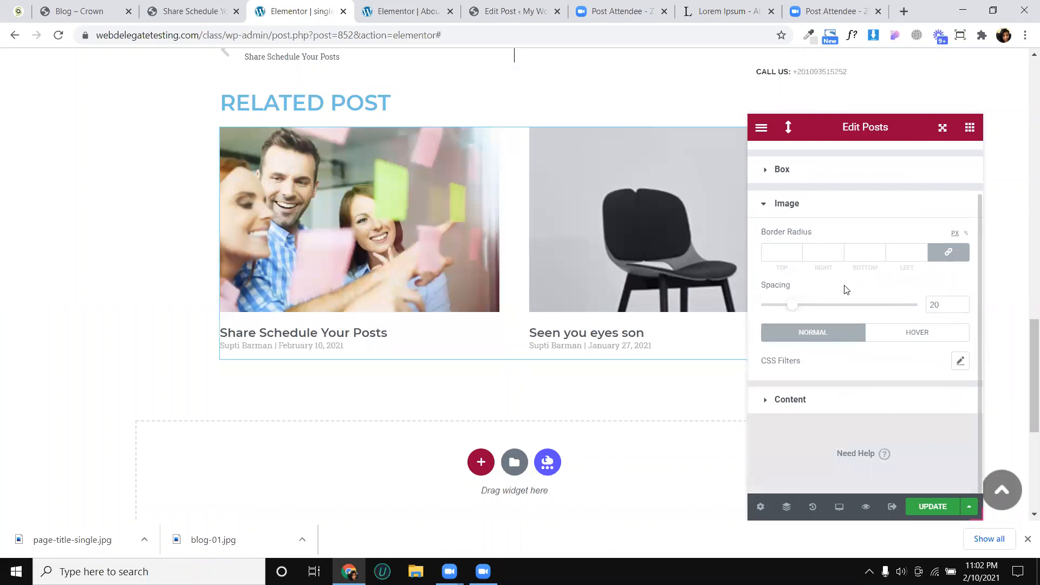
{"action": "mouse_move", "coordinate": [797, 308]}
{"action": "left_mouse_down"}
{"action": "mouse_move", "coordinate": [808, 314]}
{"action": "mouse_move", "coordinate": [790, 317]}
{"action": "left_mouse_up"}
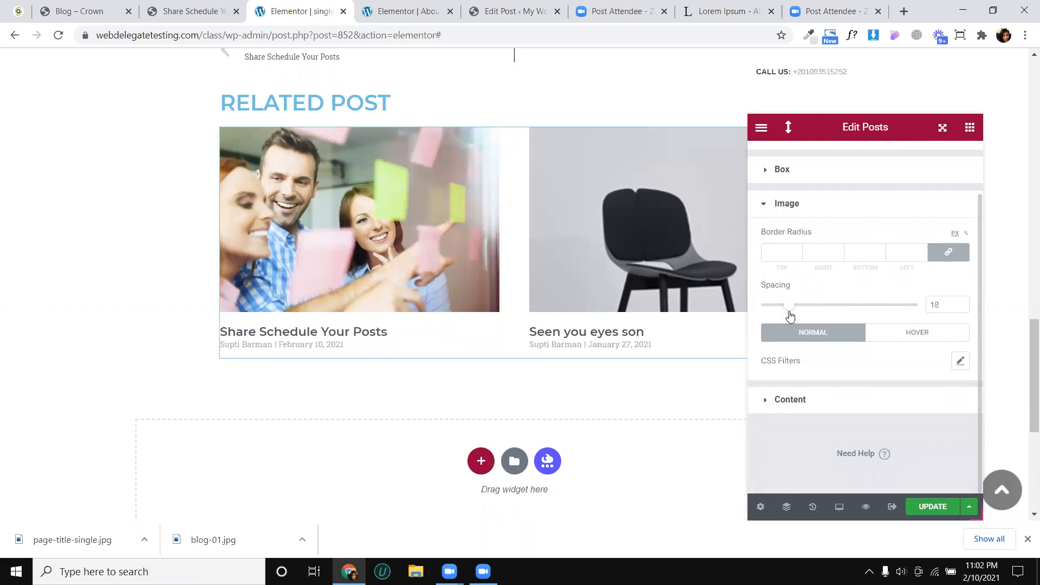
{"action": "left_click", "coordinate": [804, 401]}
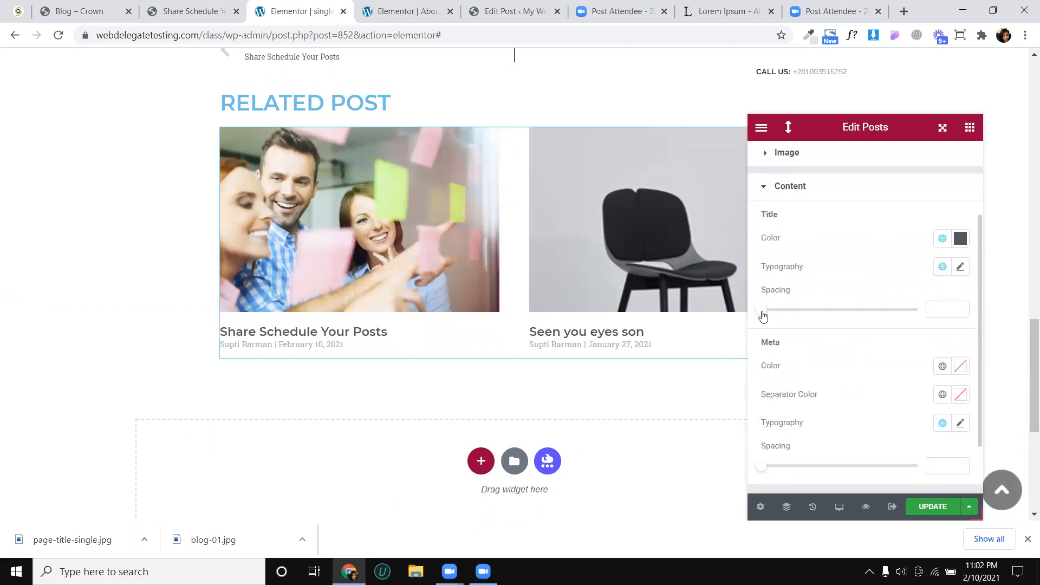
{"action": "left_click_drag", "start_coordinate": [764, 316], "coordinate": [786, 319]}
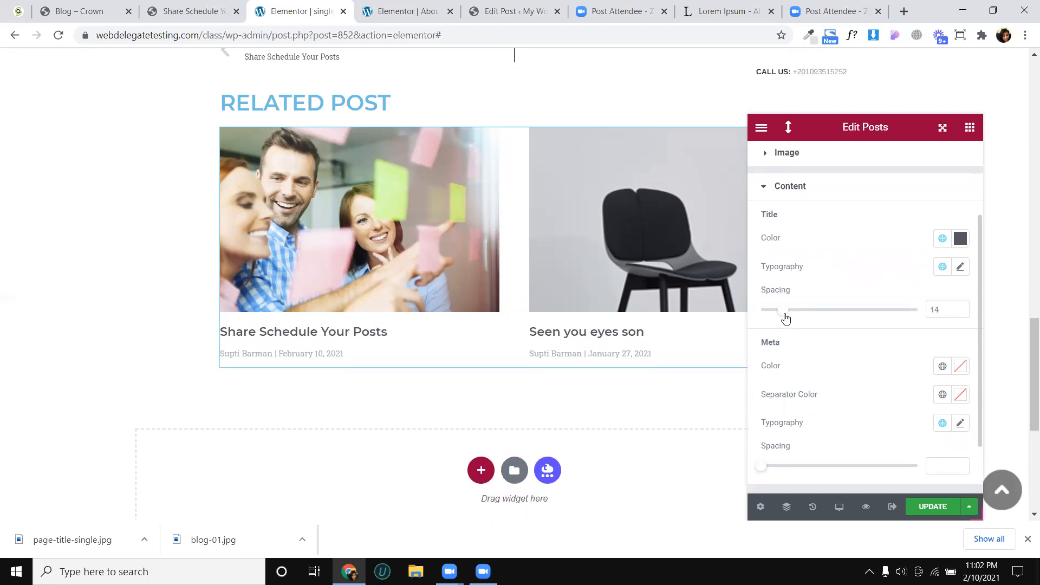
- Center the alignment of the related posts' titles and meta lines in the Posts widget's layout style
{"action": "scroll", "coordinate": [855, 305], "scroll_direction": "down", "scroll_amount": 2}
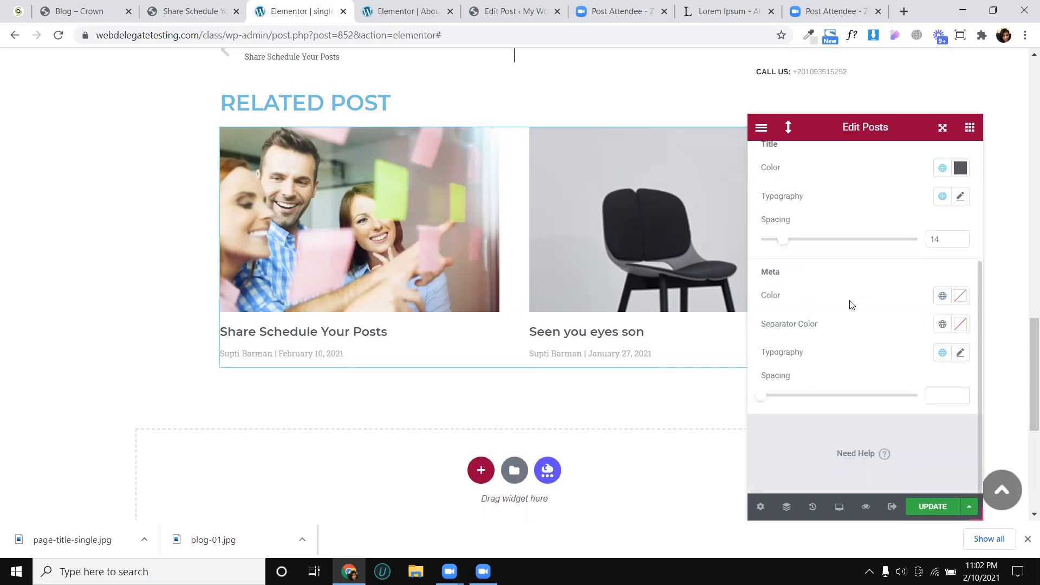
{"action": "scroll", "coordinate": [850, 305], "scroll_direction": "up", "scroll_amount": 3}
{"action": "left_click", "coordinate": [826, 198]}
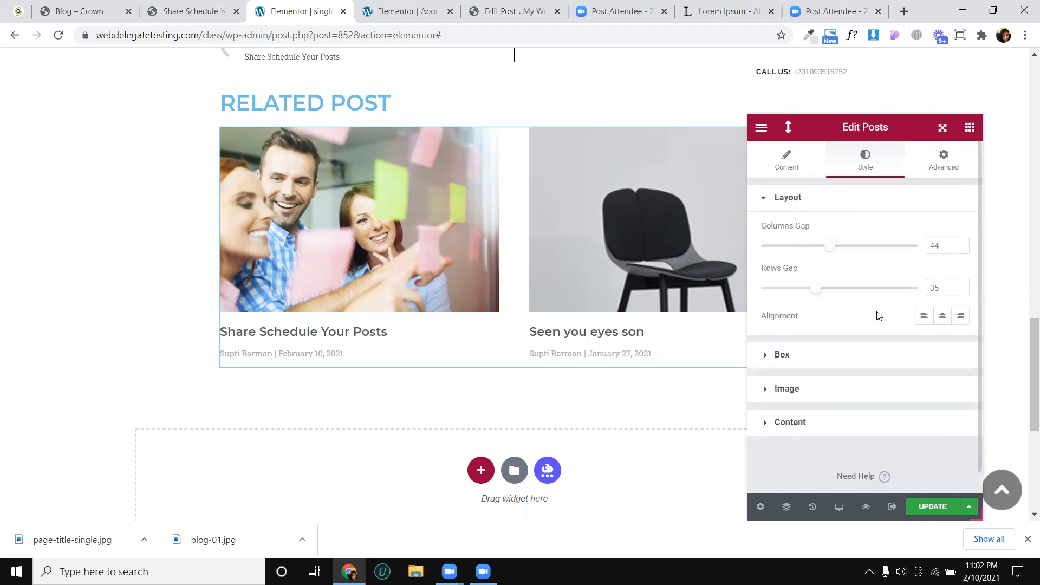
{"action": "left_click", "coordinate": [941, 317]}
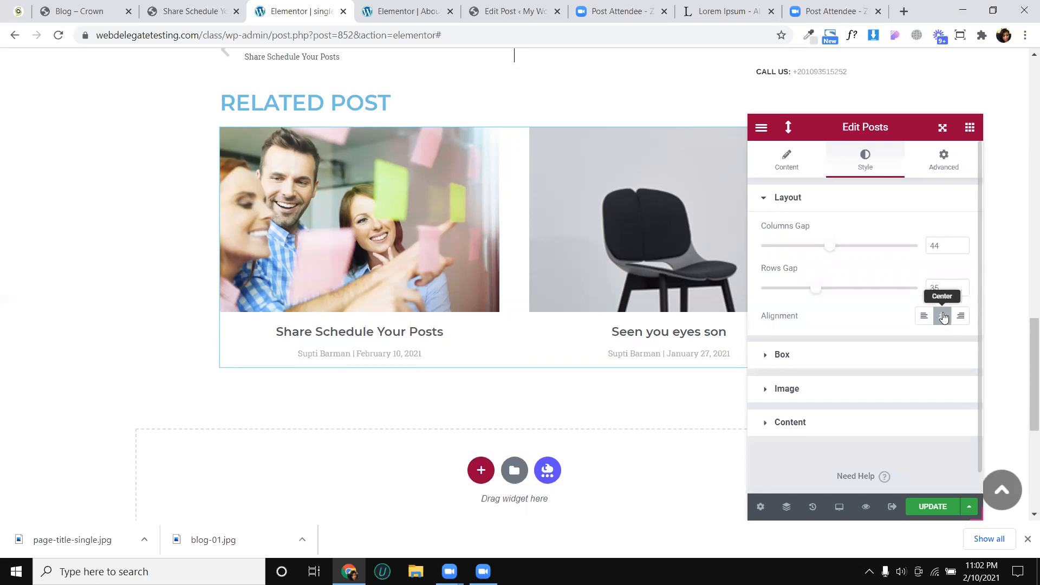
- Set the Posts widget to 3 columns and 3 posts per page
{"action": "left_click", "coordinate": [781, 169]}
{"action": "left_click", "coordinate": [877, 259]}
{"action": "left_click", "coordinate": [867, 293]}
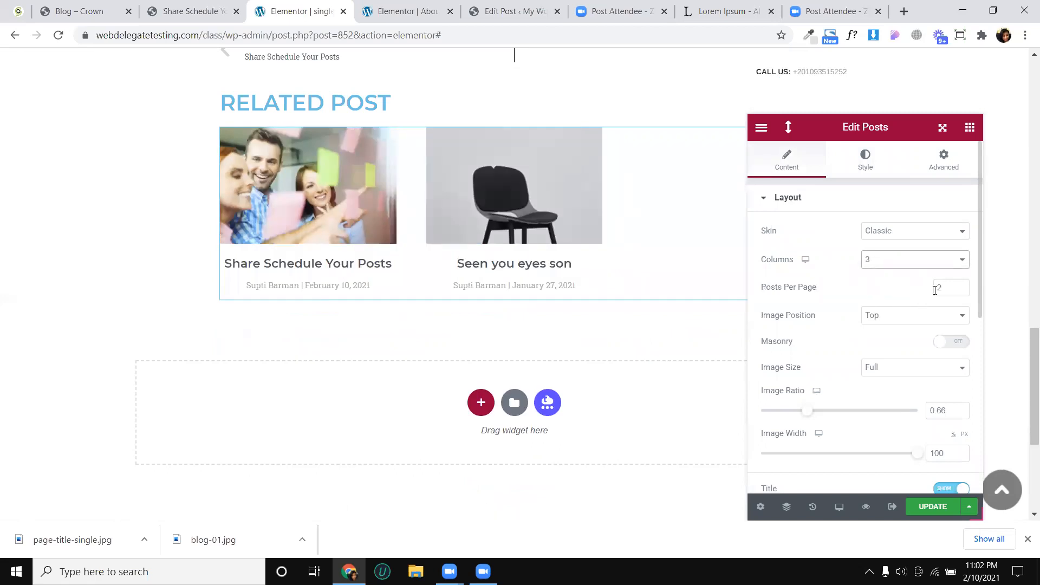
{"action": "left_click", "coordinate": [962, 286]}
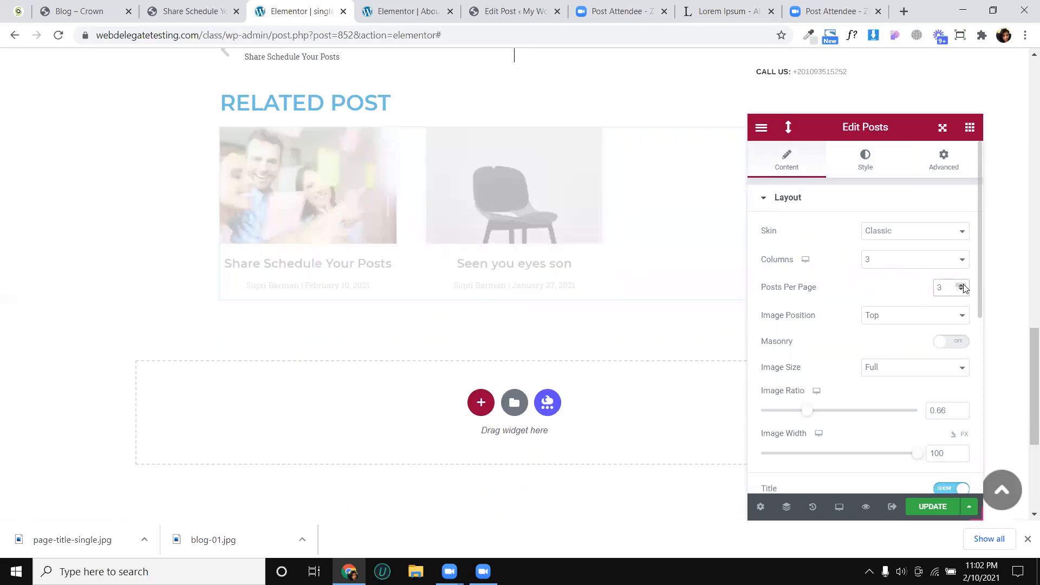
{"action": "scroll", "coordinate": [444, 277], "scroll_direction": "up", "scroll_amount": 3}
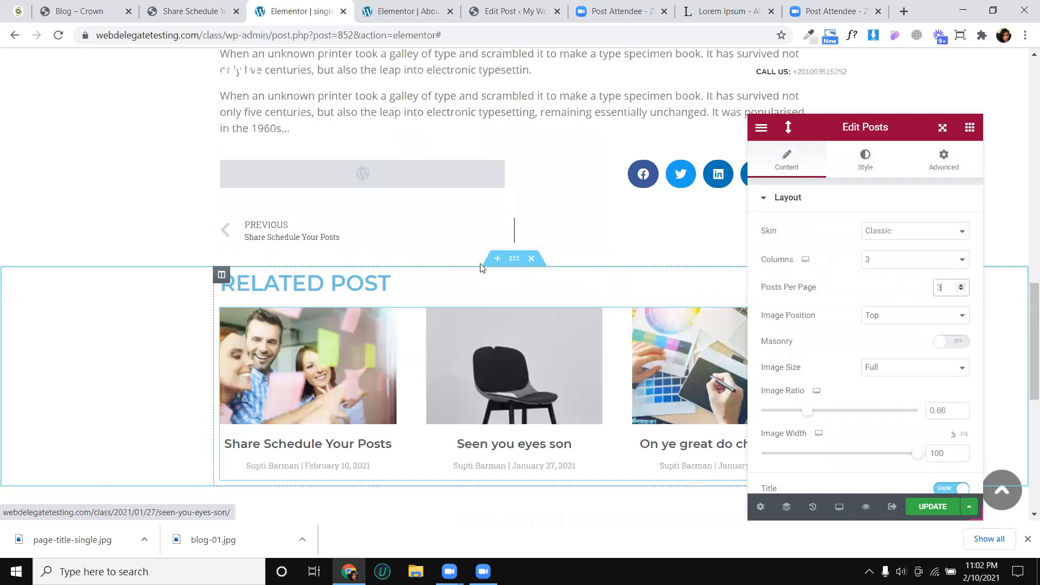
- Set the RELATED POST heading's text color to black
{"action": "scroll", "coordinate": [563, 289], "scroll_direction": "down", "scroll_amount": 2}
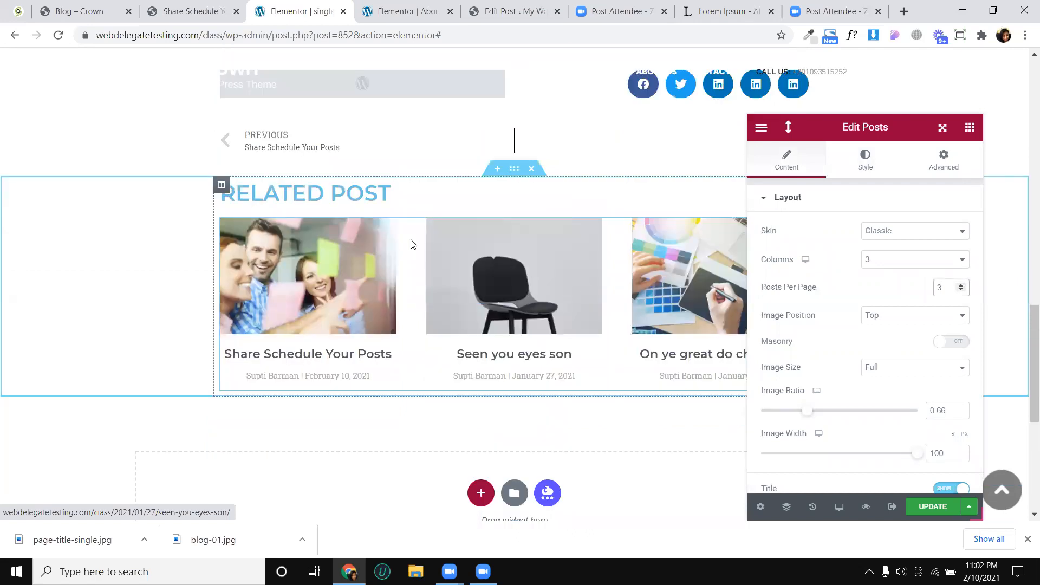
{"action": "left_click", "coordinate": [437, 195]}
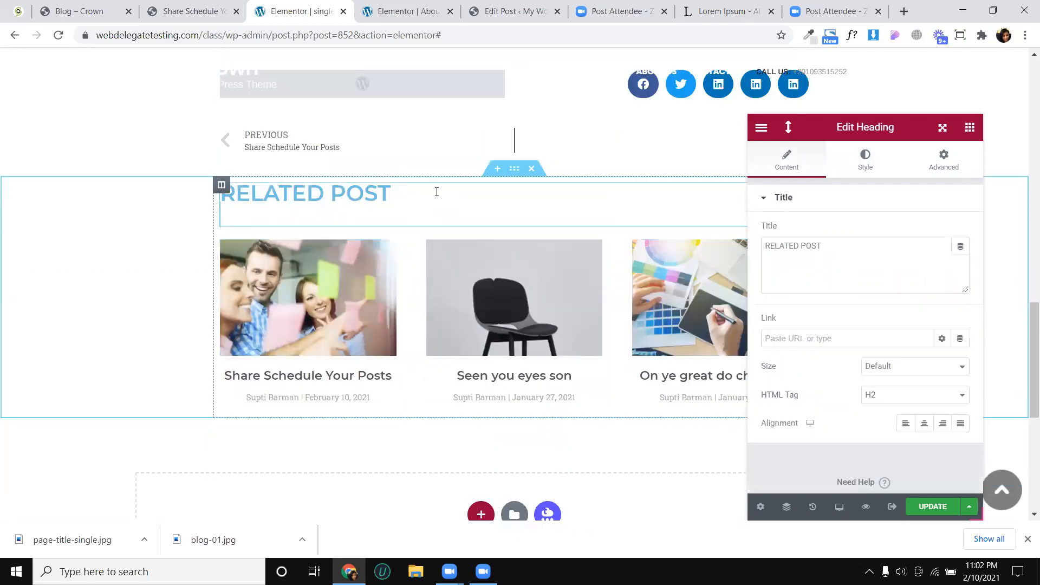
{"action": "left_click", "coordinate": [866, 163]}
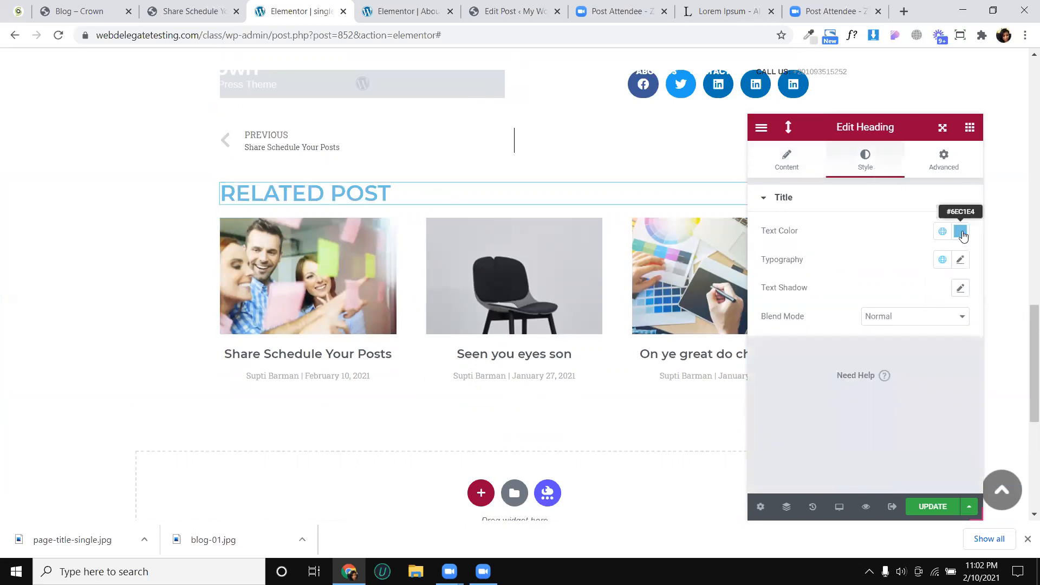
{"action": "left_click", "coordinate": [961, 232]}
{"action": "left_click", "coordinate": [961, 232]}
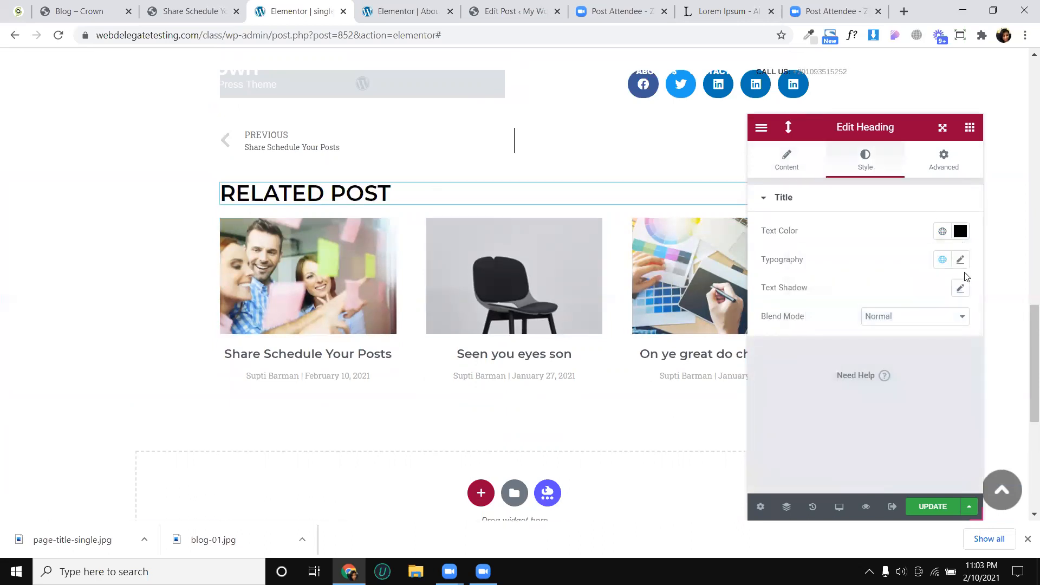
- Set the RELATED POST heading's font size to 15 px and update the template
{"action": "left_click", "coordinate": [961, 259]}
{"action": "left_click", "coordinate": [948, 367]}
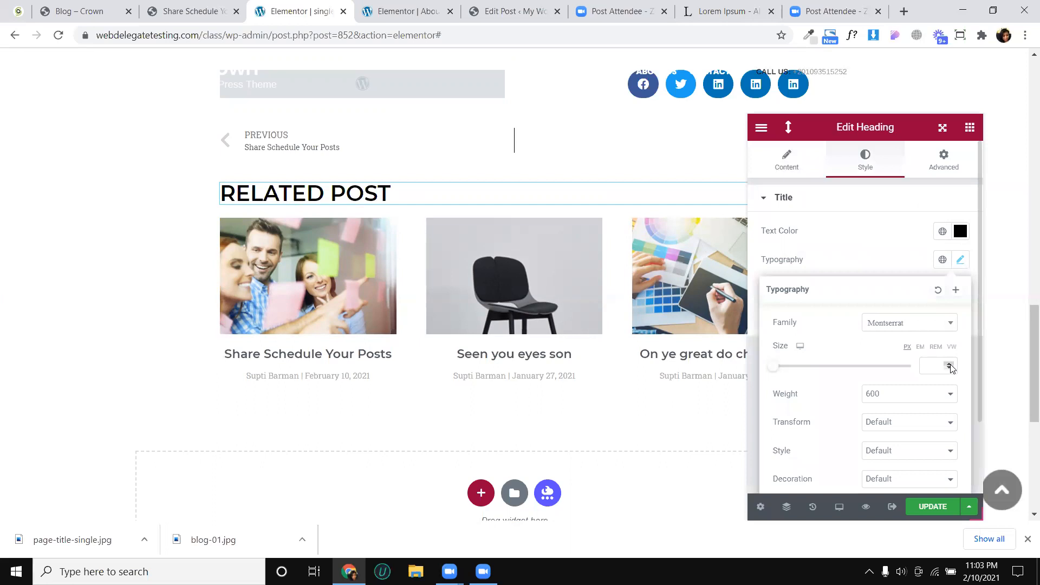
{"action": "type", "text": "3"}
{"action": "left_click", "coordinate": [950, 364]}
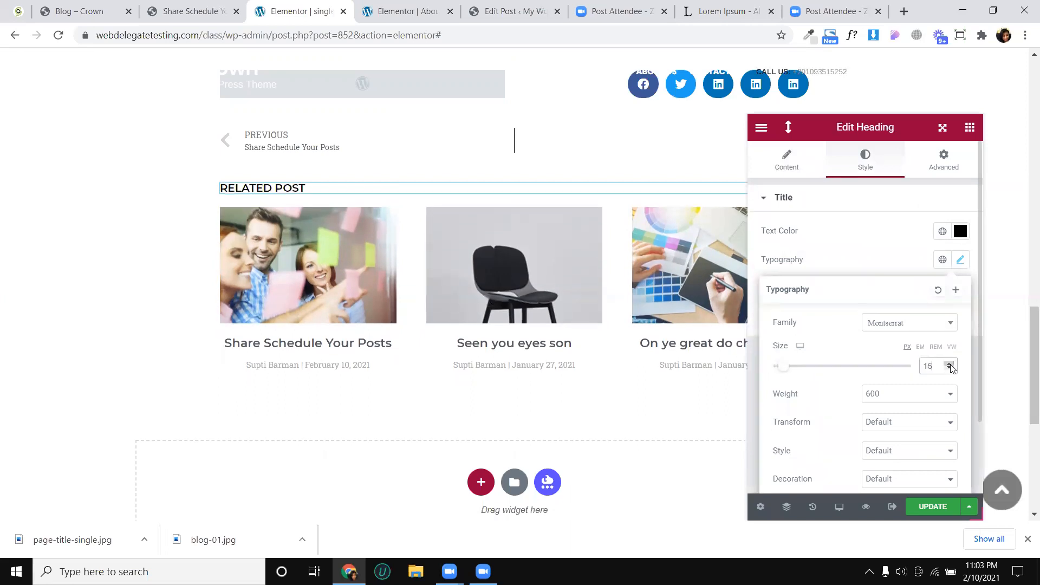
{"action": "left_click", "coordinate": [933, 509]}
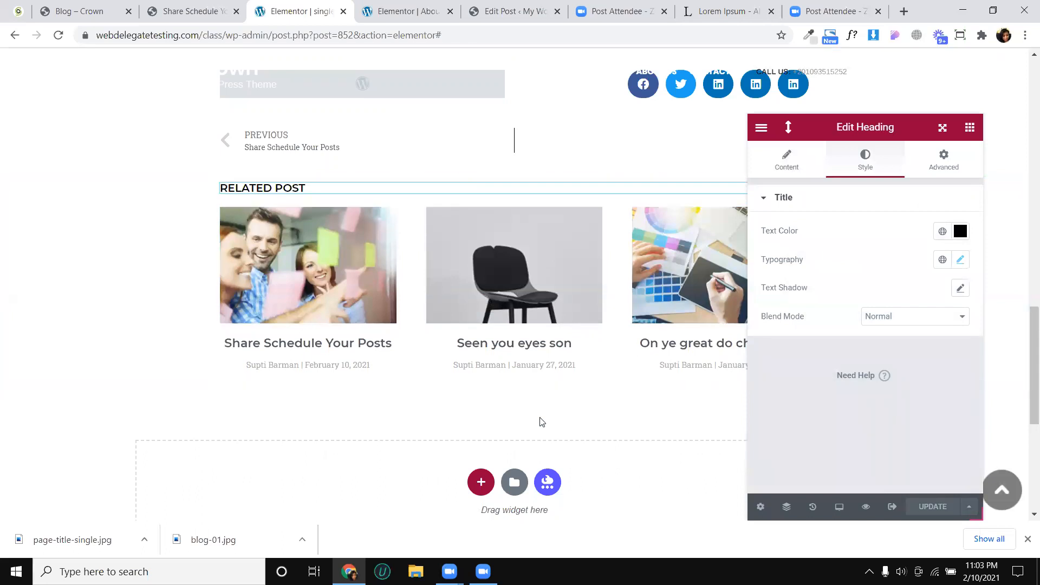
- Give the related posts section a bottom padding of 2% with the other sides at 0, and update the template
{"action": "scroll", "coordinate": [541, 413], "scroll_direction": "down", "scroll_amount": 3}
{"action": "scroll", "coordinate": [536, 381], "scroll_direction": "up", "scroll_amount": 3}
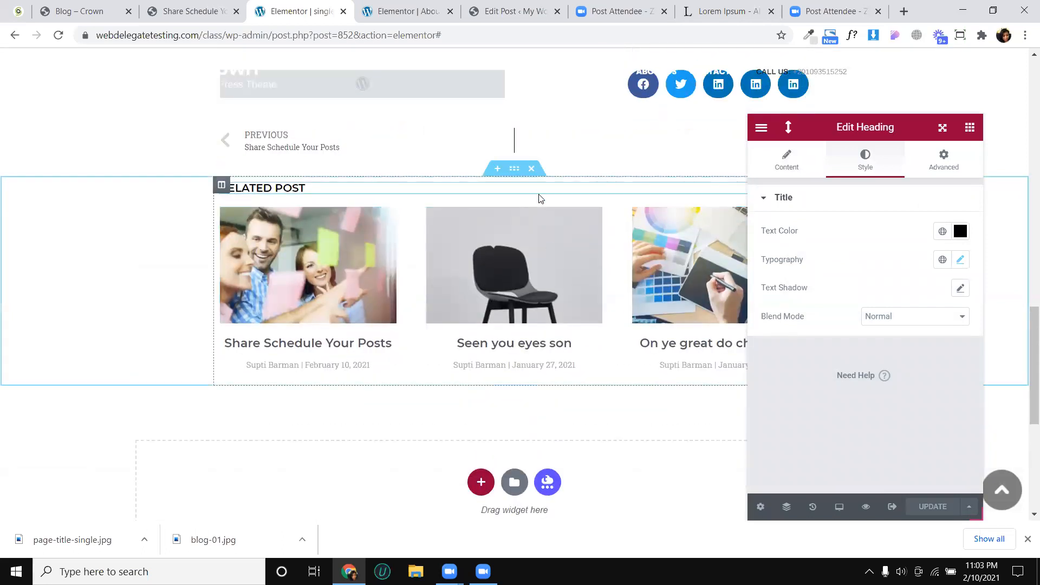
{"action": "left_click", "coordinate": [515, 170]}
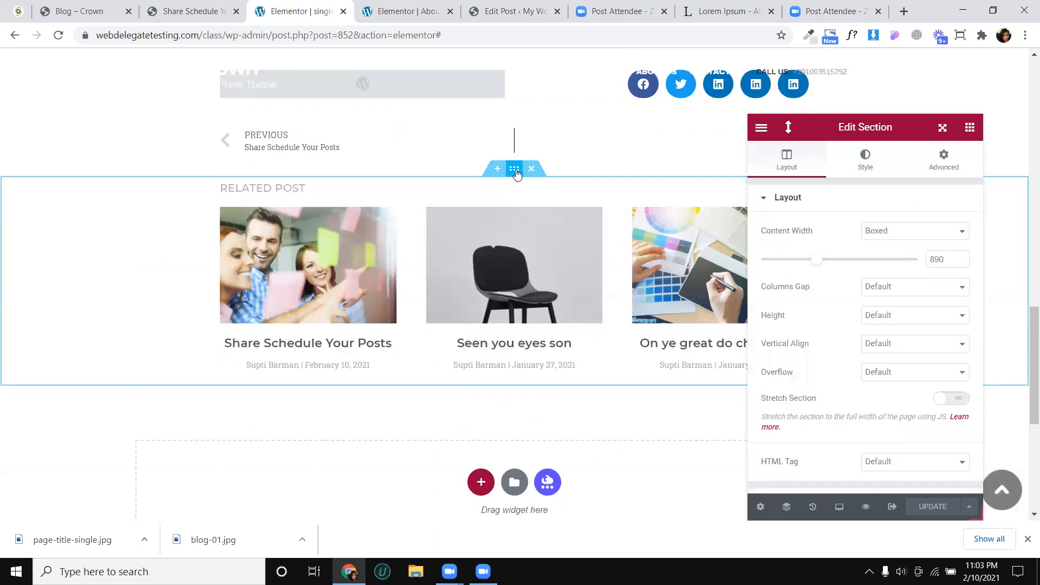
{"action": "left_click", "coordinate": [948, 168]}
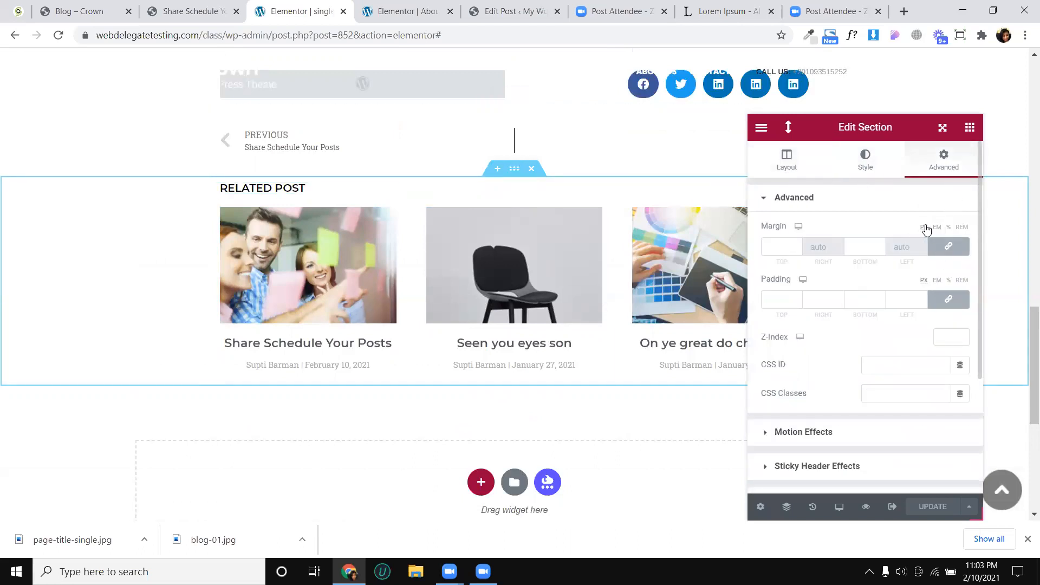
{"action": "left_click", "coordinate": [950, 295]}
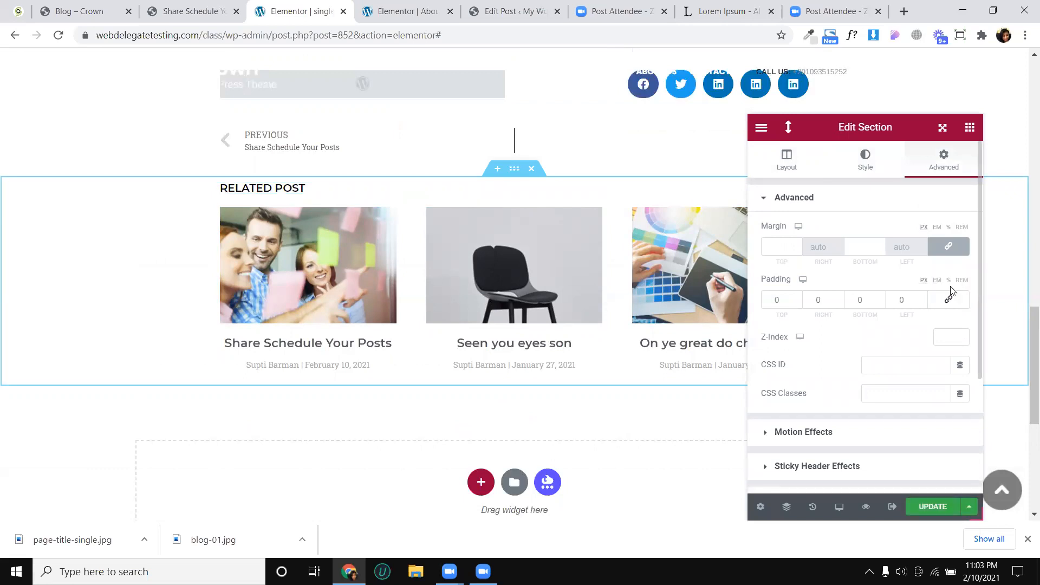
{"action": "left_click", "coordinate": [949, 280]}
{"action": "left_click", "coordinate": [882, 299]}
{"action": "type", "text": "3"}
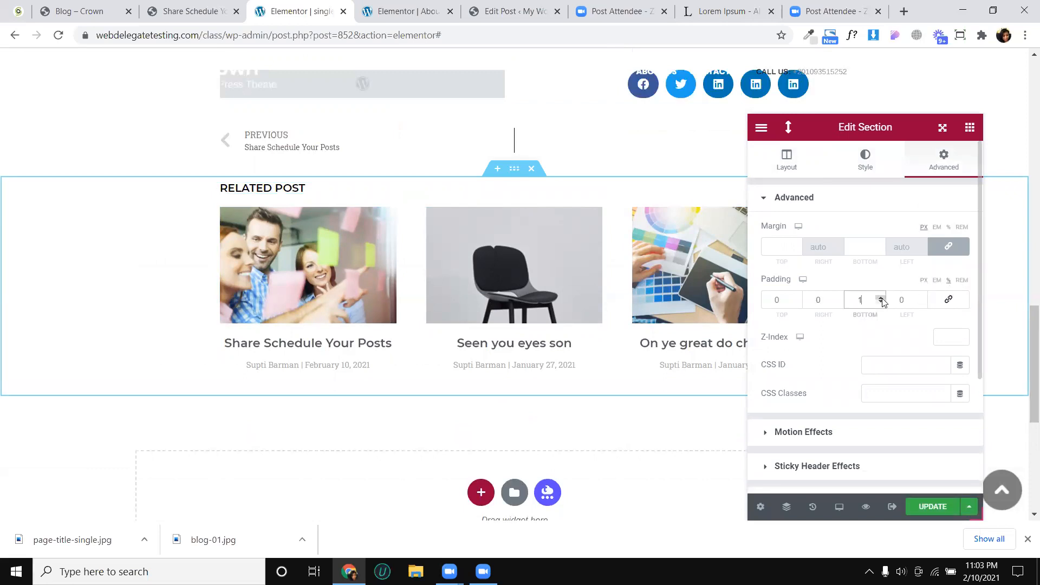
{"action": "left_click", "coordinate": [881, 302]}
{"action": "scroll", "coordinate": [594, 341], "scroll_direction": "down", "scroll_amount": 2}
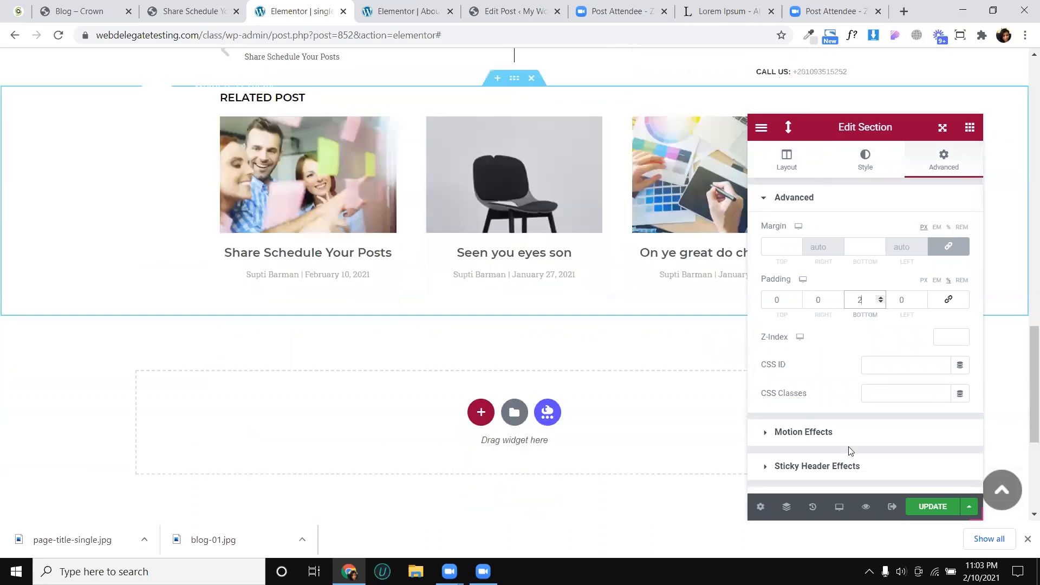
{"action": "left_click", "coordinate": [933, 507]}
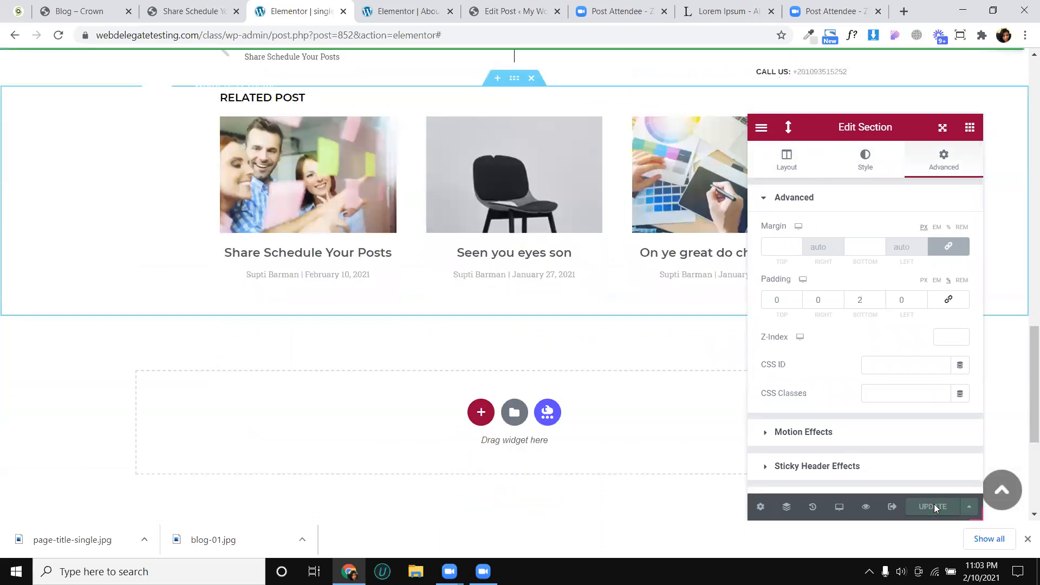
- Check the comment area on the Crown reference post and add a Post Comments widget below the related posts
{"action": "left_click", "coordinate": [183, 5]}
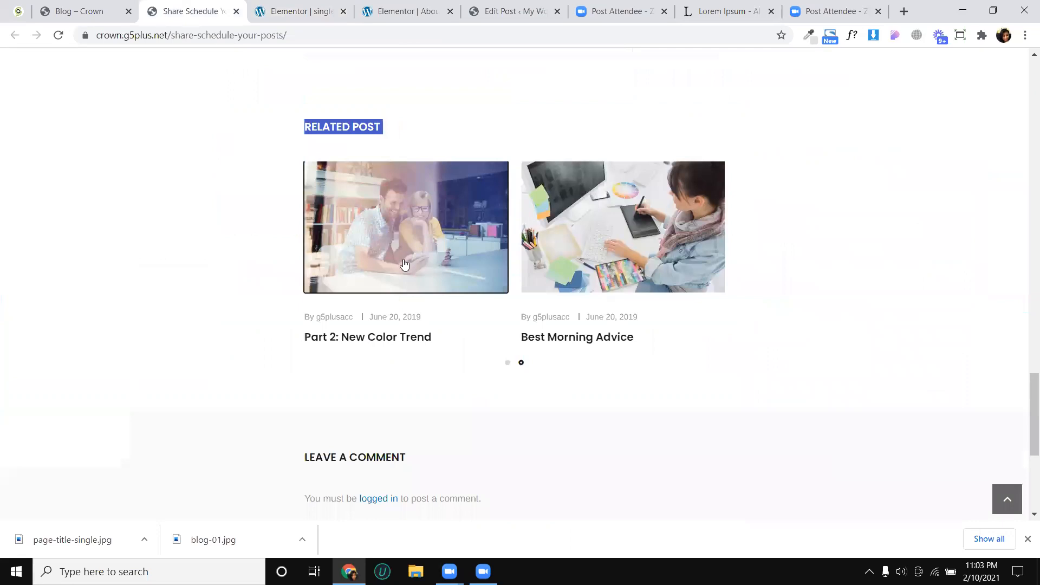
{"action": "scroll", "coordinate": [425, 288], "scroll_direction": "down", "scroll_amount": 3}
{"action": "triple_click", "coordinate": [302, 282]}
{"action": "left_click", "coordinate": [322, 12]}
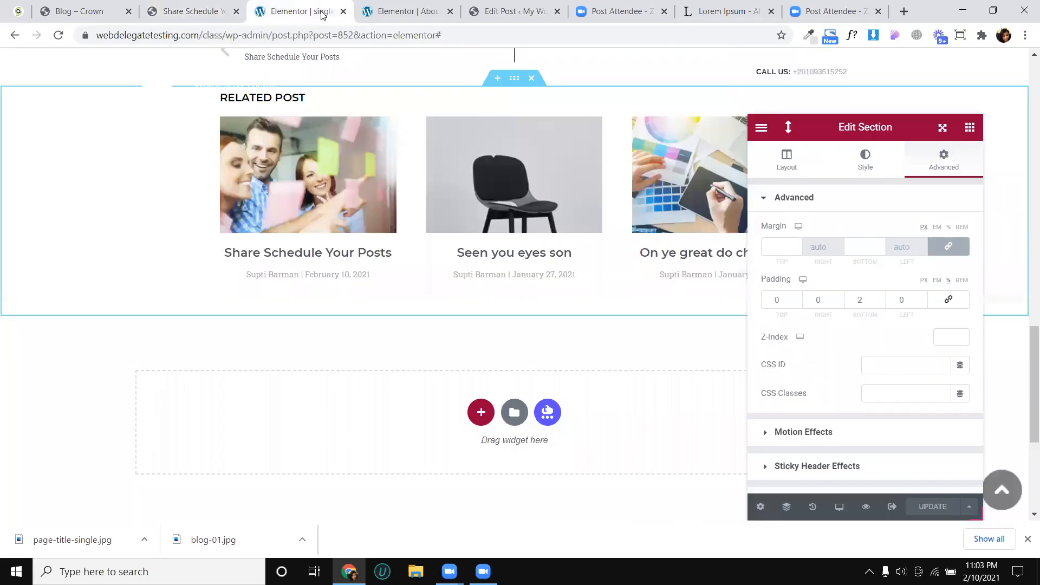
{"action": "left_click", "coordinate": [970, 128]}
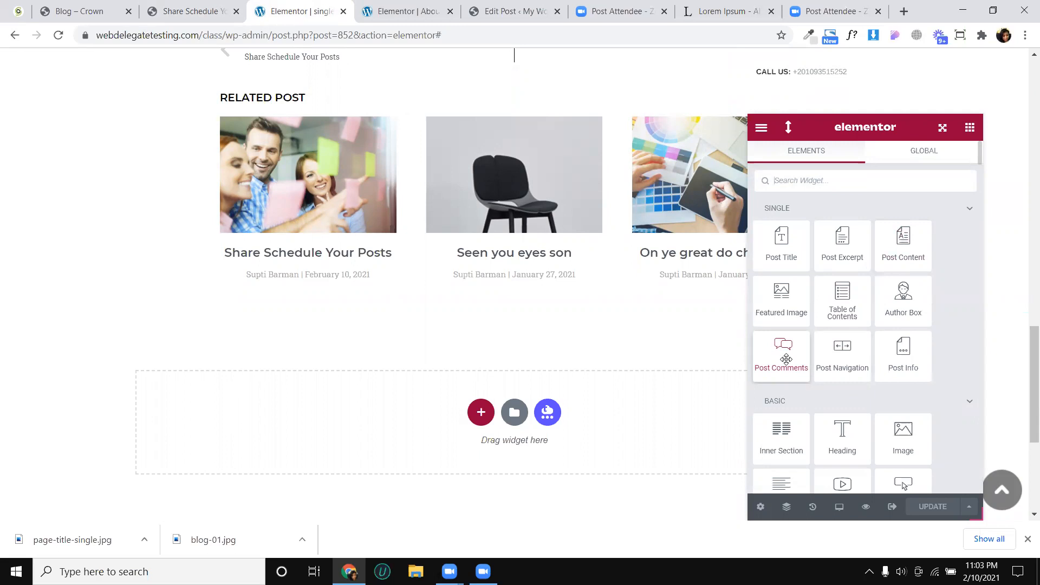
{"action": "left_click_drag", "start_coordinate": [784, 359], "coordinate": [564, 280]}
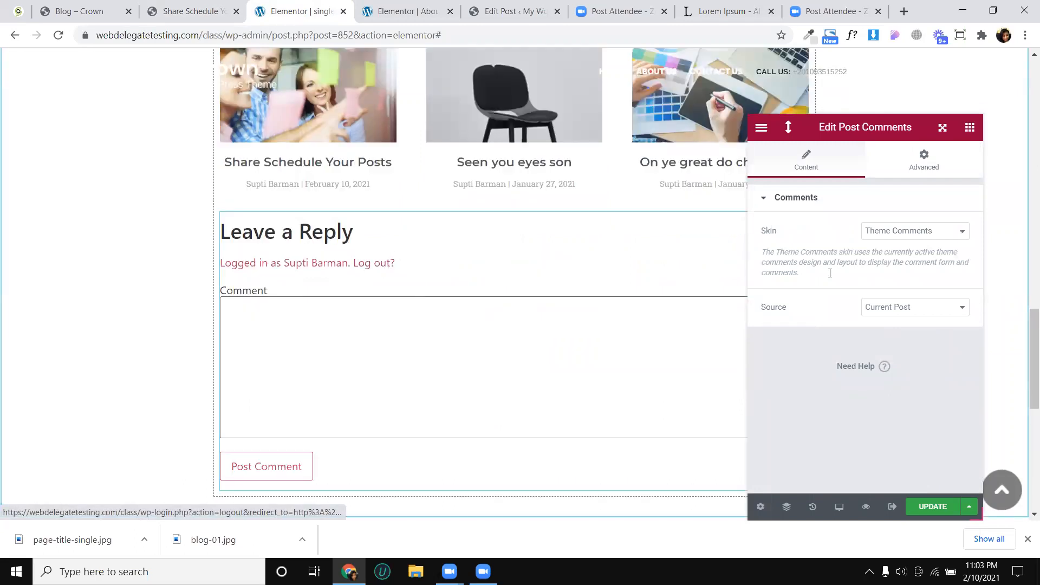
- Check the available skin and source options of the Post Comments widget
{"action": "left_click", "coordinate": [885, 233]}
{"action": "left_click", "coordinate": [886, 234]}
{"action": "left_click", "coordinate": [887, 234]}
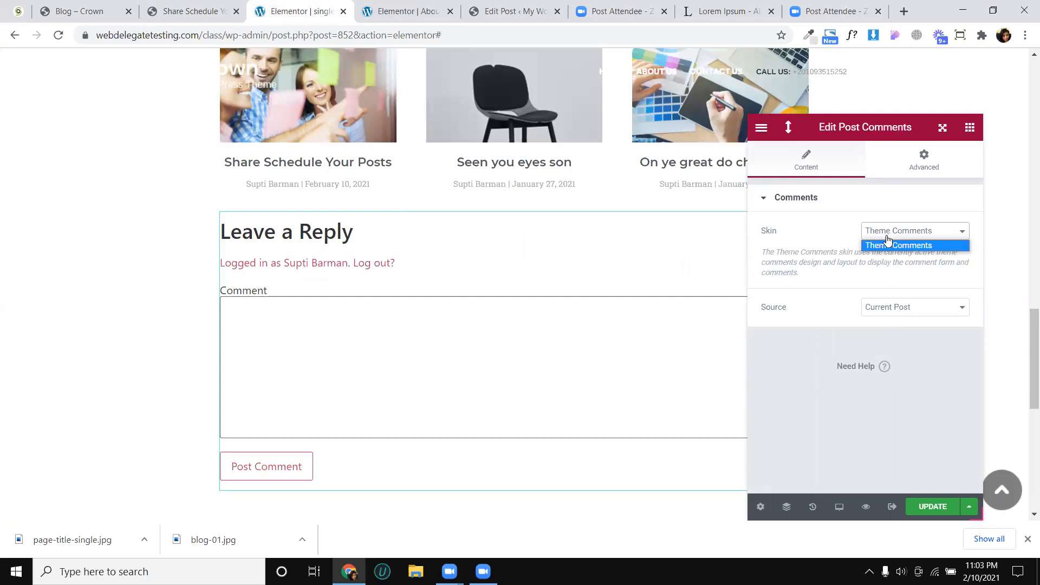
{"action": "left_click", "coordinate": [909, 316]}
{"action": "left_click", "coordinate": [908, 317]}
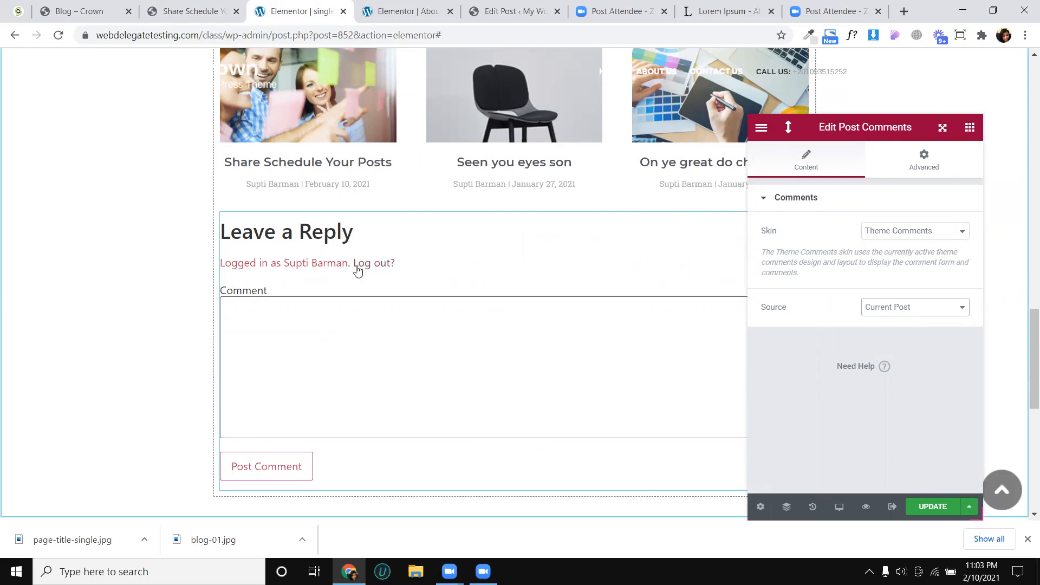
- Add a new single-column section below the related posts and comments section
{"action": "scroll", "coordinate": [438, 248], "scroll_direction": "down", "scroll_amount": 2}
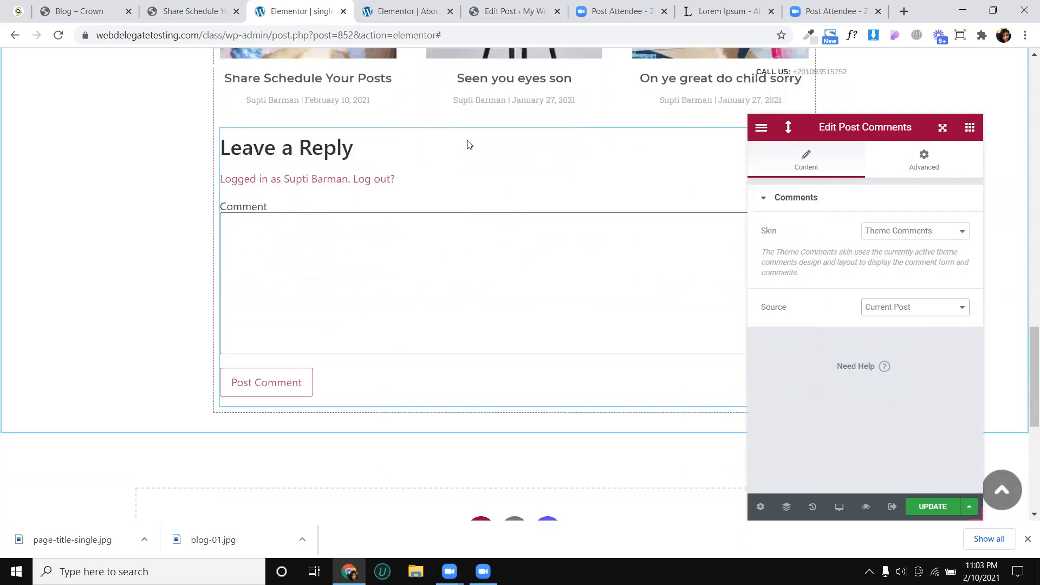
{"action": "scroll", "coordinate": [461, 162], "scroll_direction": "up", "scroll_amount": 4}
{"action": "scroll", "coordinate": [637, 187], "scroll_direction": "down", "scroll_amount": 2}
{"action": "scroll", "coordinate": [592, 255], "scroll_direction": "down", "scroll_amount": 6}
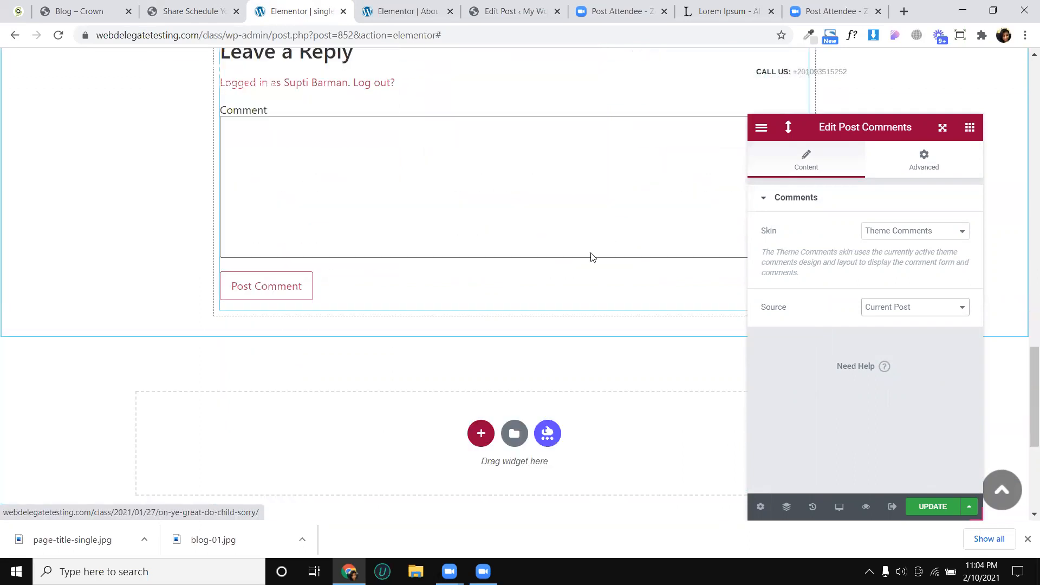
{"action": "left_click", "coordinate": [481, 344]}
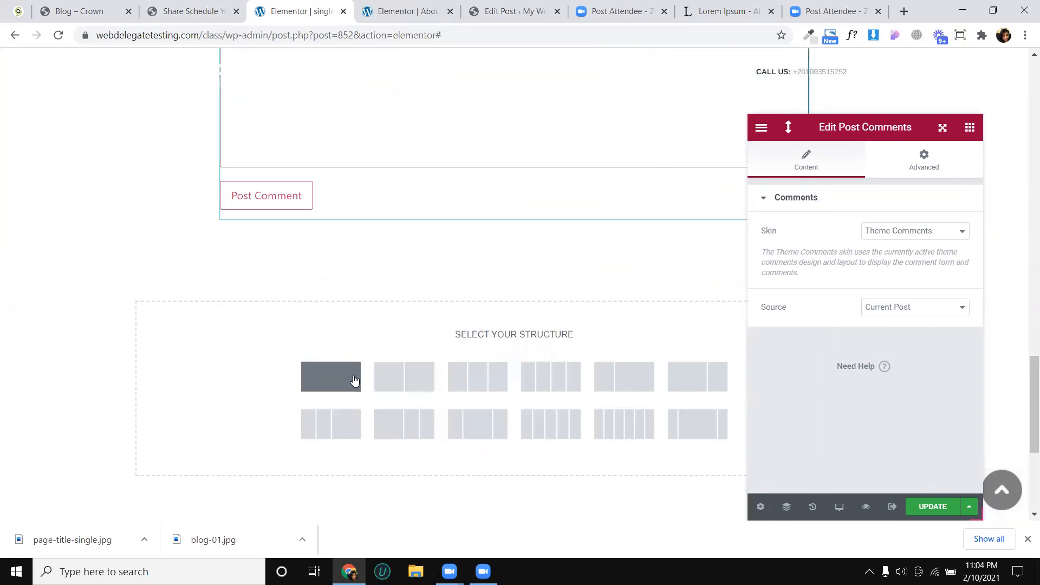
{"action": "left_click", "coordinate": [354, 381]}
{"action": "scroll", "coordinate": [600, 167], "scroll_direction": "up", "scroll_amount": 2}
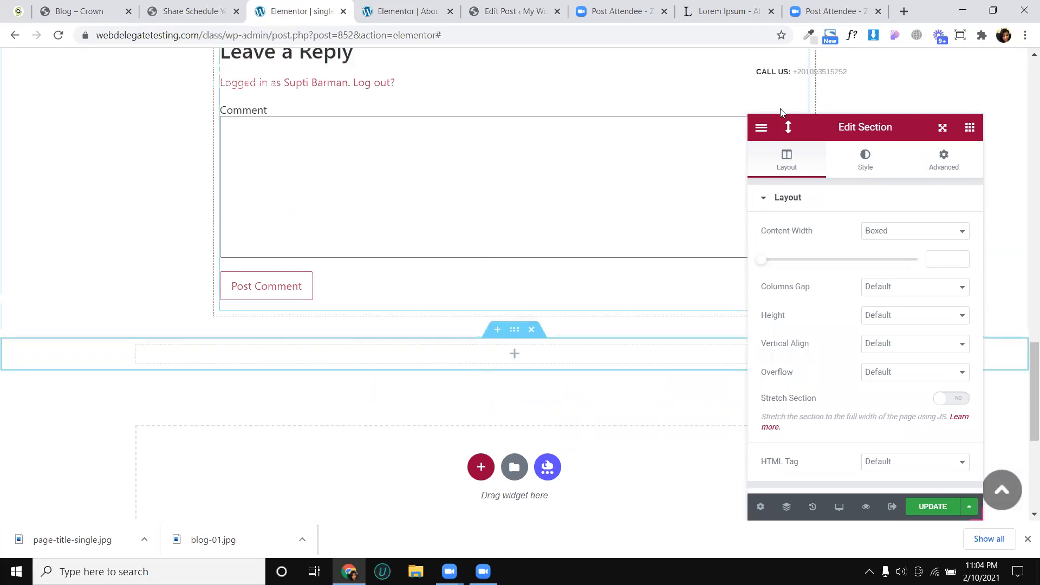
{"action": "scroll", "coordinate": [785, 109], "scroll_direction": "up", "scroll_amount": 2}
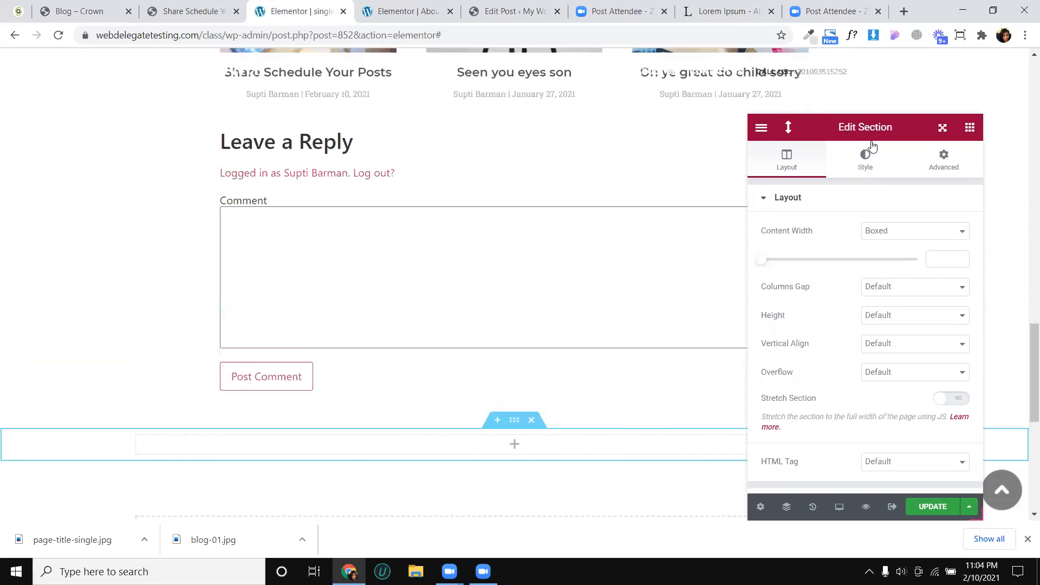
- Move the Post Comments widget into the new section by pasting a copy there and deleting the original
{"action": "left_click_drag", "start_coordinate": [868, 144], "coordinate": [926, 144]}
{"action": "left_click_drag", "start_coordinate": [801, 137], "coordinate": [630, 158]}
{"action": "left_click_drag", "start_coordinate": [795, 136], "coordinate": [500, 179]}
{"action": "right_click", "coordinate": [500, 160]}
{"action": "left_click", "coordinate": [520, 212]}
{"action": "scroll", "coordinate": [417, 279], "scroll_direction": "down", "scroll_amount": 3}
{"action": "right_click", "coordinate": [411, 271]}
{"action": "left_click", "coordinate": [435, 366]}
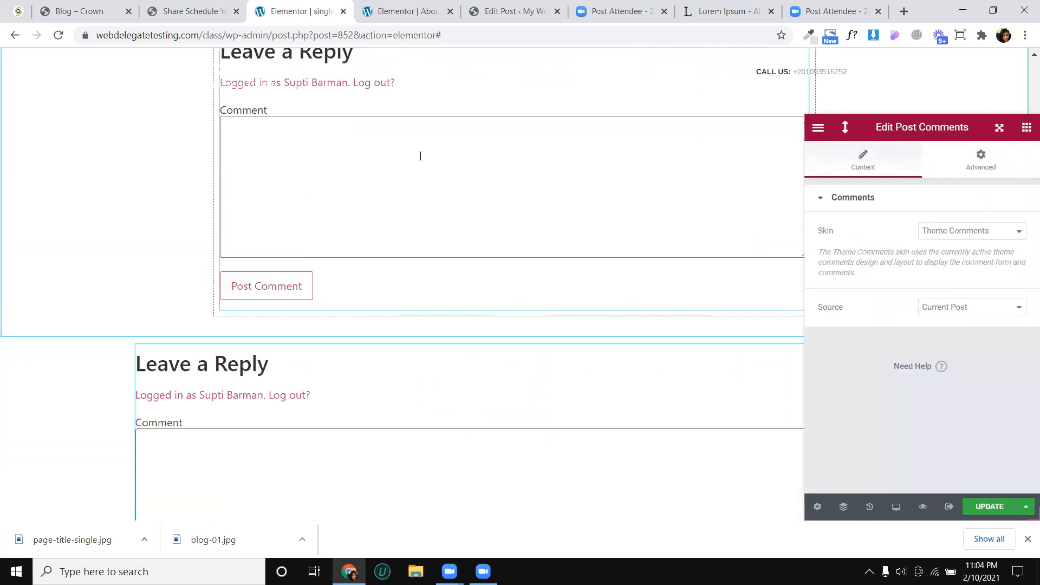
{"action": "right_click", "coordinate": [420, 156]}
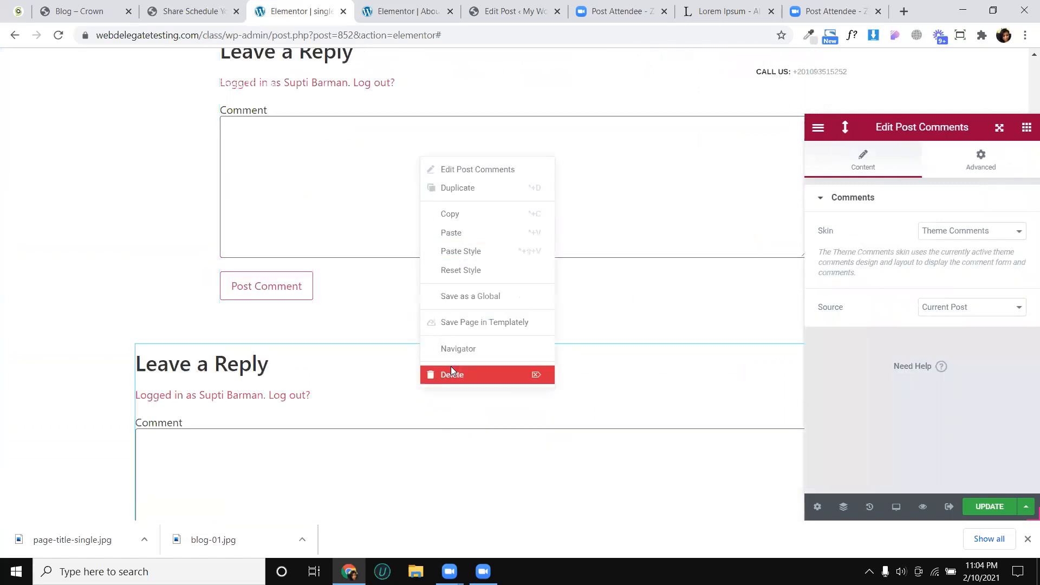
{"action": "left_click", "coordinate": [452, 373]}
- Set the comment section's boxed content width to 890 and update the template
{"action": "scroll", "coordinate": [503, 184], "scroll_direction": "up", "scroll_amount": 2}
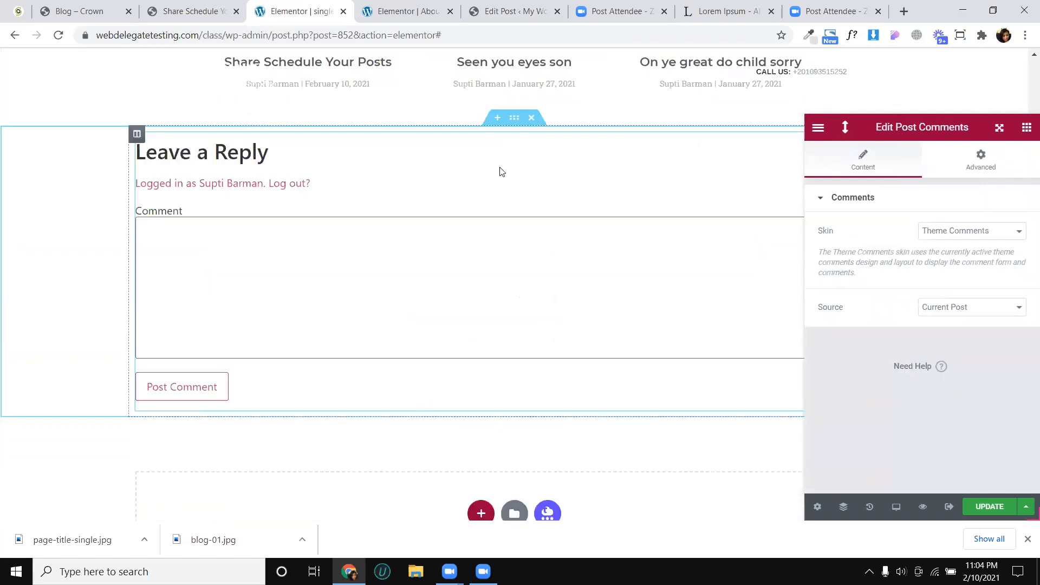
{"action": "left_click", "coordinate": [515, 121]}
{"action": "left_click", "coordinate": [986, 260]}
{"action": "type", "text": "890"}
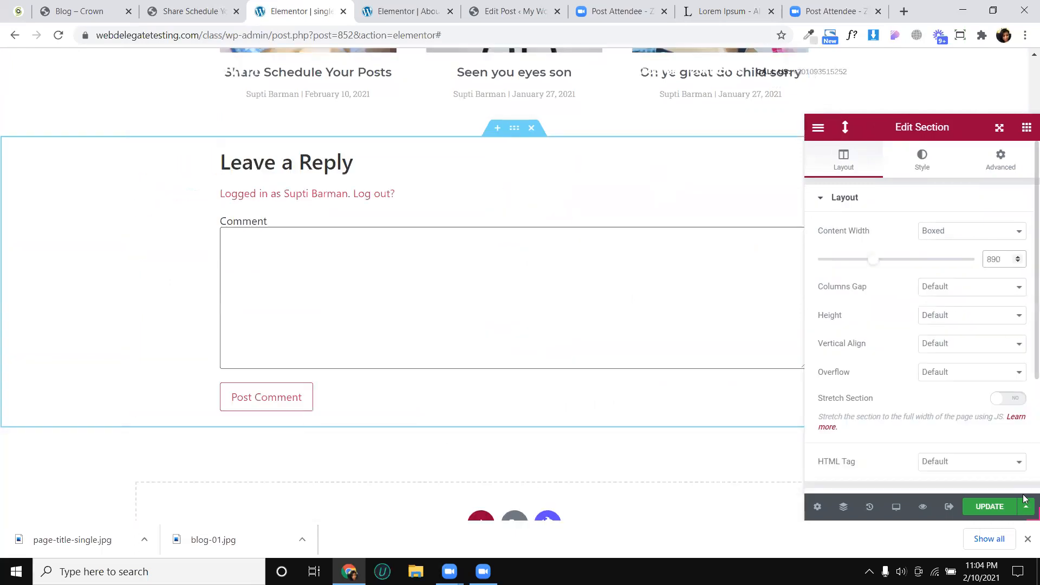
{"action": "left_click", "coordinate": [990, 506]}
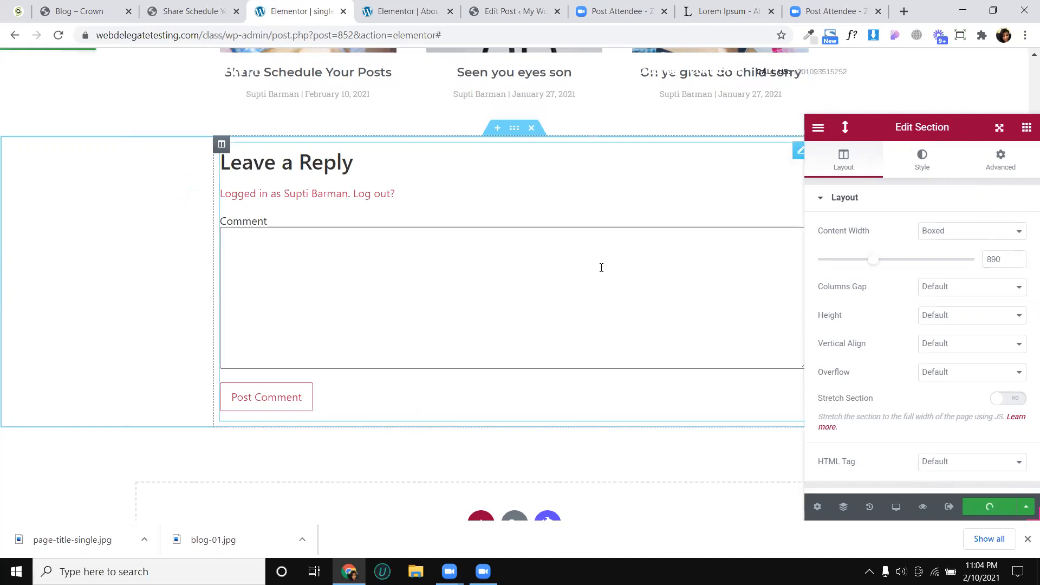
- Switch to the mobile preview and examine the layout of the related posts, share buttons and post content
{"action": "scroll", "coordinate": [706, 367], "scroll_direction": "up", "scroll_amount": 3}
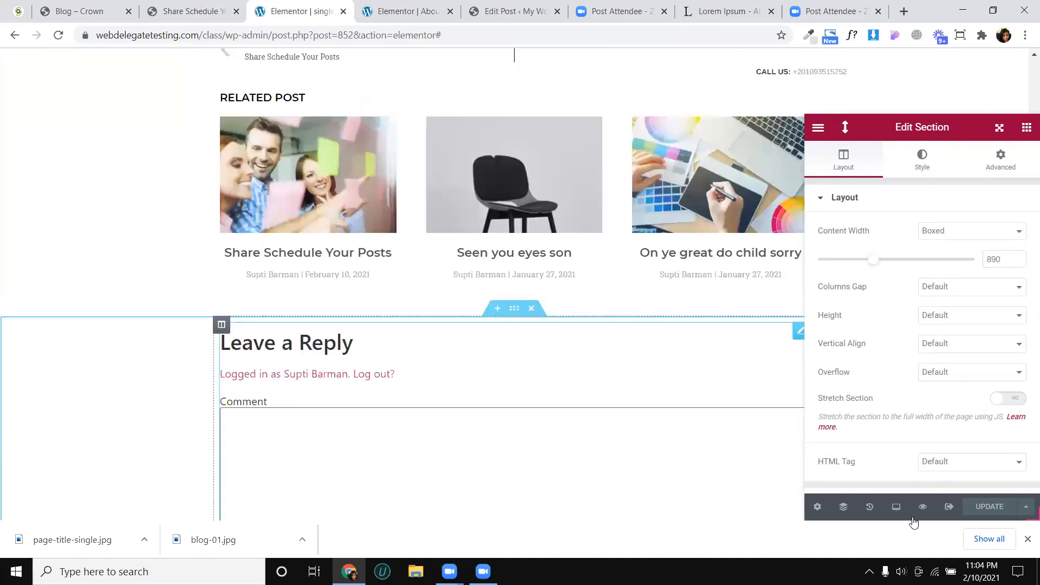
{"action": "mouse_move", "coordinate": [898, 511]}
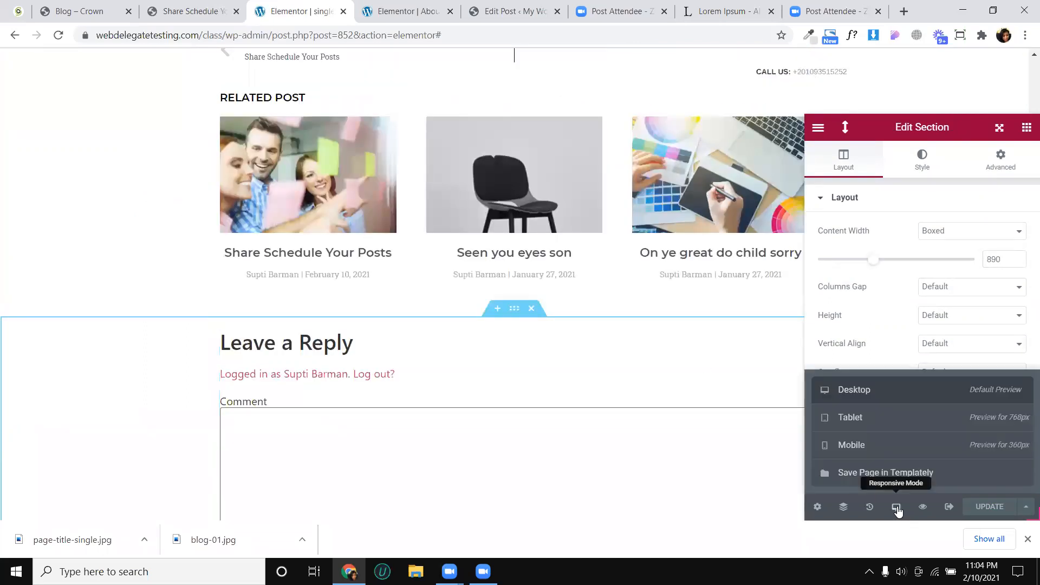
{"action": "left_click", "coordinate": [878, 454]}
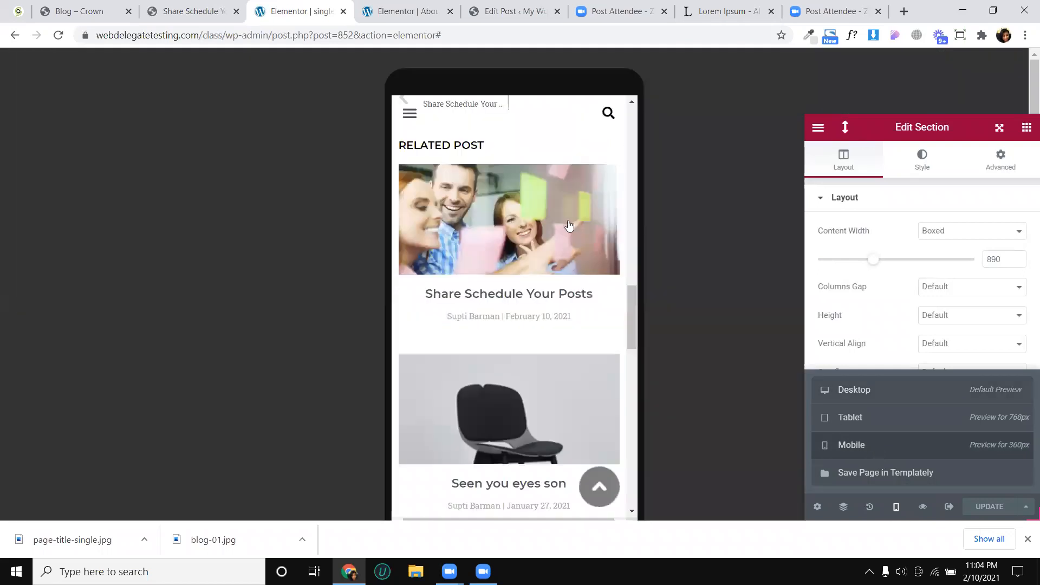
{"action": "scroll", "coordinate": [569, 225], "scroll_direction": "down", "scroll_amount": 7}
{"action": "scroll", "coordinate": [511, 231], "scroll_direction": "up", "scroll_amount": 10}
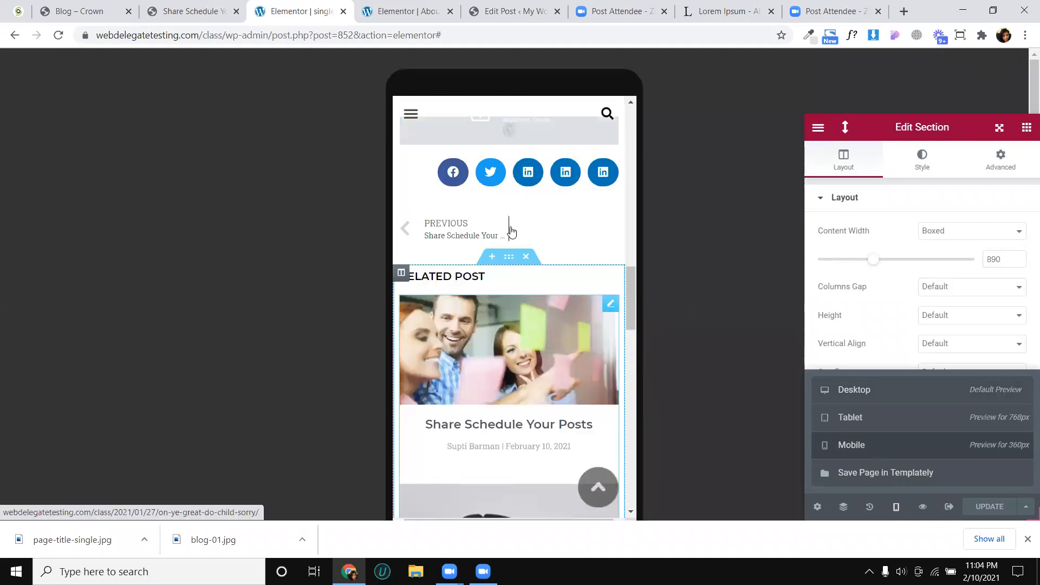
{"action": "scroll", "coordinate": [511, 232], "scroll_direction": "up", "scroll_amount": 5}
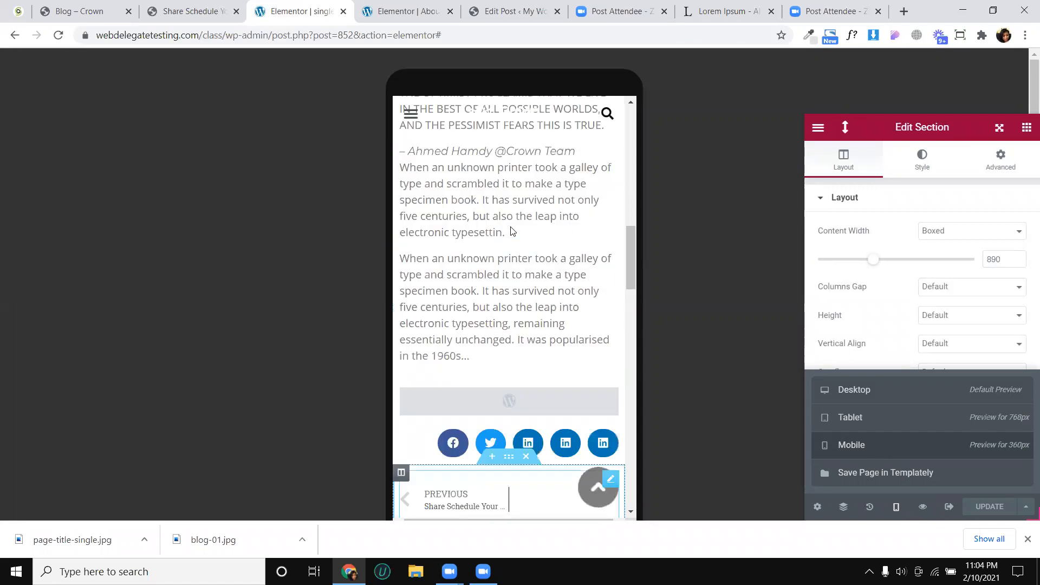
- Center the share buttons below the post content in the mobile layout
{"action": "scroll", "coordinate": [512, 231], "scroll_direction": "down", "scroll_amount": 3}
{"action": "scroll", "coordinate": [470, 250], "scroll_direction": "up", "scroll_amount": 5}
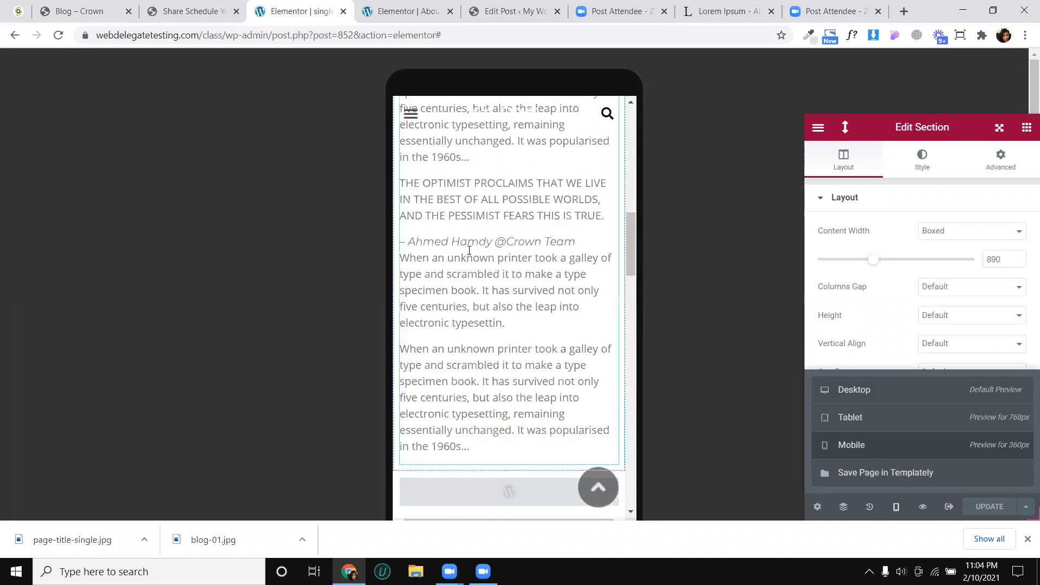
{"action": "scroll", "coordinate": [471, 255], "scroll_direction": "up", "scroll_amount": 10}
{"action": "scroll", "coordinate": [455, 227], "scroll_direction": "up", "scroll_amount": 3}
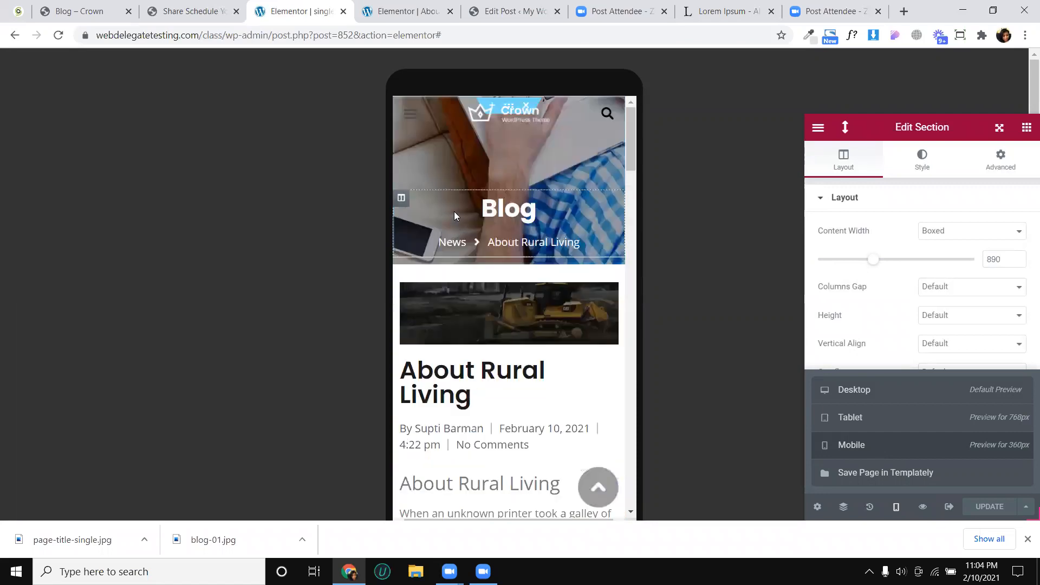
{"action": "scroll", "coordinate": [459, 202], "scroll_direction": "down", "scroll_amount": 3}
{"action": "scroll", "coordinate": [510, 269], "scroll_direction": "down", "scroll_amount": 7}
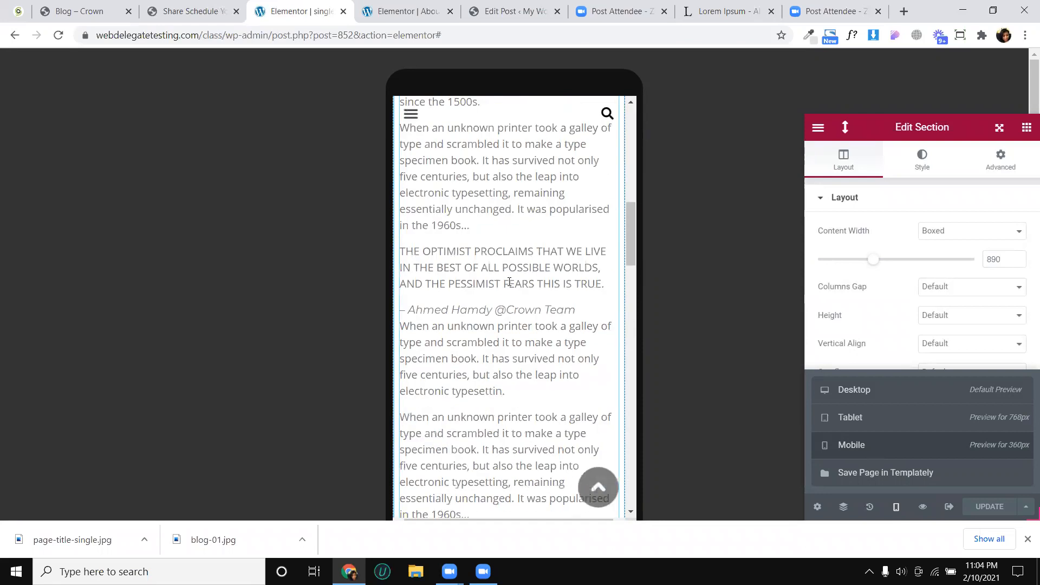
{"action": "scroll", "coordinate": [422, 243], "scroll_direction": "down", "scroll_amount": 6}
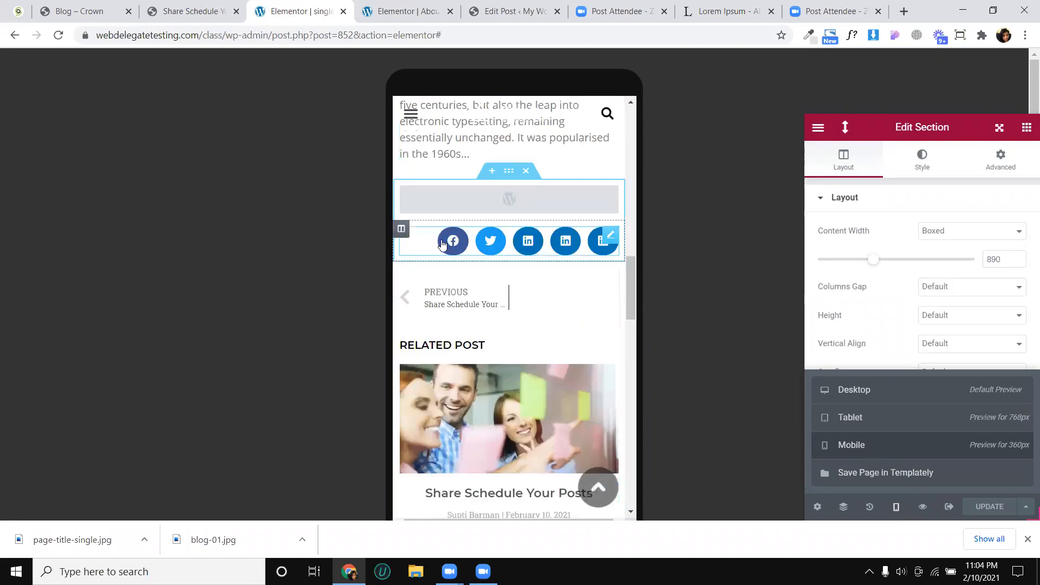
{"action": "scroll", "coordinate": [994, 386], "scroll_direction": "down", "scroll_amount": 5}
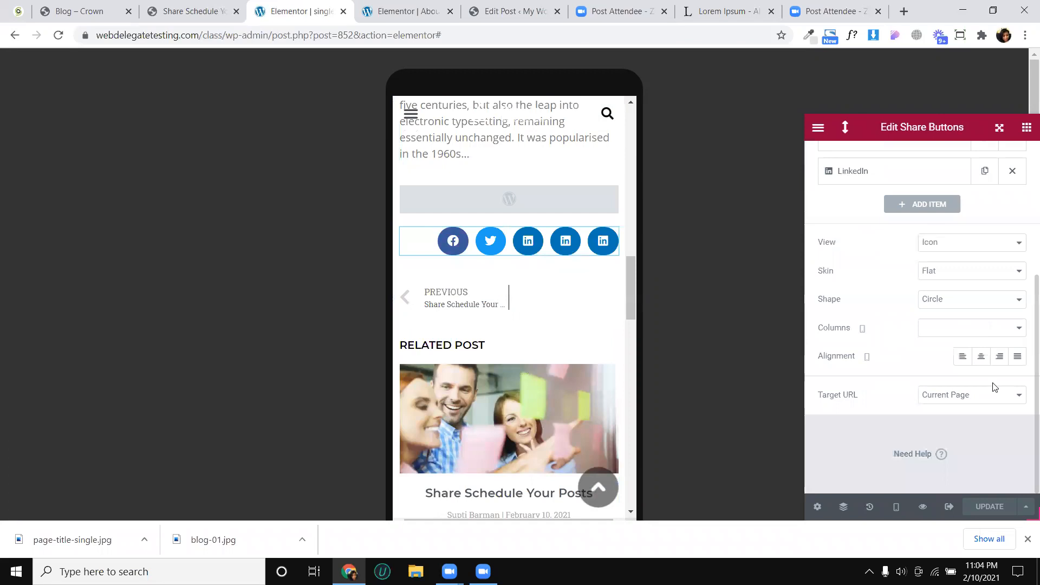
{"action": "left_click", "coordinate": [984, 356]}
- Set the related posts widget to 2 columns in the mobile layout
{"action": "scroll", "coordinate": [522, 363], "scroll_direction": "down", "scroll_amount": 2}
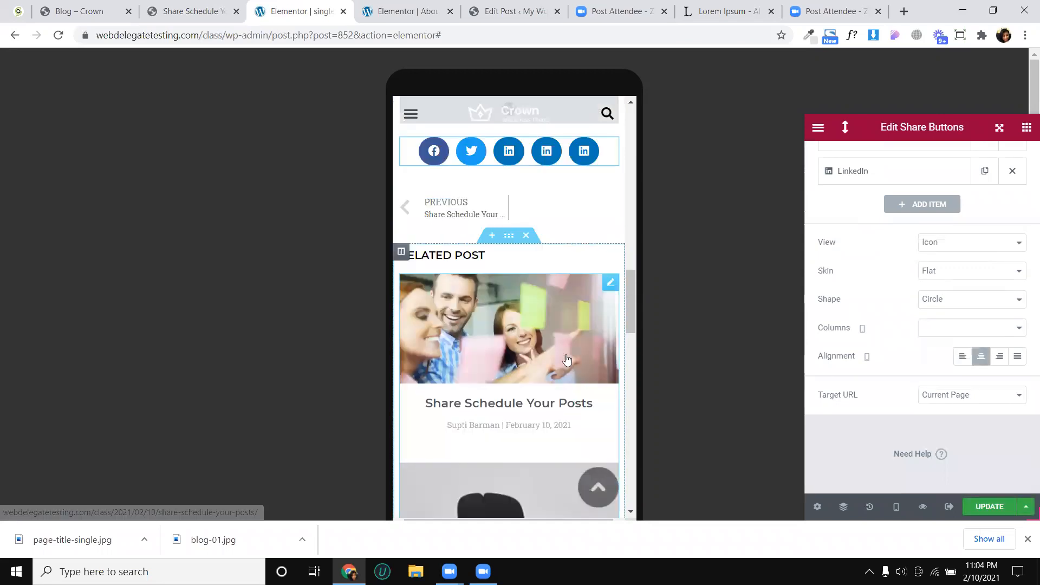
{"action": "scroll", "coordinate": [569, 342], "scroll_direction": "down", "scroll_amount": 2}
{"action": "scroll", "coordinate": [522, 324], "scroll_direction": "down", "scroll_amount": 4}
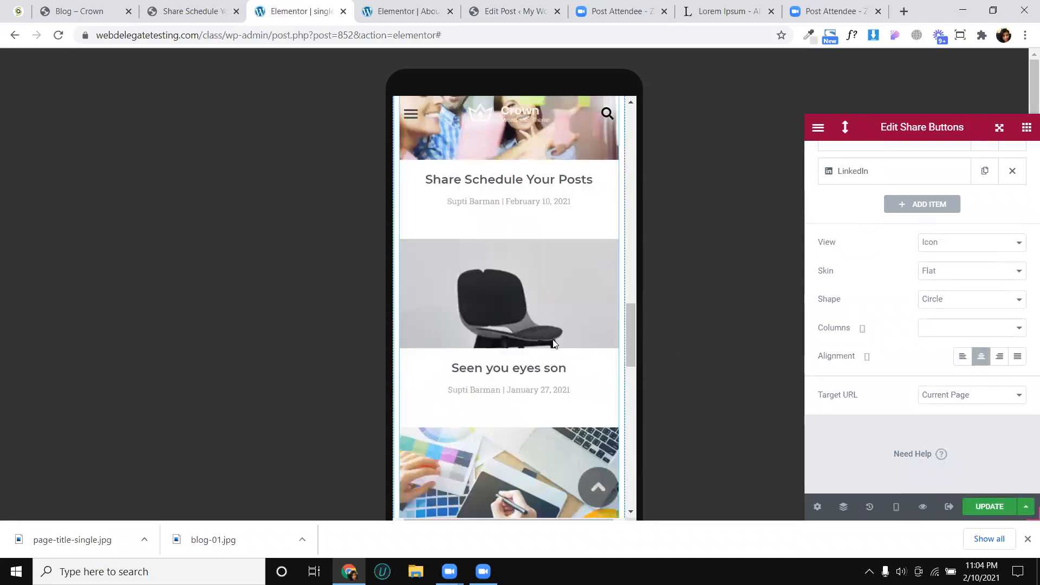
{"action": "scroll", "coordinate": [549, 382], "scroll_direction": "down", "scroll_amount": 3}
{"action": "scroll", "coordinate": [545, 335], "scroll_direction": "up", "scroll_amount": 5}
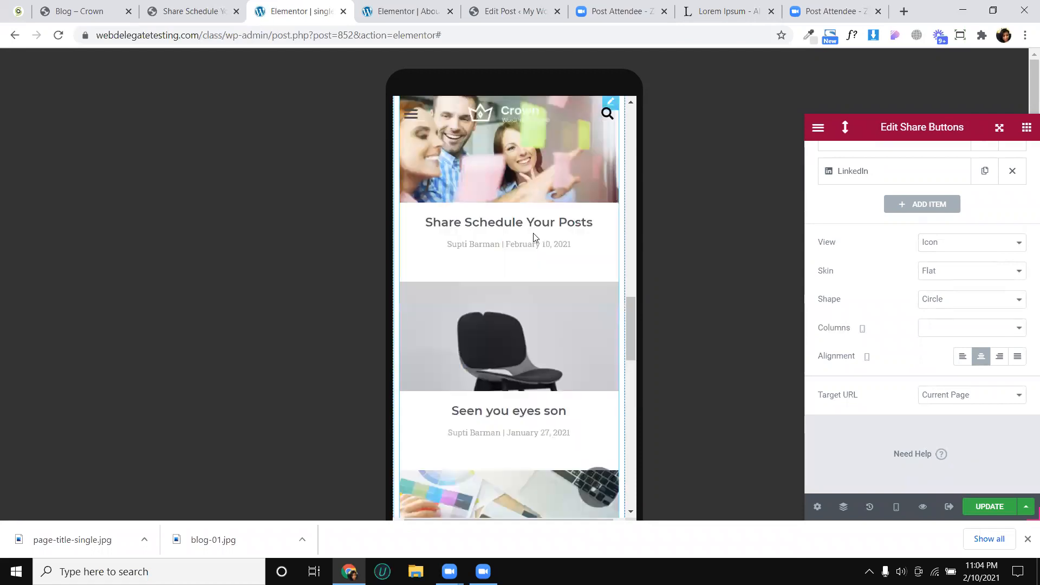
{"action": "left_click", "coordinate": [534, 237]}
{"action": "left_click", "coordinate": [938, 260]}
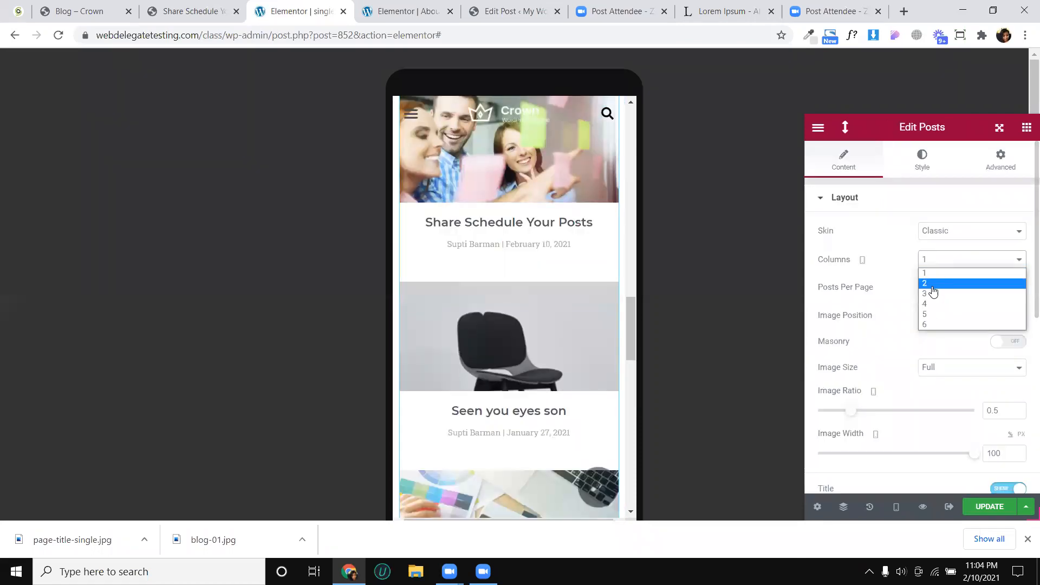
{"action": "key", "text": "Return"}
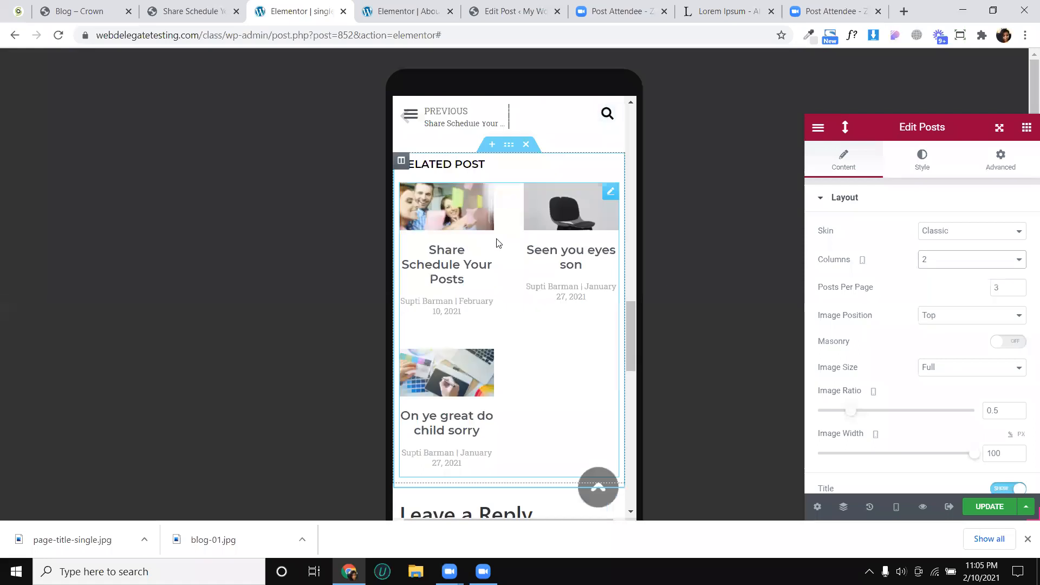
- Set the font size of the related posts' titles to 14 px for mobile
{"action": "left_click", "coordinate": [921, 163]}
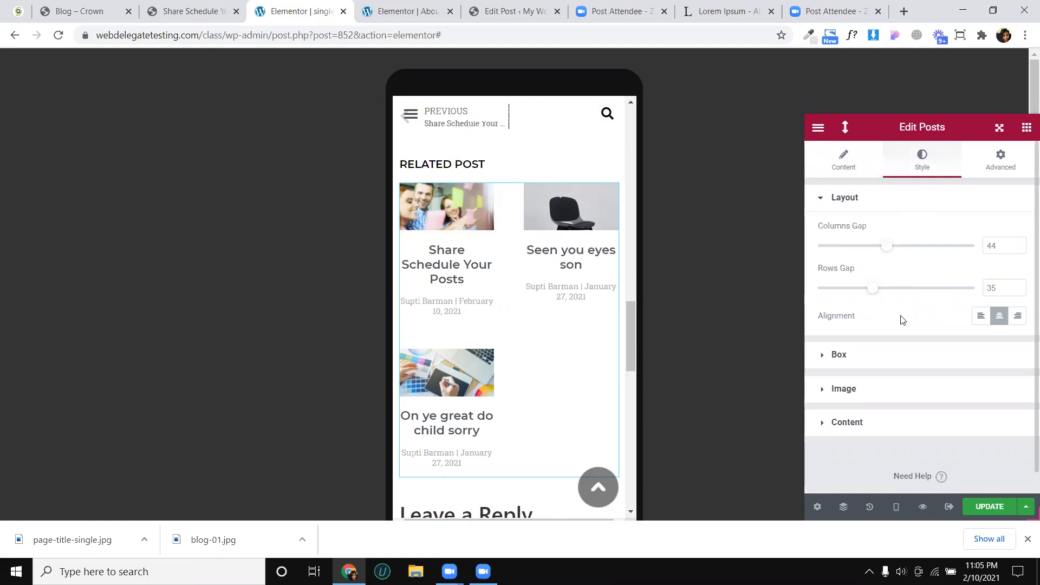
{"action": "scroll", "coordinate": [878, 368], "scroll_direction": "down", "scroll_amount": 1}
{"action": "left_click", "coordinate": [948, 400]}
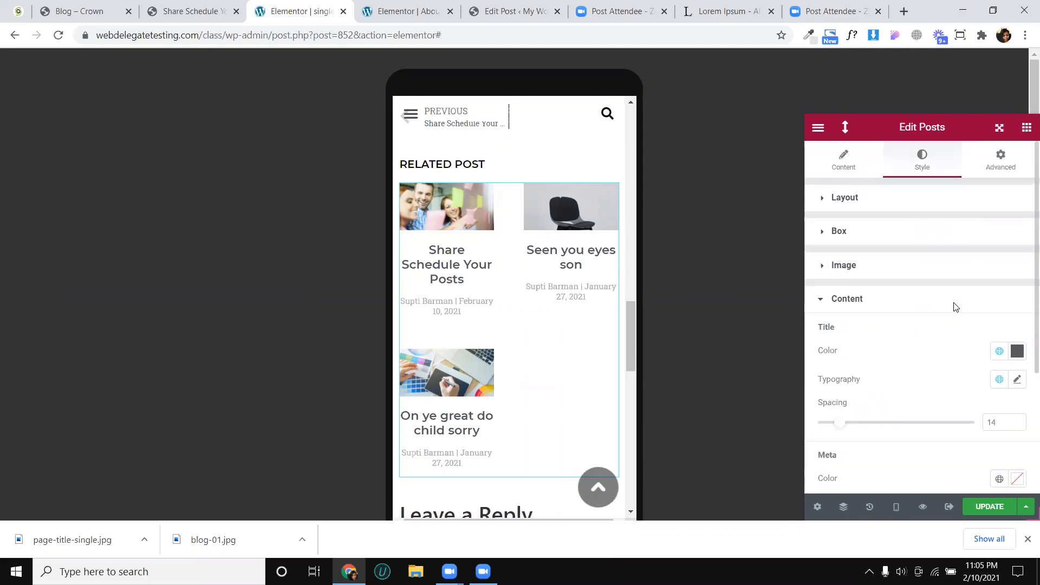
{"action": "scroll", "coordinate": [970, 287], "scroll_direction": "down", "scroll_amount": 2}
{"action": "left_click", "coordinate": [1018, 267]}
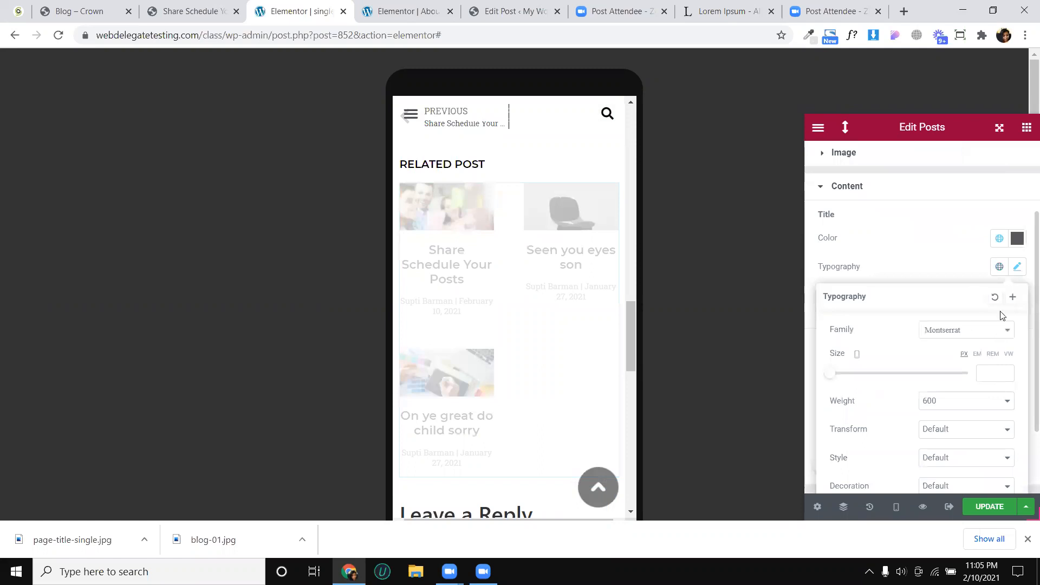
{"action": "left_click", "coordinate": [1006, 372]}
{"action": "left_click", "coordinate": [1005, 371]}
{"action": "double_click", "coordinate": [1005, 372]}
{"action": "double_click", "coordinate": [1006, 372]}
{"action": "double_click", "coordinate": [1005, 371]}
{"action": "triple_click", "coordinate": [1005, 372]}
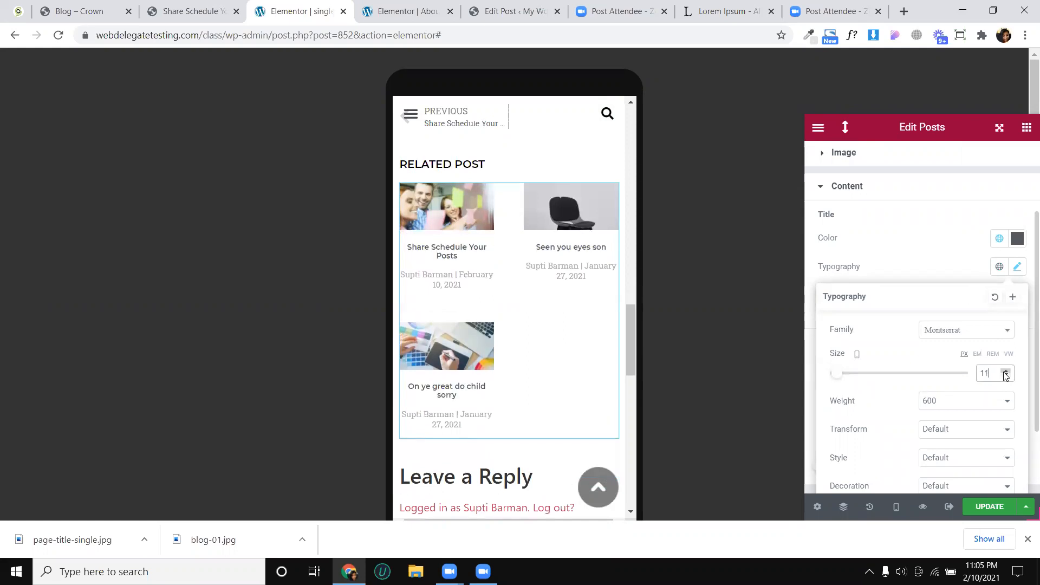
{"action": "left_click", "coordinate": [1005, 372]}
{"action": "left_click", "coordinate": [1006, 371]}
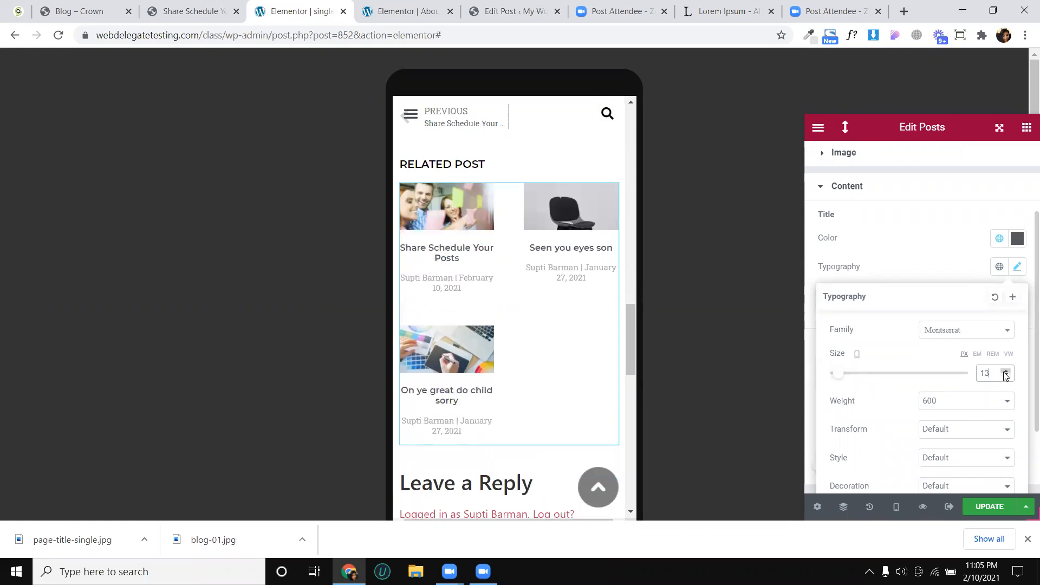
{"action": "left_click", "coordinate": [1006, 371]}
{"action": "left_click", "coordinate": [1017, 266]}
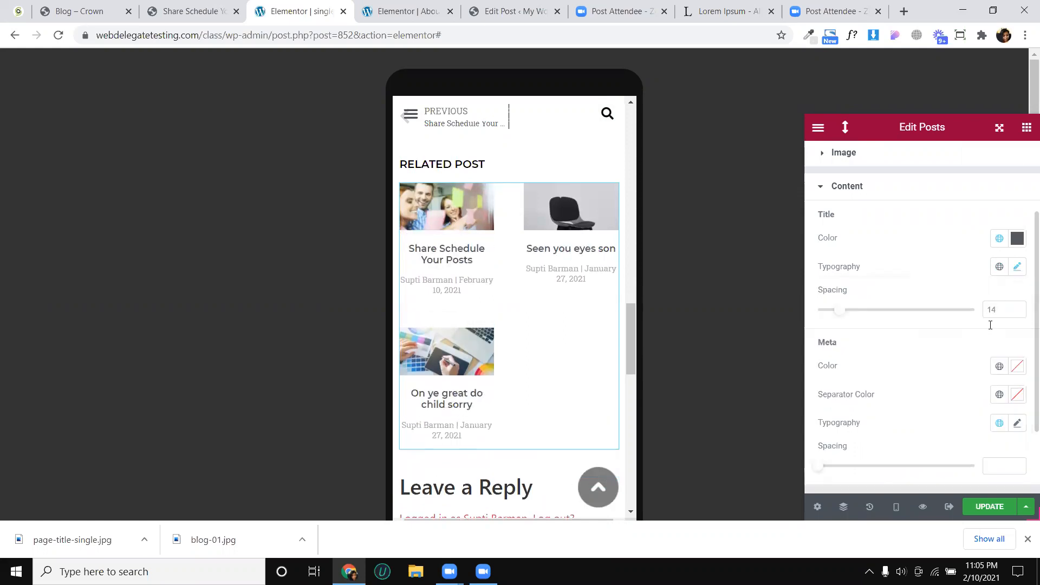
- Set the font size of the related posts' meta text to 12 px for mobile and update the template
{"action": "scroll", "coordinate": [982, 357], "scroll_direction": "down", "scroll_amount": 2}
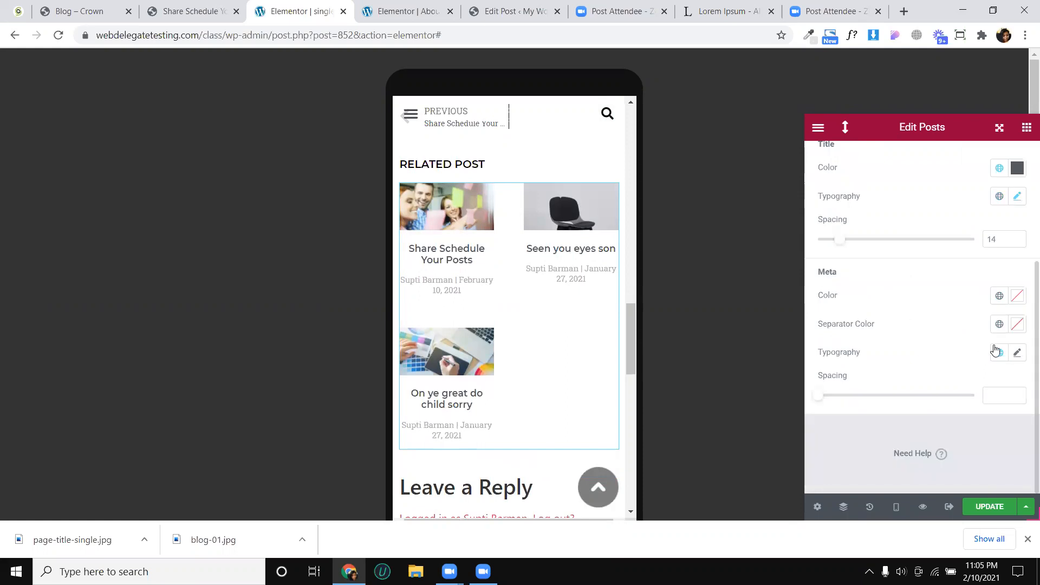
{"action": "left_click", "coordinate": [1017, 352]}
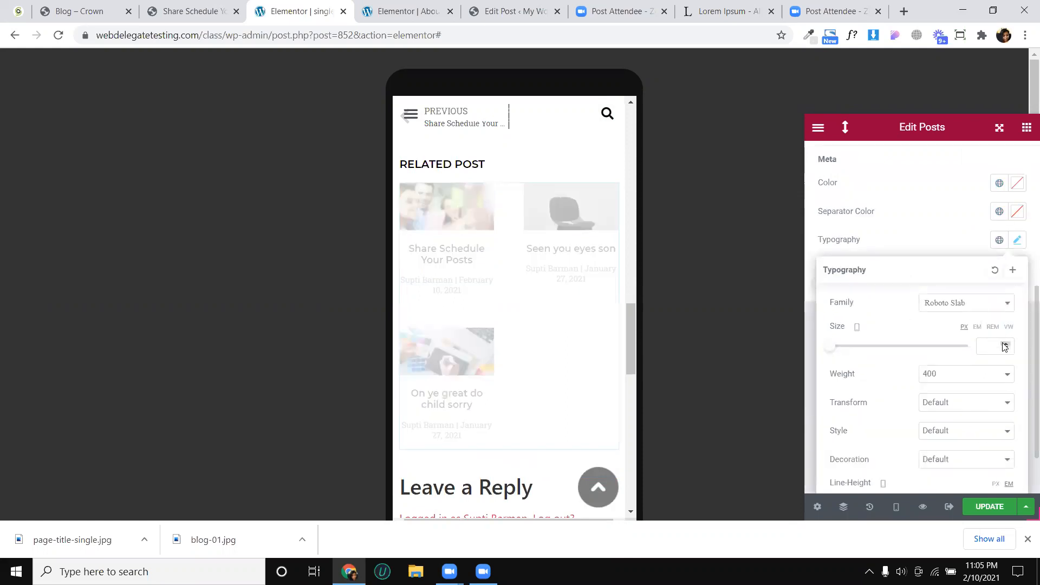
{"action": "left_click", "coordinate": [1005, 345]}
{"action": "left_click", "coordinate": [1006, 345]}
{"action": "left_click", "coordinate": [1006, 345]}
{"action": "left_click", "coordinate": [1005, 345]}
{"action": "left_click", "coordinate": [1005, 345]}
{"action": "left_click", "coordinate": [1006, 345]}
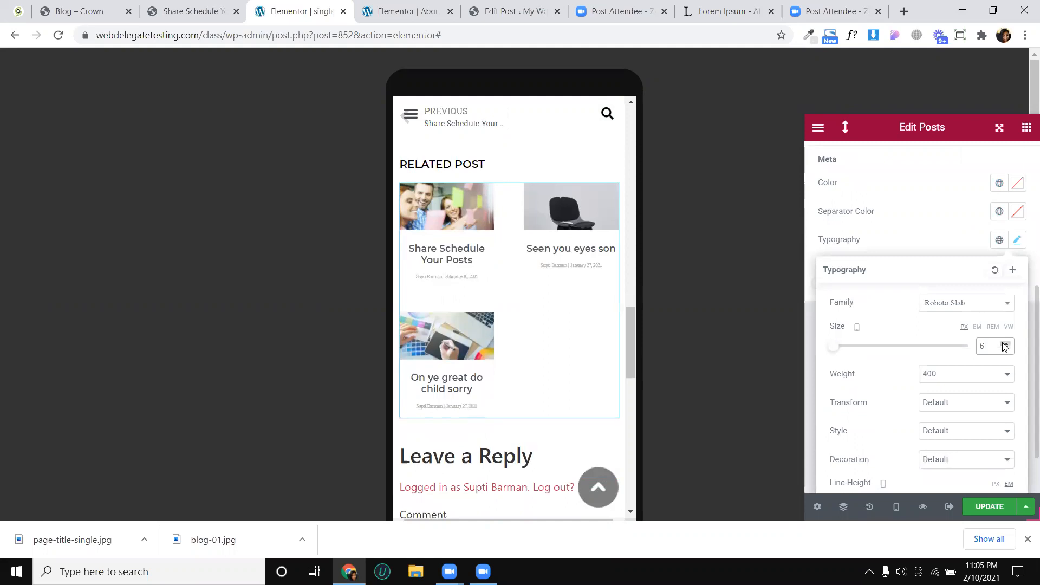
{"action": "left_click", "coordinate": [1005, 345]}
{"action": "left_click", "coordinate": [1005, 345]}
{"action": "left_click", "coordinate": [1005, 345]}
{"action": "left_click", "coordinate": [1006, 345]}
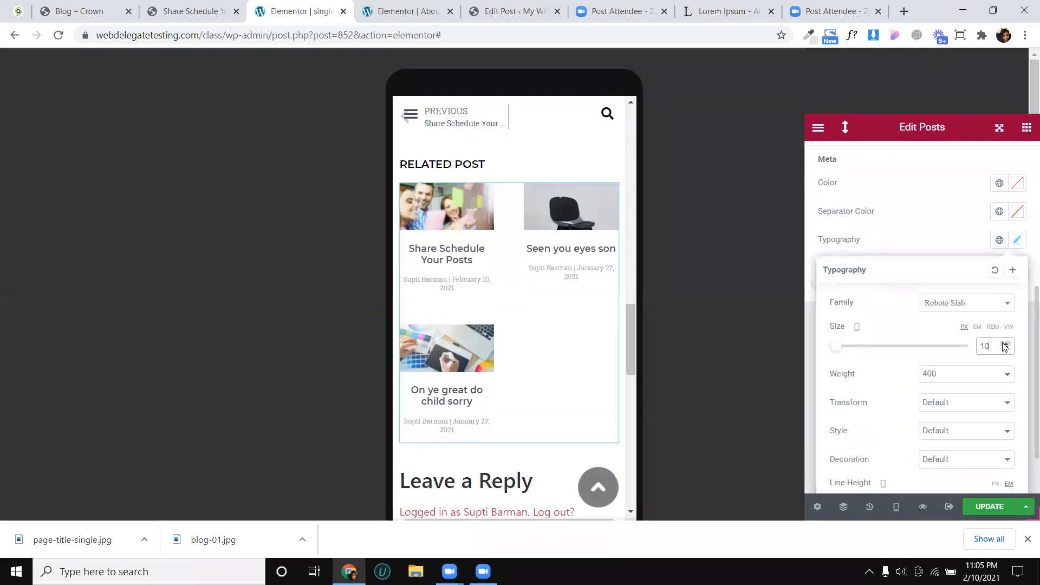
{"action": "left_click", "coordinate": [1006, 345]}
{"action": "left_click", "coordinate": [1005, 345]}
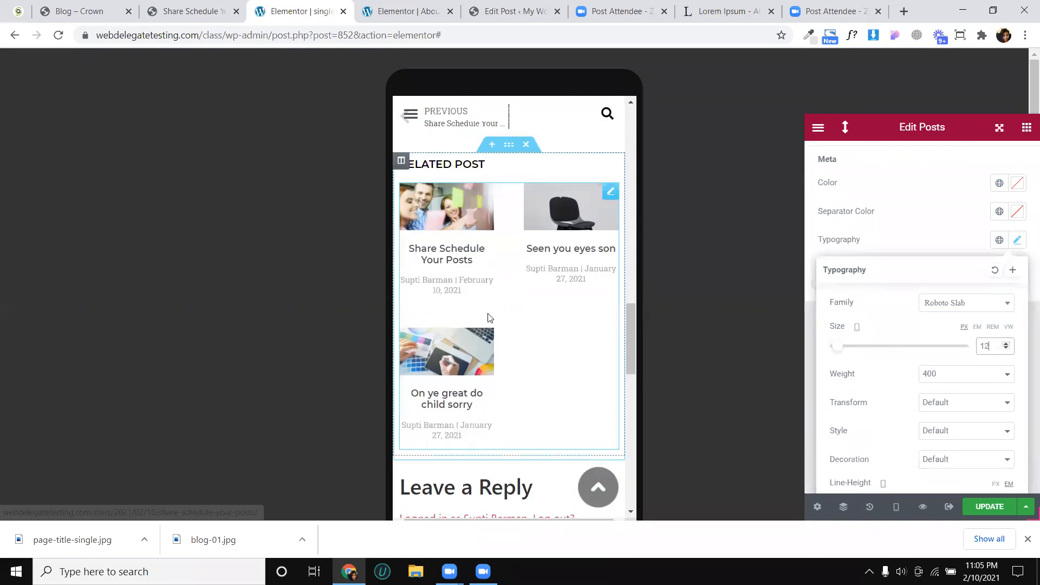
{"action": "left_click", "coordinate": [966, 506]}
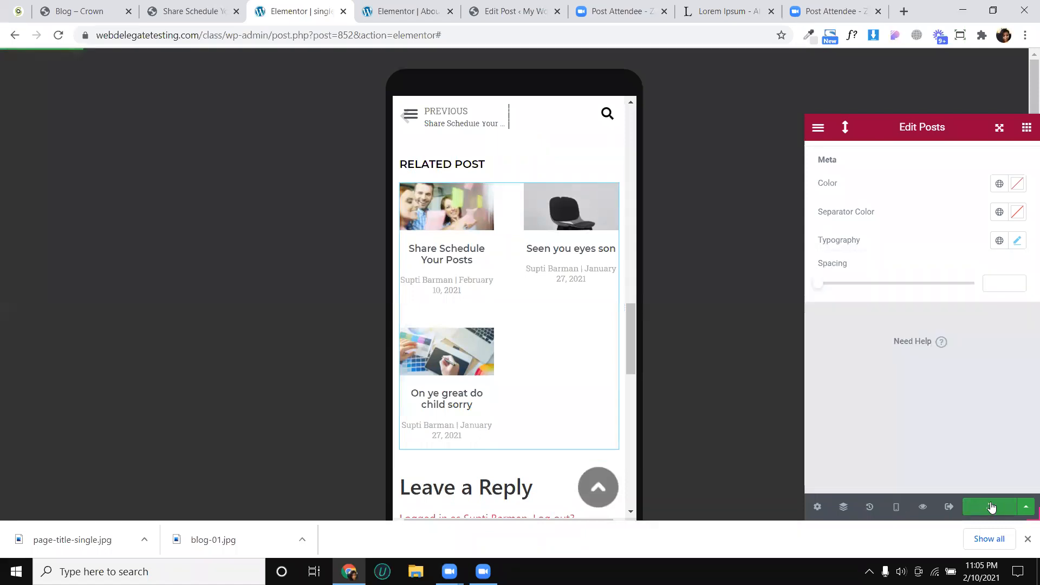
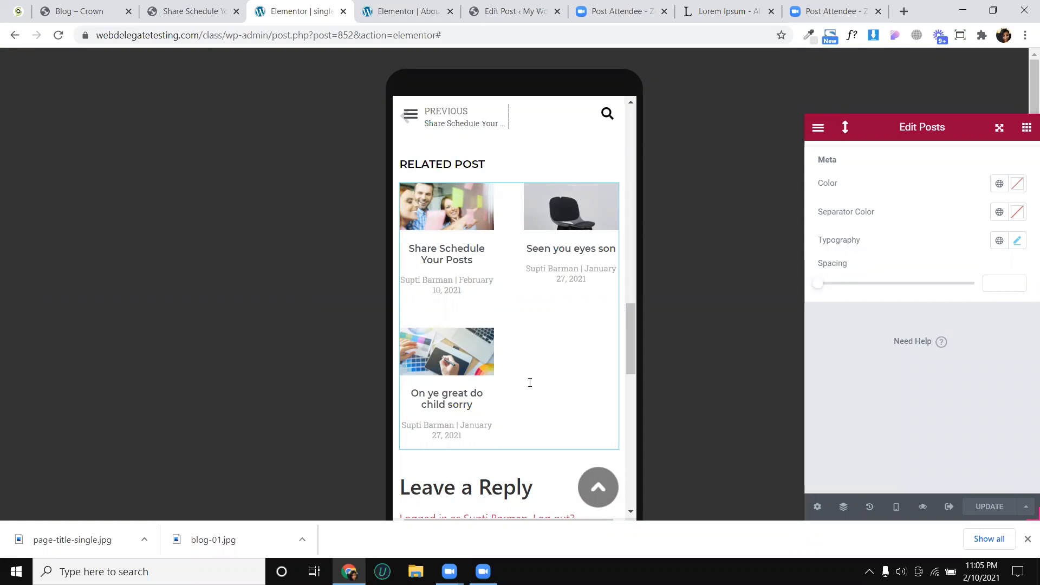
- Inspect the comment form's widget settings in the mobile layout, and preview the single post template in a new tab
{"action": "scroll", "coordinate": [529, 388], "scroll_direction": "down", "scroll_amount": 5}
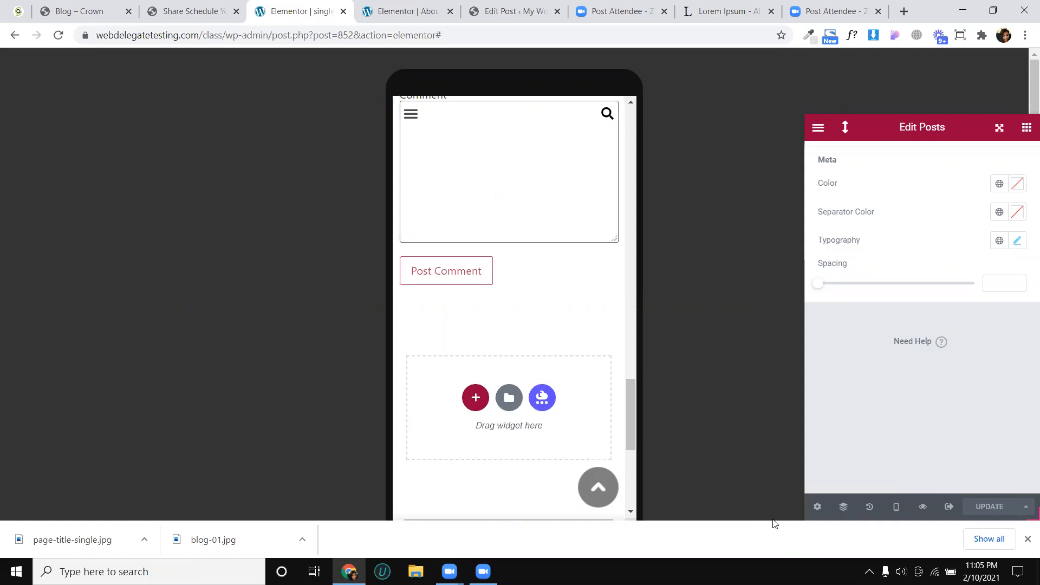
{"action": "left_click", "coordinate": [1028, 539]}
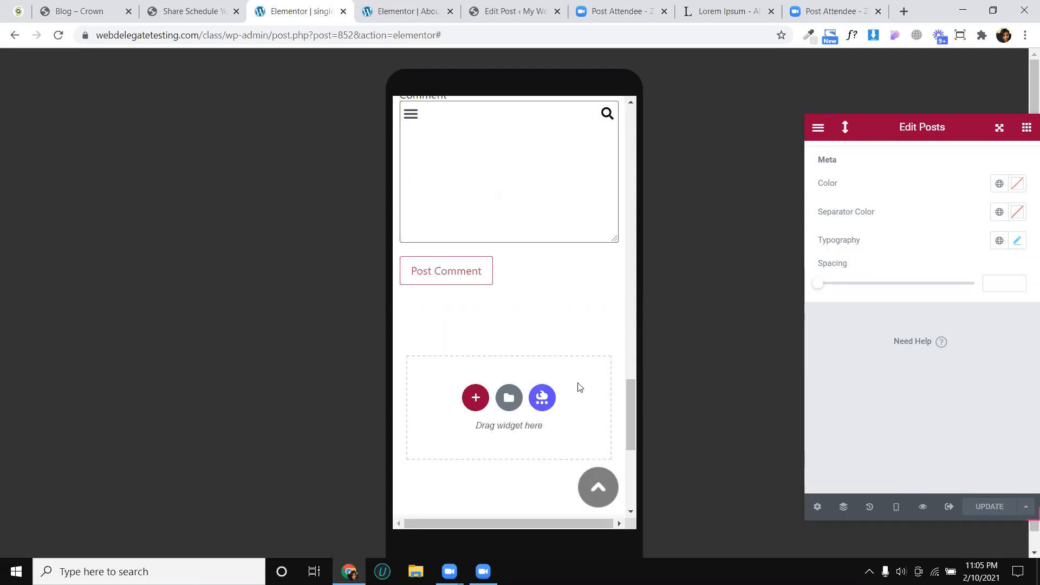
{"action": "scroll", "coordinate": [578, 386], "scroll_direction": "up", "scroll_amount": 3}
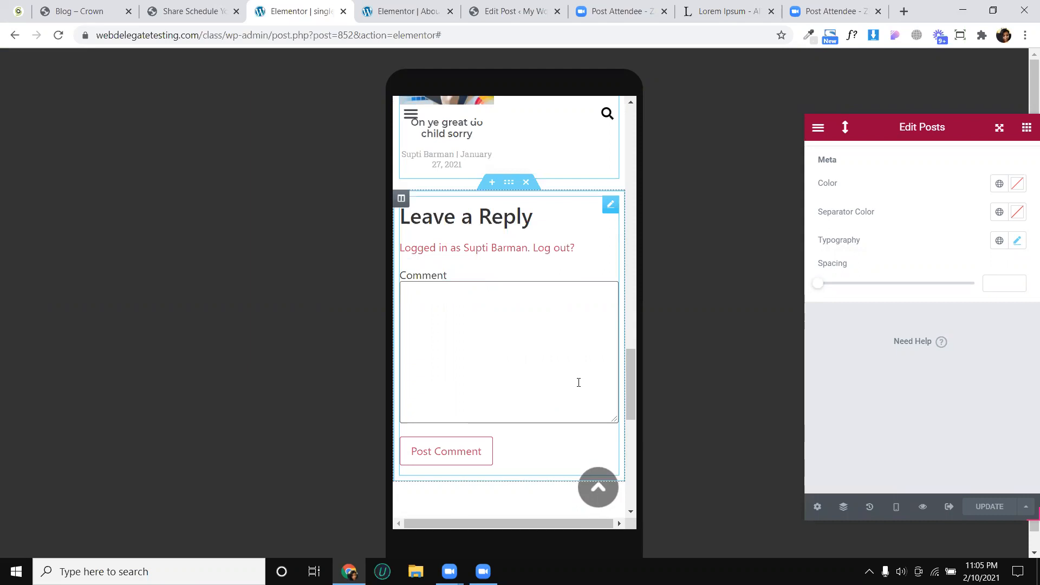
{"action": "left_click", "coordinate": [519, 307]}
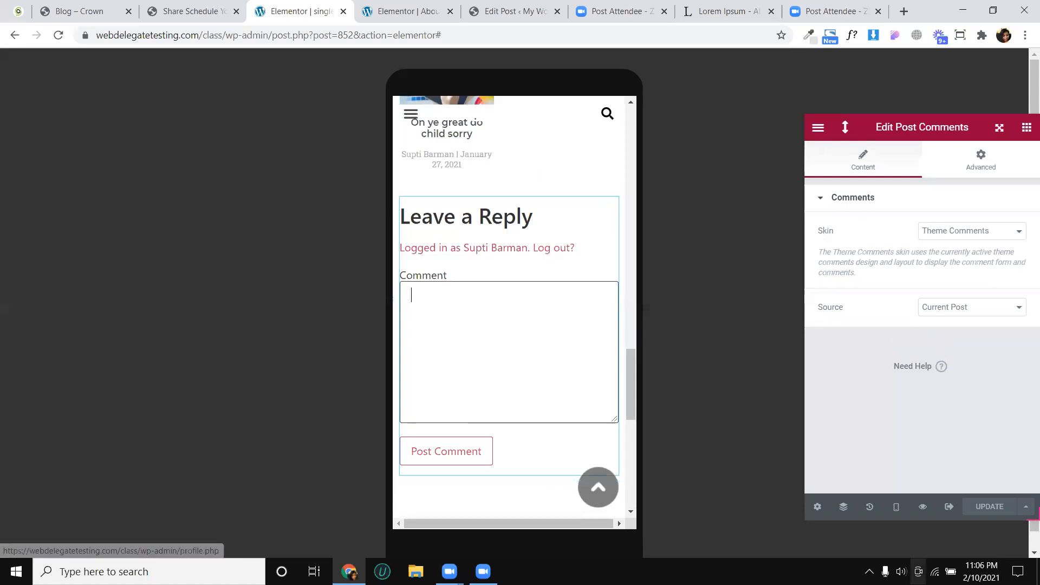
{"action": "mouse_move", "coordinate": [924, 508]}
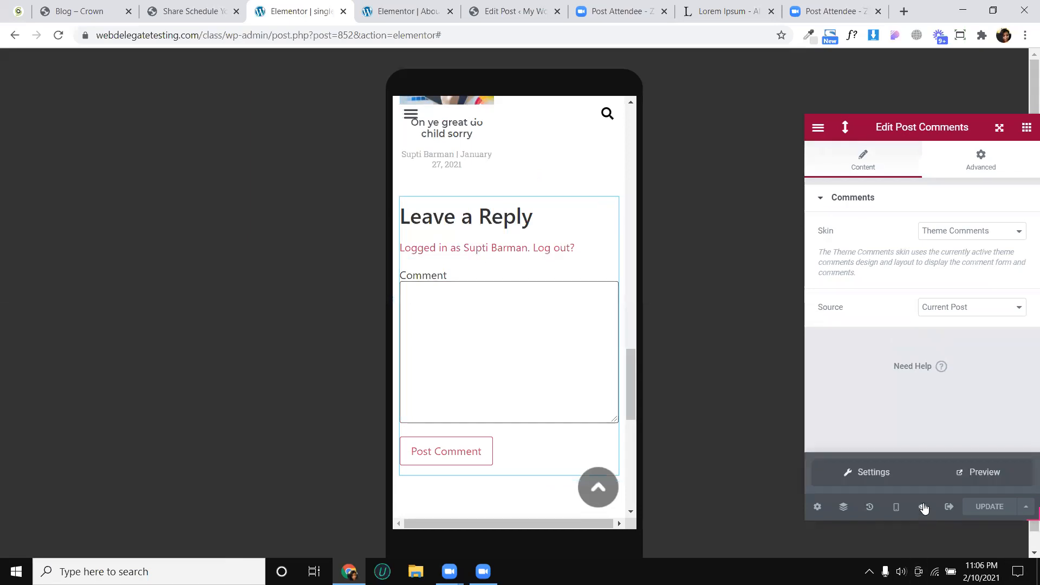
{"action": "left_click", "coordinate": [967, 480]}
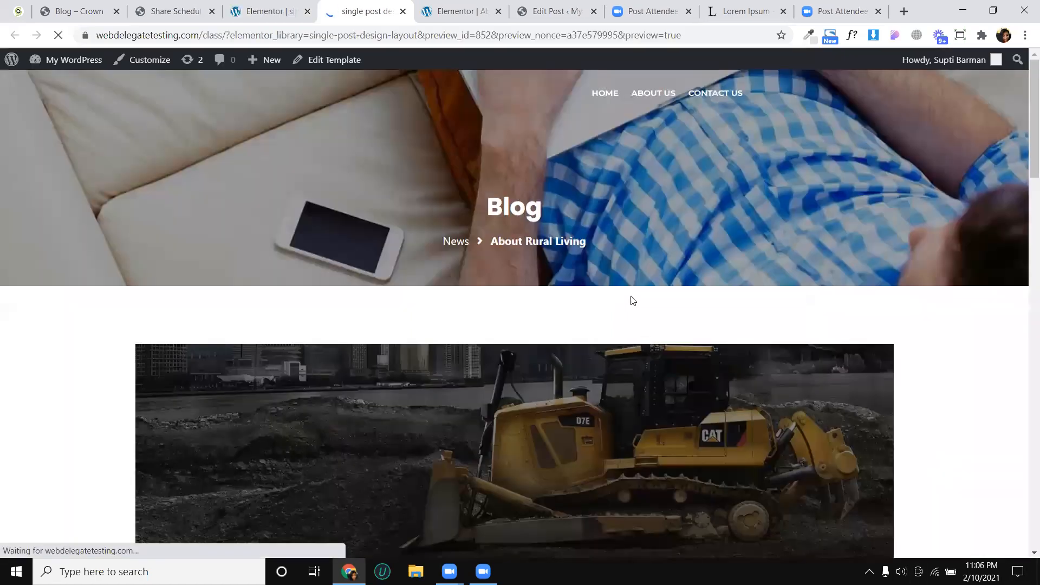
- Review the About Rural Living post's settings in the WordPress editor, including its discussion options and post attributes
{"action": "left_click", "coordinate": [470, 12]}
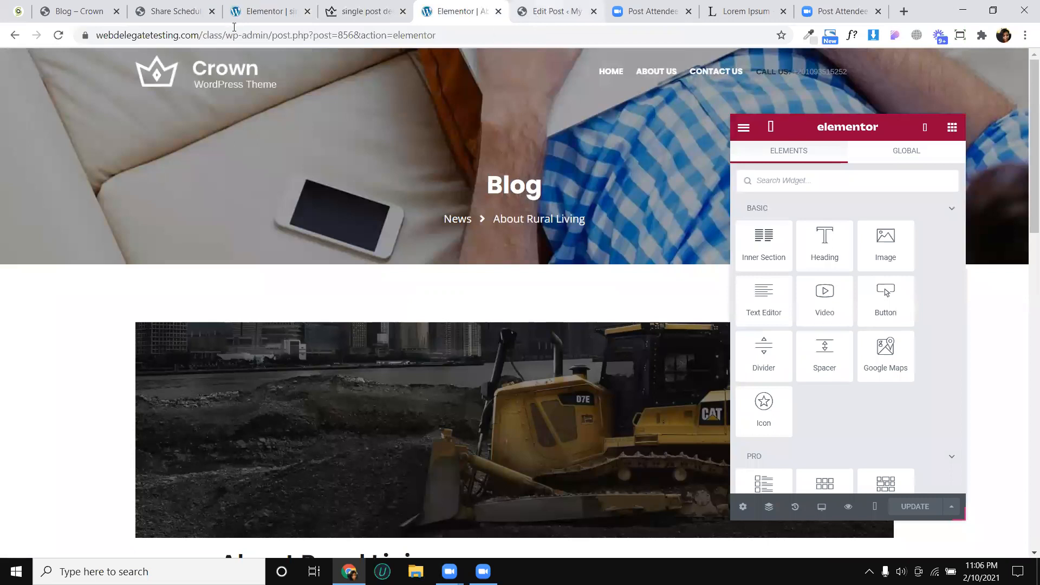
{"action": "key", "text": "ctrl+Tab"}
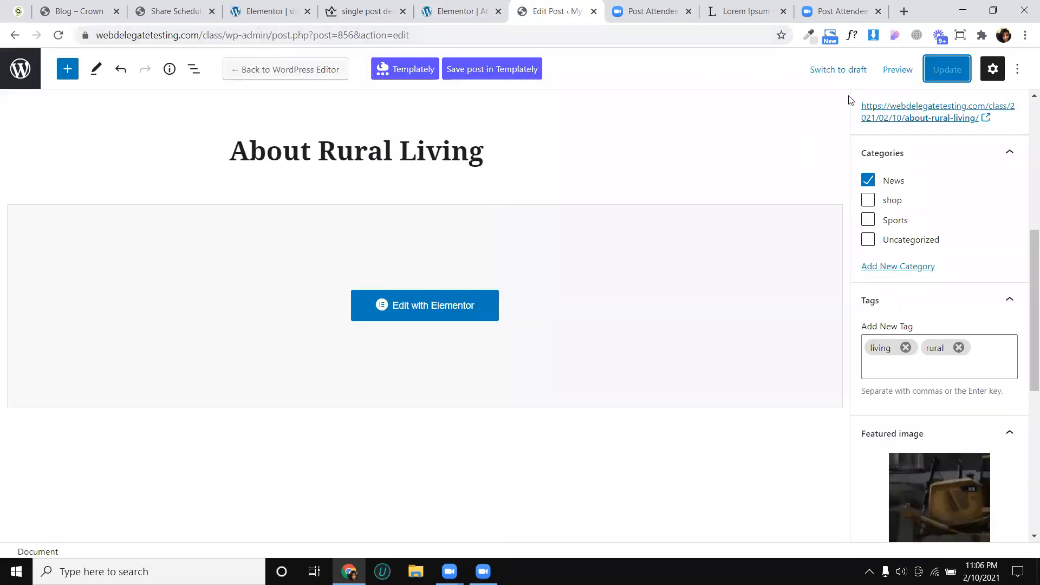
{"action": "scroll", "coordinate": [899, 141], "scroll_direction": "up", "scroll_amount": 5}
{"action": "scroll", "coordinate": [937, 157], "scroll_direction": "up", "scroll_amount": 2}
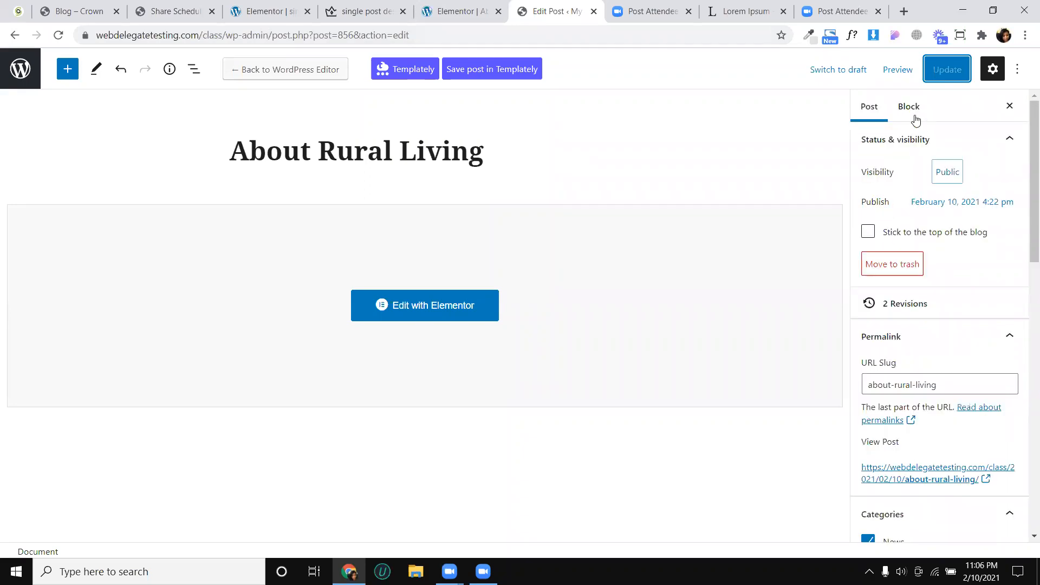
{"action": "scroll", "coordinate": [914, 314], "scroll_direction": "down", "scroll_amount": 8}
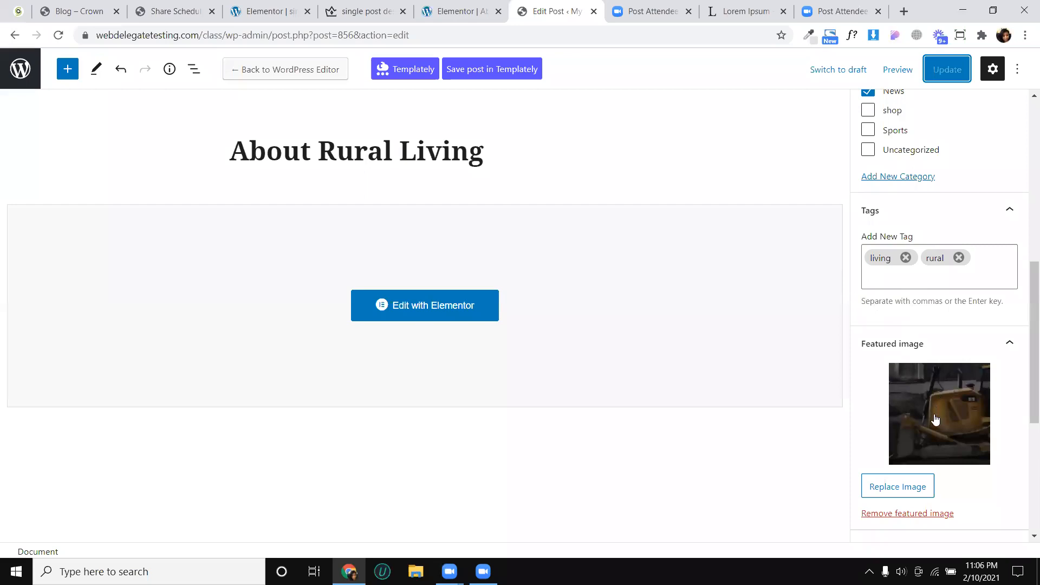
{"action": "scroll", "coordinate": [936, 419], "scroll_direction": "down", "scroll_amount": 5}
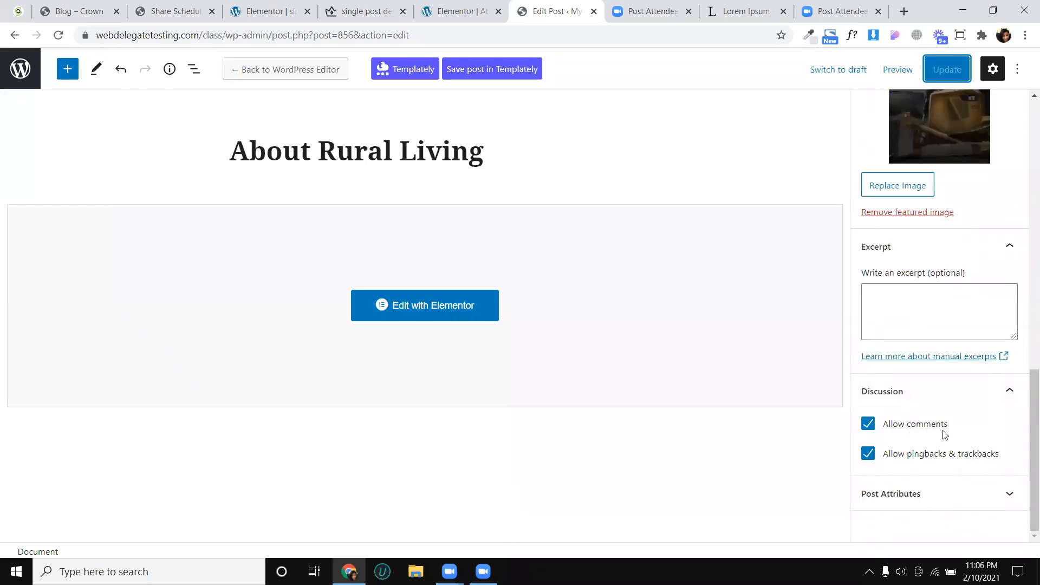
{"action": "left_click", "coordinate": [911, 501]}
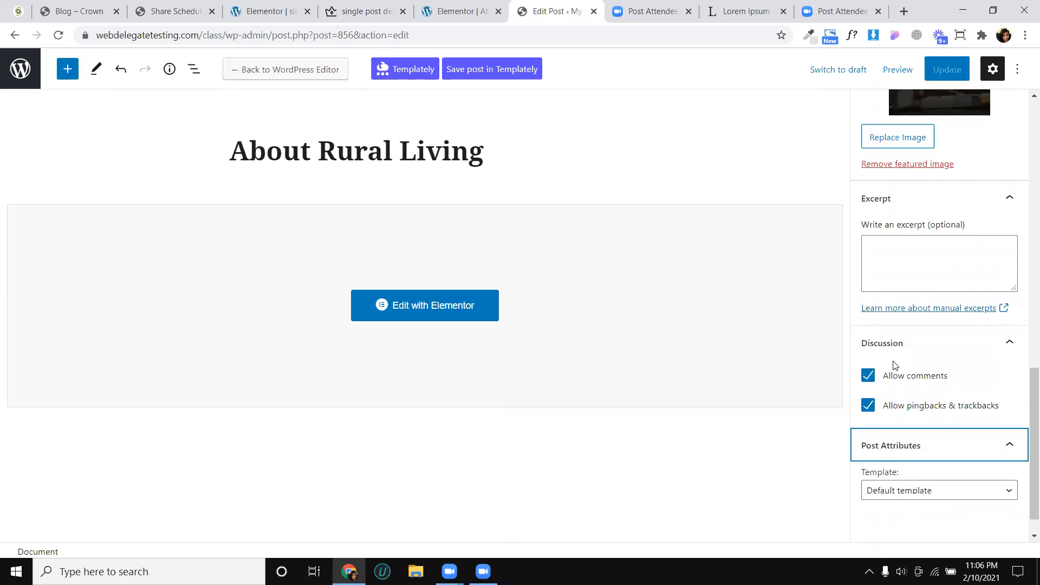
- Search Google in a new tab for "how to add rating blog post wordpress"
{"action": "left_click", "coordinate": [904, 10]}
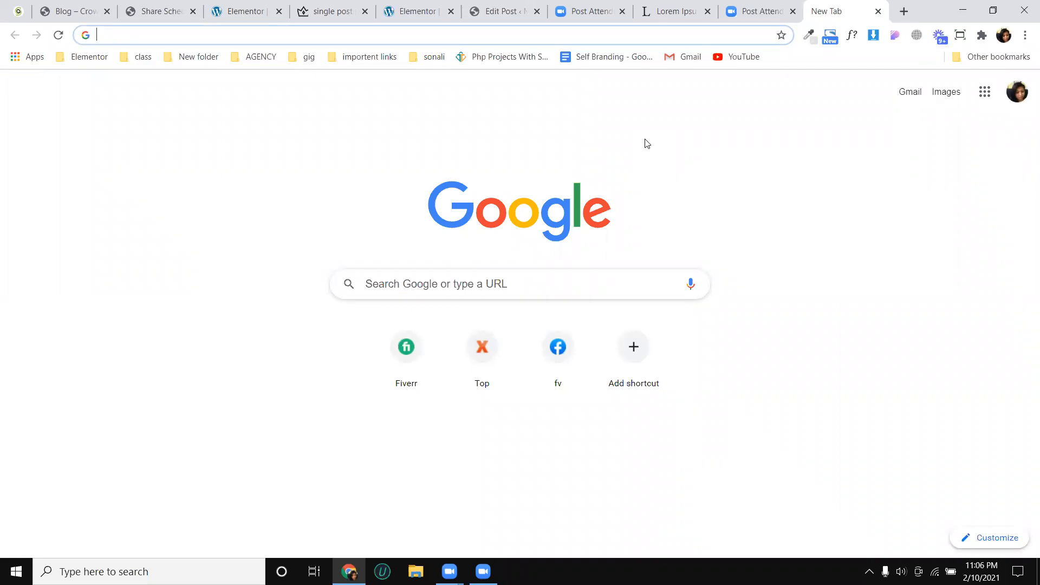
{"action": "type", "text": "how to"}
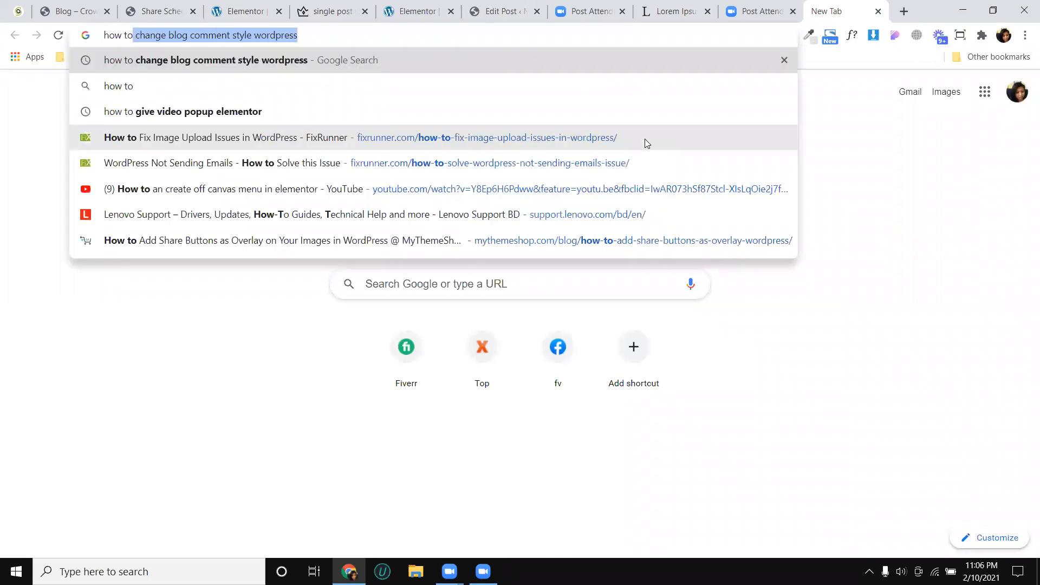
{"action": "type", "text": " add rating "}
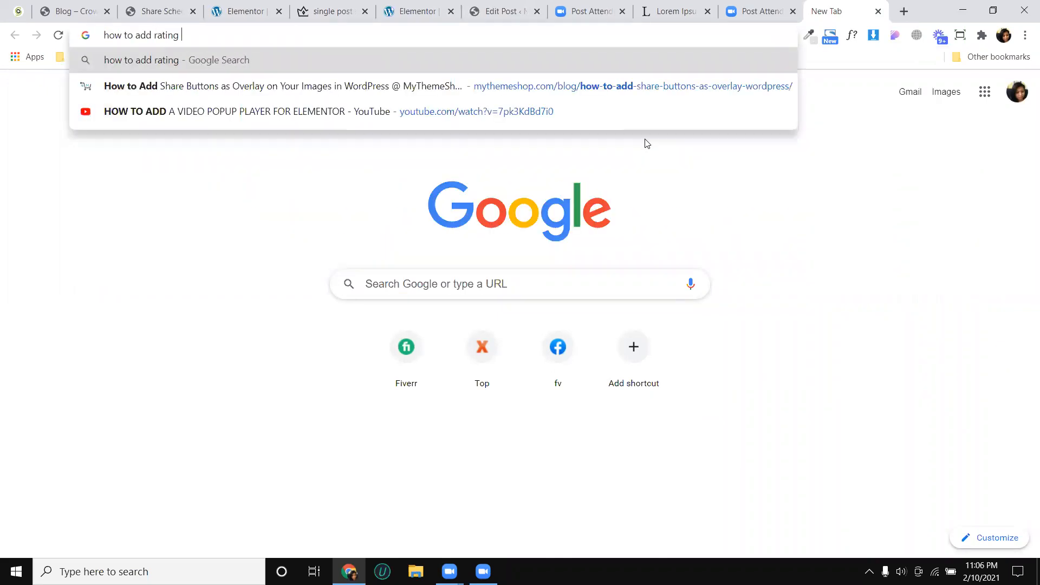
{"action": "type", "text": "blog po"}
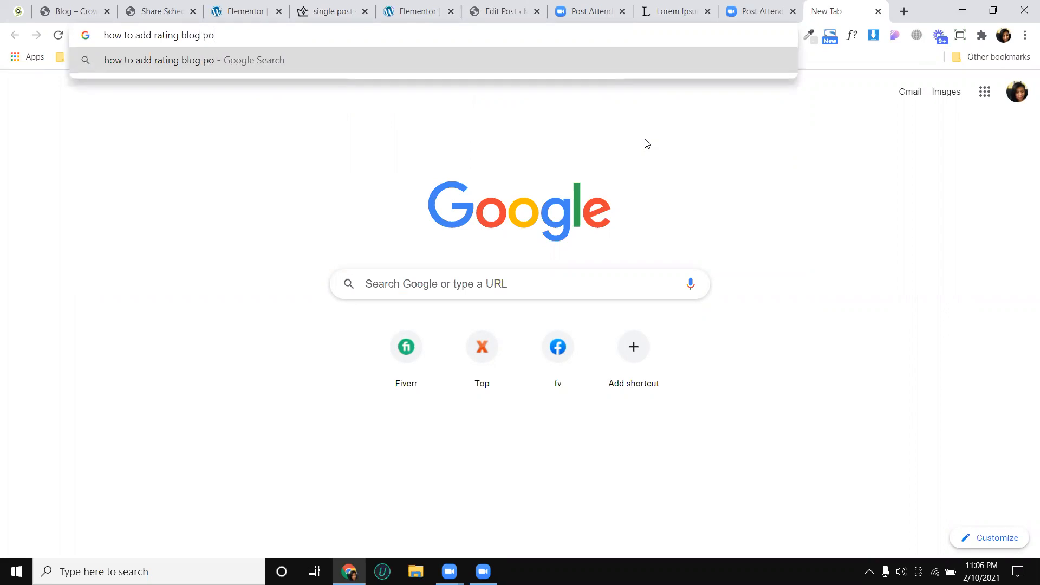
{"action": "type", "text": "st wordpress"}
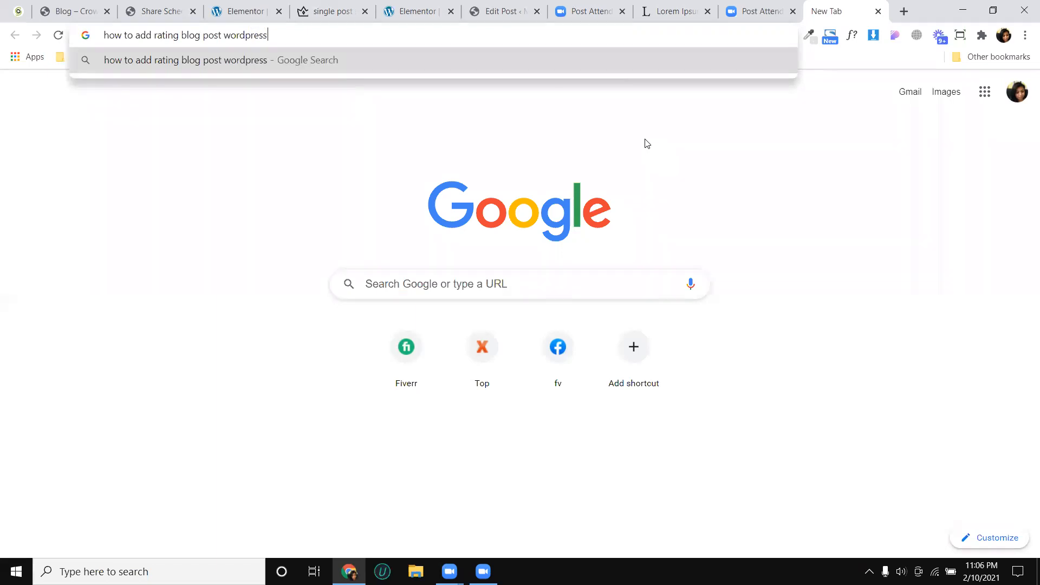
{"action": "key", "text": "Return"}
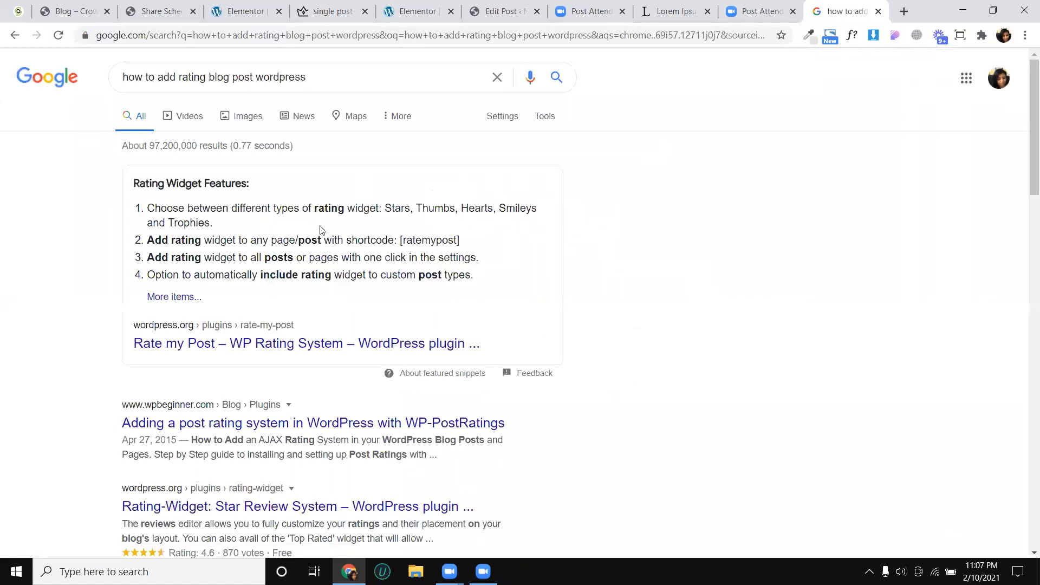
- Open the Rate my Post – WP Rating System plugin page from the search results in a new tab
{"action": "scroll", "coordinate": [321, 230], "scroll_direction": "down", "scroll_amount": 2}
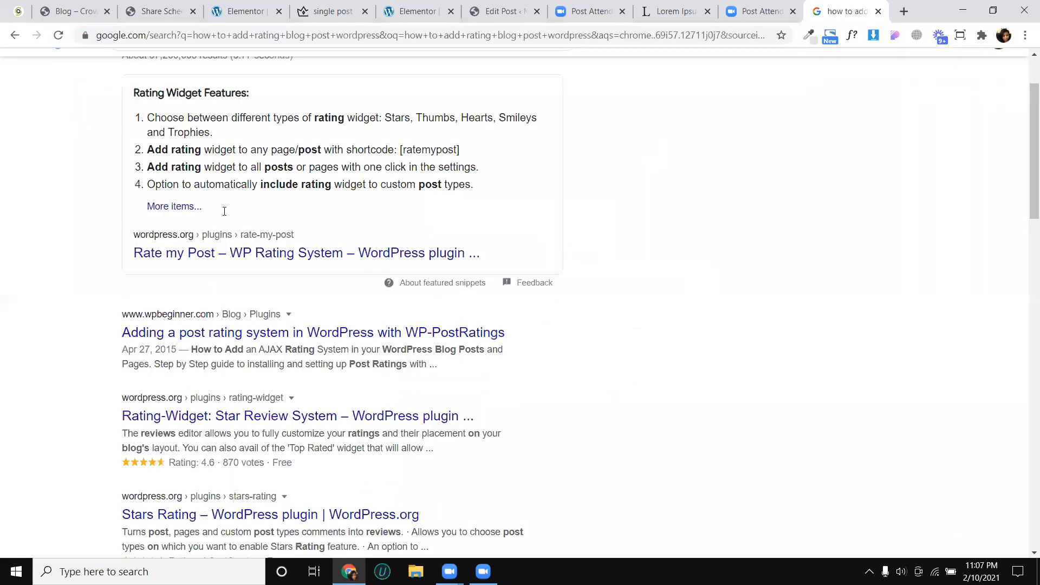
{"action": "scroll", "coordinate": [224, 211], "scroll_direction": "up", "scroll_amount": 2}
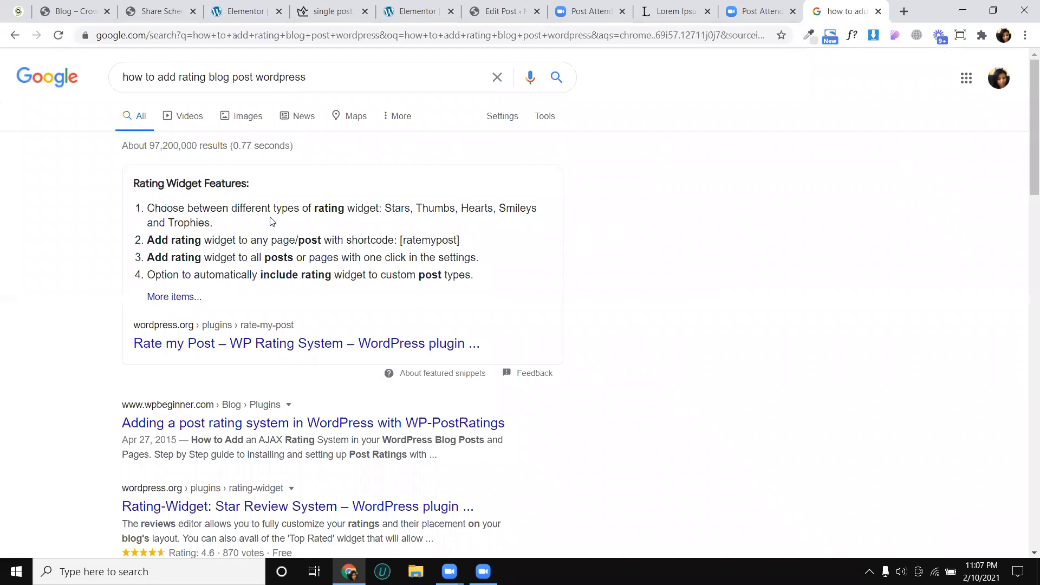
{"action": "right_click", "coordinate": [245, 347]}
{"action": "left_click", "coordinate": [303, 353]}
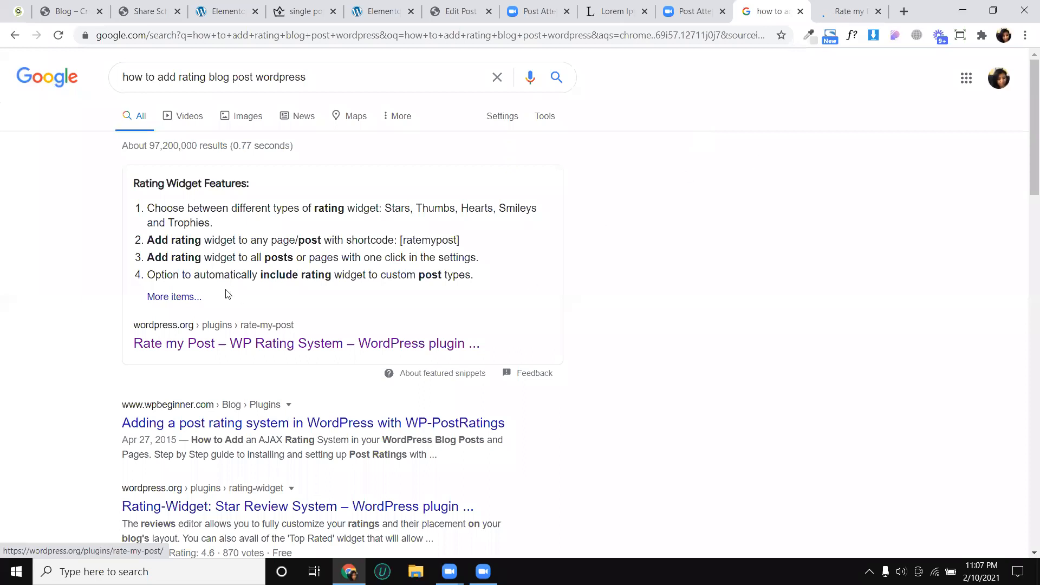
{"action": "left_click_drag", "start_coordinate": [298, 275], "coordinate": [404, 279]}
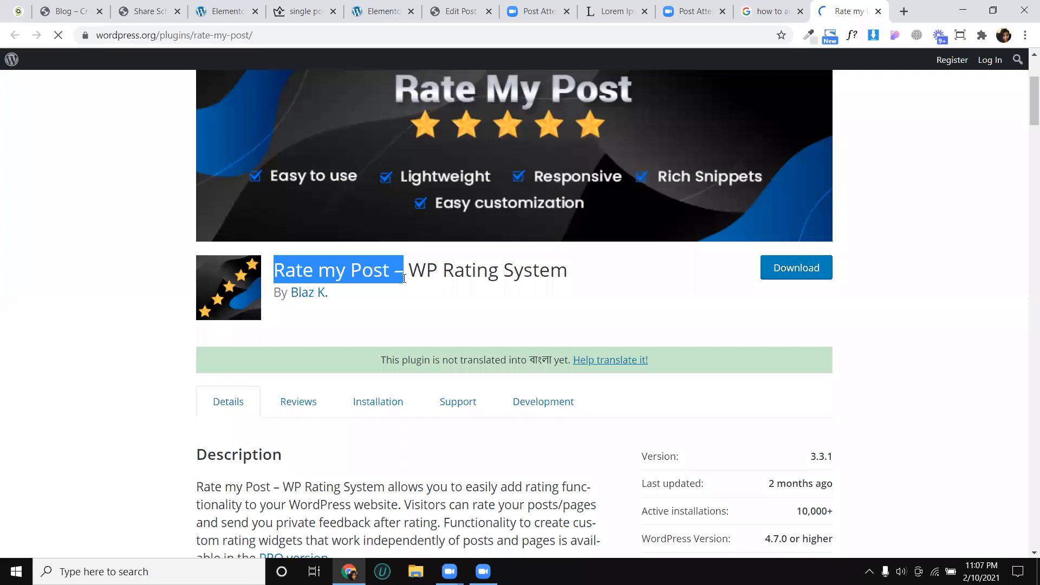
- Examine the Rate my Post plugin's description, highlights and the screenshots of its rating widget, settings and stats
{"action": "scroll", "coordinate": [362, 357], "scroll_direction": "down", "scroll_amount": 5}
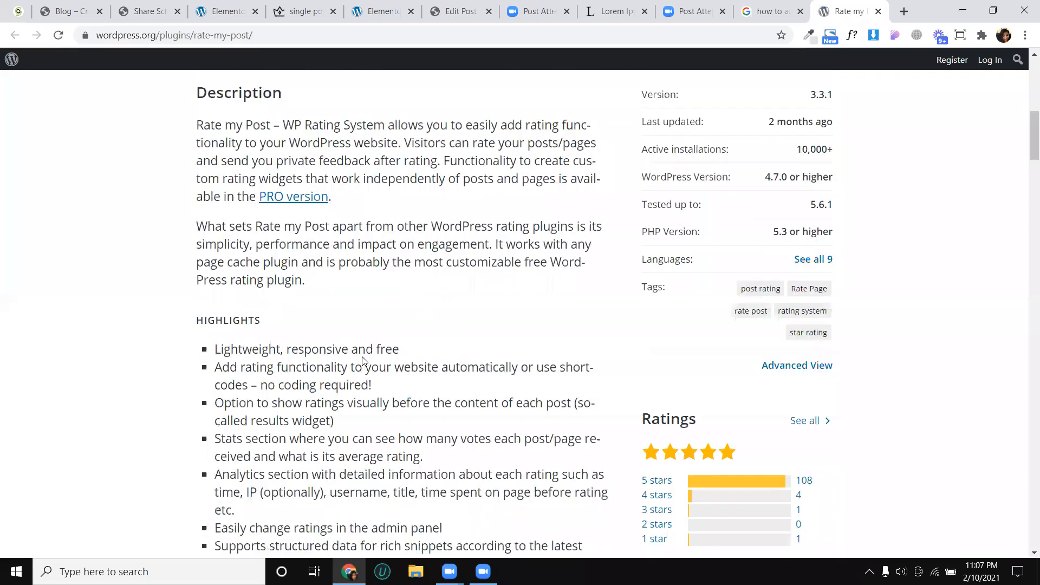
{"action": "scroll", "coordinate": [379, 406], "scroll_direction": "down", "scroll_amount": 20}
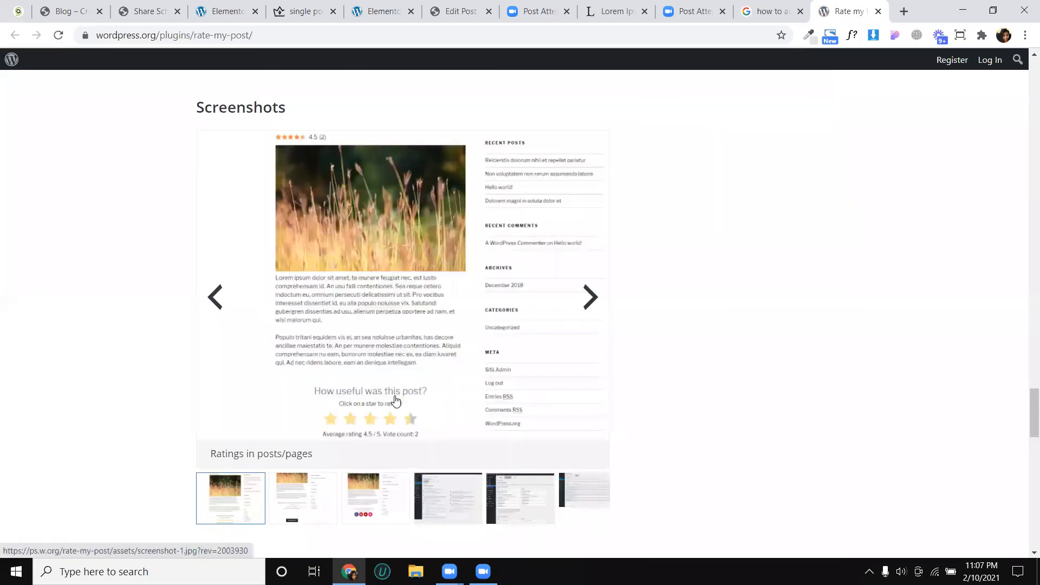
{"action": "left_click", "coordinate": [591, 307]}
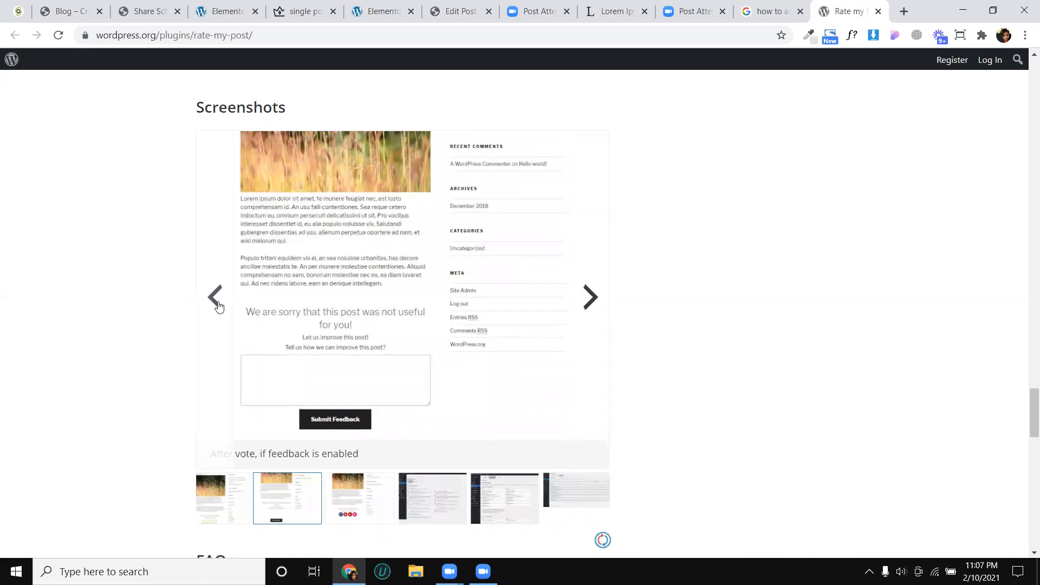
{"action": "left_click", "coordinate": [217, 306]}
{"action": "left_click", "coordinate": [580, 302]}
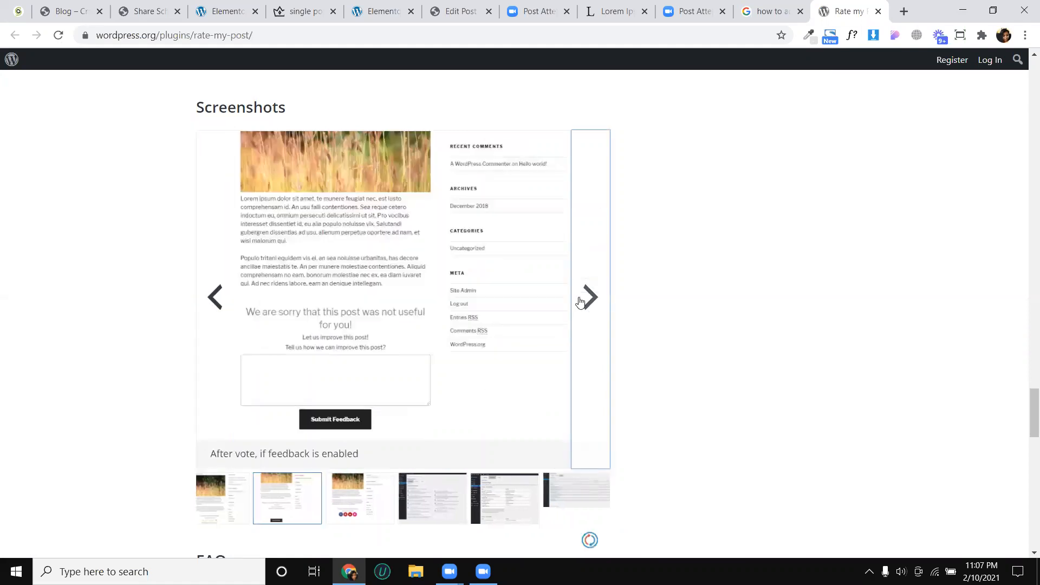
{"action": "left_click", "coordinate": [580, 302]}
{"action": "left_click", "coordinate": [580, 303]}
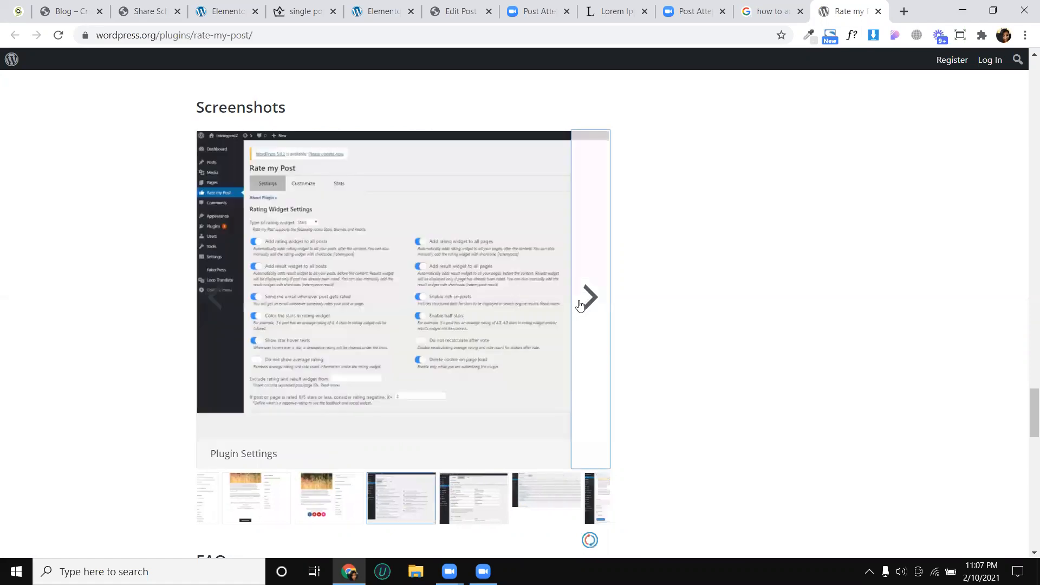
{"action": "left_click", "coordinate": [580, 305]}
{"action": "left_click", "coordinate": [584, 306]}
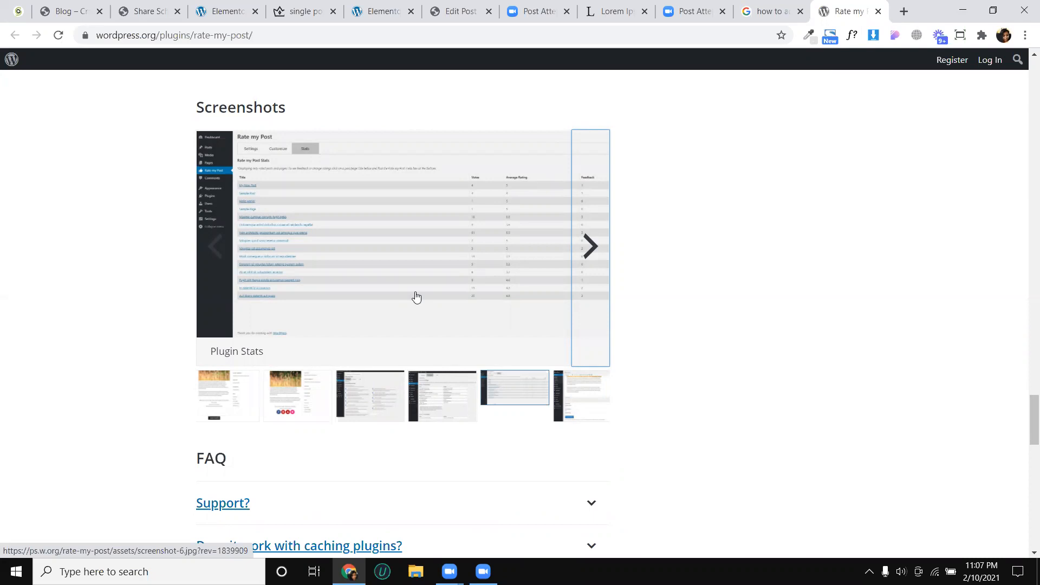
{"action": "scroll", "coordinate": [650, 238], "scroll_direction": "up", "scroll_amount": 7}
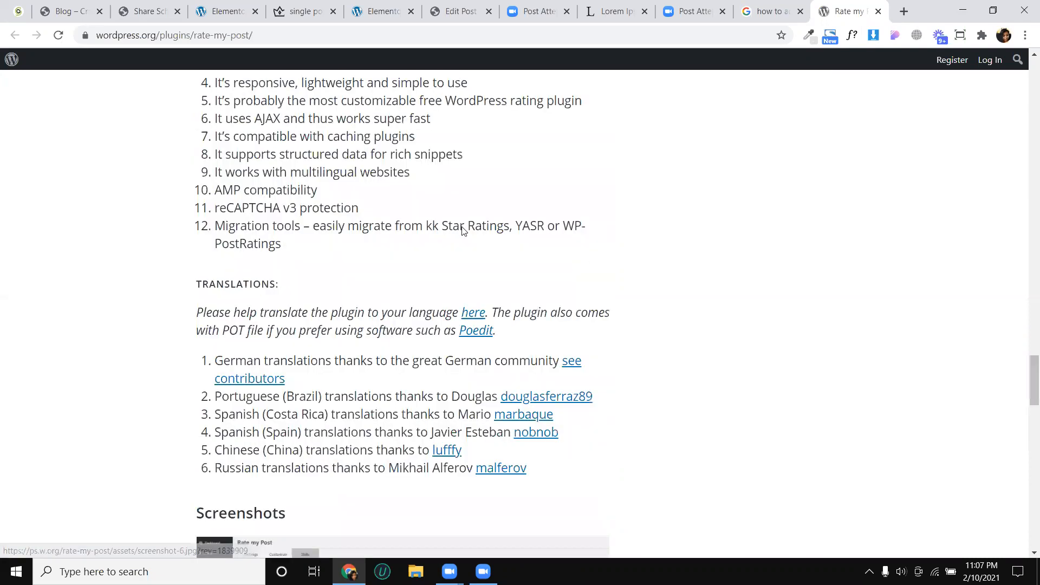
{"action": "scroll", "coordinate": [465, 217], "scroll_direction": "up", "scroll_amount": 20}
{"action": "scroll", "coordinate": [486, 163], "scroll_direction": "up", "scroll_amount": 8}
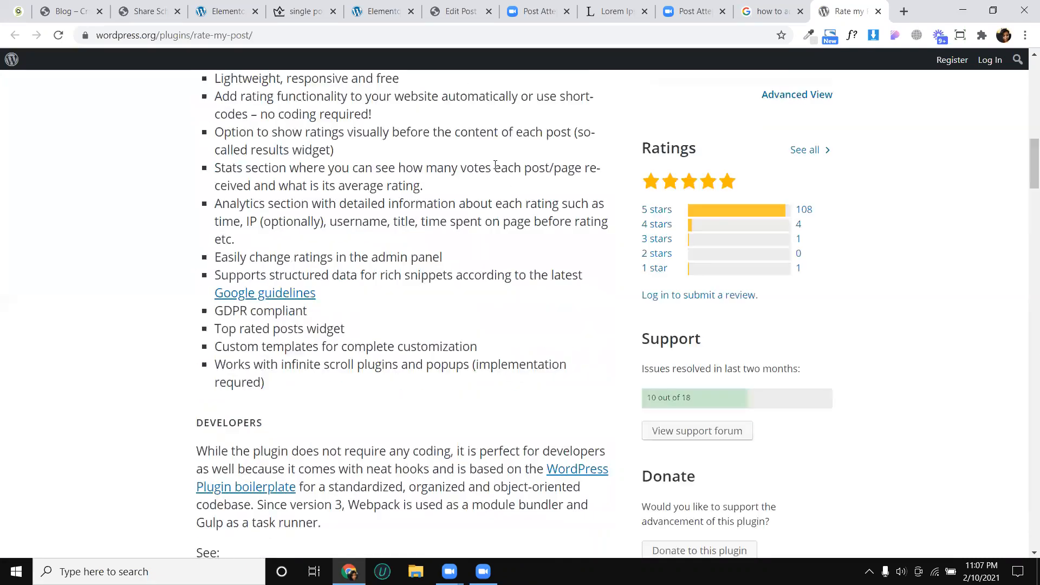
{"action": "scroll", "coordinate": [694, 155], "scroll_direction": "up", "scroll_amount": 15}
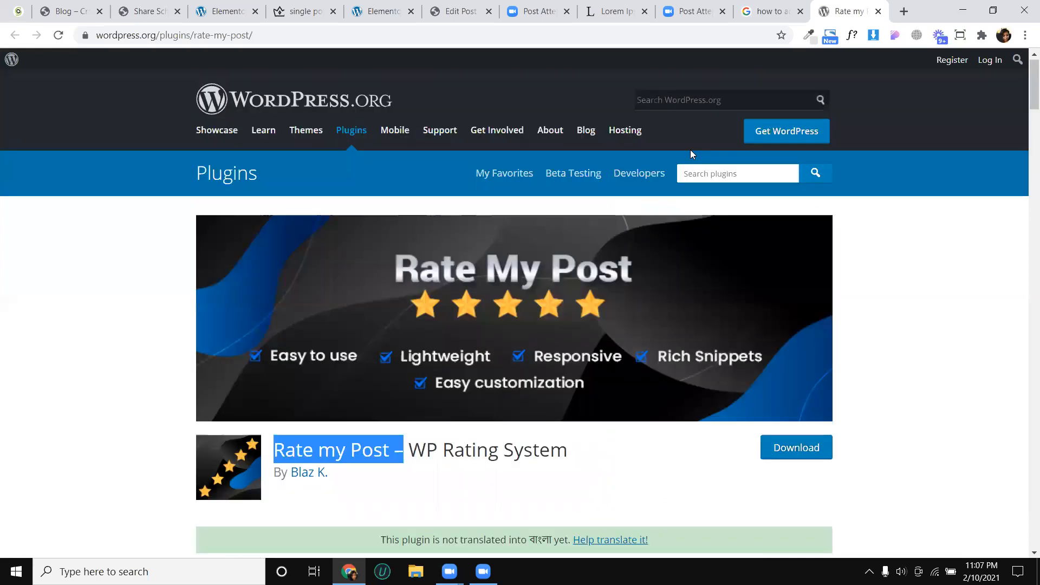
{"action": "left_click", "coordinate": [717, 97]}
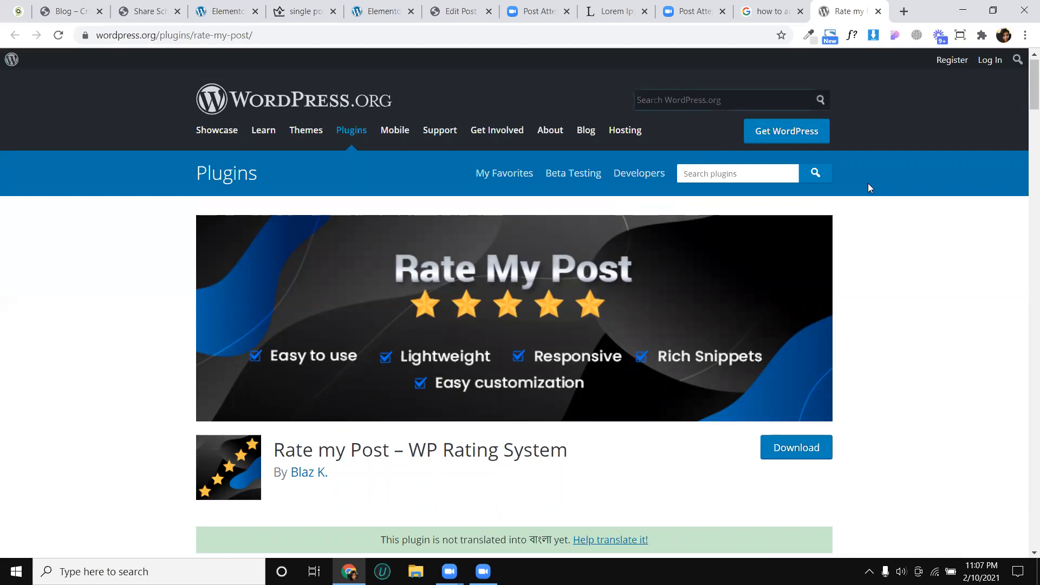
- Switch to the Elementor editor of the About Rural Living post and look through its content down to the footer
{"action": "left_click", "coordinate": [382, 5]}
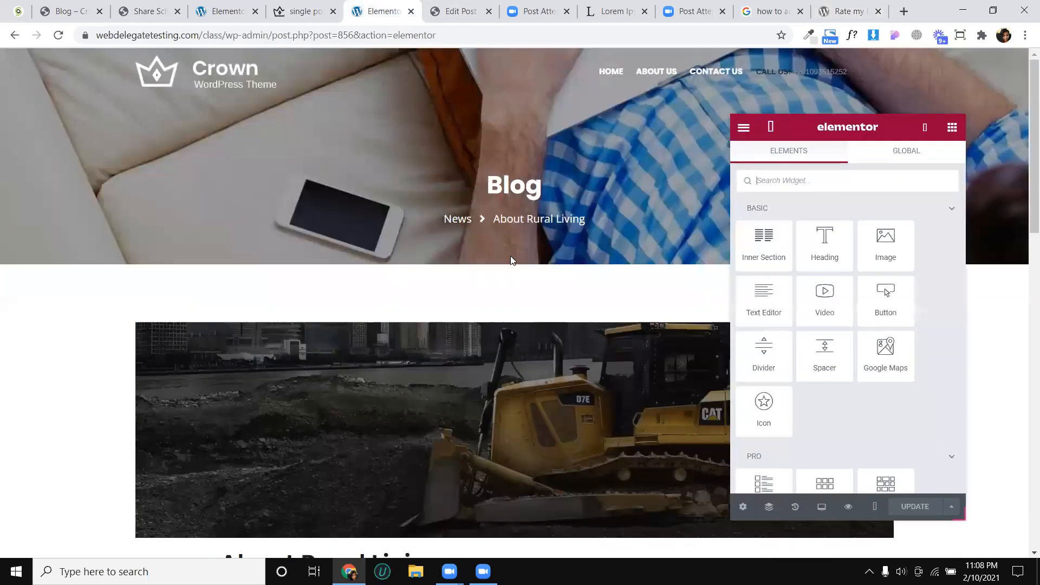
{"action": "scroll", "coordinate": [511, 256], "scroll_direction": "down", "scroll_amount": 3}
{"action": "scroll", "coordinate": [487, 265], "scroll_direction": "down", "scroll_amount": 3}
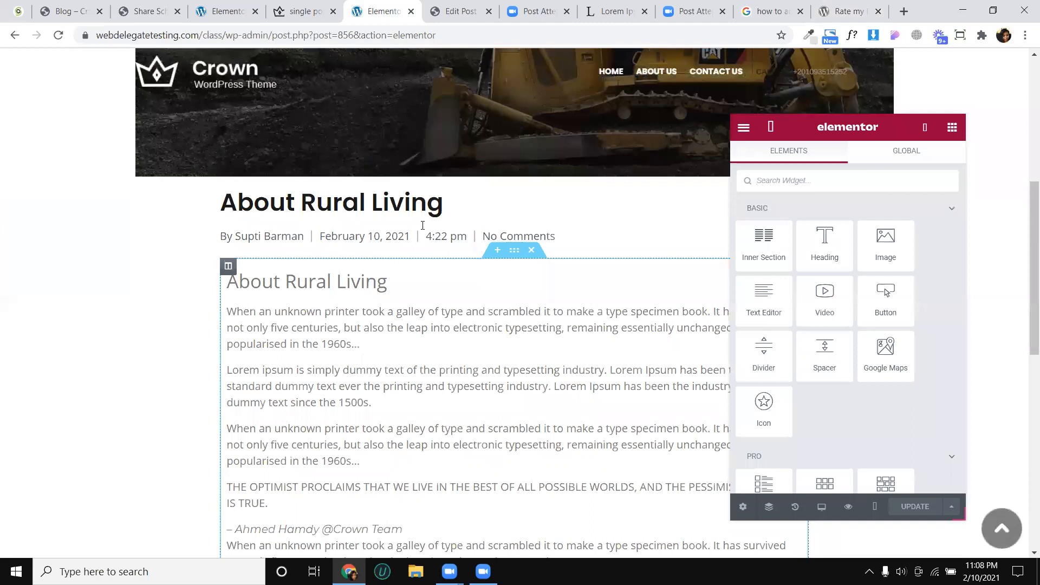
{"action": "scroll", "coordinate": [405, 194], "scroll_direction": "down", "scroll_amount": 6}
{"action": "scroll", "coordinate": [469, 275], "scroll_direction": "down", "scroll_amount": 4}
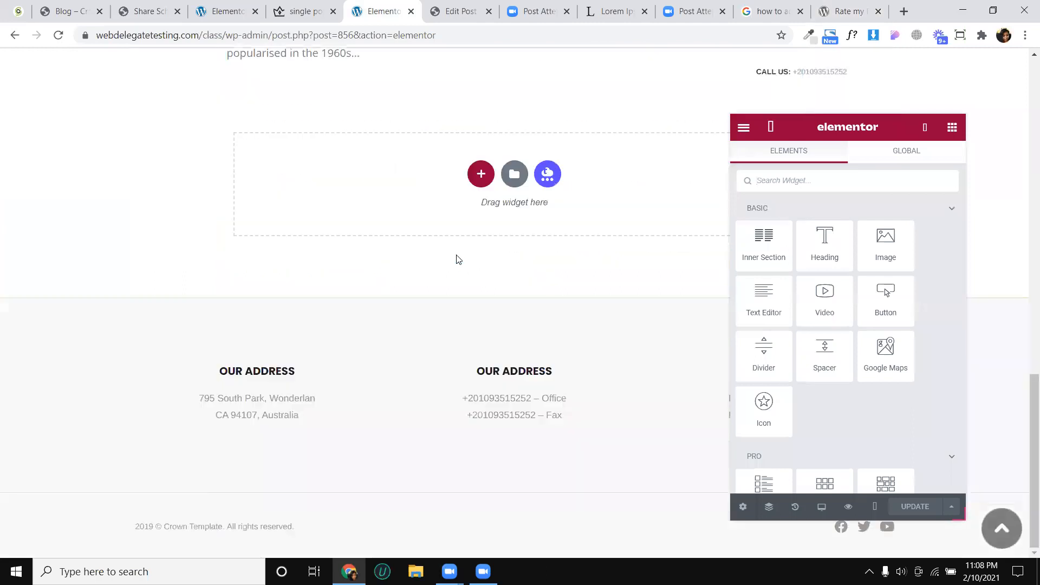
- Switch to the single post template's Elementor editor and review its layout in the tablet preview, from comment form up to header
{"action": "left_click", "coordinate": [216, 3]}
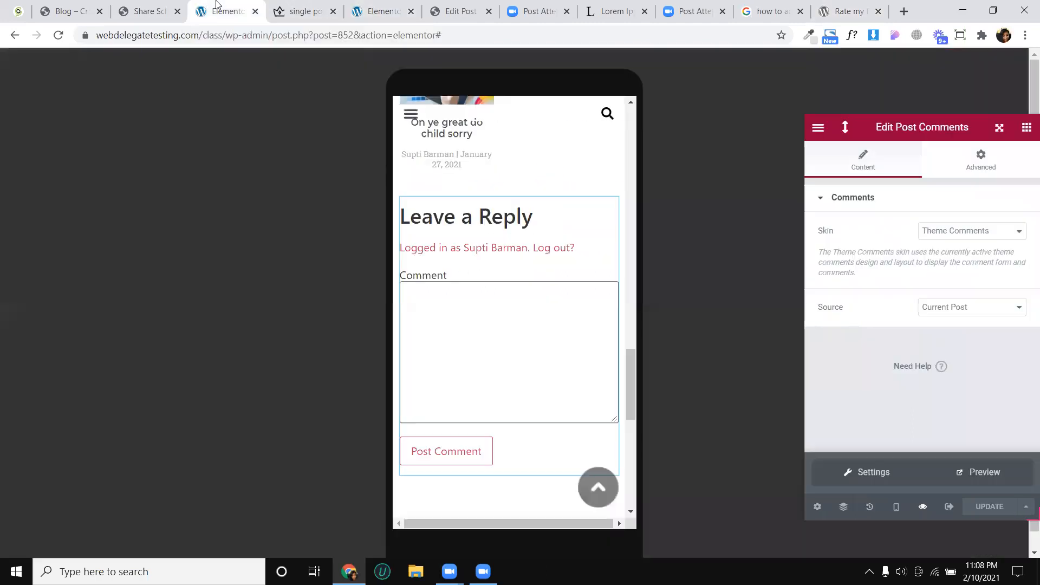
{"action": "scroll", "coordinate": [596, 240], "scroll_direction": "down", "scroll_amount": 3}
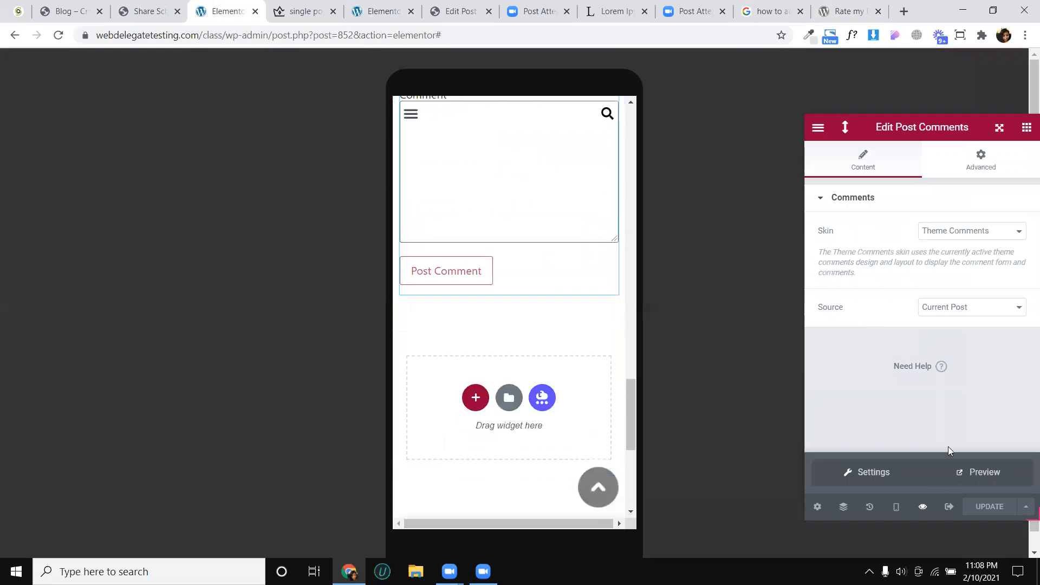
{"action": "left_click", "coordinate": [897, 508]}
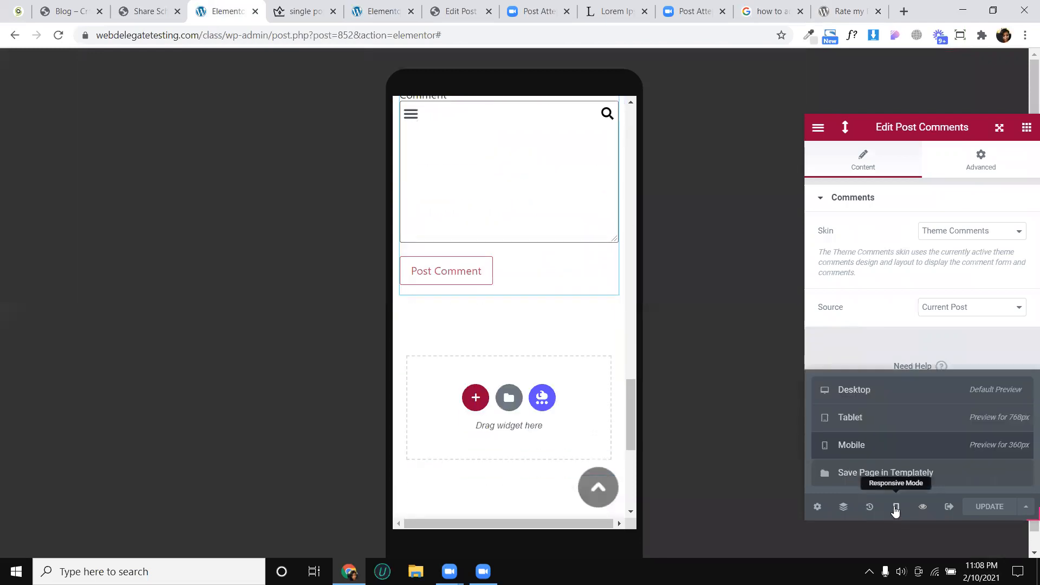
{"action": "left_click", "coordinate": [880, 425]}
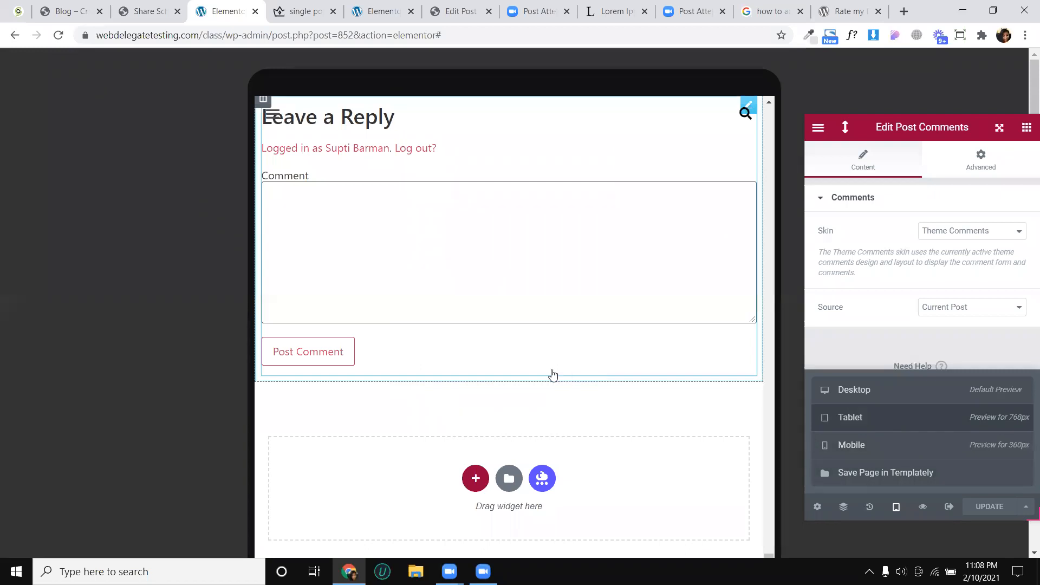
{"action": "scroll", "coordinate": [547, 376], "scroll_direction": "up", "scroll_amount": 5}
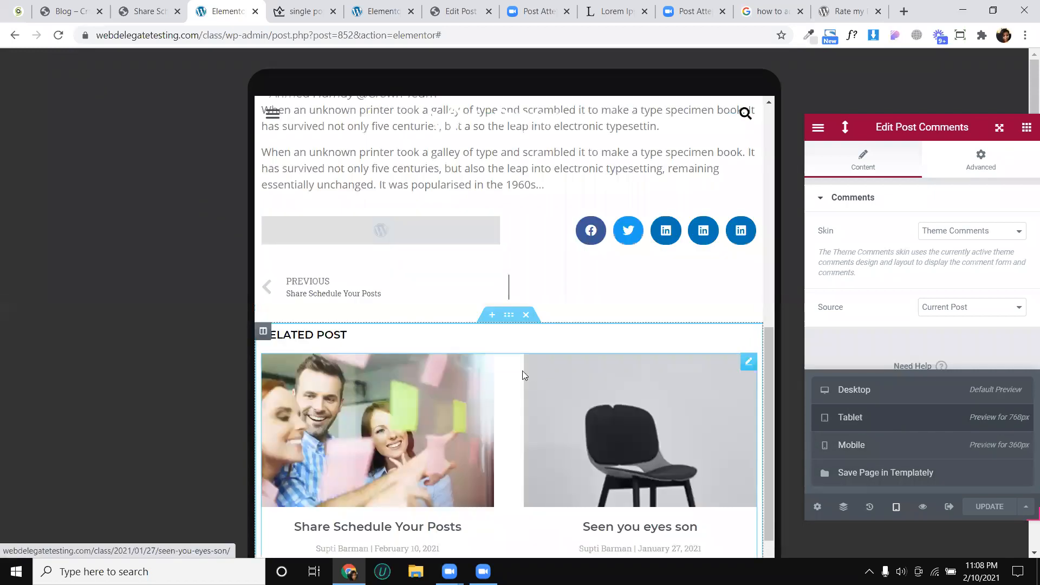
{"action": "scroll", "coordinate": [525, 370], "scroll_direction": "up", "scroll_amount": 6}
{"action": "scroll", "coordinate": [531, 368], "scroll_direction": "up", "scroll_amount": 1}
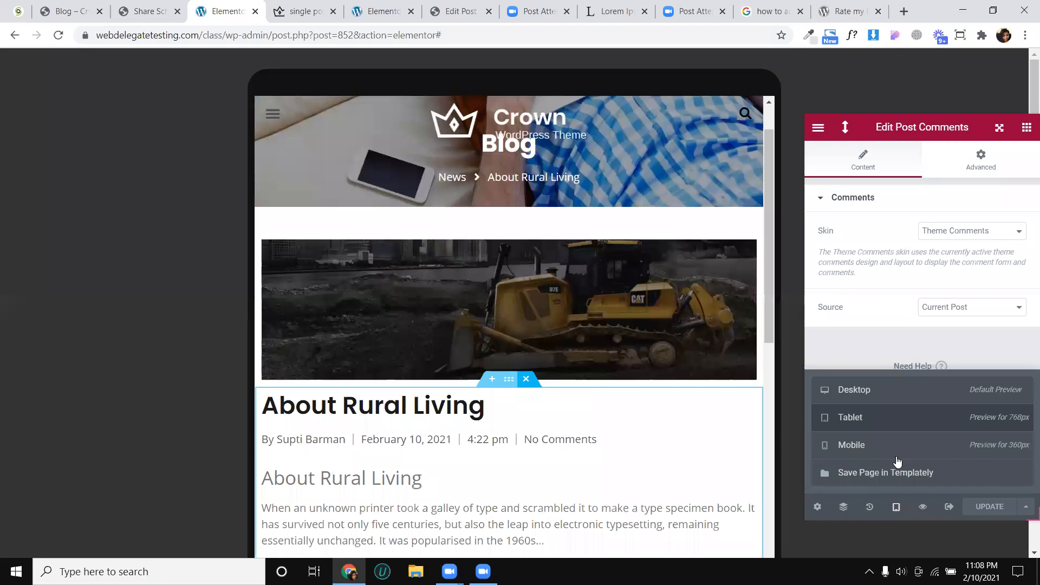
- Return the single post template to the desktop preview and check its layout, selecting the post content widget
{"action": "left_click", "coordinate": [903, 399]}
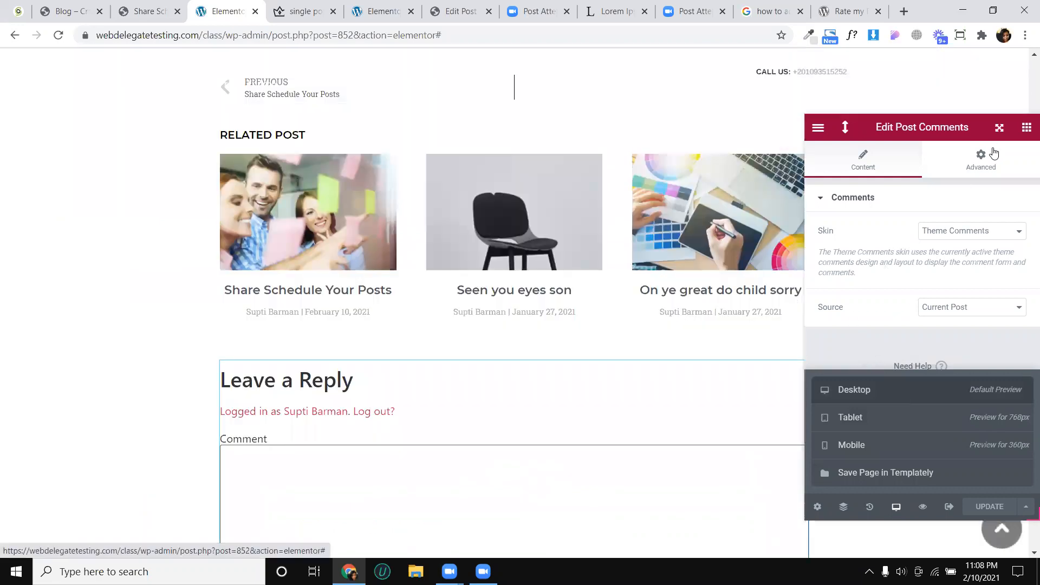
{"action": "scroll", "coordinate": [450, 228], "scroll_direction": "up", "scroll_amount": 10}
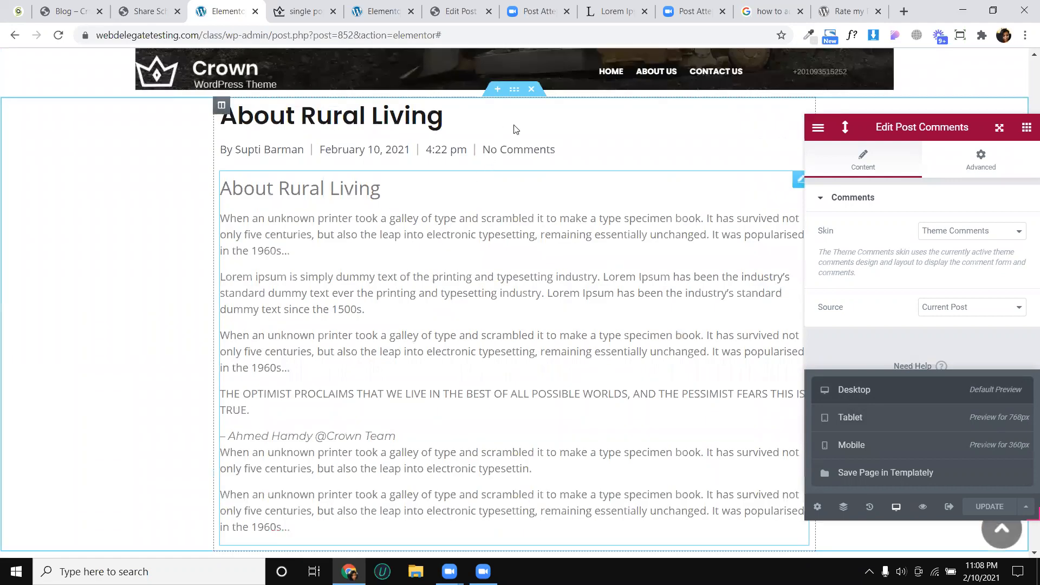
{"action": "scroll", "coordinate": [461, 341], "scroll_direction": "up", "scroll_amount": 6}
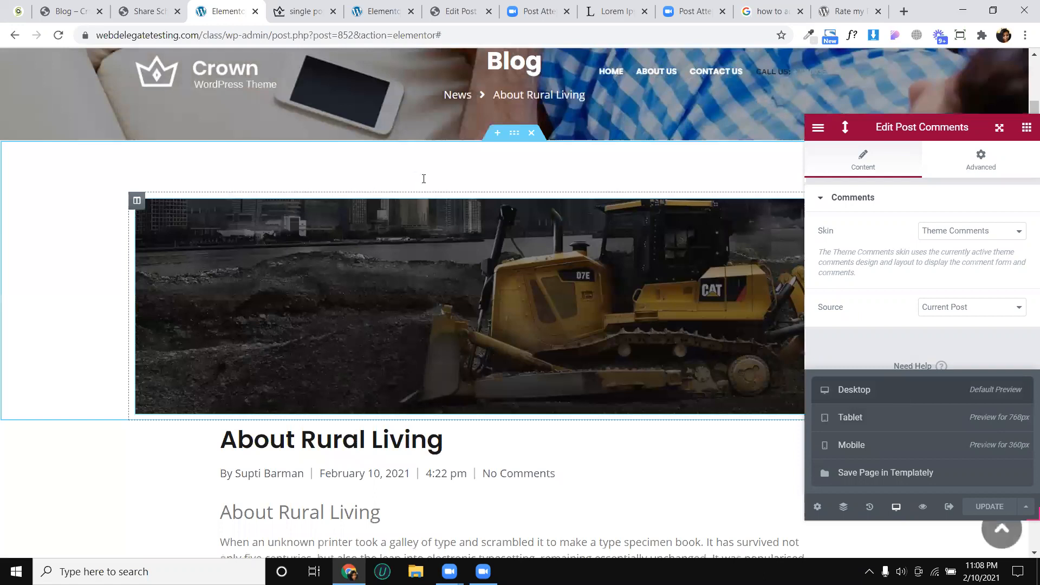
{"action": "scroll", "coordinate": [479, 171], "scroll_direction": "down", "scroll_amount": 8}
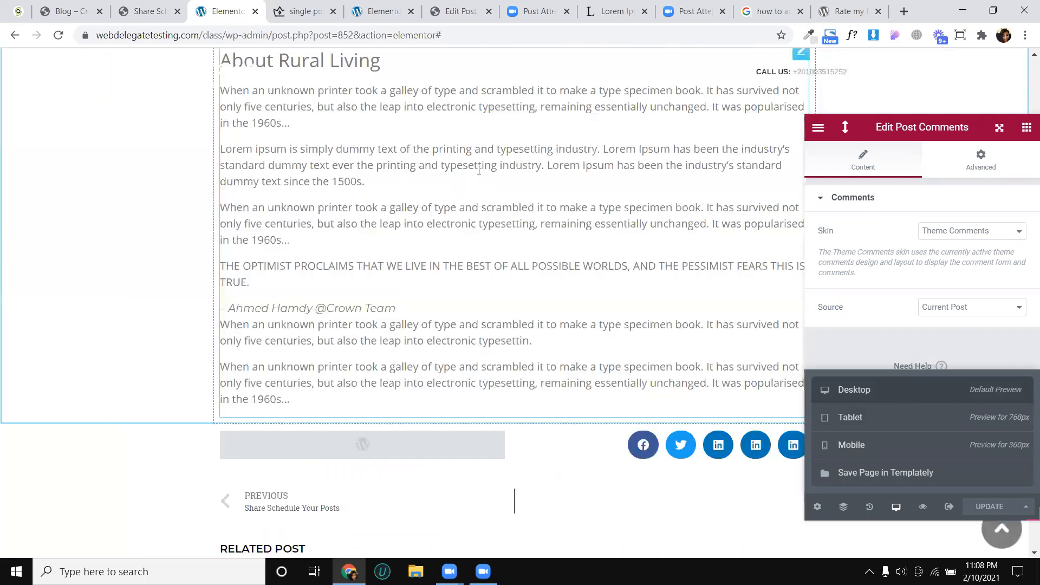
{"action": "scroll", "coordinate": [557, 193], "scroll_direction": "up", "scroll_amount": 2}
{"action": "left_click", "coordinate": [557, 192]}
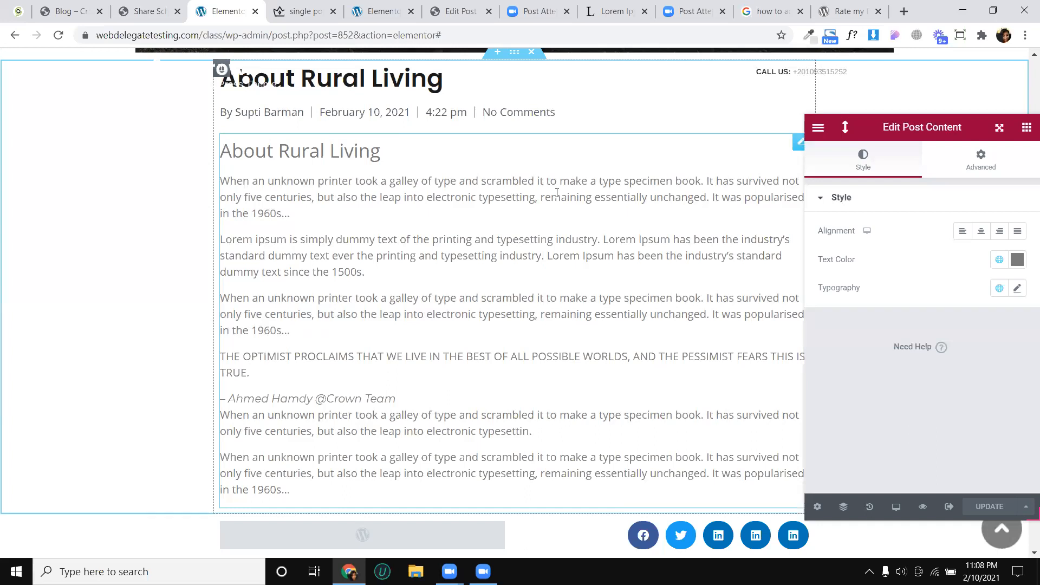
- Open the WordPress dashboard in place of the template preview and close the open editor tabs and the first Zoom tab
{"action": "left_click", "coordinate": [255, 11]}
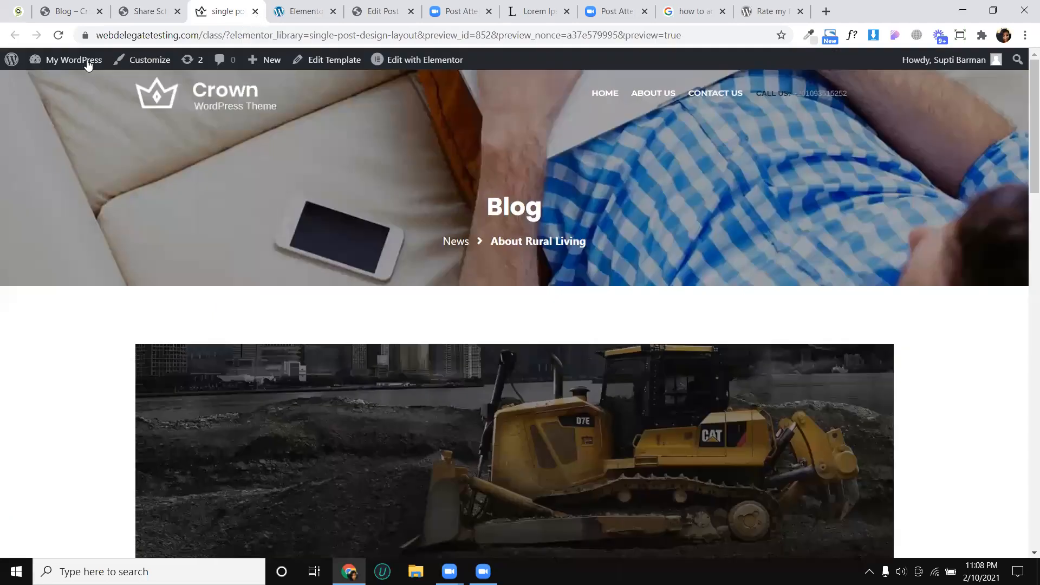
{"action": "left_click", "coordinate": [76, 84]}
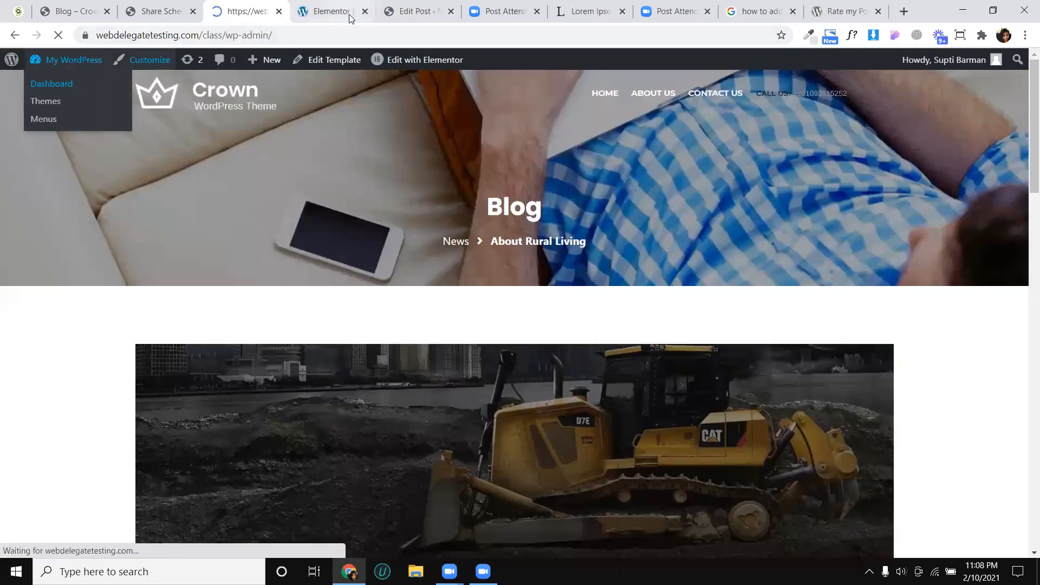
{"action": "left_click", "coordinate": [349, 11]}
{"action": "left_click", "coordinate": [365, 11]}
{"action": "left_click", "coordinate": [364, 15]}
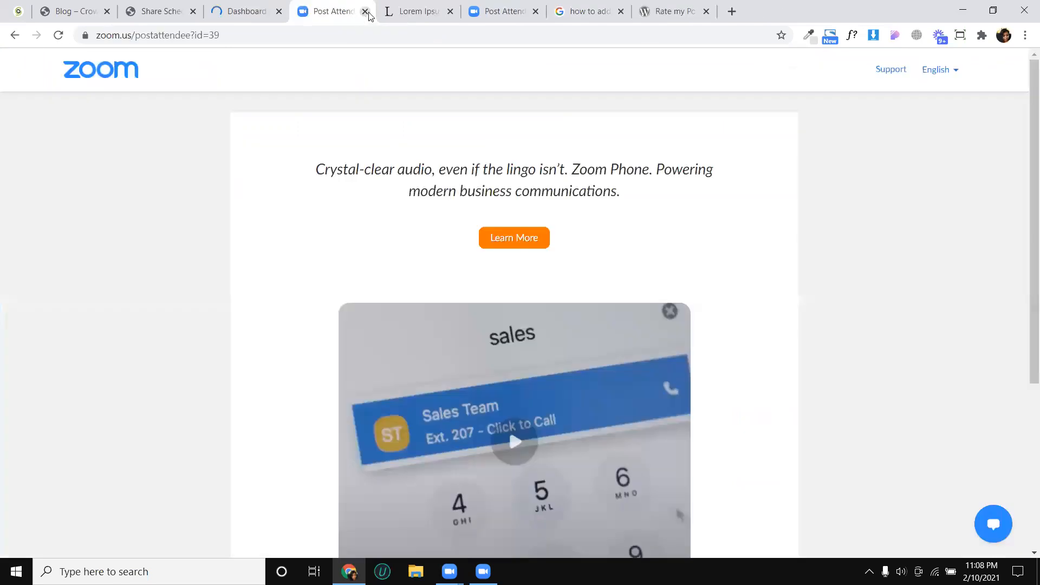
{"action": "left_click", "coordinate": [365, 13]}
{"action": "left_click", "coordinate": [253, 3]}
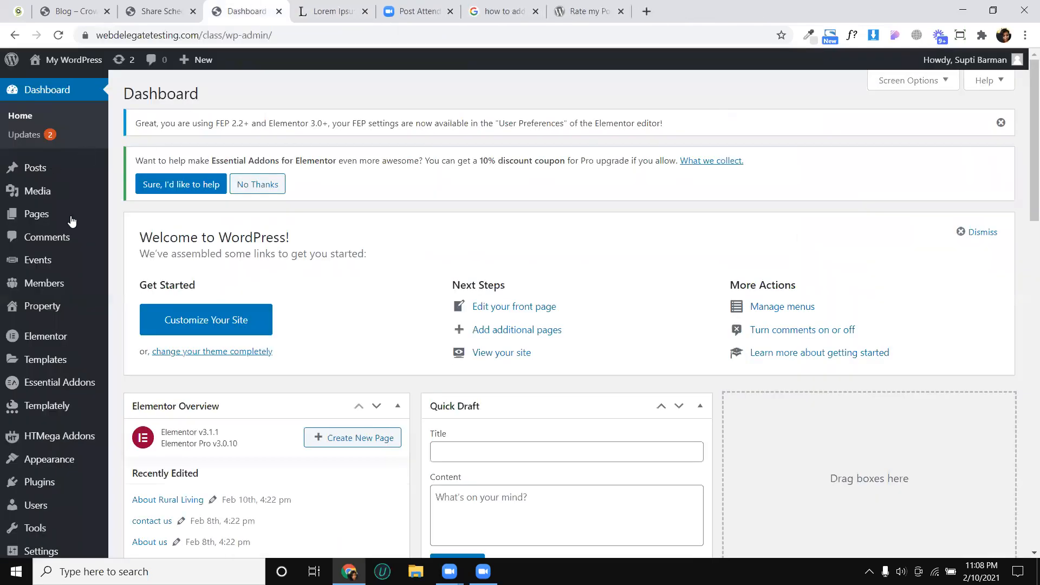
- Open the Share Schedule Your Posts post from the posts list and edit it with Elementor
{"action": "left_click", "coordinate": [67, 175]}
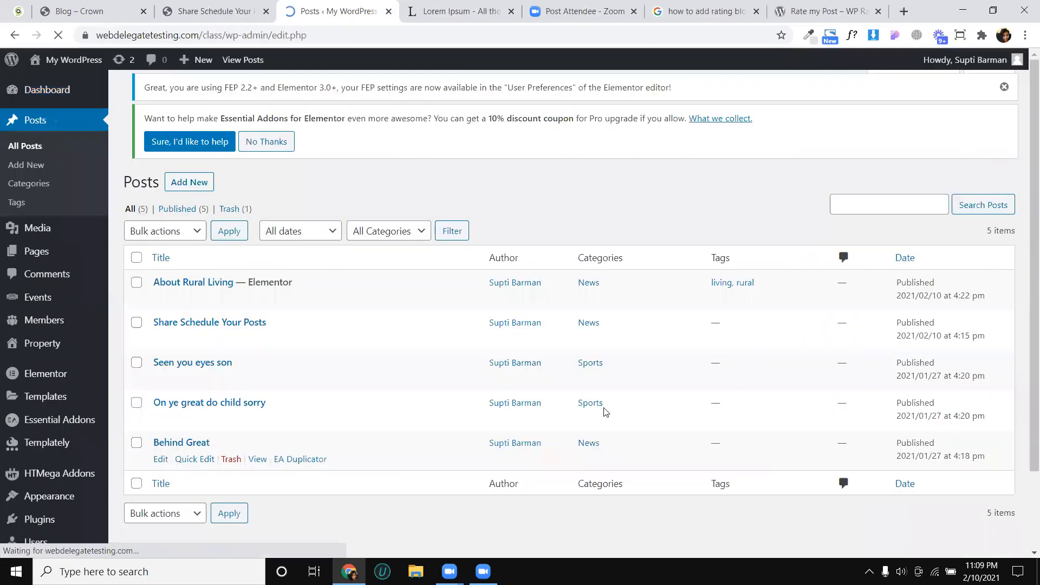
{"action": "scroll", "coordinate": [341, 269], "scroll_direction": "down", "scroll_amount": 1}
{"action": "scroll", "coordinate": [158, 270], "scroll_direction": "down", "scroll_amount": 1}
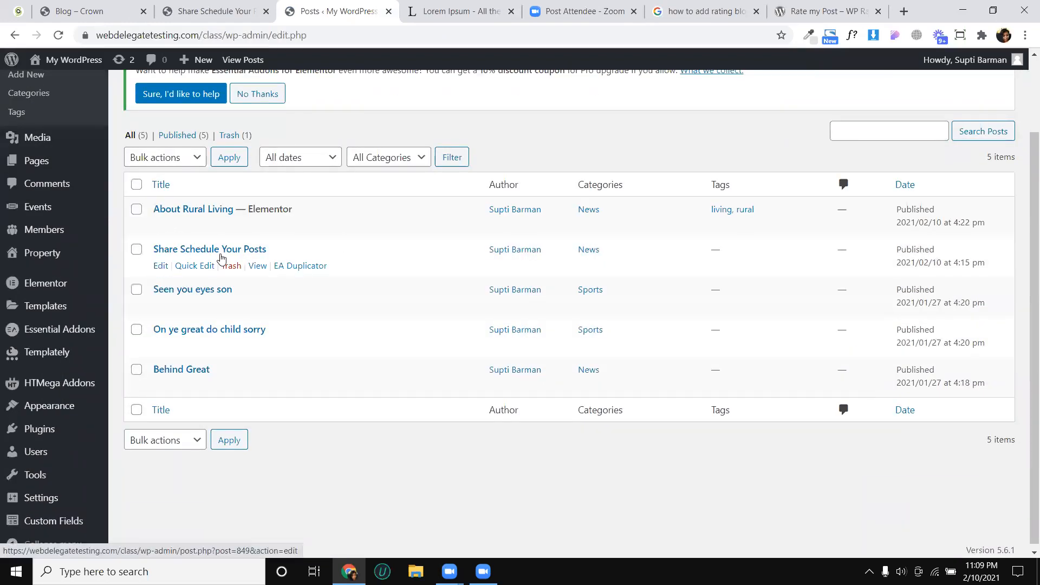
{"action": "left_click", "coordinate": [162, 266]}
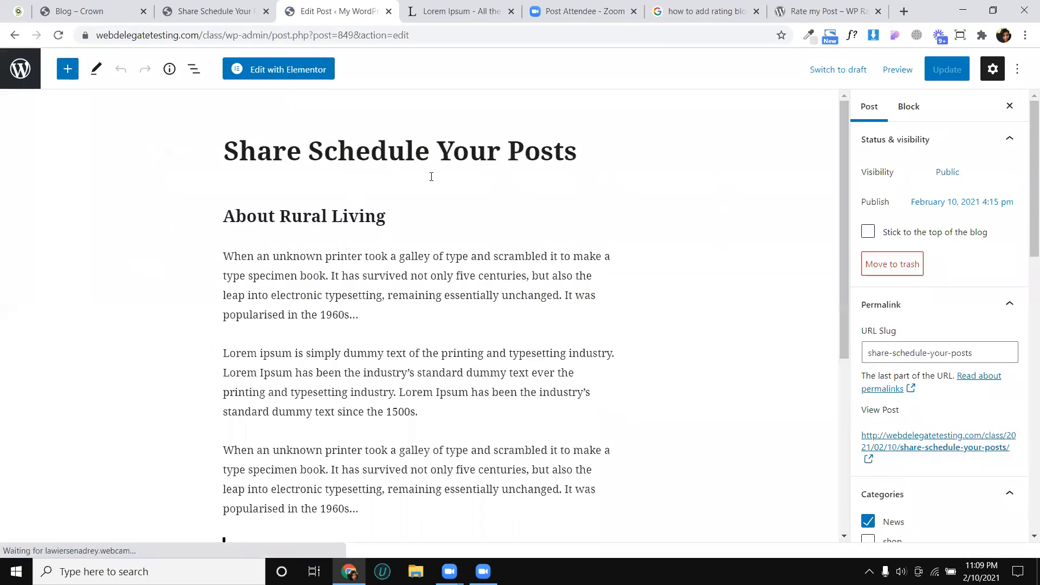
{"action": "left_click", "coordinate": [281, 76]}
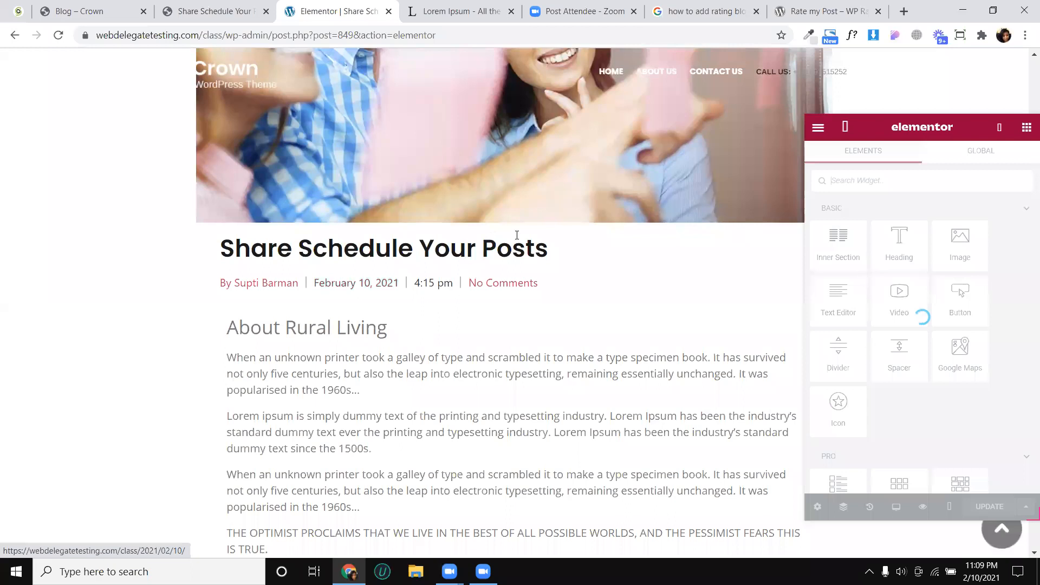
- Compare the post's text content with the original Share Schedule Your Posts article on the Crown demo site
{"action": "scroll", "coordinate": [517, 236], "scroll_direction": "down", "scroll_amount": 3}
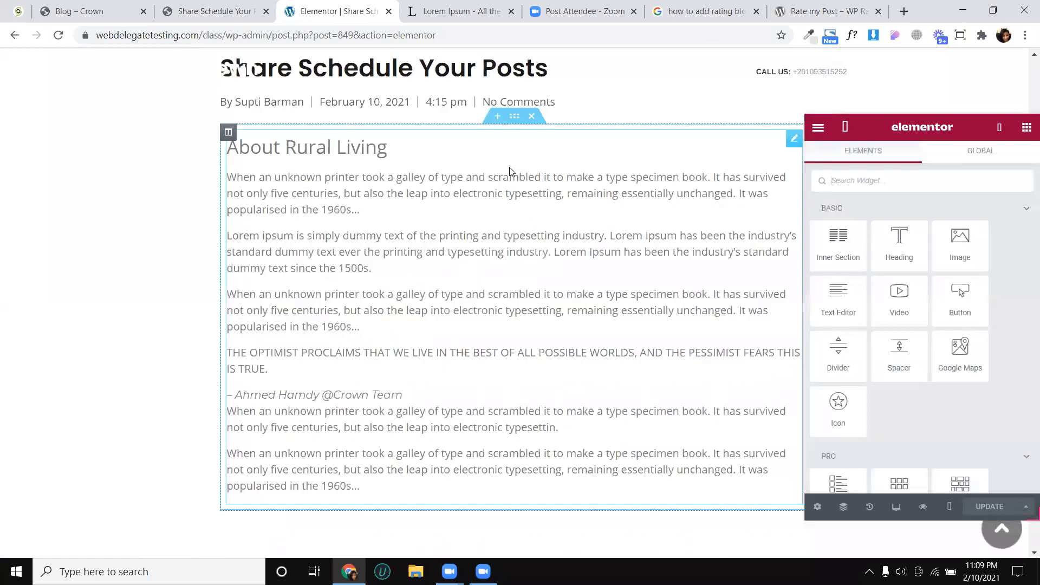
{"action": "left_click", "coordinate": [228, 10]}
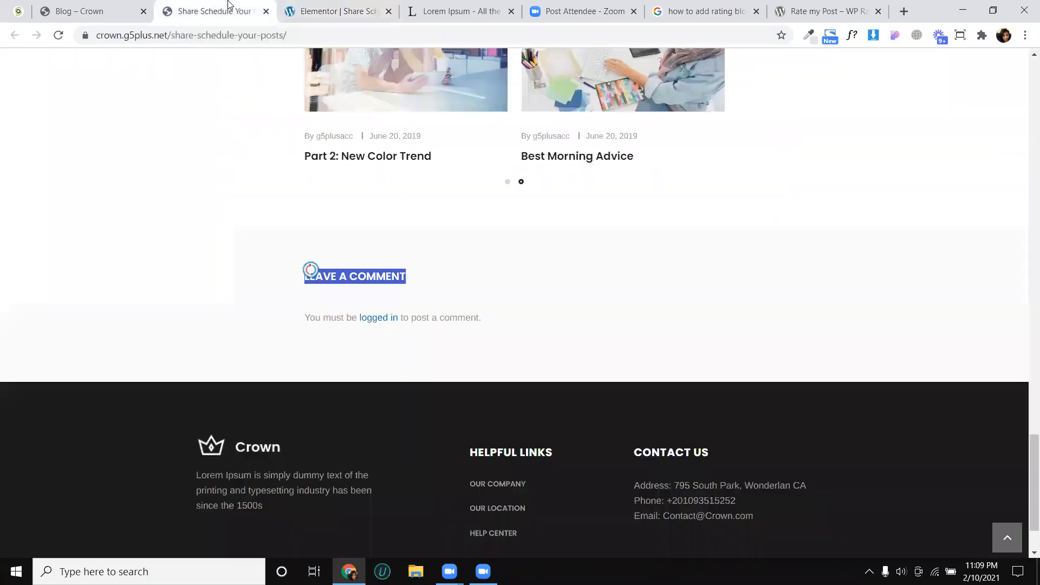
{"action": "scroll", "coordinate": [349, 230], "scroll_direction": "up", "scroll_amount": 10}
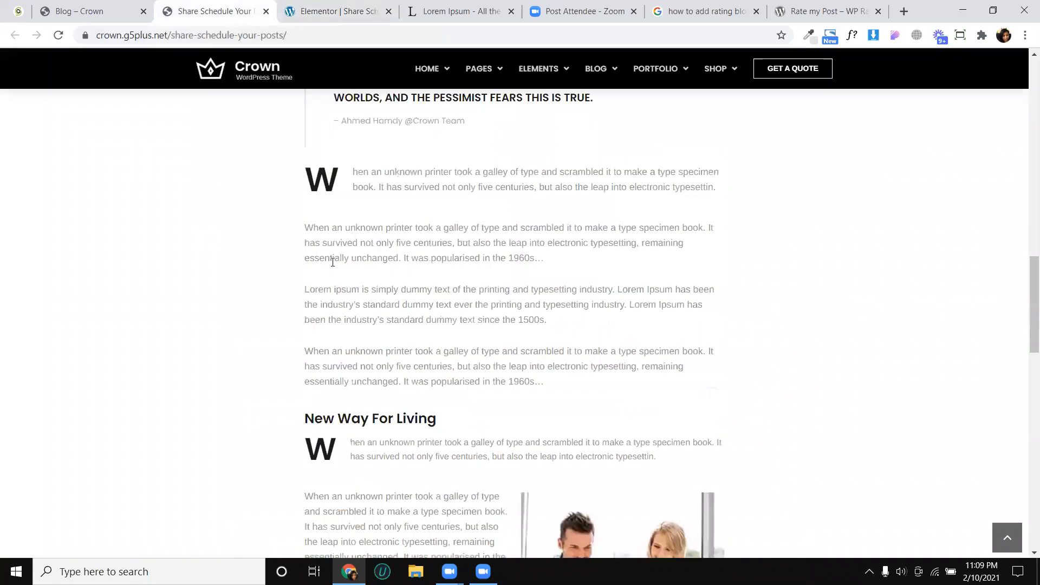
{"action": "scroll", "coordinate": [333, 263], "scroll_direction": "up", "scroll_amount": 7}
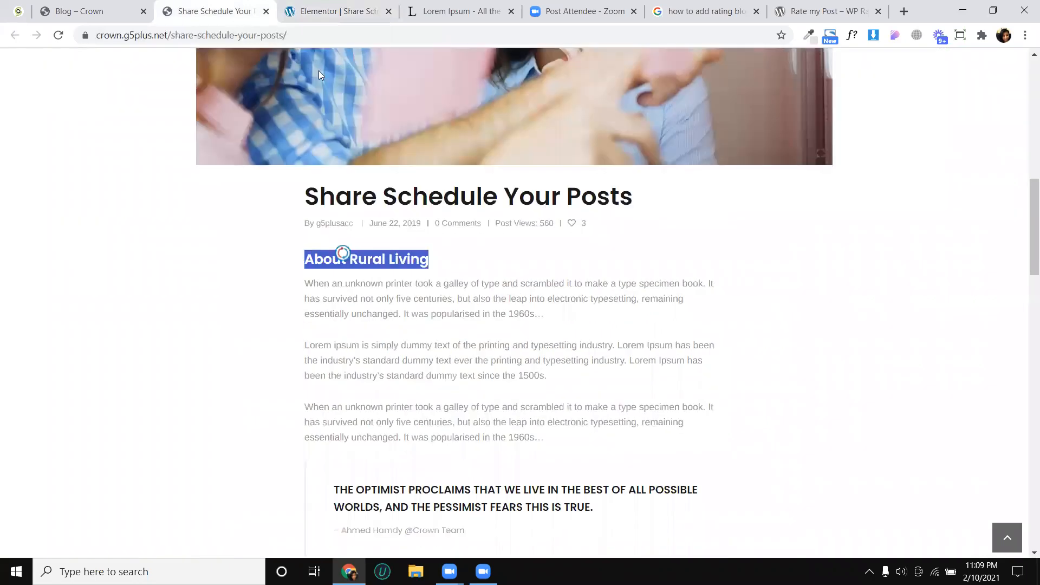
{"action": "key", "text": "ctrl+Tab"}
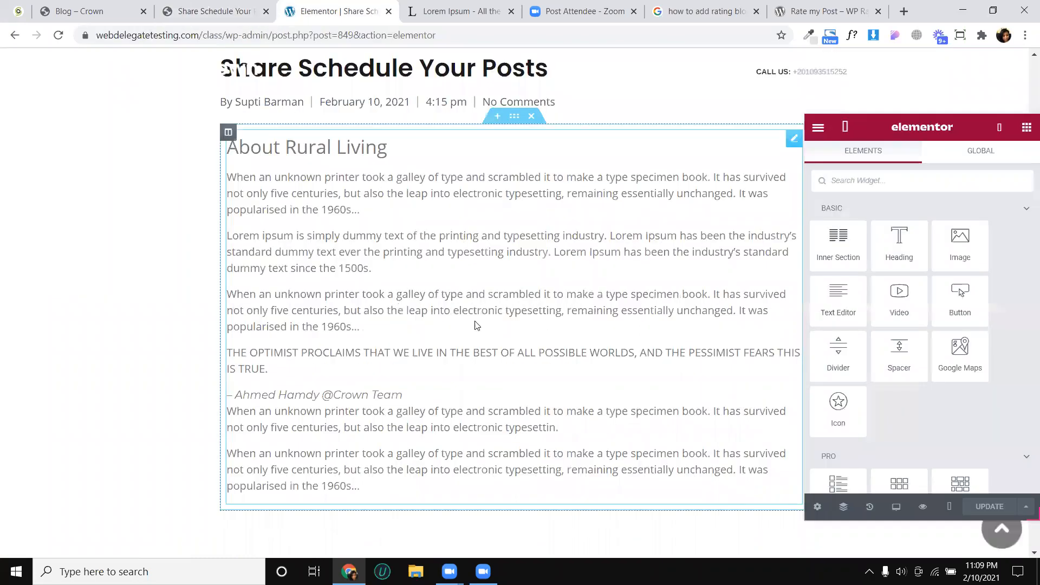
- Examine the edited post's layout, including its text, empty widget area, share icons, post navigation, related posts and comment form
{"action": "scroll", "coordinate": [596, 345], "scroll_direction": "down", "scroll_amount": 10}
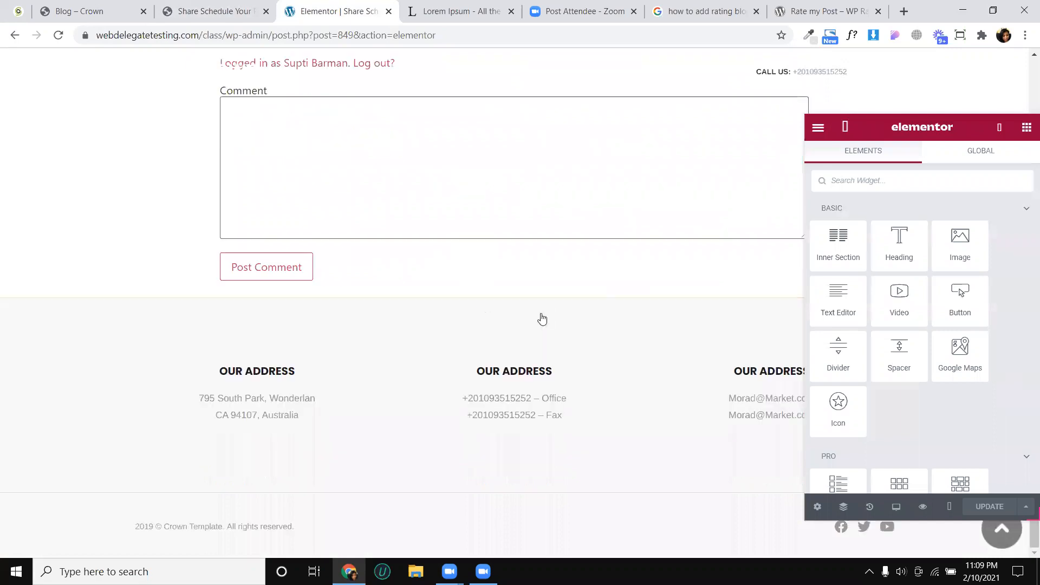
{"action": "scroll", "coordinate": [471, 211], "scroll_direction": "up", "scroll_amount": 5}
{"action": "scroll", "coordinate": [472, 211], "scroll_direction": "up", "scroll_amount": 7}
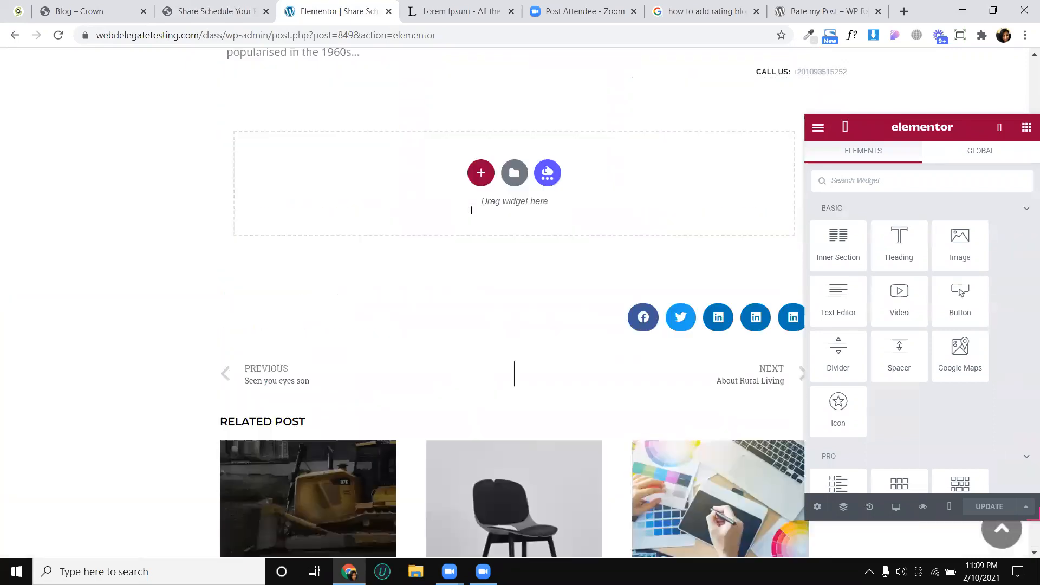
{"action": "scroll", "coordinate": [472, 202], "scroll_direction": "up", "scroll_amount": 5}
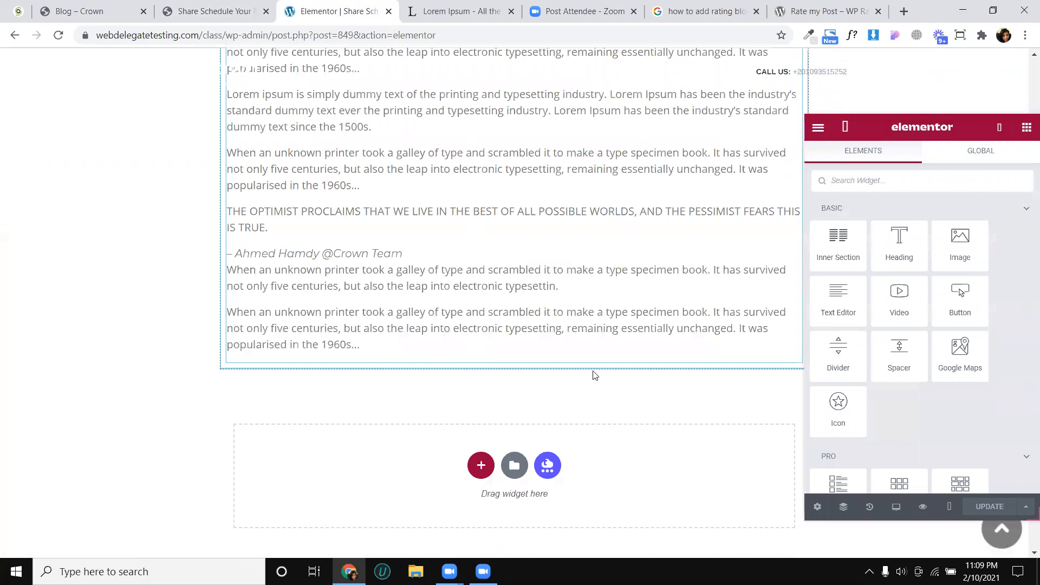
{"action": "scroll", "coordinate": [635, 373], "scroll_direction": "down", "scroll_amount": 5}
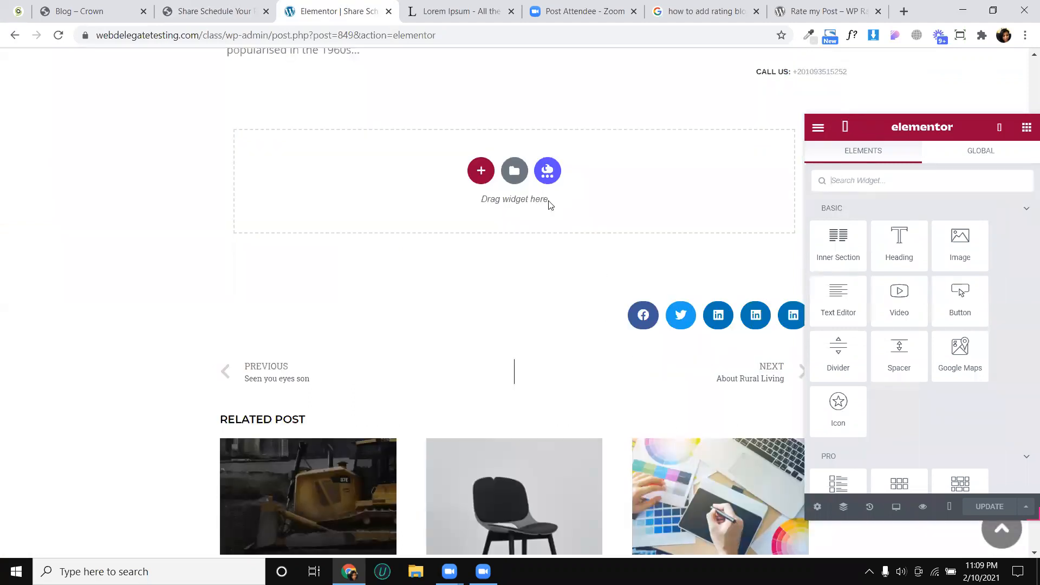
{"action": "scroll", "coordinate": [542, 336], "scroll_direction": "down", "scroll_amount": 2}
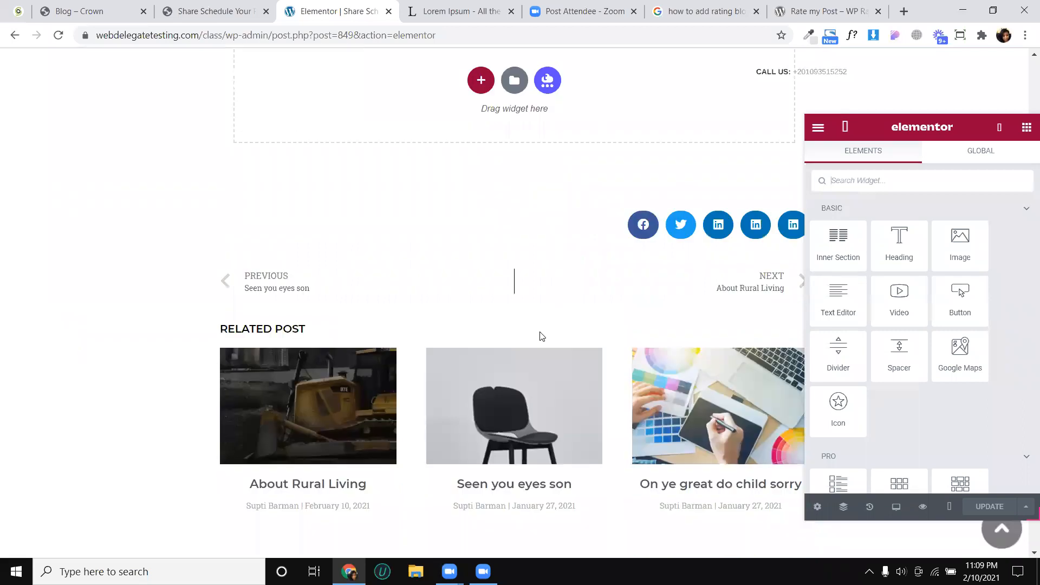
{"action": "scroll", "coordinate": [541, 337], "scroll_direction": "down", "scroll_amount": 2}
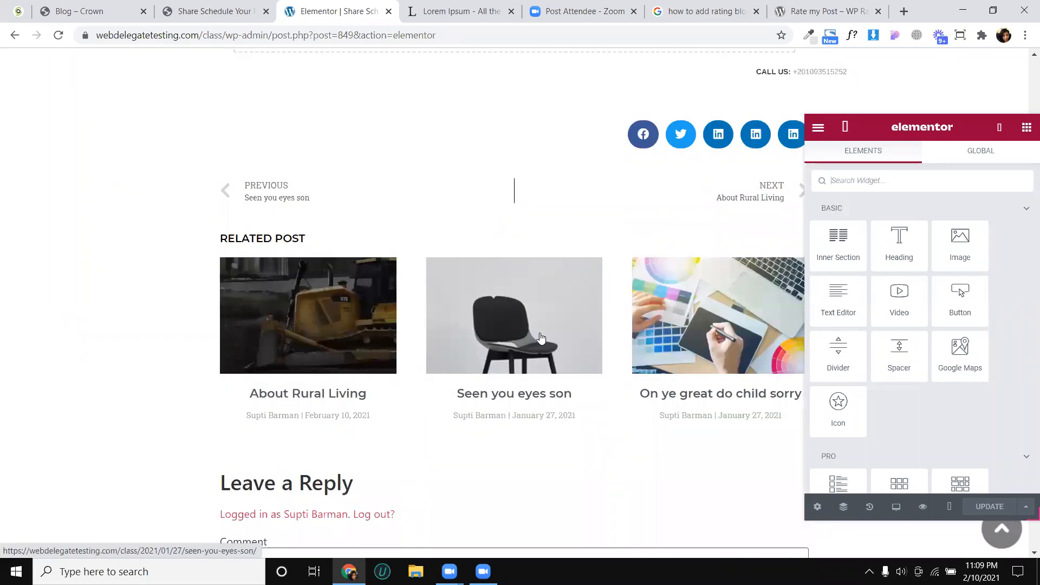
{"action": "scroll", "coordinate": [541, 337], "scroll_direction": "up", "scroll_amount": 8}
{"action": "scroll", "coordinate": [498, 311], "scroll_direction": "up", "scroll_amount": 8}
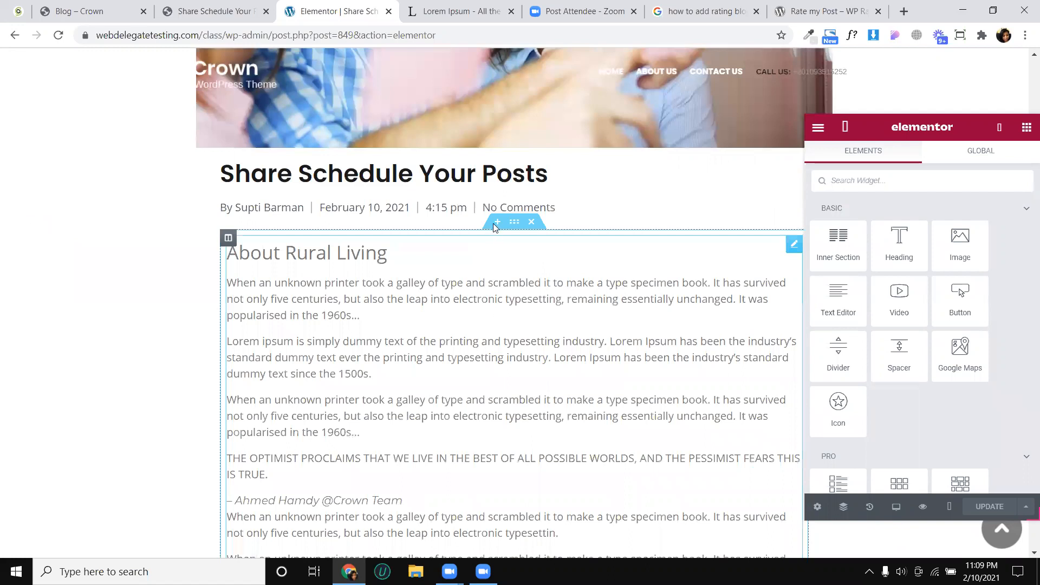
- Replace the post's existing text section with an empty single-column section and bring up the list of widgets
{"action": "left_click", "coordinate": [496, 225]}
{"action": "left_click", "coordinate": [481, 292]}
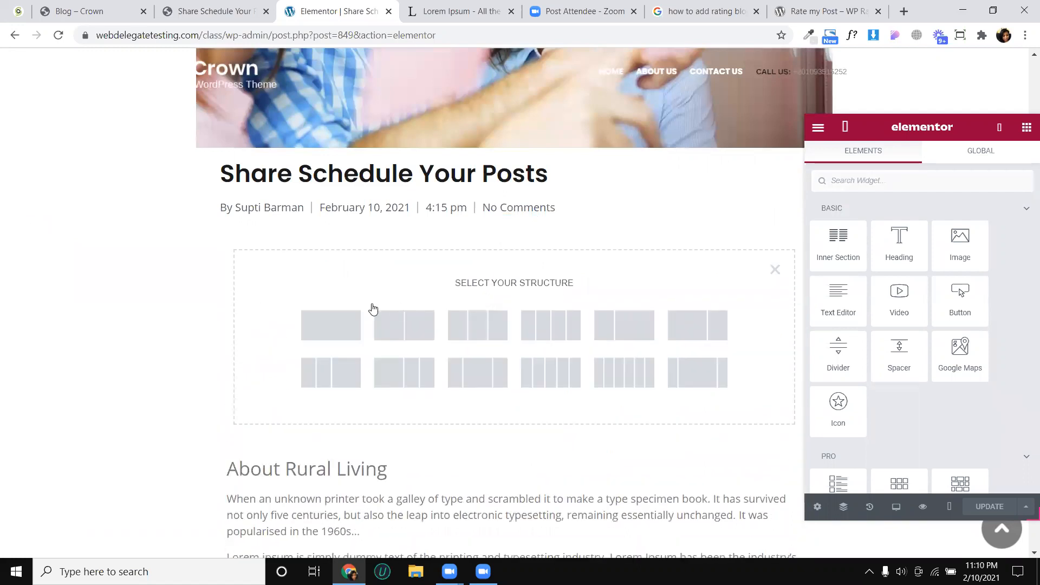
{"action": "left_click", "coordinate": [330, 325]}
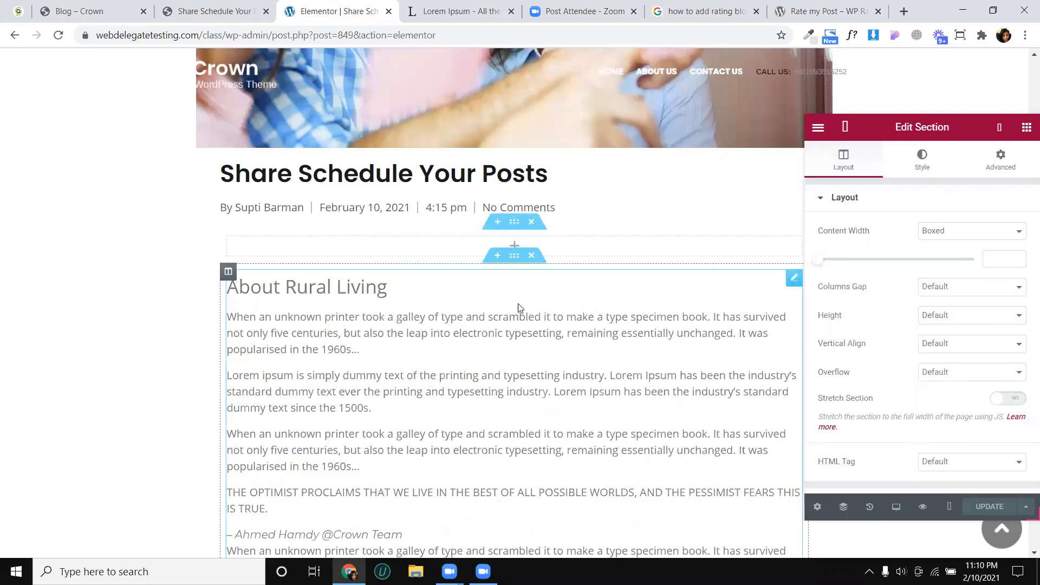
{"action": "left_click", "coordinate": [532, 255]}
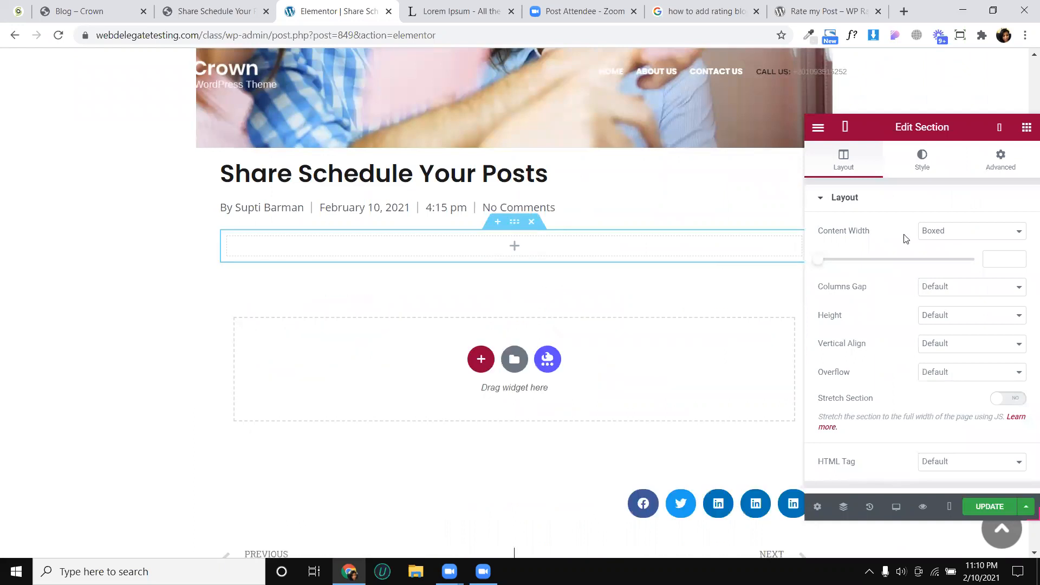
{"action": "left_click", "coordinate": [1026, 128]}
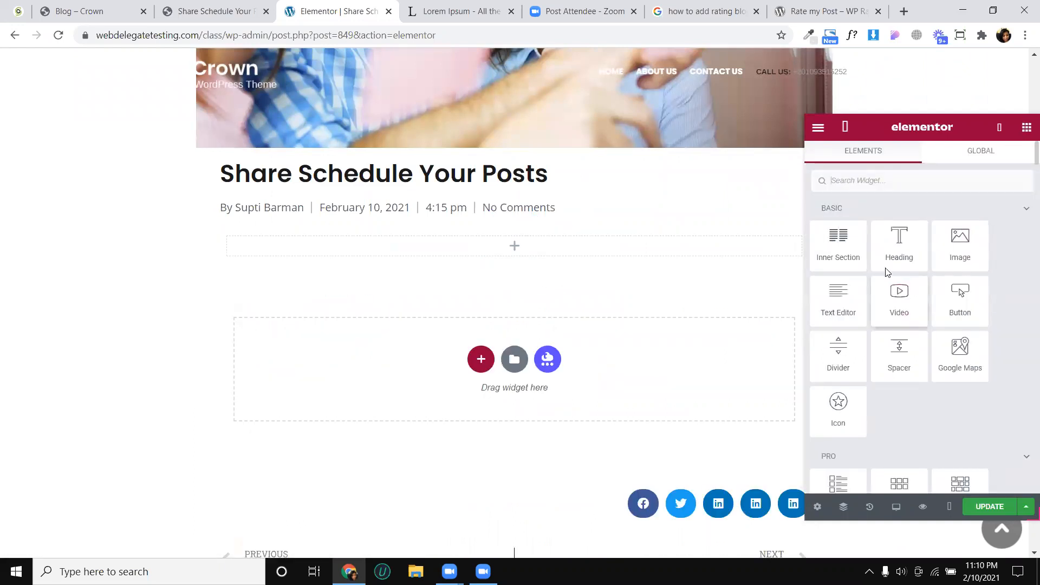
- Add a Heading widget to the empty section and set its title to "About Rural Living"
{"action": "left_click_drag", "start_coordinate": [900, 249], "coordinate": [587, 263]}
{"action": "left_click_drag", "start_coordinate": [921, 234], "coordinate": [592, 245]}
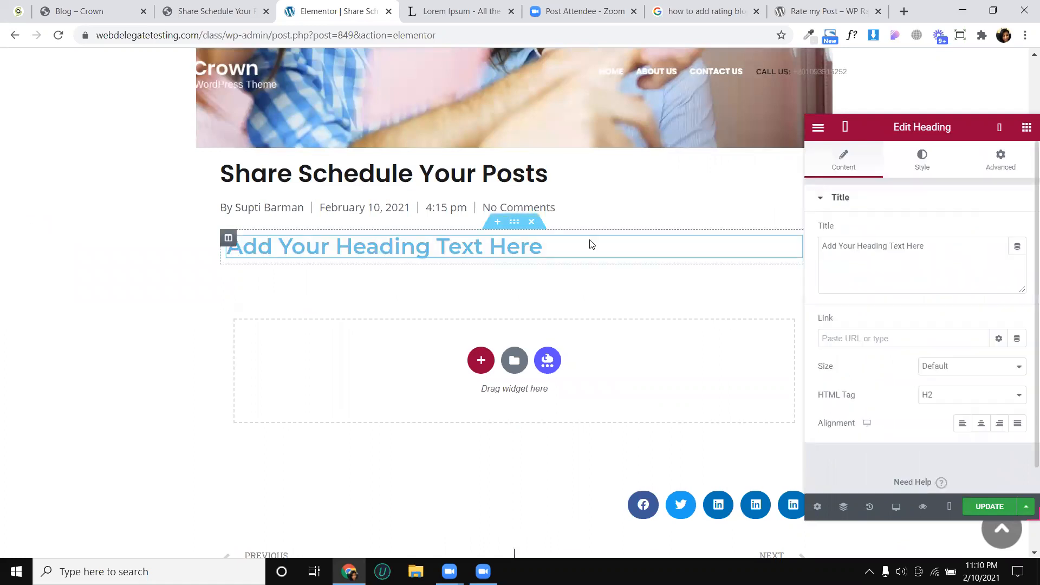
{"action": "triple_click", "coordinate": [844, 246]}
{"action": "type", "text": "About Rural Living"}
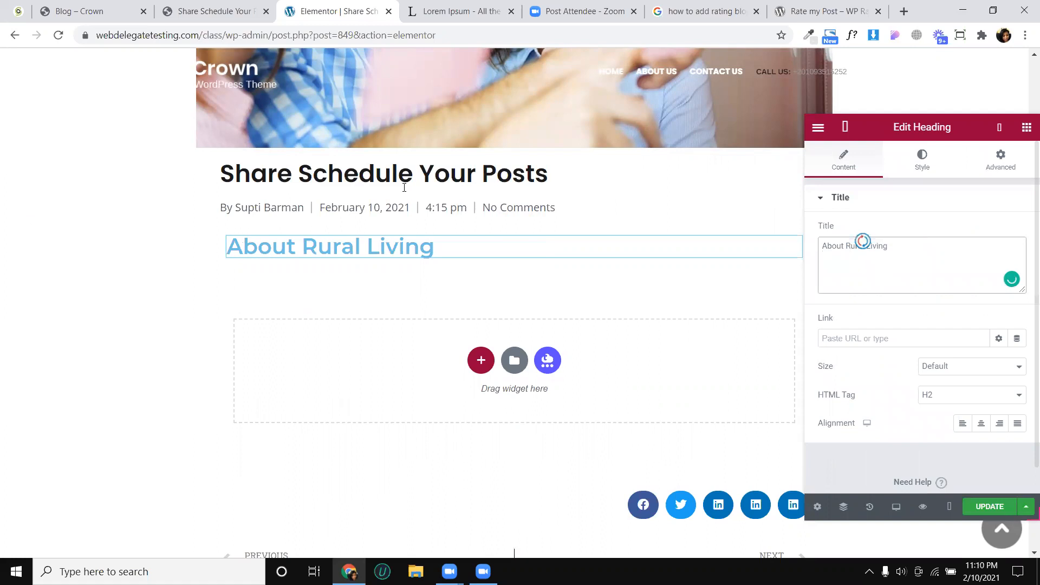
- Set the About Rural Living heading's text color to #040404 and font size to 17 px, comparing it with the original Crown article
{"action": "left_click", "coordinate": [921, 166]}
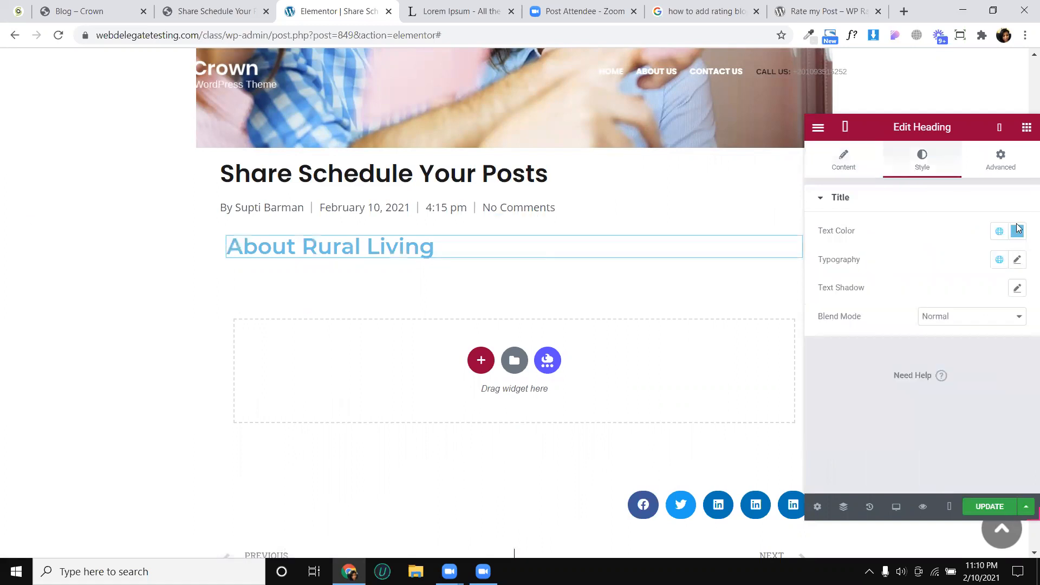
{"action": "left_click", "coordinate": [1017, 231]}
{"action": "left_click", "coordinate": [897, 359]}
{"action": "left_click_drag", "start_coordinate": [880, 380], "coordinate": [867, 393]}
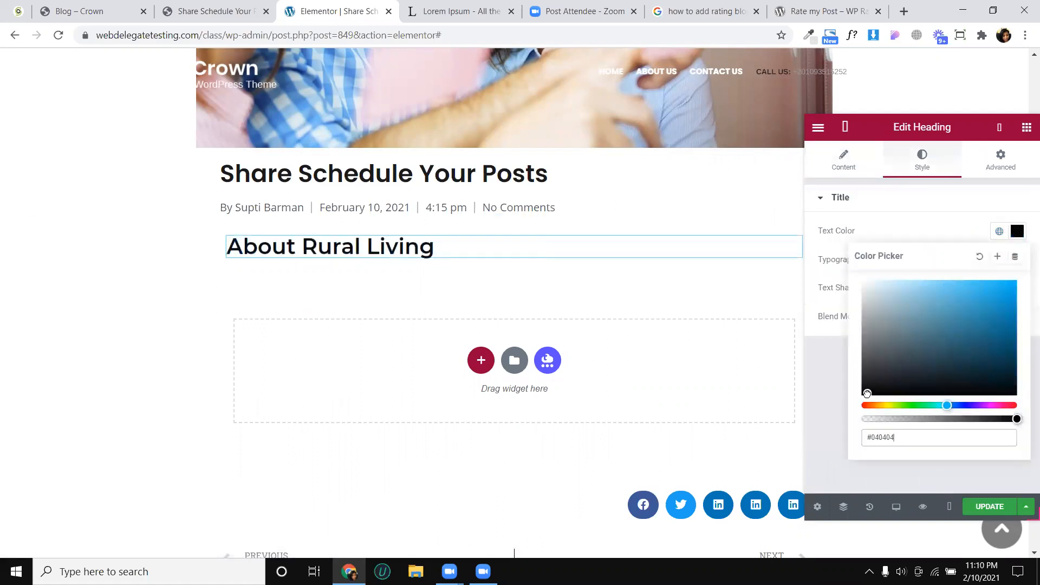
{"action": "left_click", "coordinate": [1019, 238]}
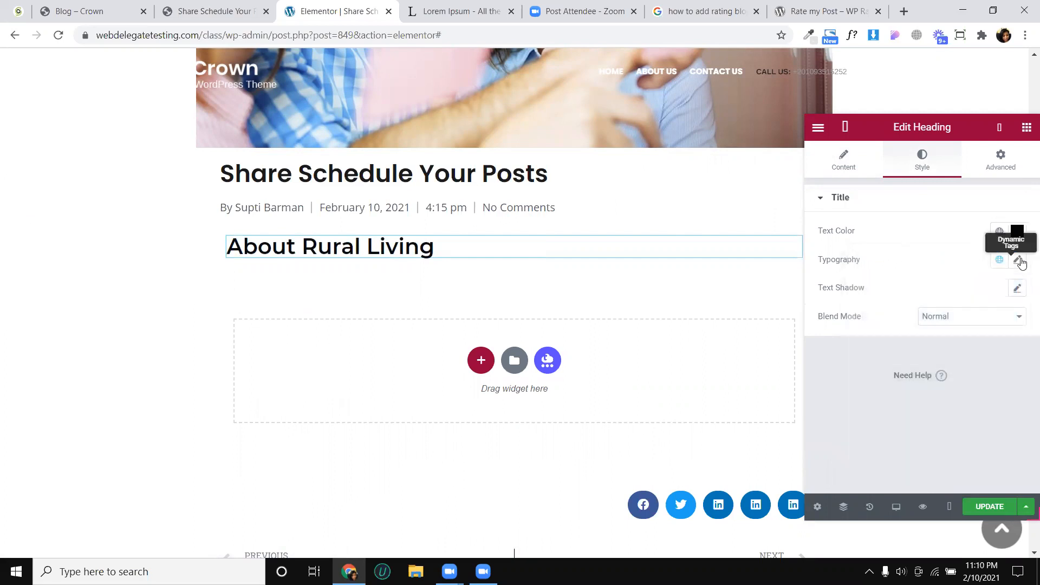
{"action": "left_click", "coordinate": [1018, 260]}
{"action": "left_click_drag", "start_coordinate": [835, 373], "coordinate": [842, 372]}
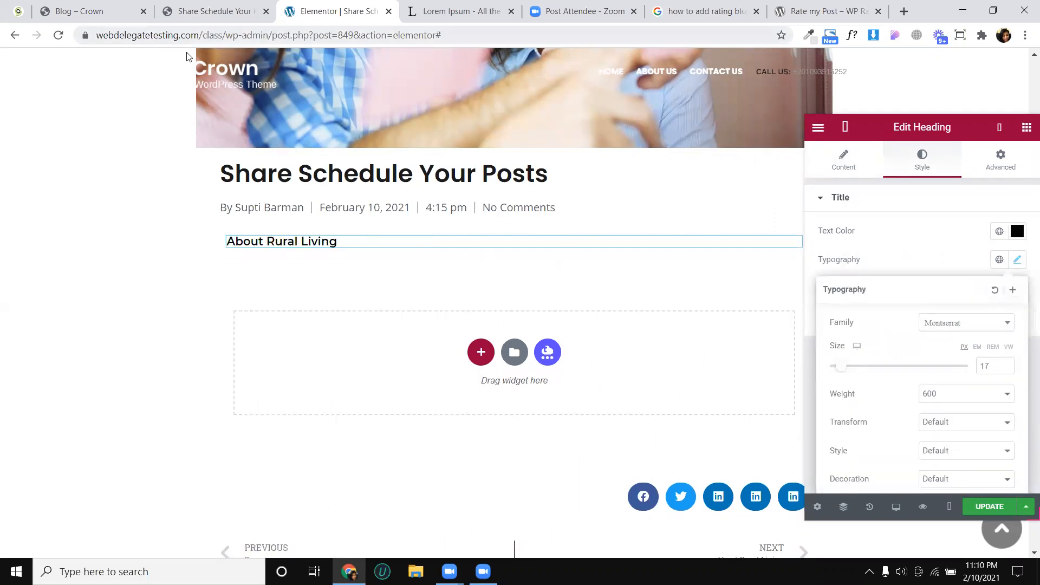
{"action": "left_click", "coordinate": [228, 14]}
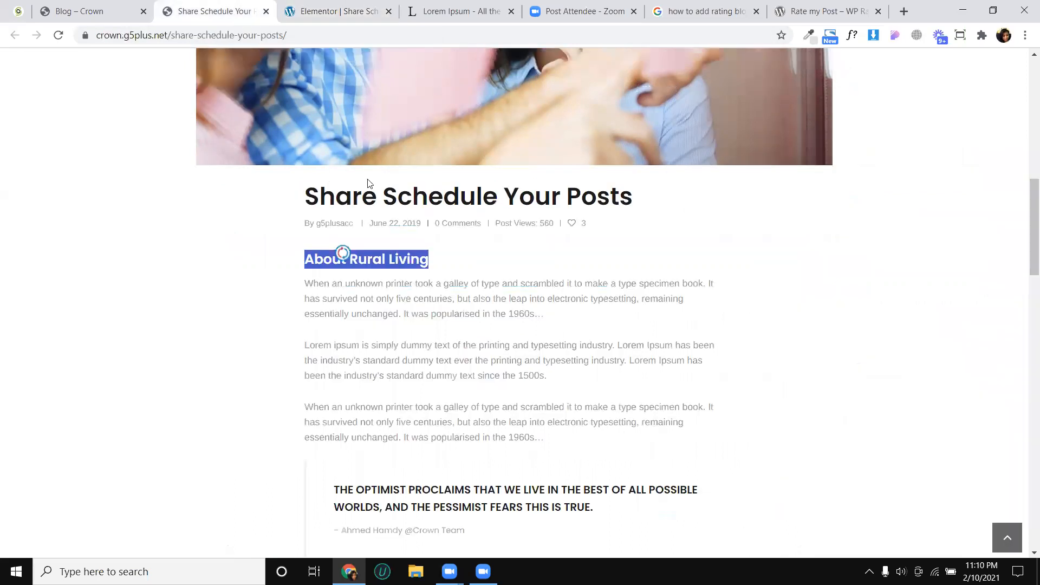
{"action": "left_click", "coordinate": [361, 13]}
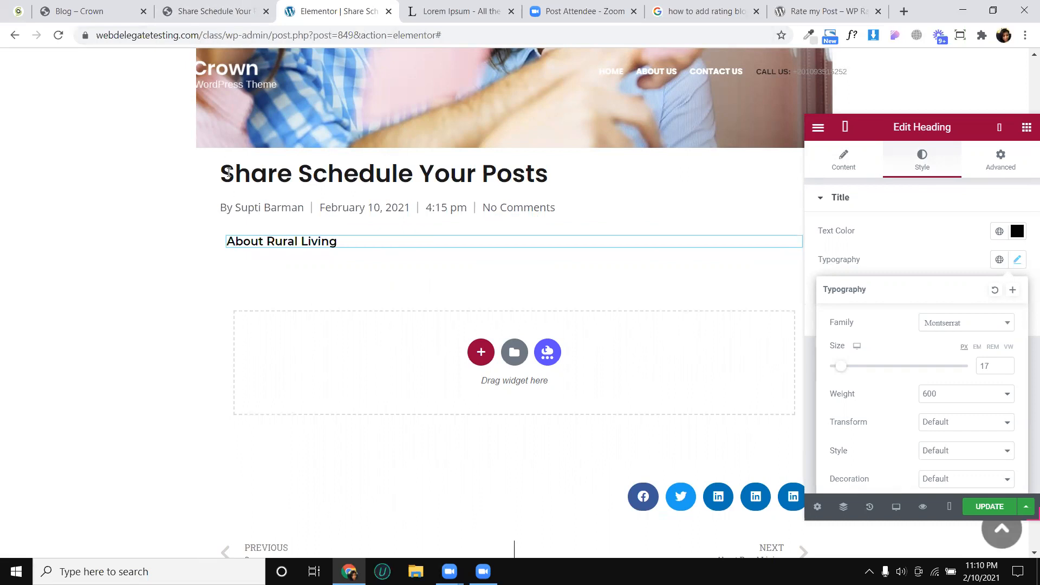
- Copy the three paragraphs under About Rural Living from the Crown article into a new Text Editor widget below the heading
{"action": "left_click", "coordinate": [222, 11]}
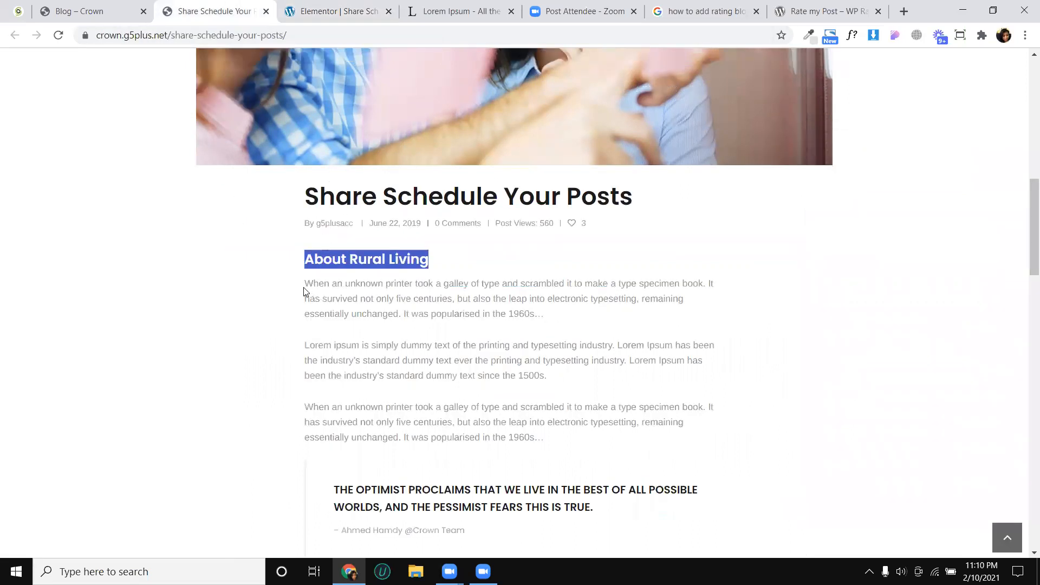
{"action": "left_click_drag", "start_coordinate": [307, 286], "coordinate": [546, 443]}
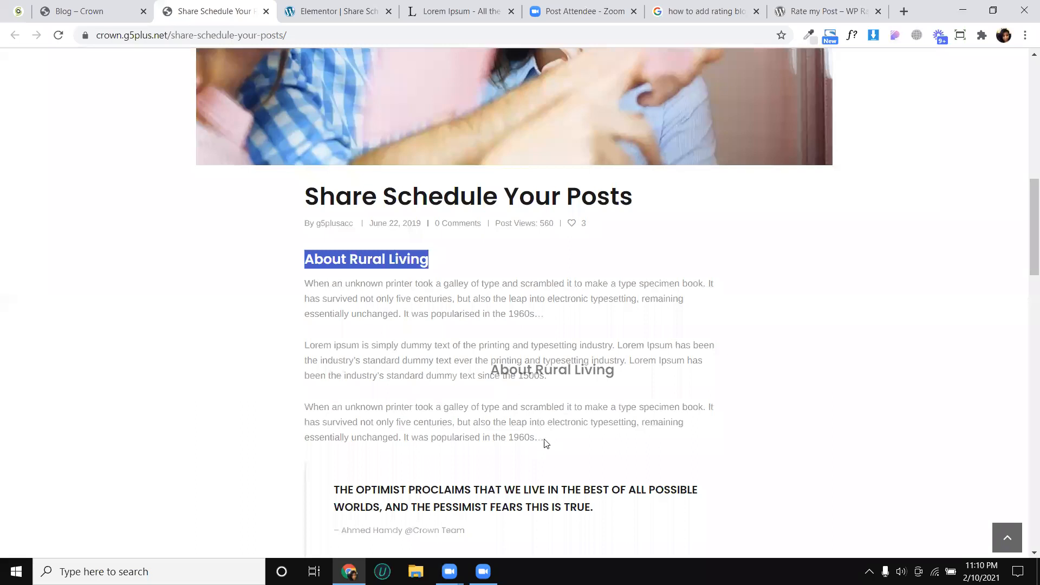
{"action": "triple_click", "coordinate": [309, 286]}
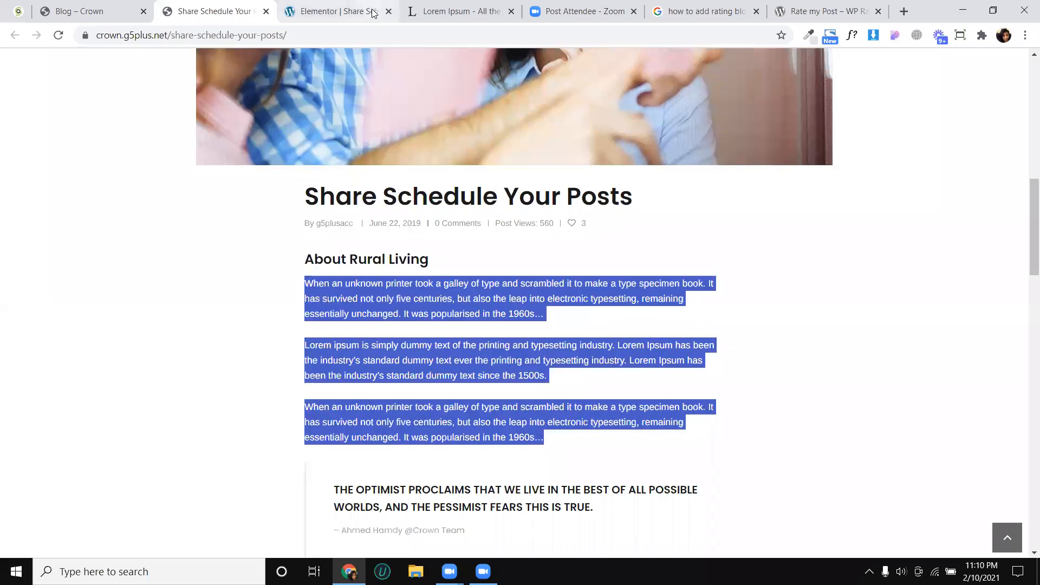
{"action": "left_click", "coordinate": [374, 14]}
{"action": "left_click", "coordinate": [1025, 128]}
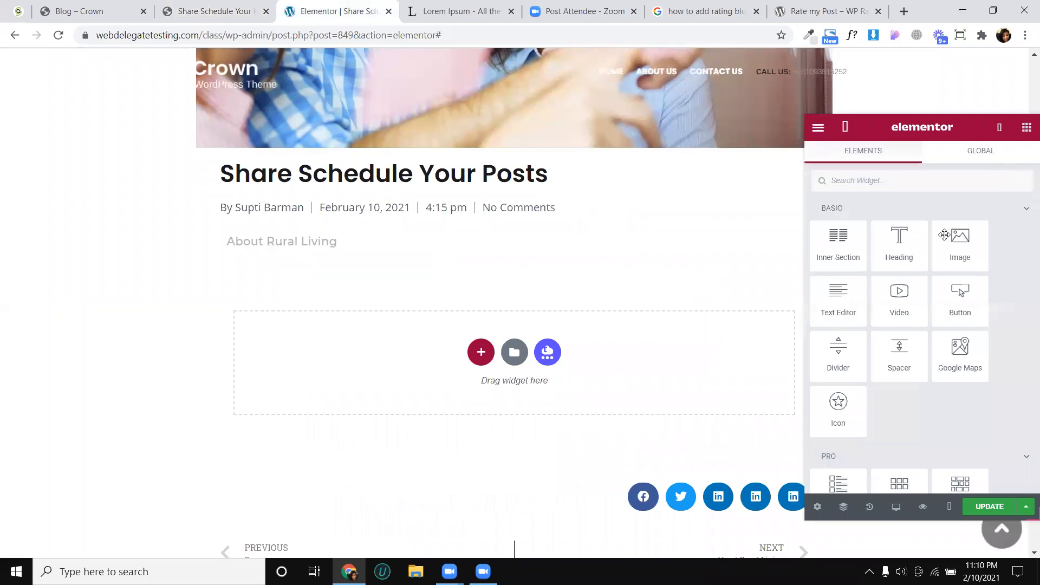
{"action": "left_click_drag", "start_coordinate": [852, 304], "coordinate": [329, 245]}
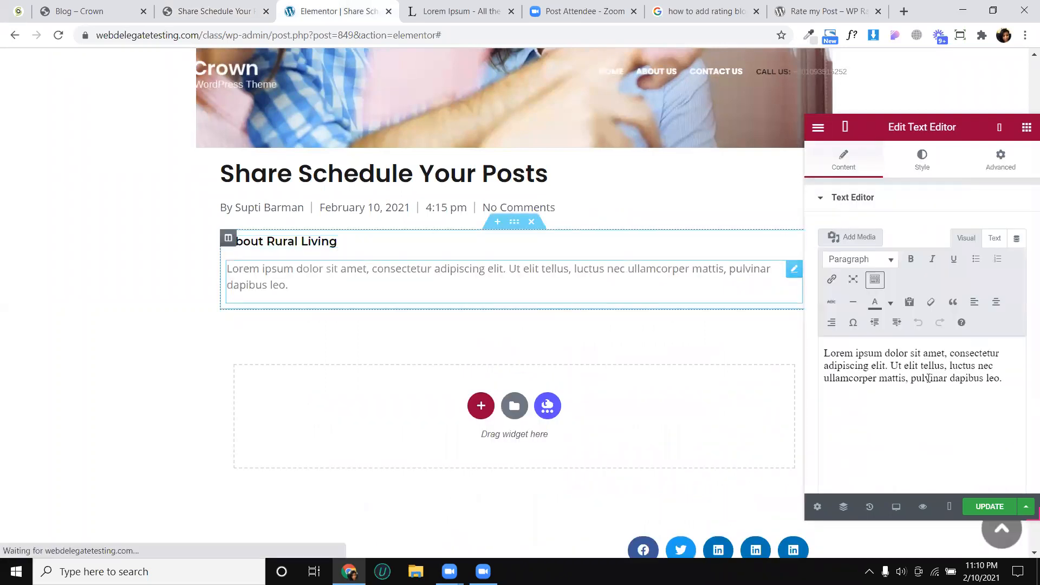
{"action": "key", "text": "ctrl+a"}
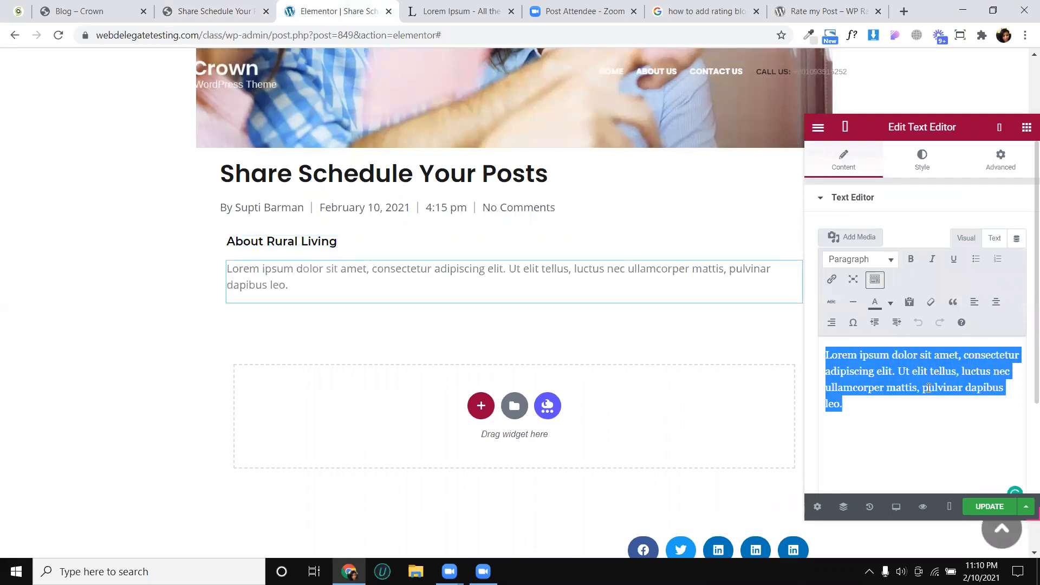
{"action": "type", "text": "When an unknown printer took a galley of type and scrambled it to make a type specimen book. It has survived not only five centuries, but also the leap into electronic typesetting, remaining essentially unchanged. It was popularised in the 1960s... Lorem ipsum is simply dummy text of the printing and typesetting industry. Lorem Ipsum has been the industry’s standard dummy text ever the printing and typesetting industry. Lorem Ipsum has been the industry’s standard dummy text since the 1500s. When an unknown printer took a galley of type and scrambled it to make a type specimen book. It has survived not only five centuries, but also the leap into electronic typesetting, remaining essentially unchanged. It was popularised in the 1960s..."}
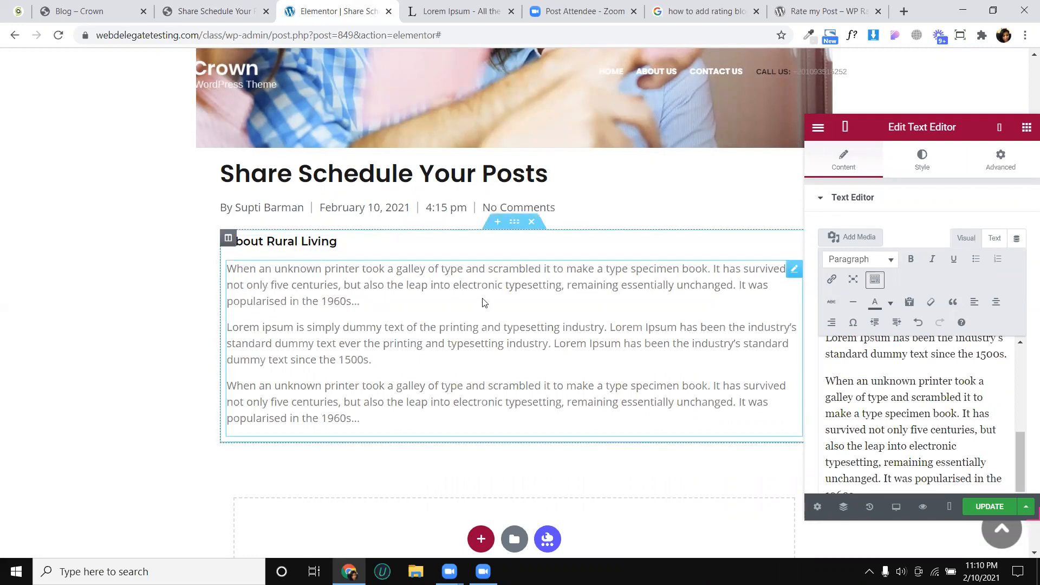
- Set the columns gap of the section holding the heading and text to No Gap
{"action": "left_click", "coordinate": [515, 224]}
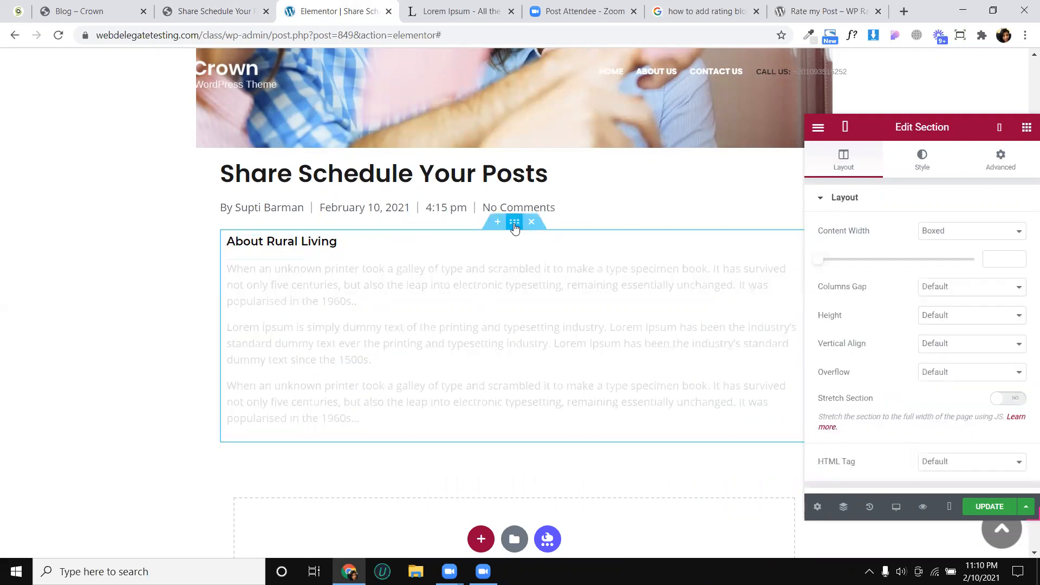
{"action": "left_click", "coordinate": [957, 290]}
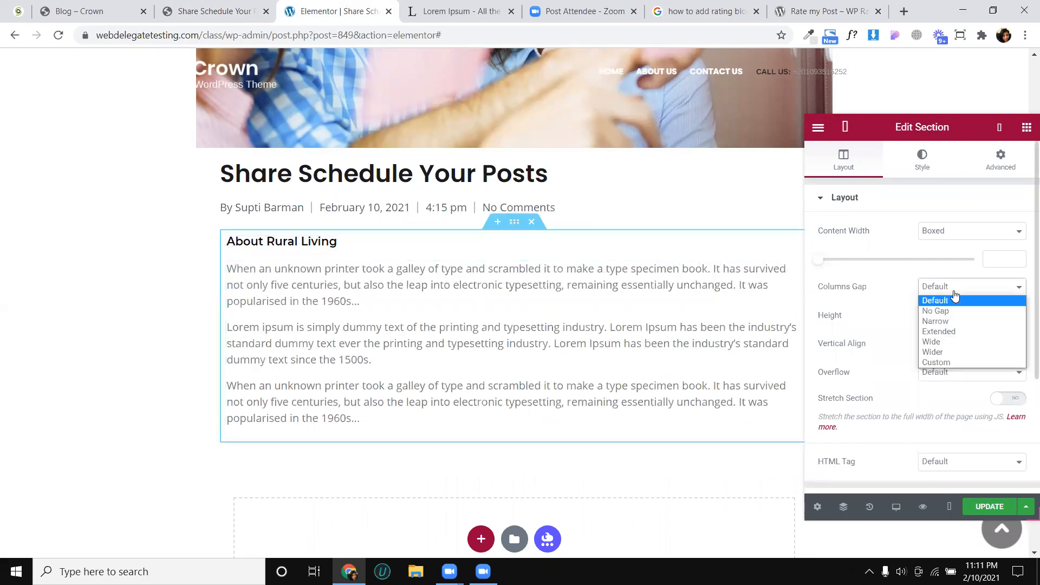
{"action": "left_click", "coordinate": [948, 312]}
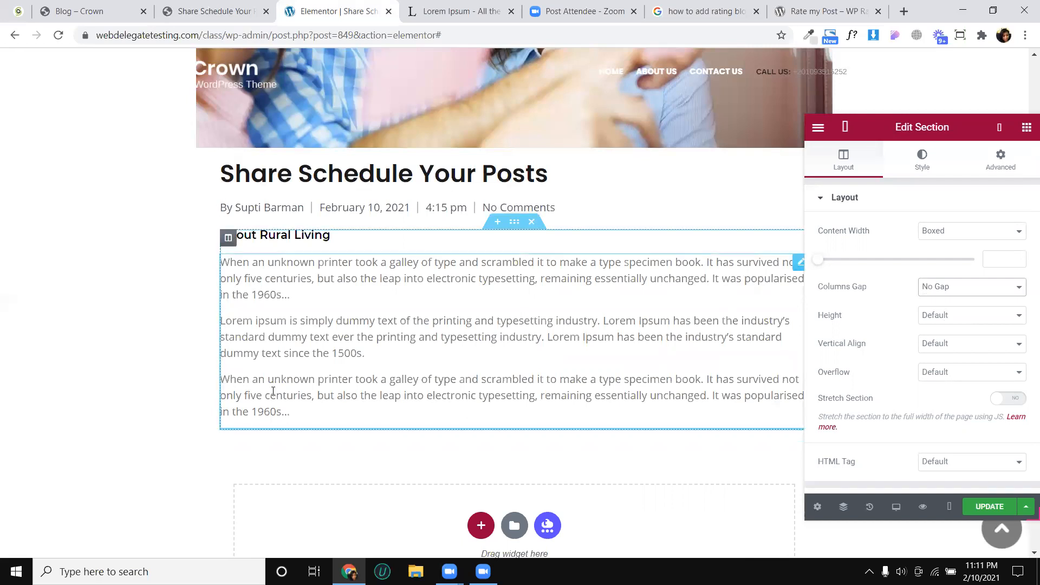
- Duplicate the text widget and replace the copy's content with the "THE OPTIMIST PROCLAIMS" quote and attribution from the Crown article
{"action": "left_click", "coordinate": [206, 11]}
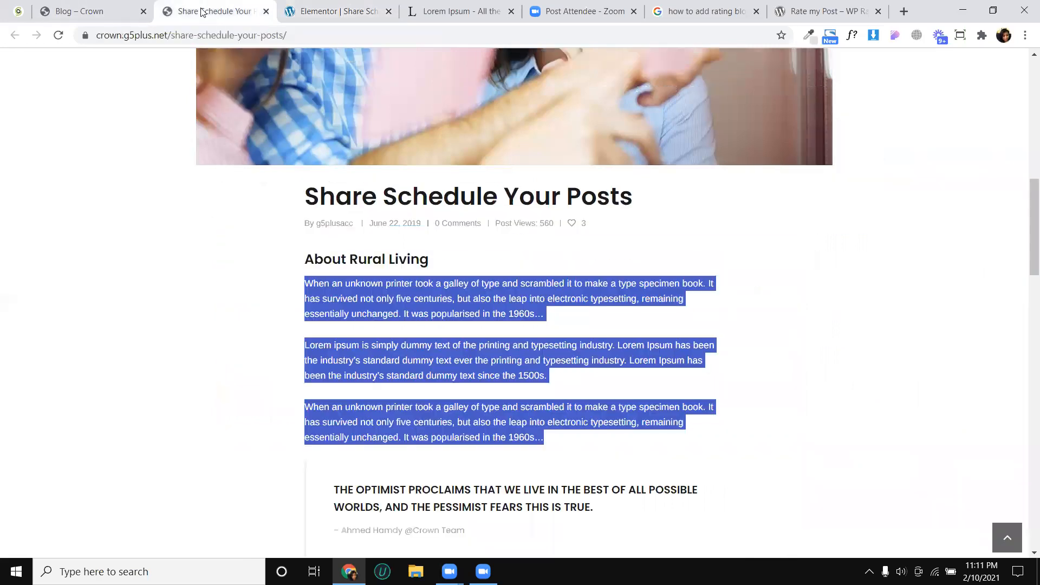
{"action": "left_click", "coordinate": [477, 350]}
{"action": "scroll", "coordinate": [477, 350], "scroll_direction": "down", "scroll_amount": 3}
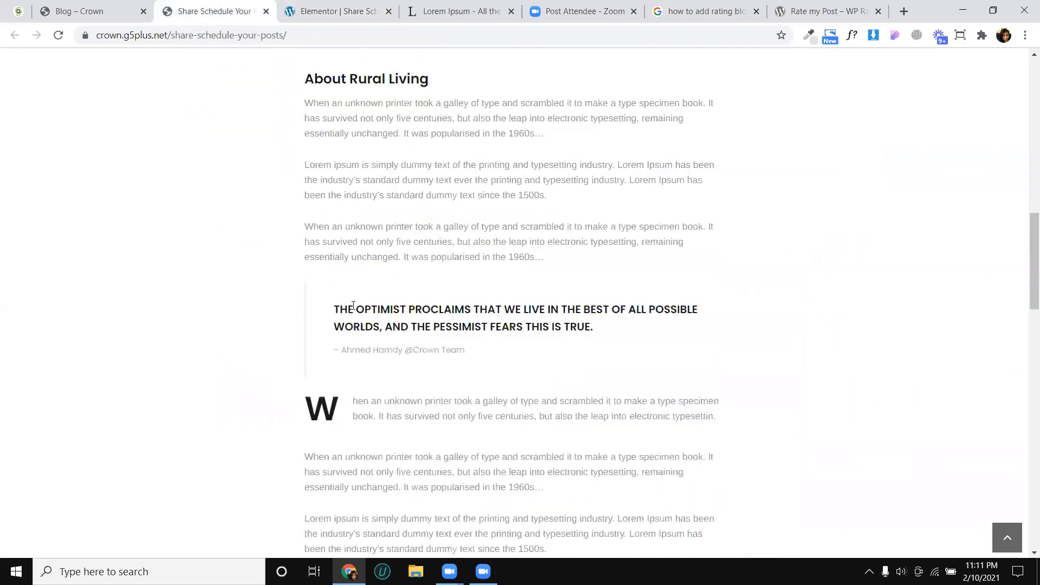
{"action": "left_click", "coordinate": [342, 7]}
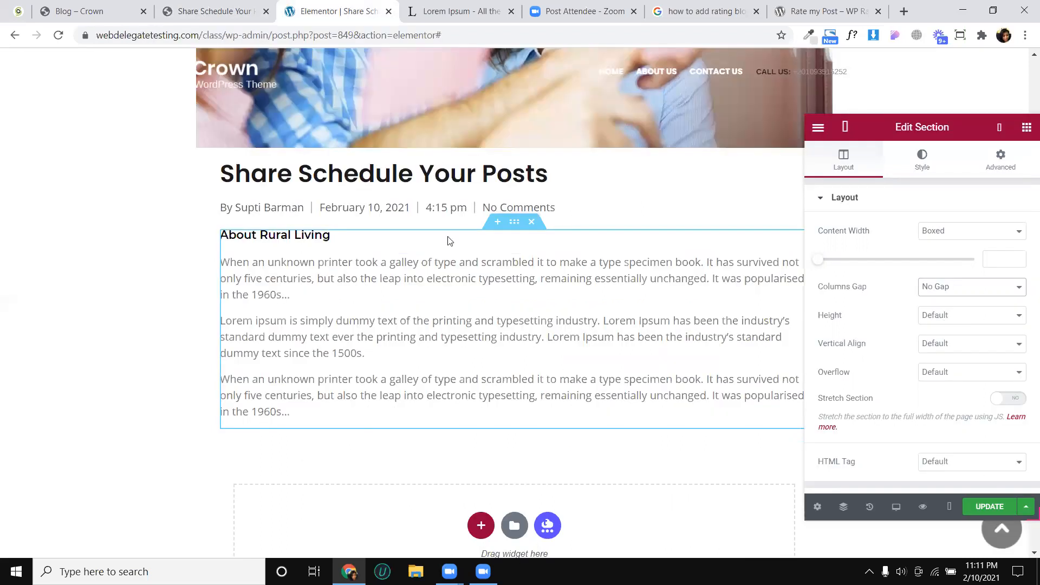
{"action": "right_click", "coordinate": [439, 278]}
{"action": "left_click", "coordinate": [467, 307]}
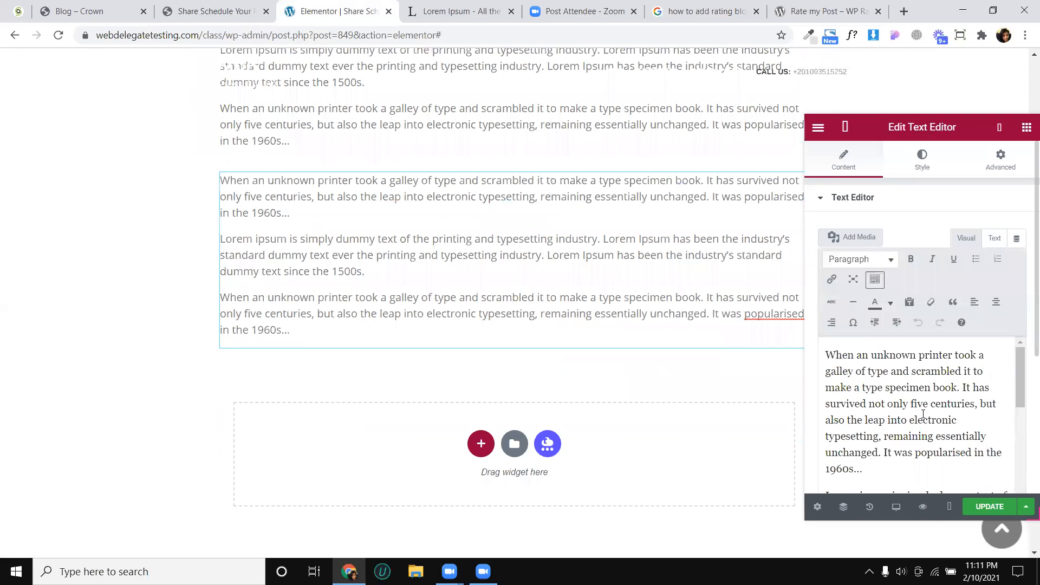
{"action": "key", "text": "ctrl+a"}
{"action": "type", "text": "THE OPTIMIST PROCLAIMS THAT WE LIVE IN THE BEST OF ALL POSSIBLE WORLDS, AND THE PESSIMIST FEARS THIS IS TRUE. – Ahmed Hamdy @Crown Team"}
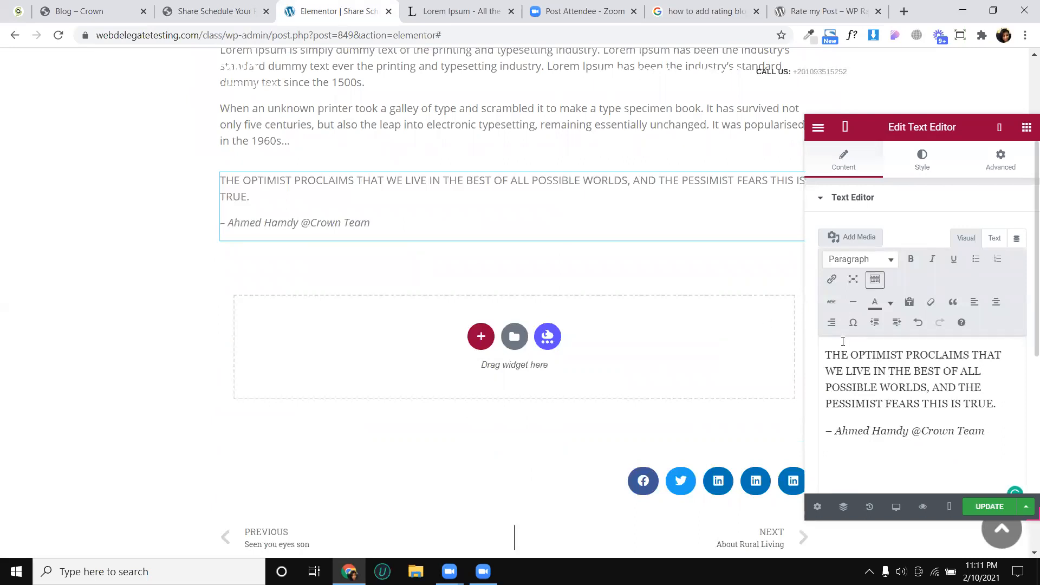
- Try the fullscreen editor, a horizontal line and strikethrough on the selected quote and its attribution
{"action": "triple_click", "coordinate": [868, 384]}
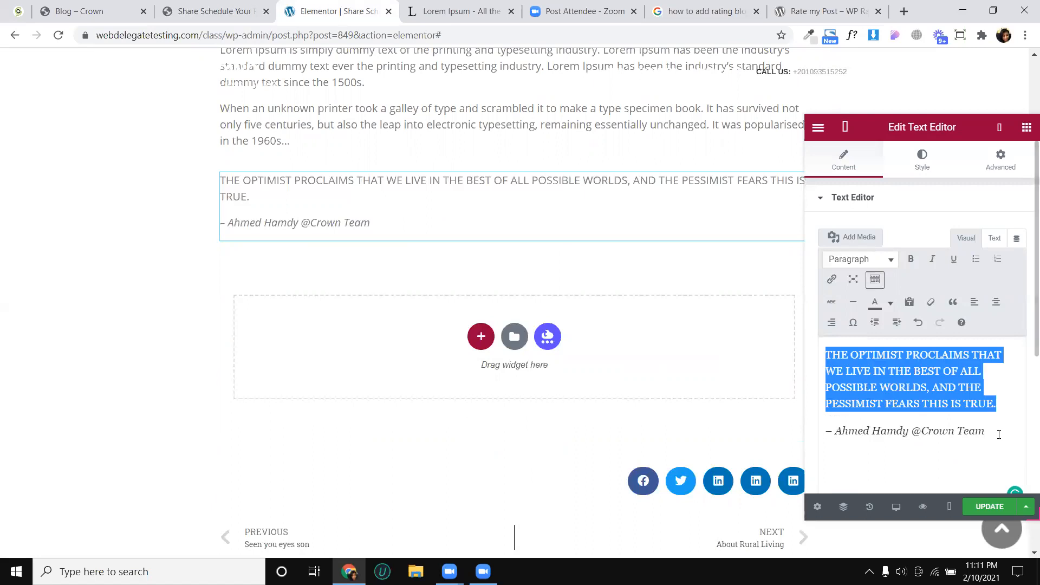
{"action": "left_click_drag", "start_coordinate": [998, 432], "coordinate": [826, 353]}
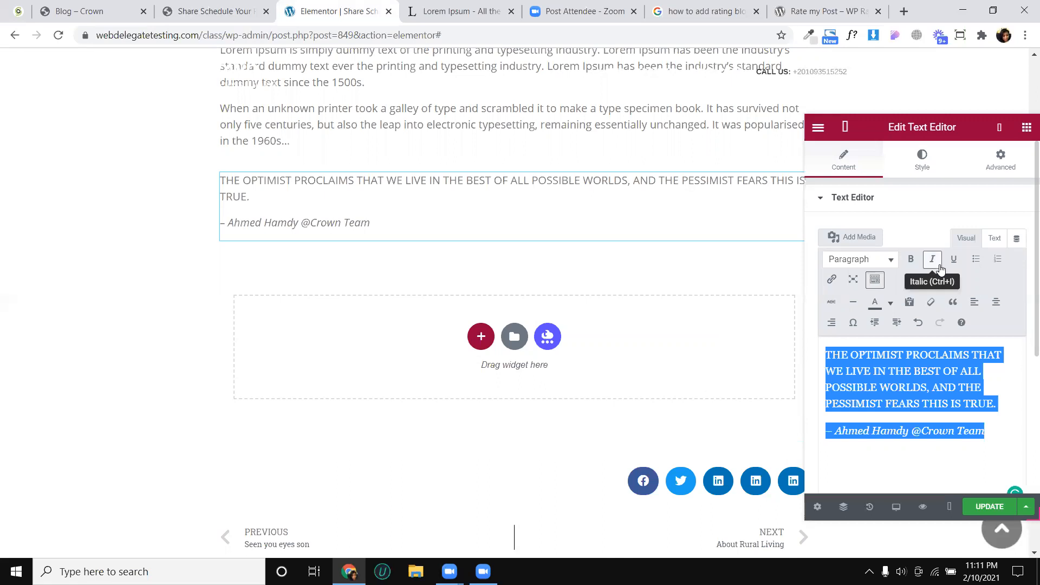
{"action": "left_click", "coordinate": [854, 280]}
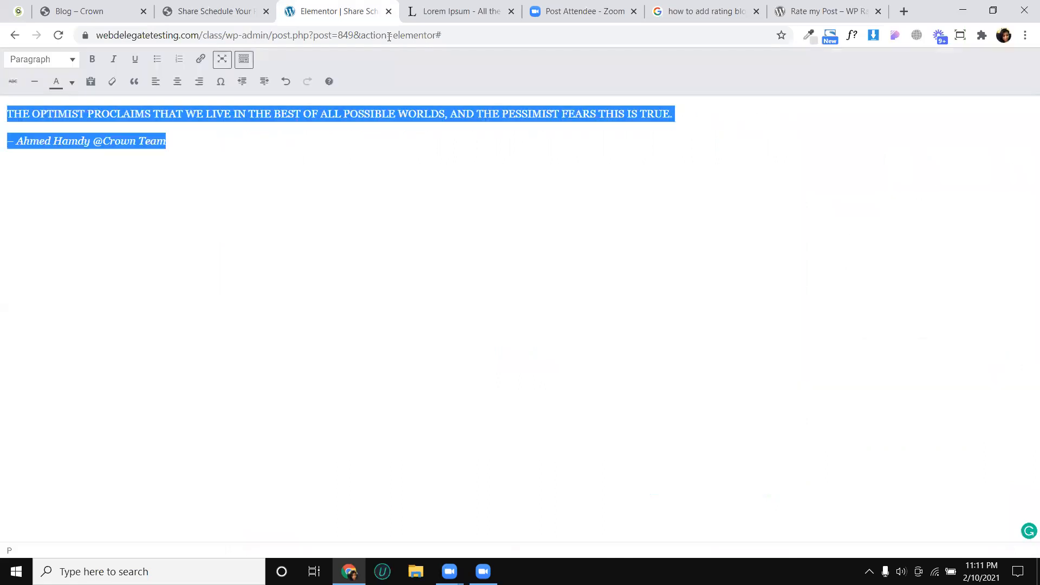
{"action": "left_click", "coordinate": [221, 60]}
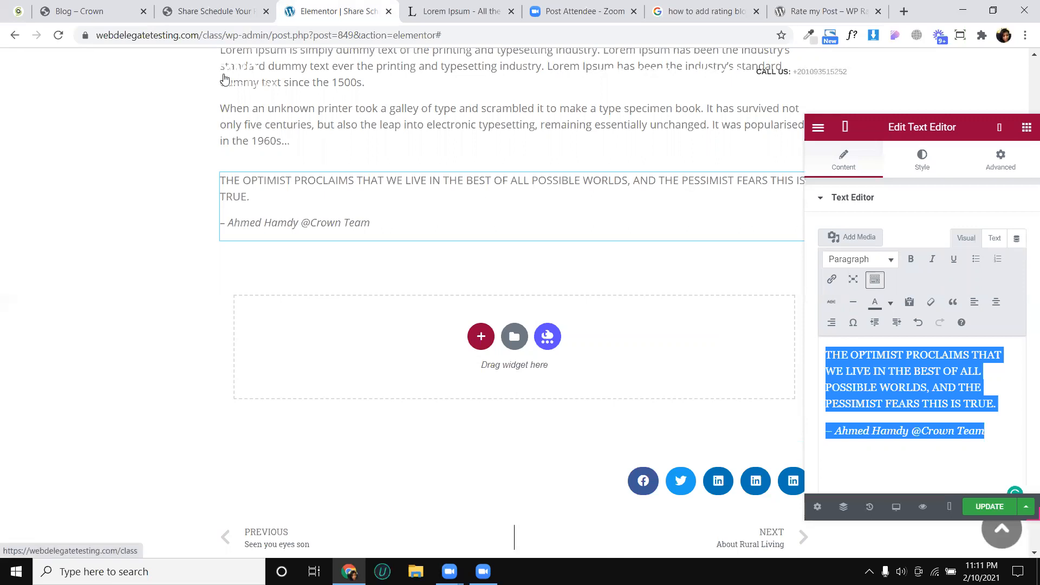
{"action": "left_click", "coordinate": [853, 303]}
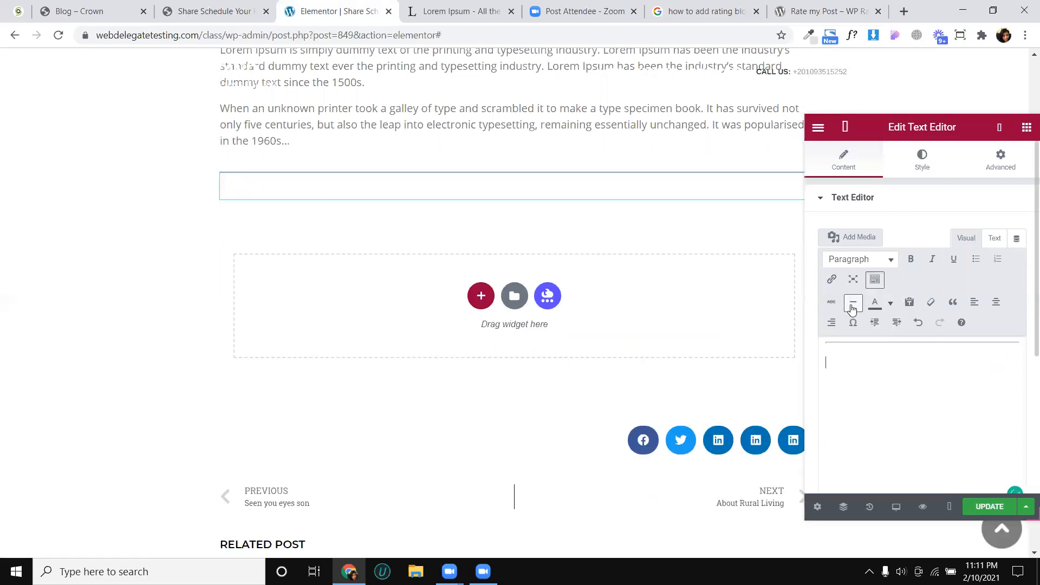
{"action": "key", "text": "ctrl+z"}
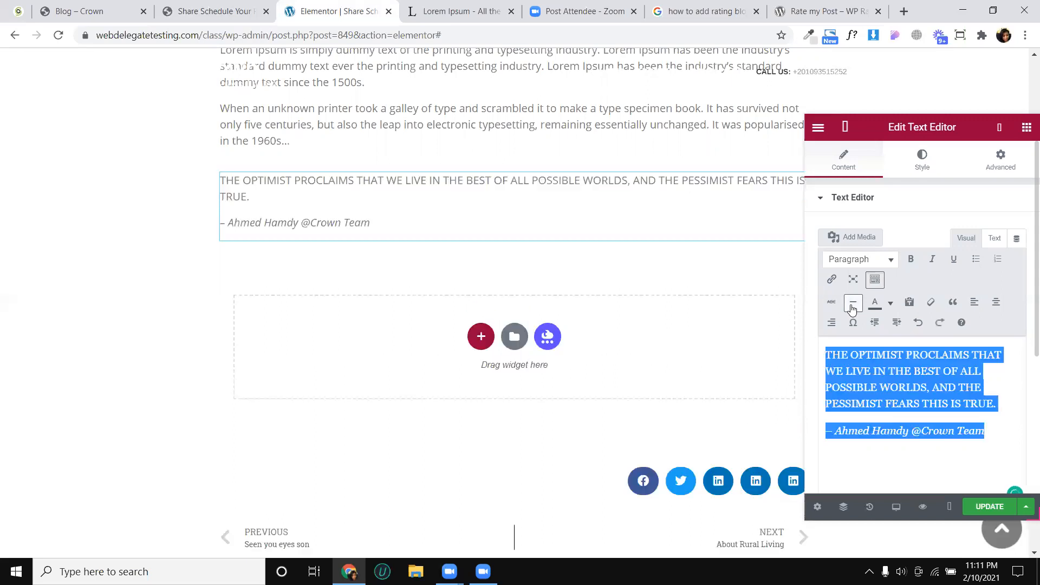
{"action": "left_click", "coordinate": [824, 309]}
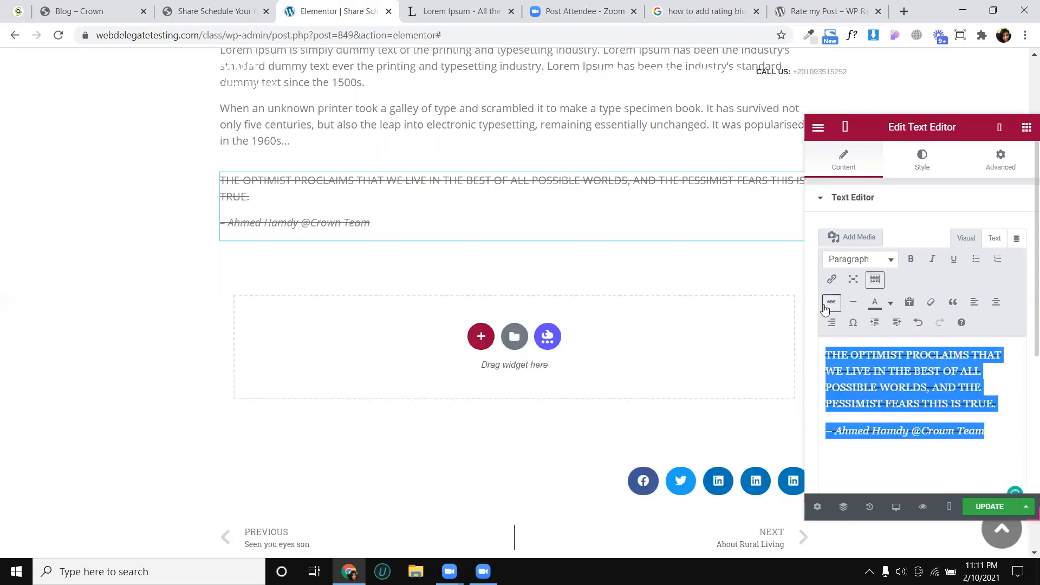
{"action": "left_click", "coordinate": [831, 303]}
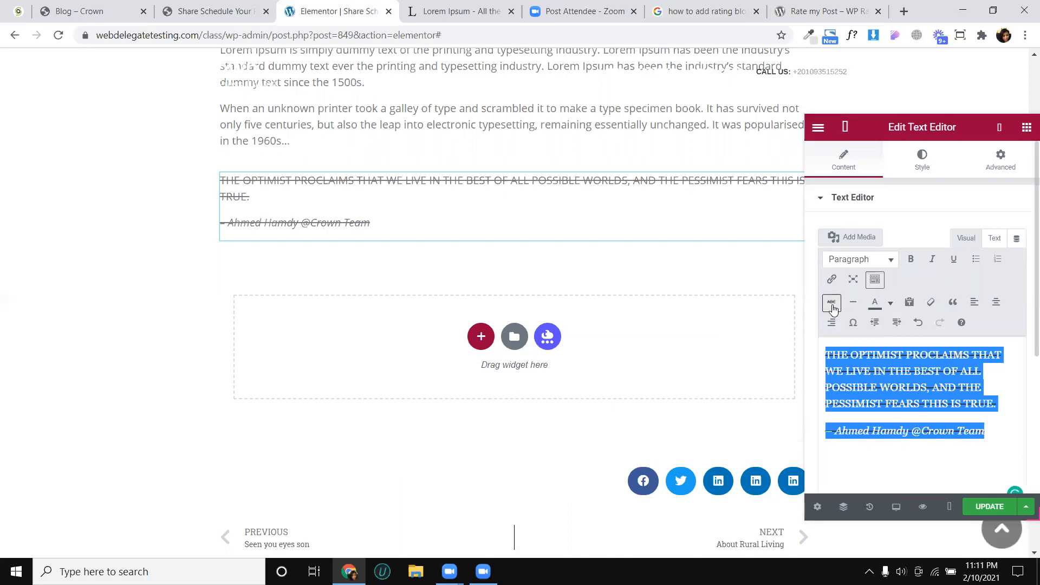
- Try blockquote formatting on the quote and its attribution in the text widget
{"action": "left_click", "coordinate": [952, 304]}
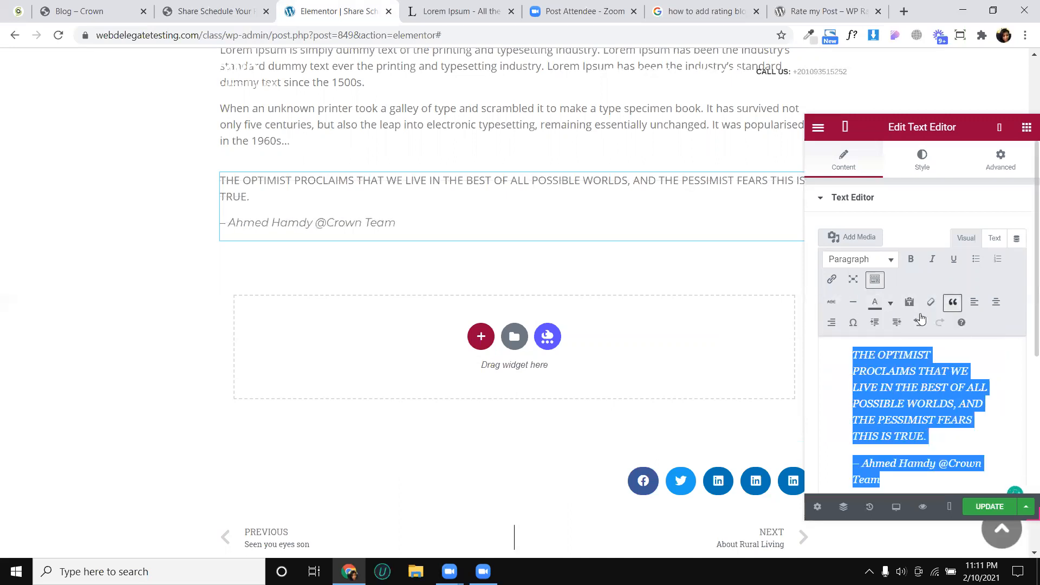
{"action": "left_click", "coordinate": [870, 354]}
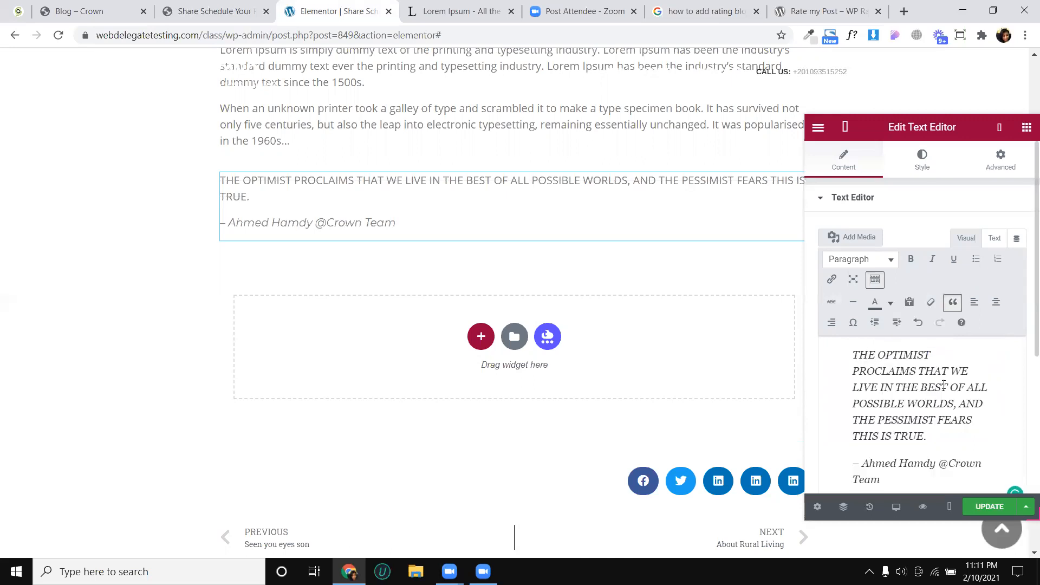
{"action": "left_click", "coordinate": [952, 303]}
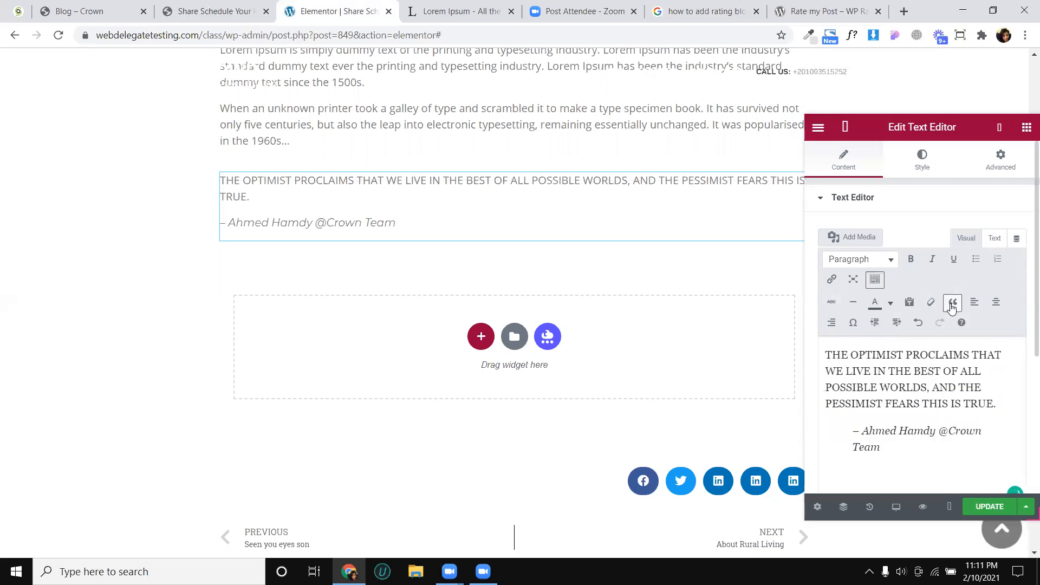
{"action": "left_click_drag", "start_coordinate": [911, 451], "coordinate": [819, 355]}
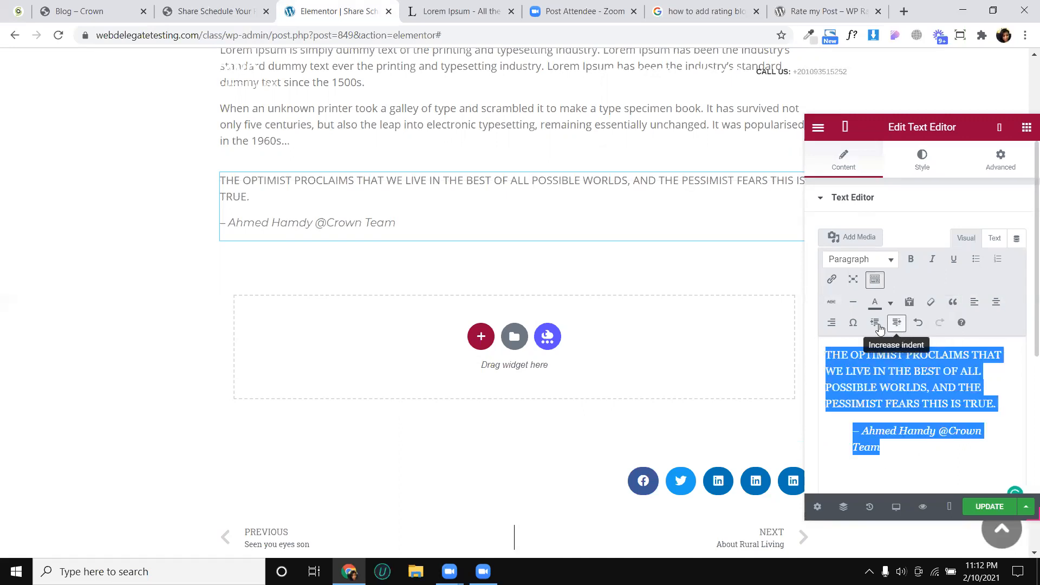
- Clear the attribution's blockquote formatting by merging it into the quote and splitting it off again as a plain paragraph
{"action": "left_click", "coordinate": [856, 432]}
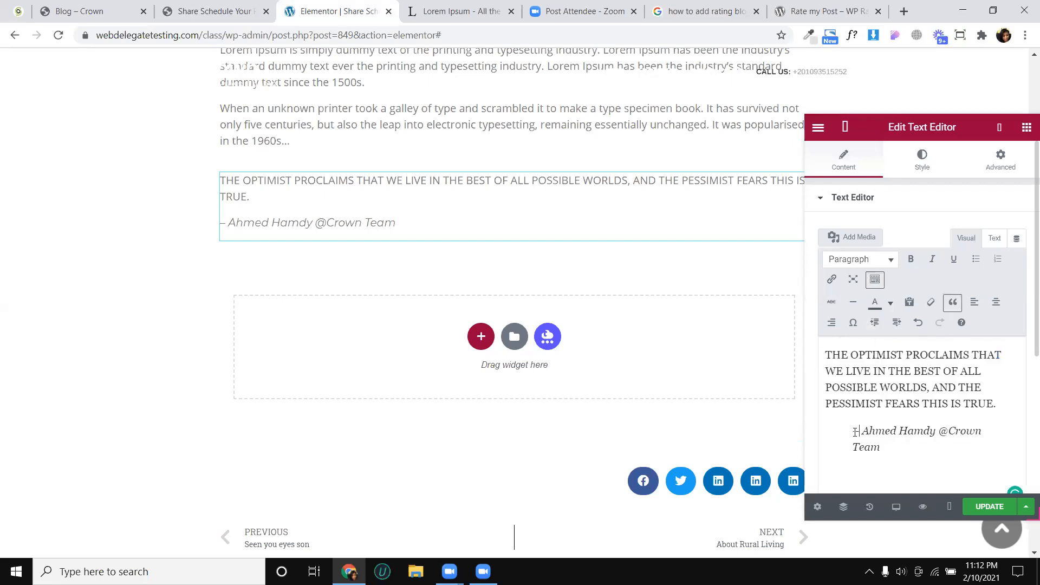
{"action": "key", "text": "BackSpace"}
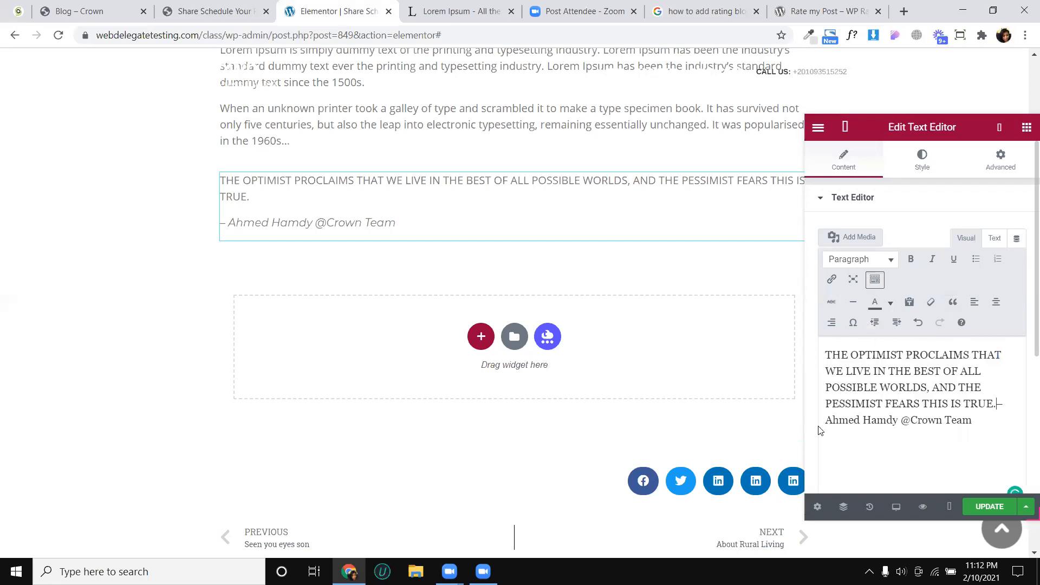
{"action": "key", "text": "Return"}
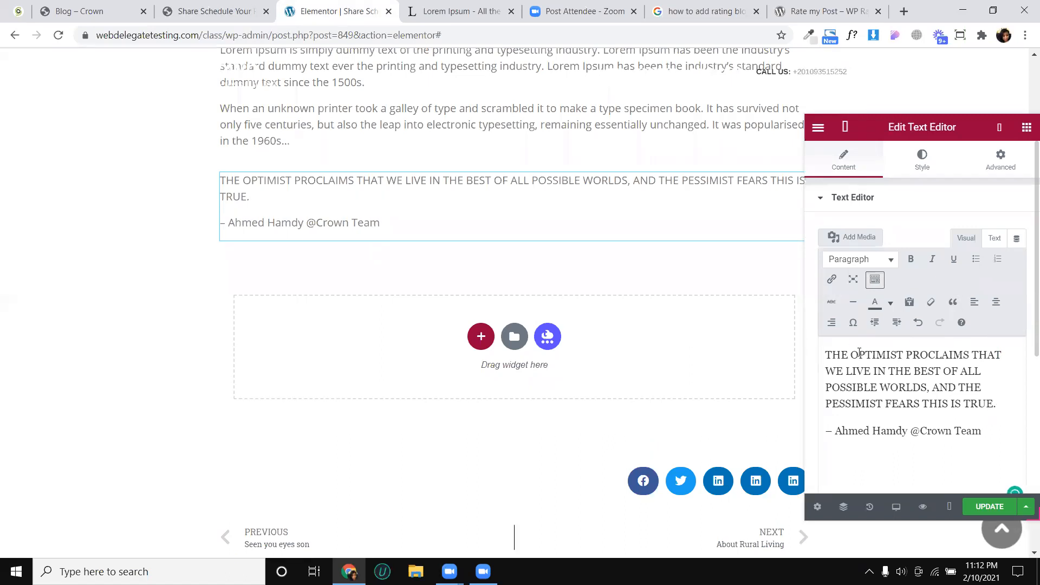
- Try centre alignment on the quote and its attribution and return both to left alignment
{"action": "key", "text": "ctrl+a"}
{"action": "left_click", "coordinate": [987, 308]}
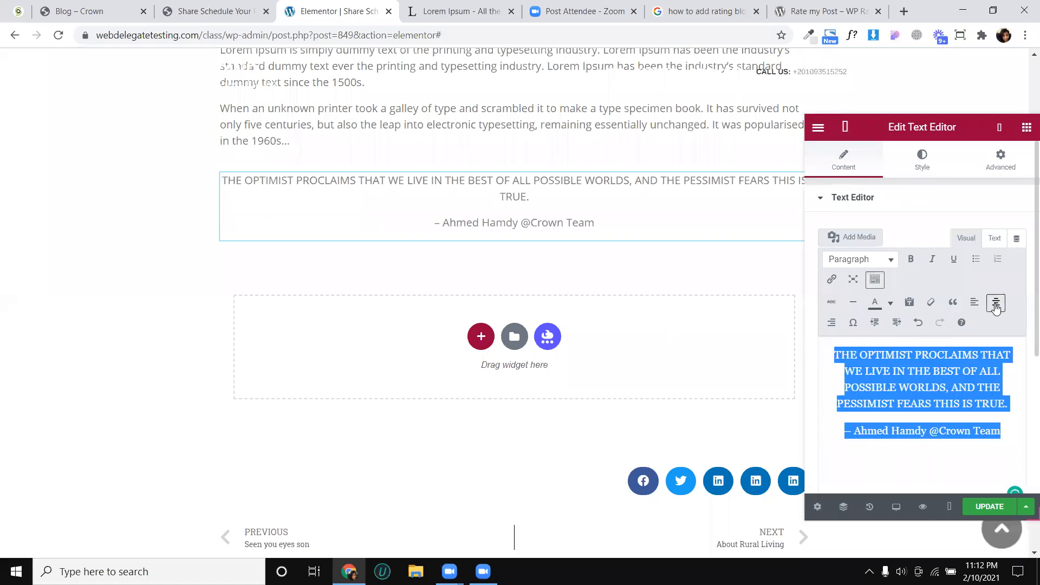
{"action": "left_click", "coordinate": [974, 302]}
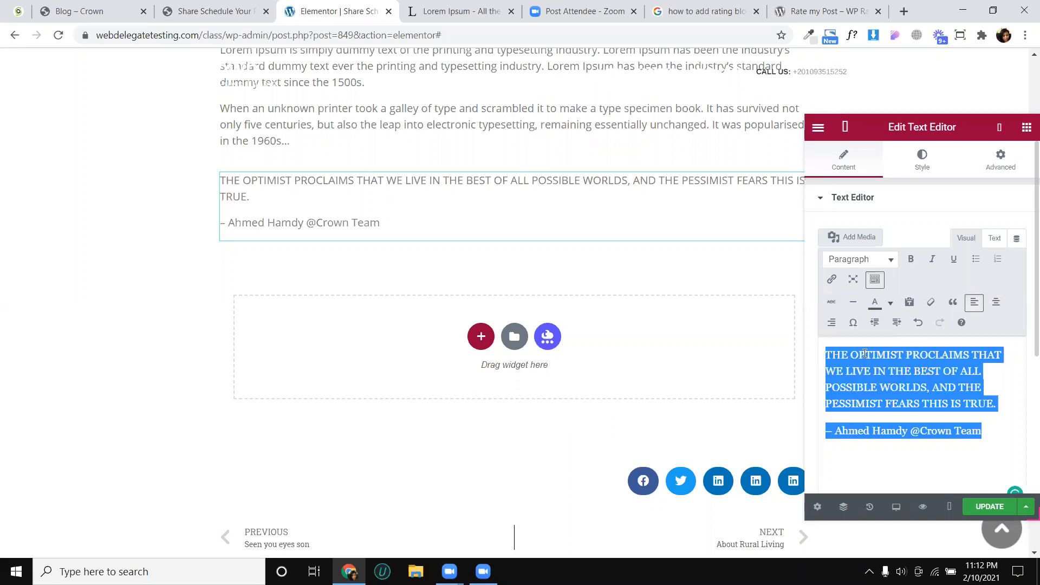
- Insert the right arrow special character at the end of the attribution line
{"action": "left_click", "coordinate": [923, 387]}
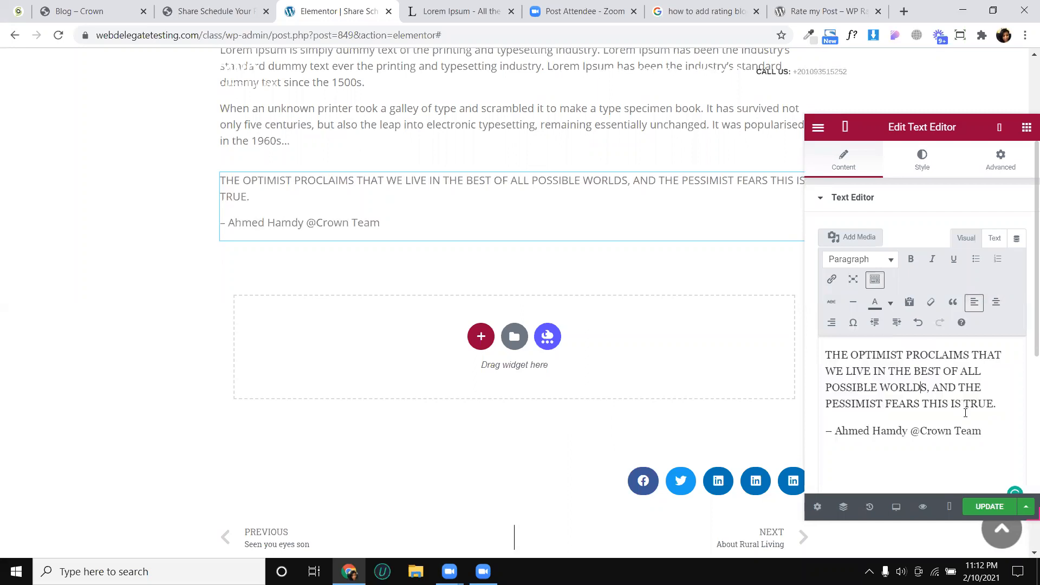
{"action": "left_click", "coordinate": [853, 324]}
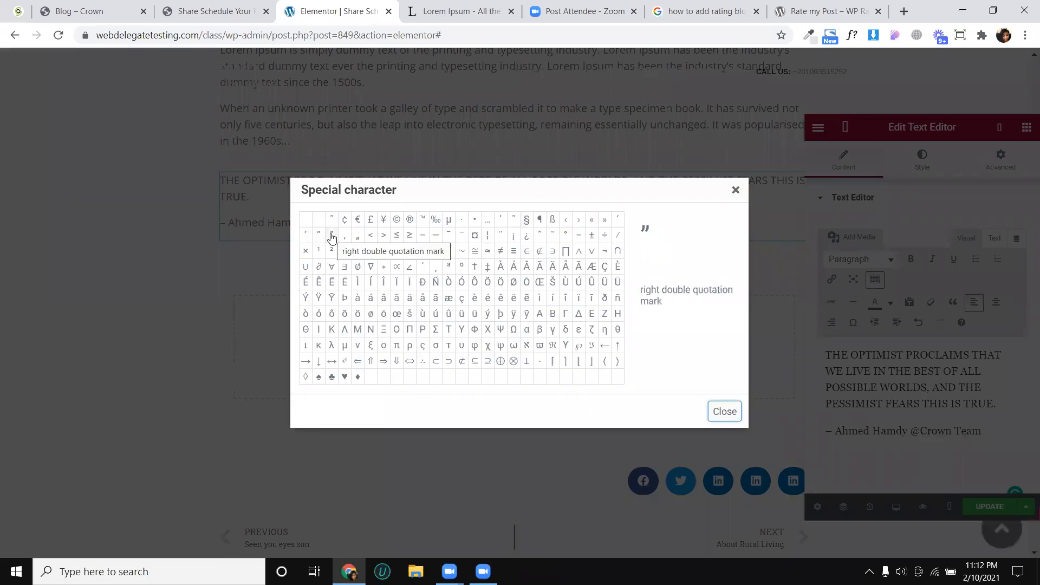
{"action": "left_click", "coordinate": [302, 366]}
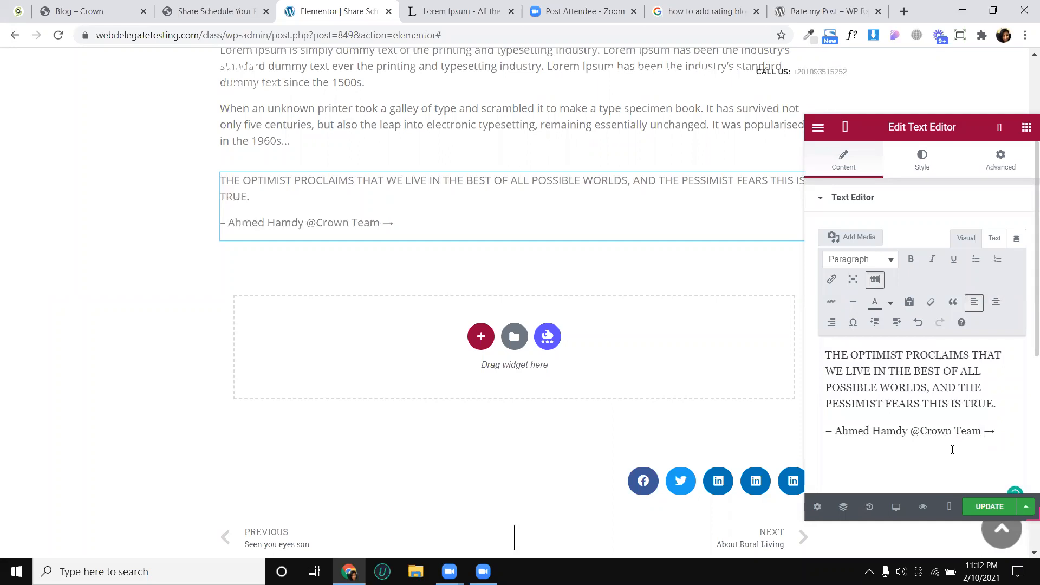
- Check the quote's side line in the Crown article and give the quote's text widget a Solid border
{"action": "left_click", "coordinate": [211, 11]}
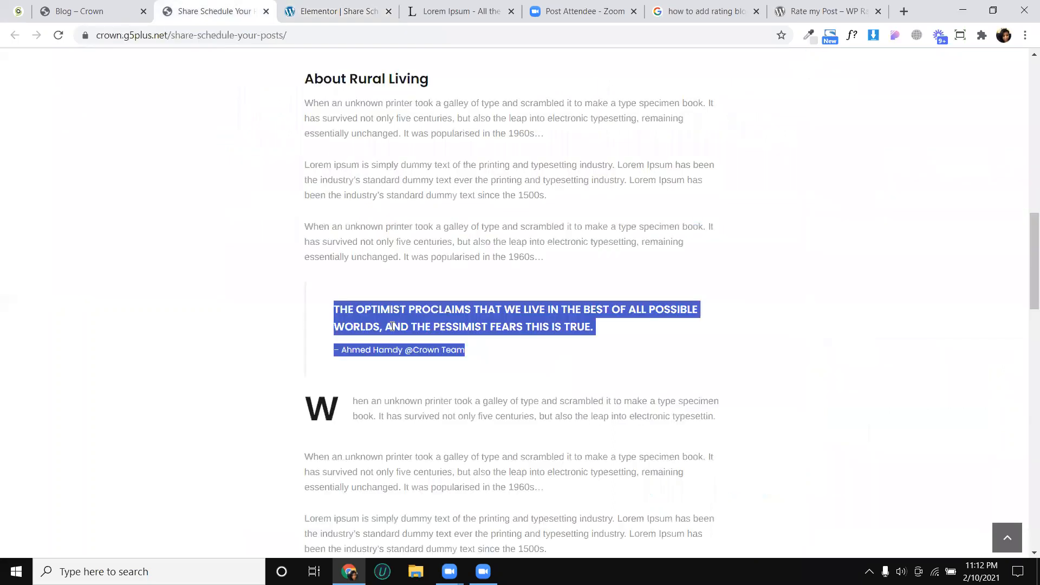
{"action": "left_click", "coordinate": [305, 295]}
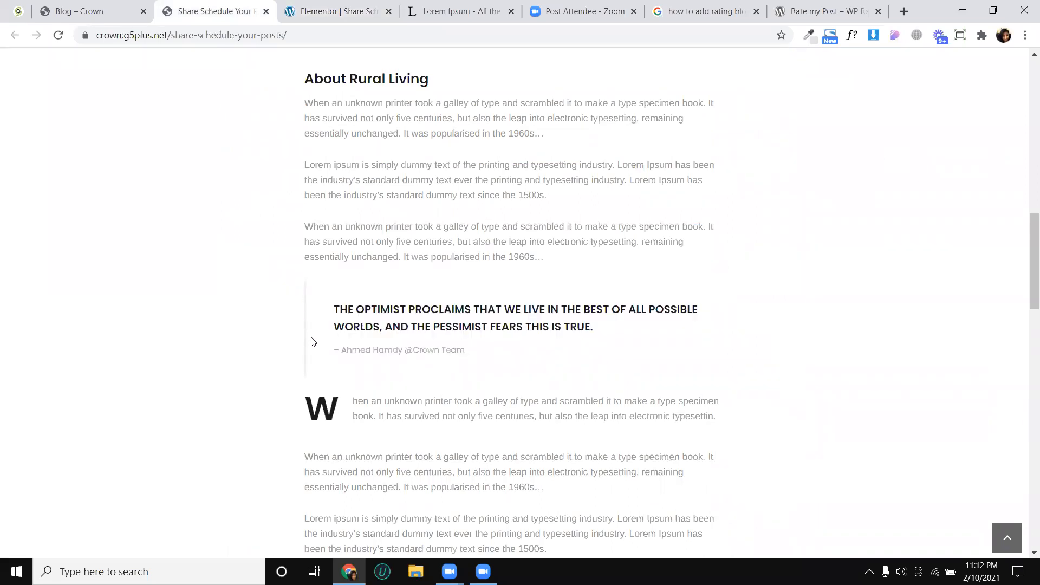
{"action": "left_click", "coordinate": [367, 8]}
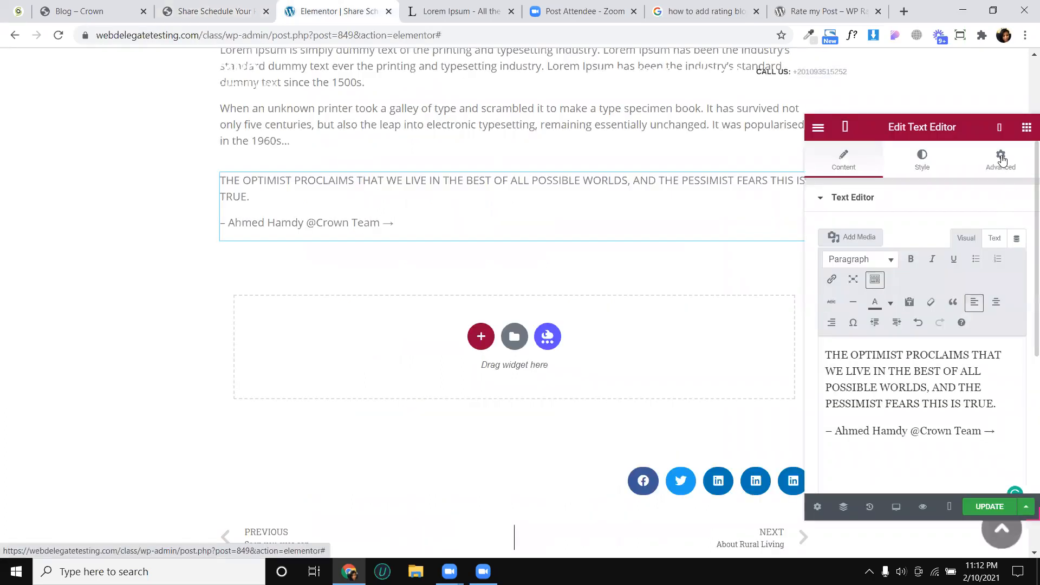
{"action": "left_click", "coordinate": [1002, 161]}
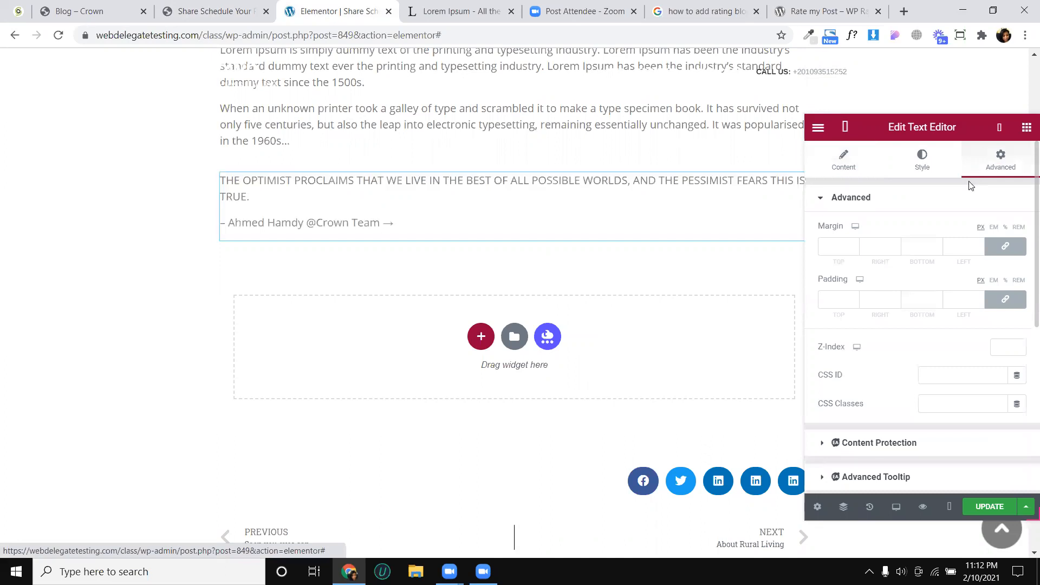
{"action": "scroll", "coordinate": [951, 308], "scroll_direction": "down", "scroll_amount": 2}
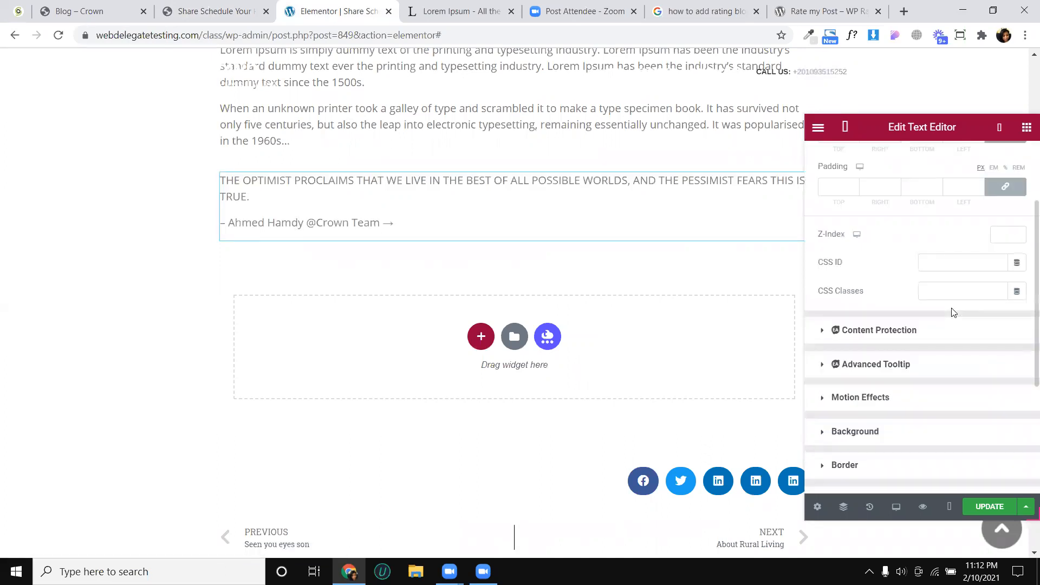
{"action": "scroll", "coordinate": [914, 373], "scroll_direction": "down", "scroll_amount": 2}
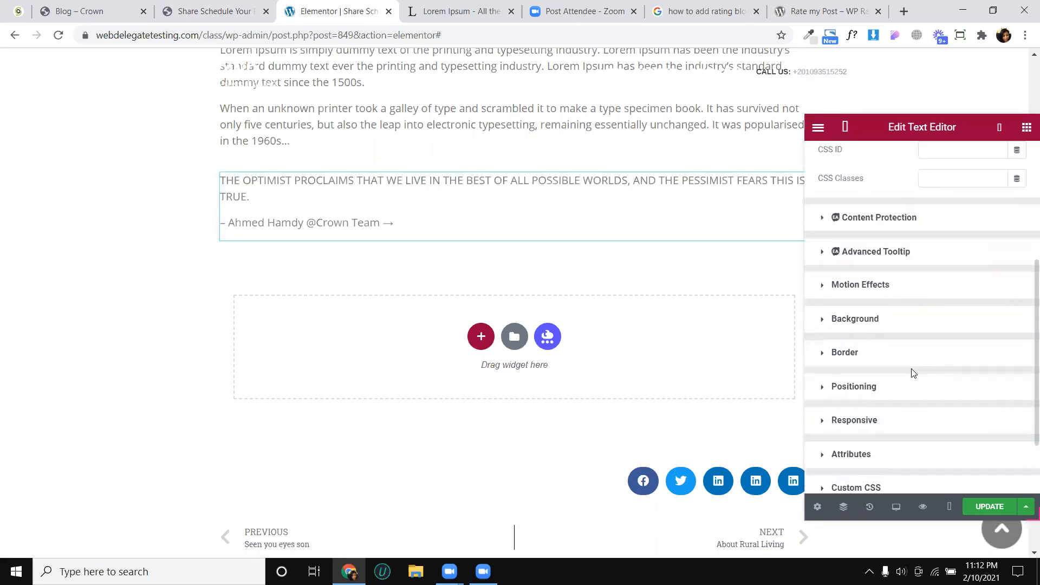
{"action": "left_click", "coordinate": [889, 353]}
{"action": "scroll", "coordinate": [936, 337], "scroll_direction": "down", "scroll_amount": 3}
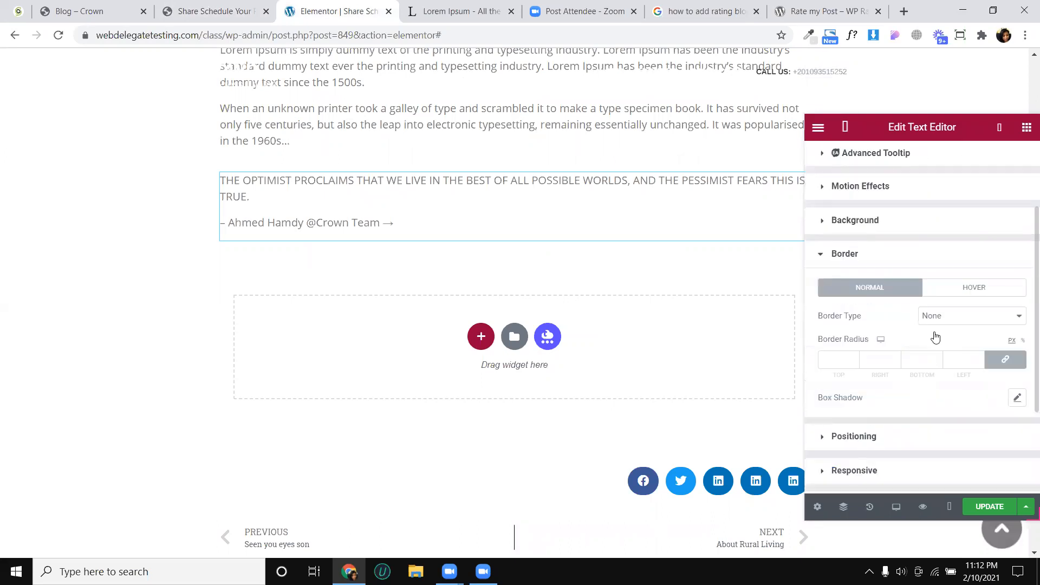
{"action": "left_click", "coordinate": [949, 208]}
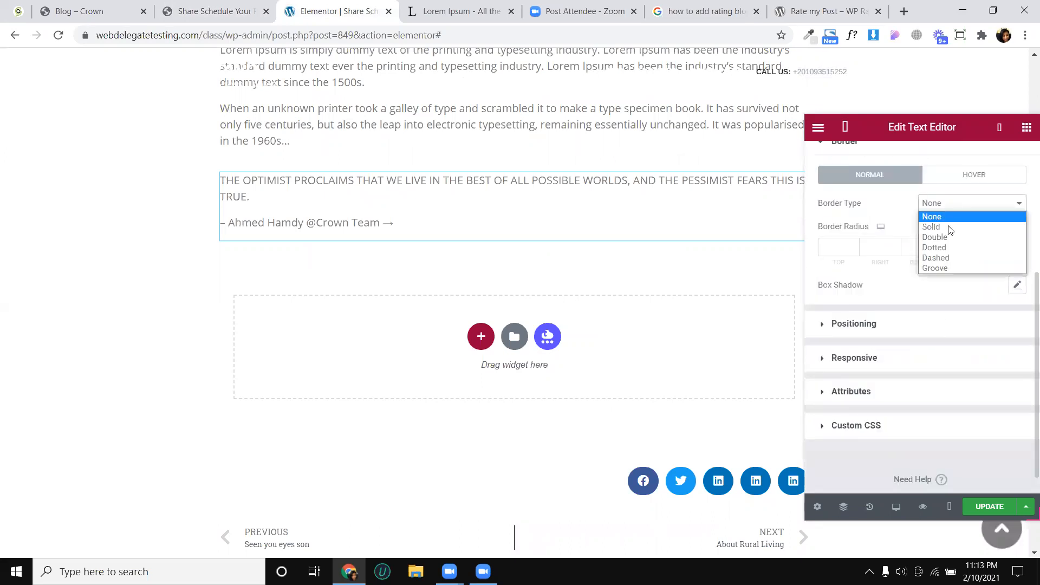
{"action": "left_click", "coordinate": [951, 227]}
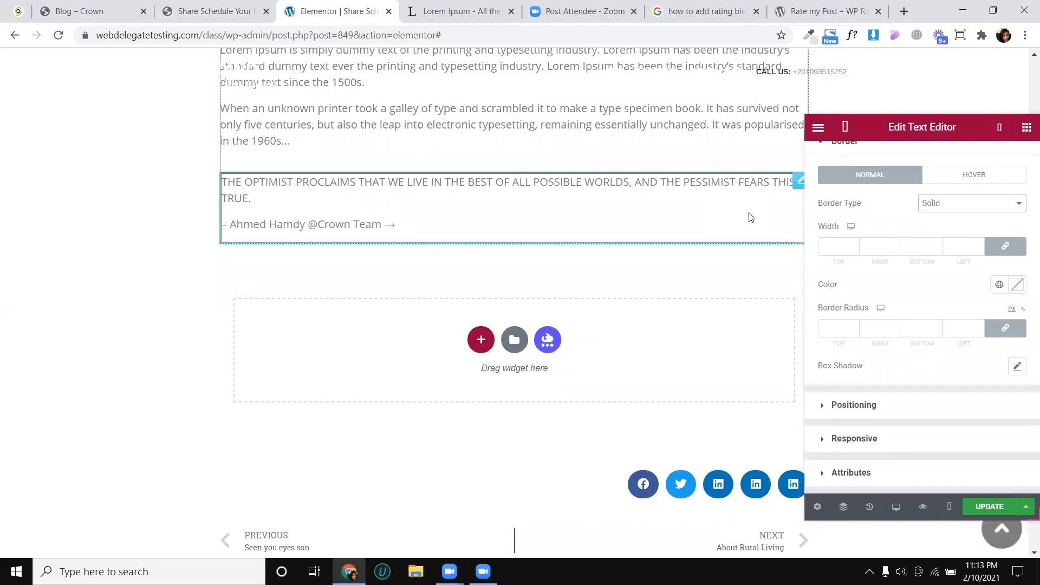
- Unlink the border widths, keep only a 1 px left border, and colour it #D4D4D4
{"action": "left_click", "coordinate": [996, 252]}
{"action": "left_click", "coordinate": [982, 246]}
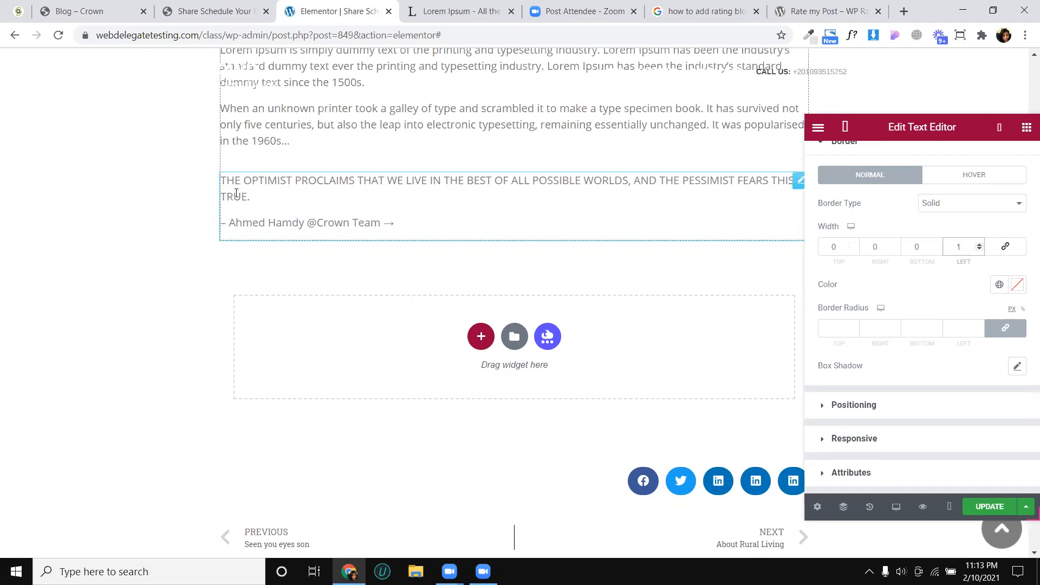
{"action": "left_click", "coordinate": [1017, 284]}
{"action": "left_click_drag", "start_coordinate": [889, 351], "coordinate": [857, 356]}
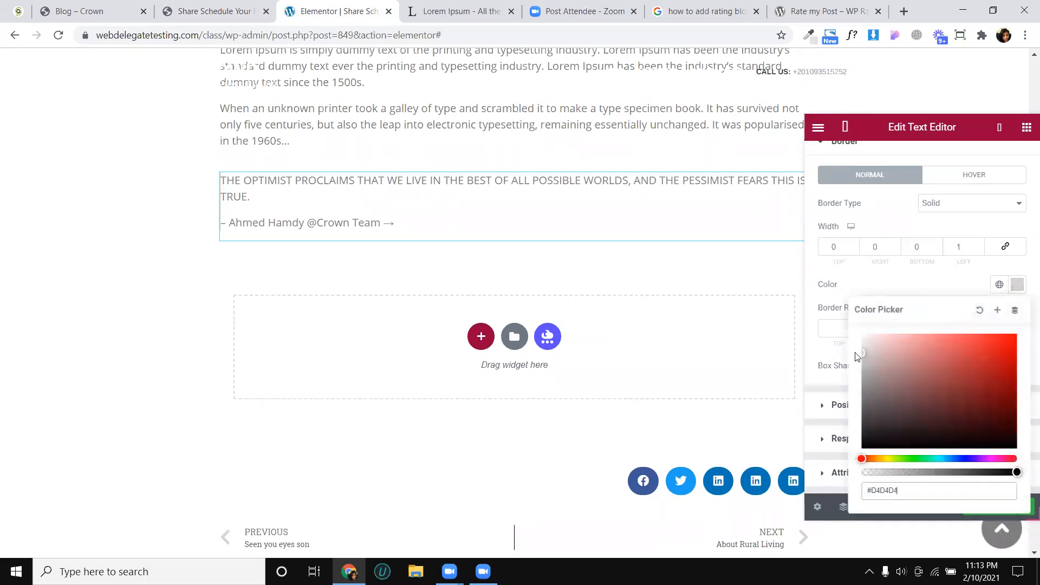
{"action": "left_click", "coordinate": [1019, 287]}
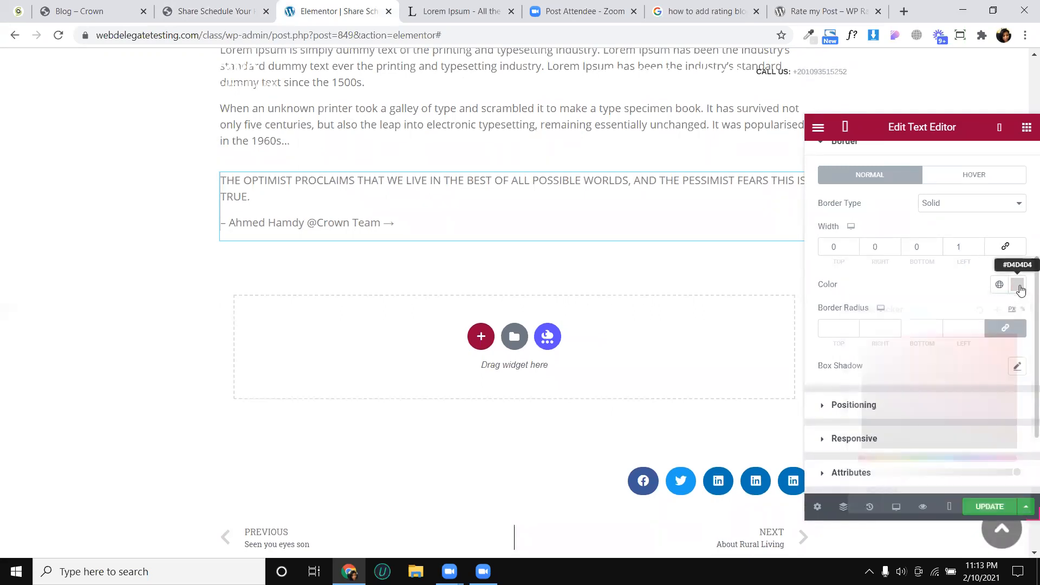
- Set the quote widget's padding to 3% top, 0 right, 3% bottom and 4% left, and update the post
{"action": "scroll", "coordinate": [943, 262], "scroll_direction": "up", "scroll_amount": 4}
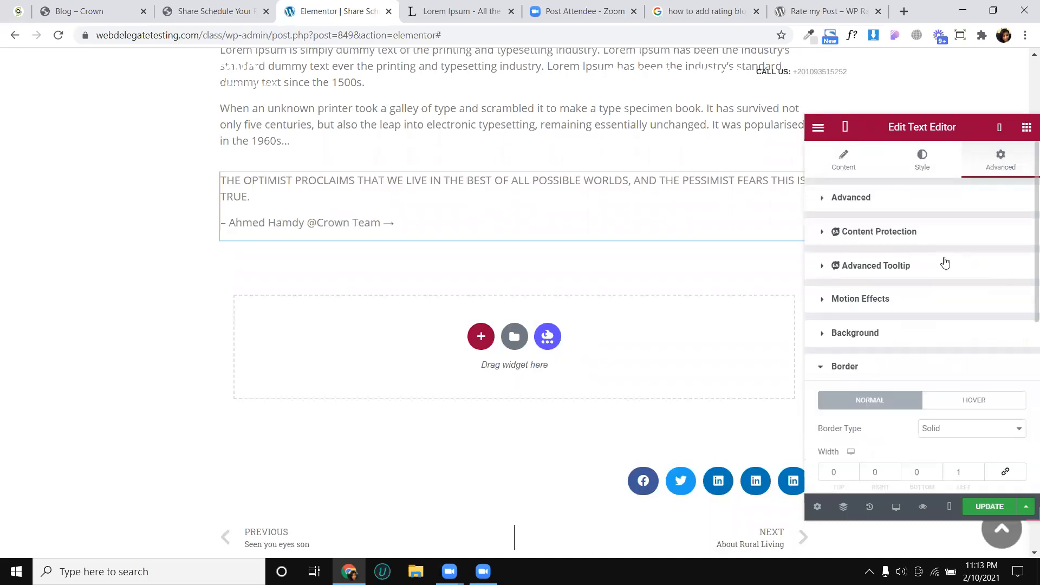
{"action": "left_click", "coordinate": [915, 210]}
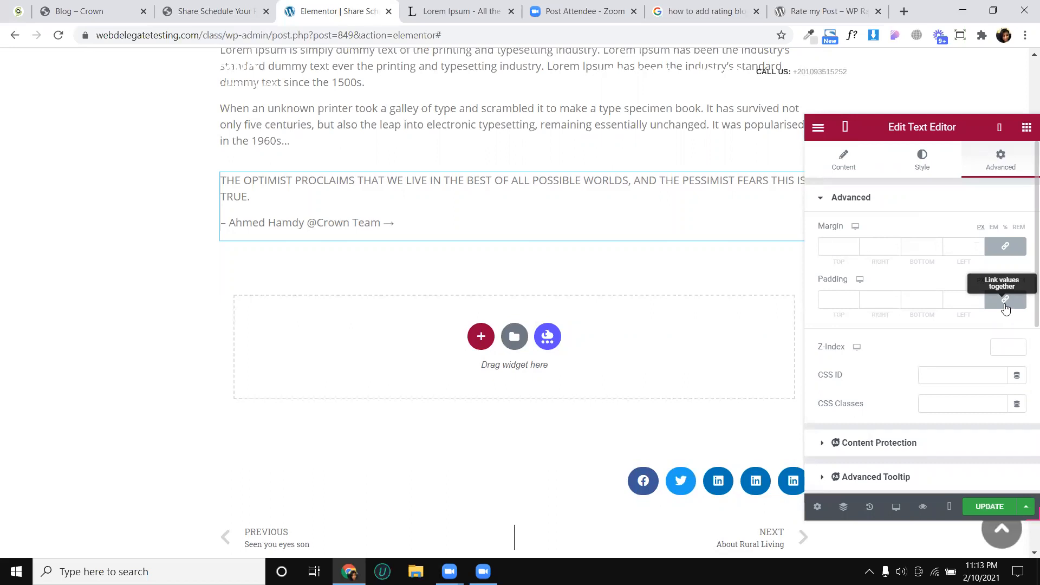
{"action": "left_click", "coordinate": [1005, 302]}
{"action": "left_click", "coordinate": [1006, 281]}
{"action": "left_click", "coordinate": [980, 298]}
{"action": "left_click", "coordinate": [979, 298]}
{"action": "left_click", "coordinate": [979, 299]}
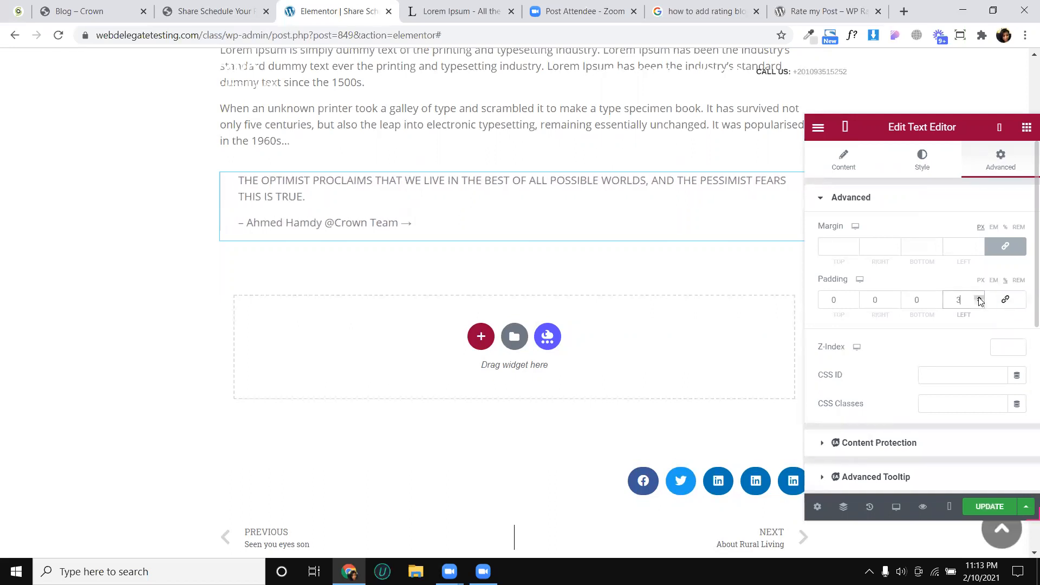
{"action": "left_click", "coordinate": [980, 299]}
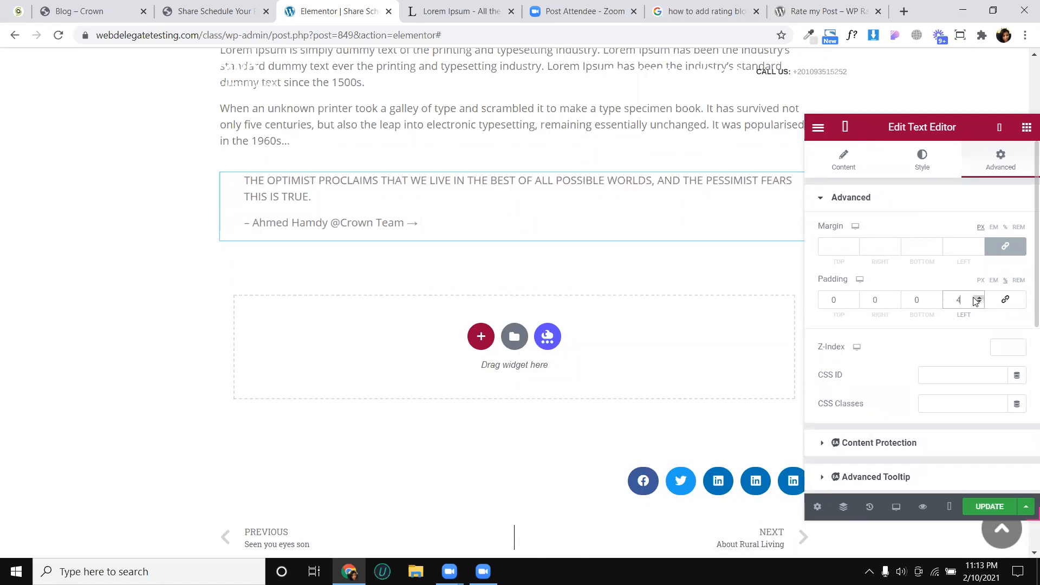
{"action": "left_click", "coordinate": [854, 298]}
{"action": "left_click", "coordinate": [854, 298]}
{"action": "left_click", "coordinate": [854, 298]}
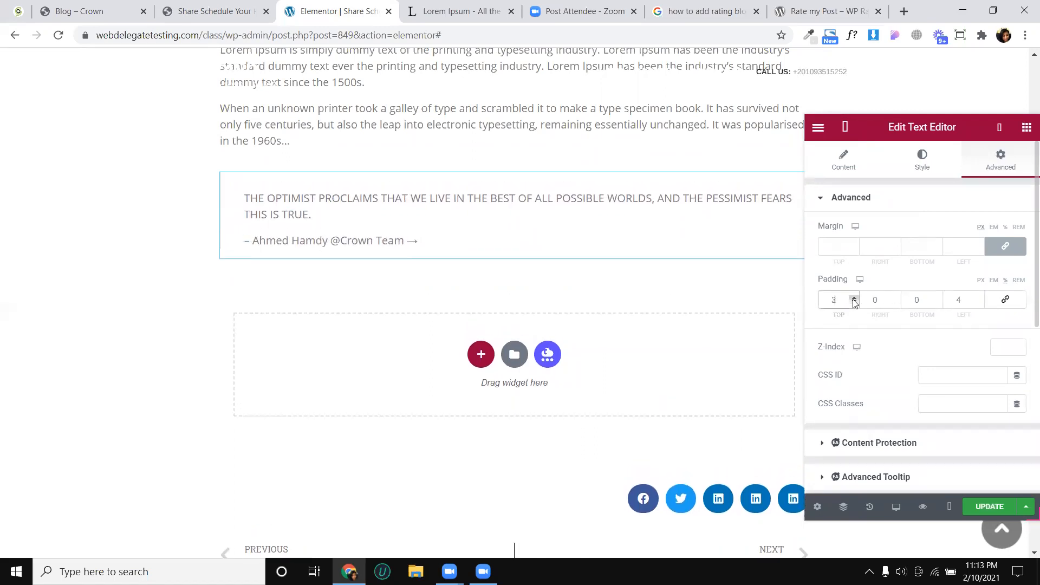
{"action": "left_click", "coordinate": [938, 298]}
{"action": "left_click", "coordinate": [938, 298]}
{"action": "left_click", "coordinate": [938, 298]}
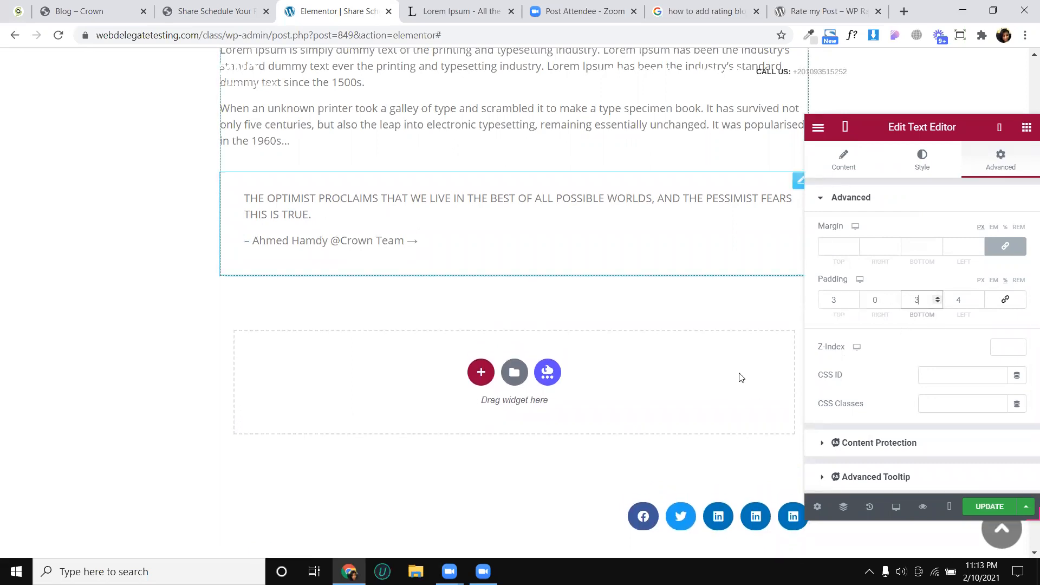
{"action": "left_click", "coordinate": [989, 507]}
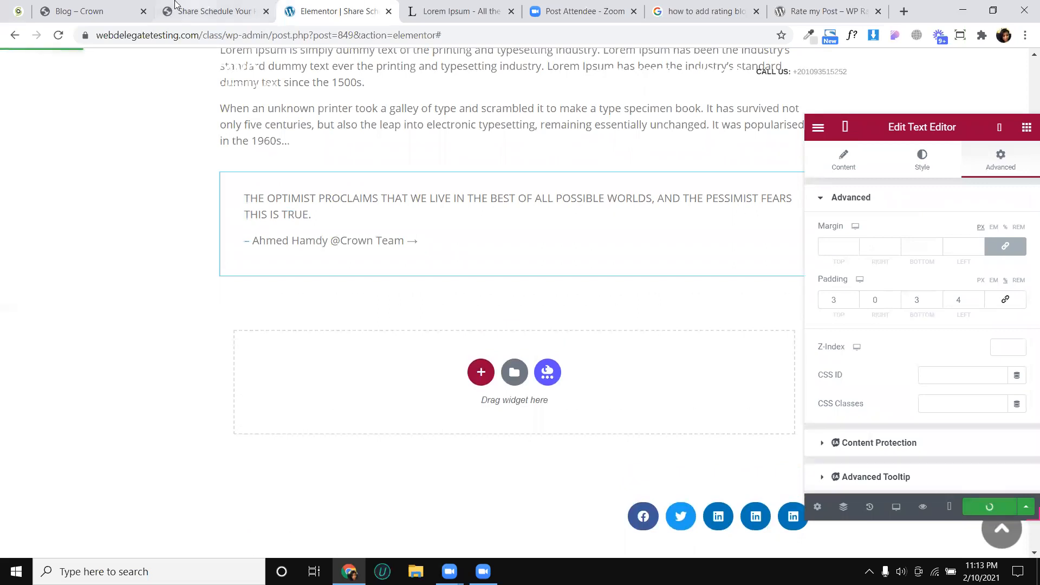
- Check the quote's styling in the Crown article and make the quote sentence in the text widget bold, excluding the attribution line
{"action": "left_click", "coordinate": [184, 11]}
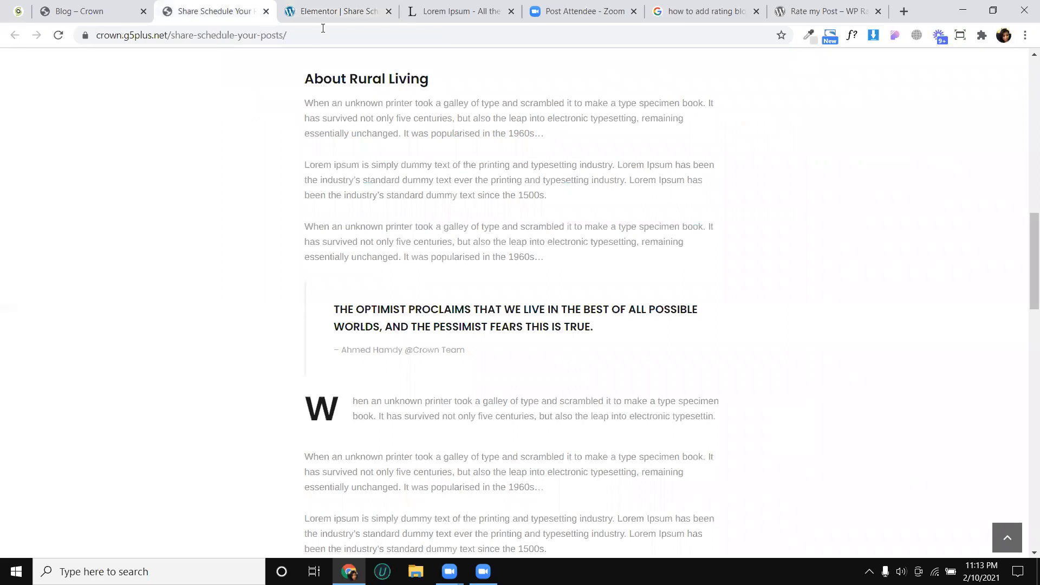
{"action": "key", "text": "ctrl+Tab"}
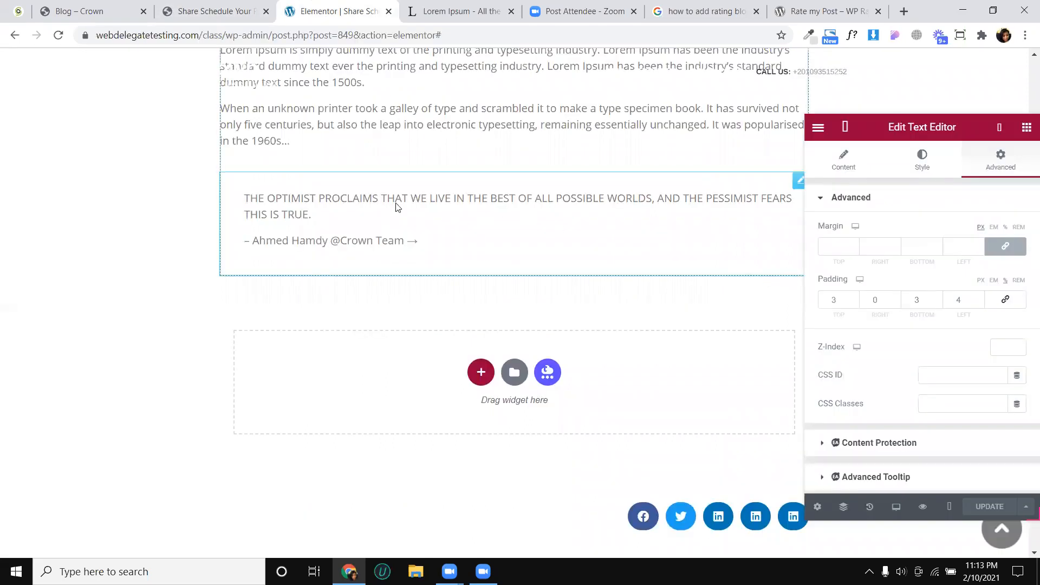
{"action": "left_click", "coordinate": [861, 172]}
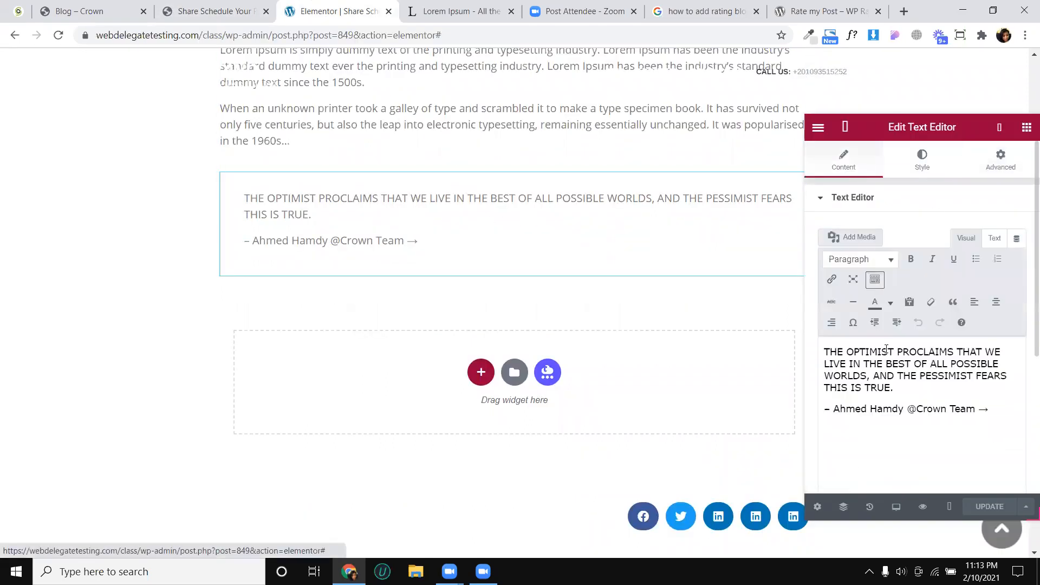
{"action": "left_click", "coordinate": [1003, 408]}
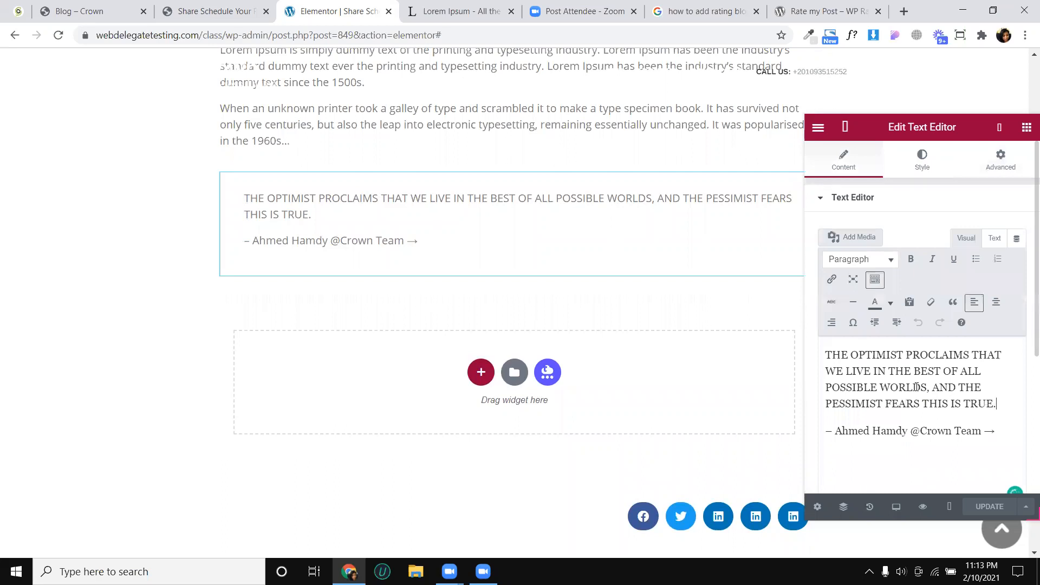
{"action": "left_click_drag", "start_coordinate": [916, 387], "coordinate": [828, 344]}
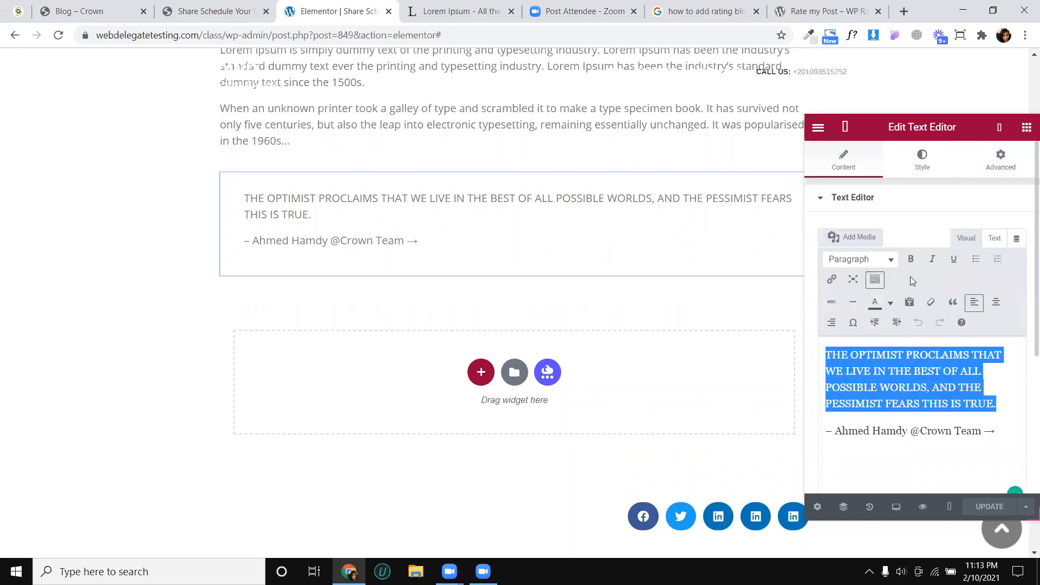
{"action": "left_click", "coordinate": [911, 260]}
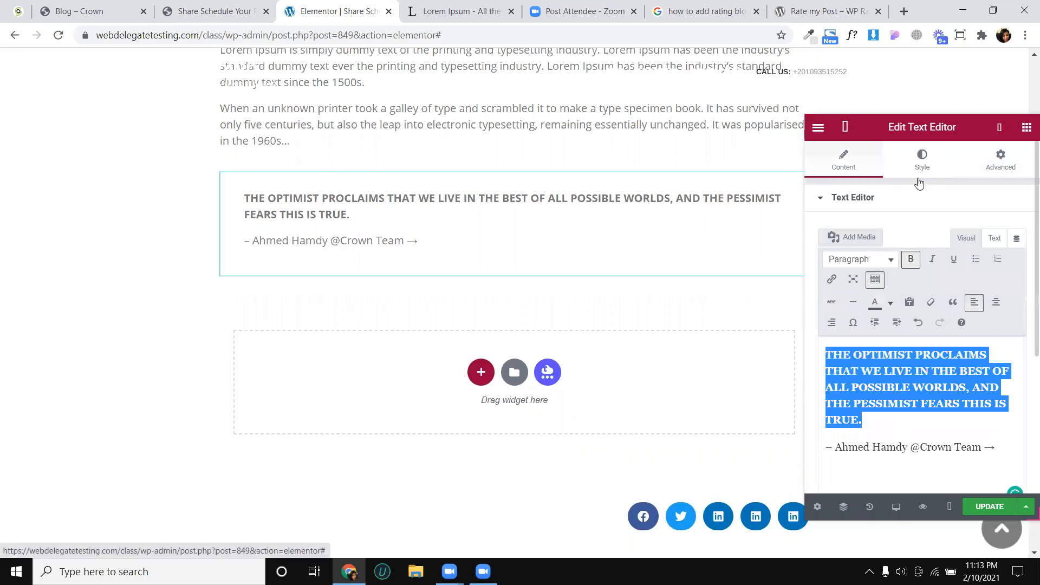
- Colour the quote sentence black and update the post
{"action": "left_click", "coordinate": [891, 305]}
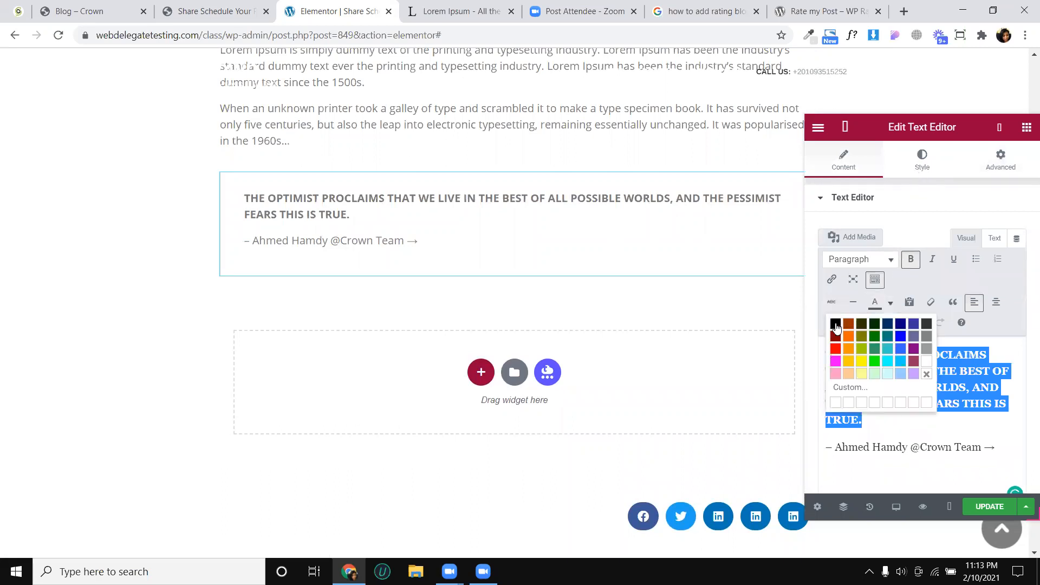
{"action": "left_click", "coordinate": [836, 326]}
{"action": "left_click", "coordinate": [869, 393]}
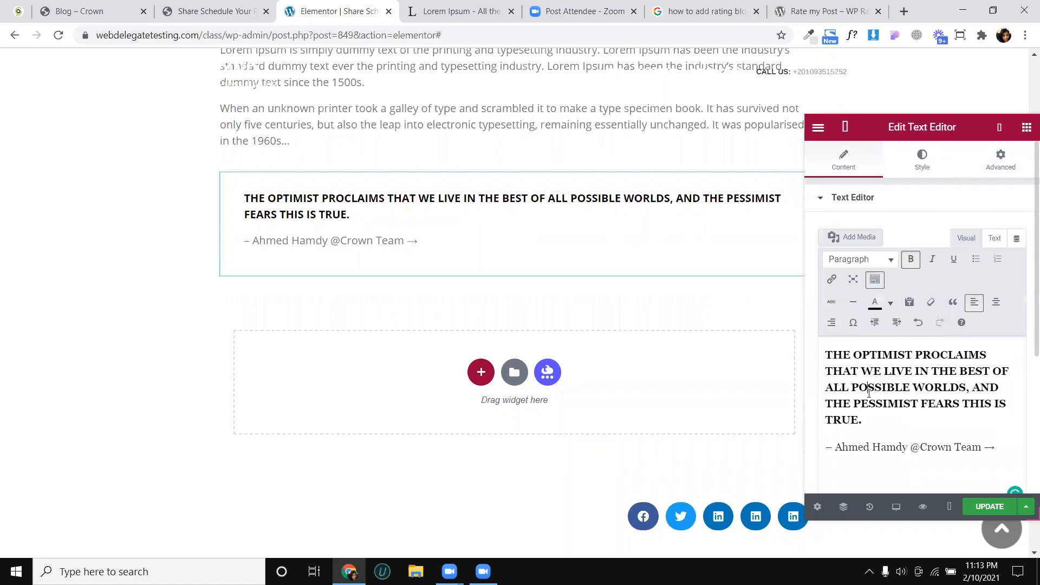
{"action": "scroll", "coordinate": [578, 211], "scroll_direction": "down", "scroll_amount": 2}
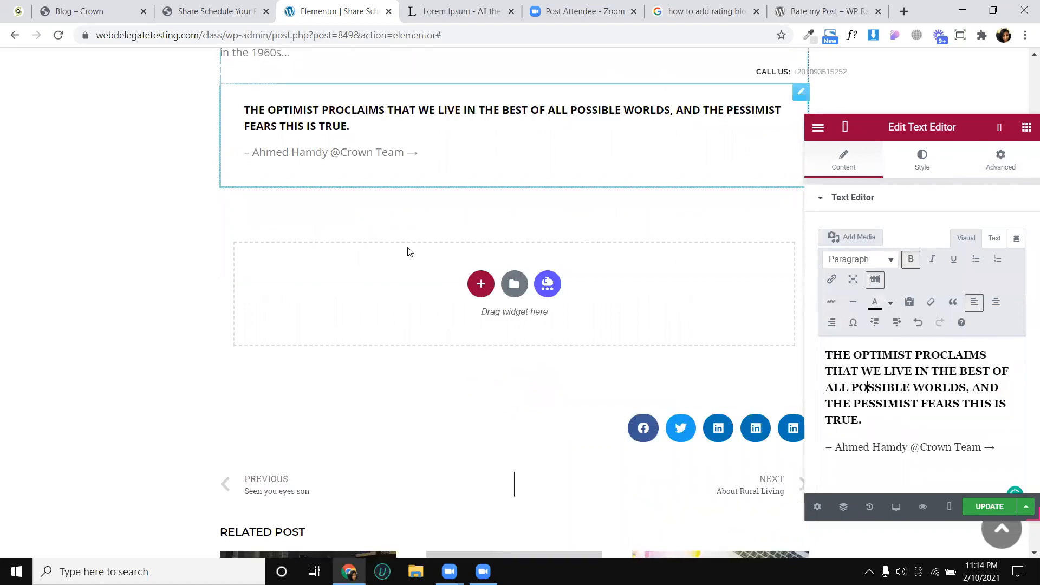
{"action": "left_click", "coordinate": [985, 517]}
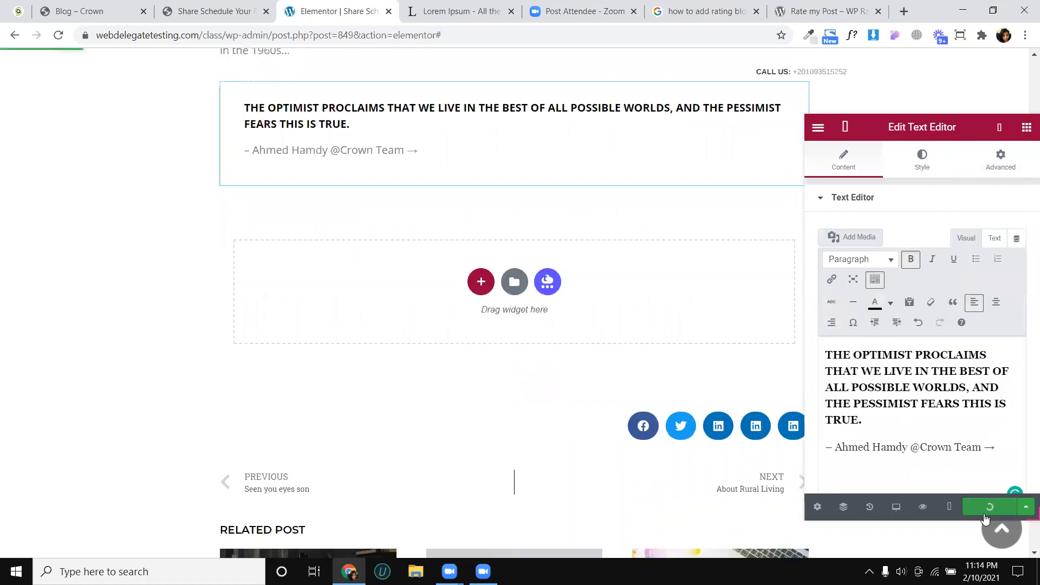
- Copy the drop-cap paragraph that directly follows the quote in the Crown article
{"action": "left_click", "coordinate": [241, 8]}
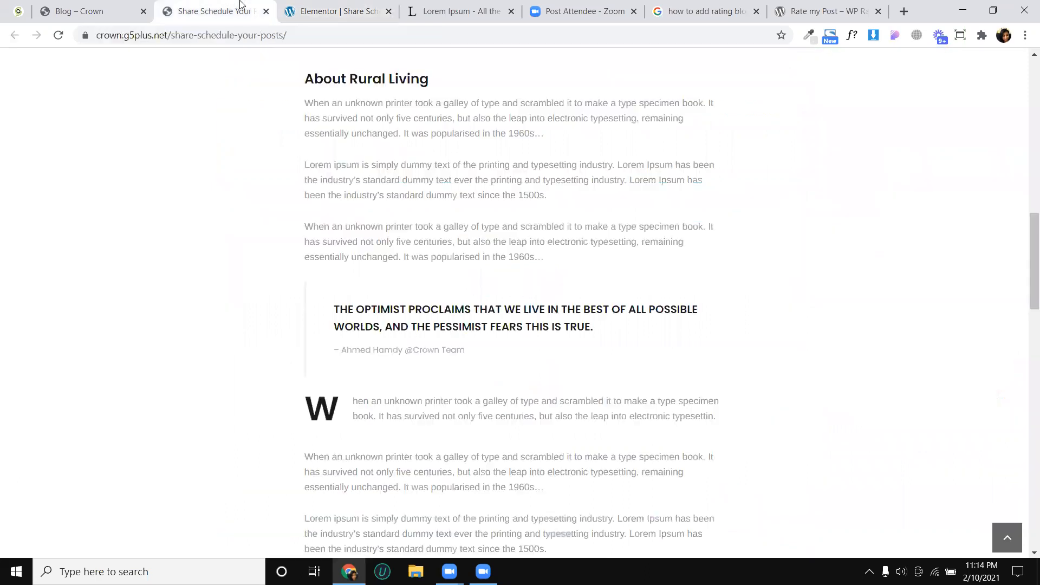
{"action": "scroll", "coordinate": [355, 241], "scroll_direction": "down", "scroll_amount": 3}
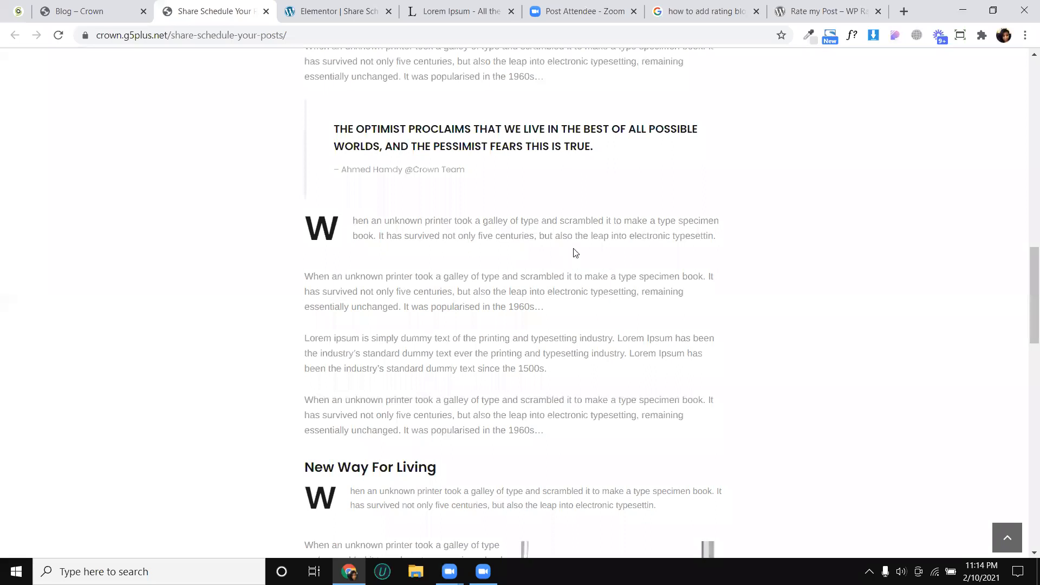
{"action": "triple_click", "coordinate": [313, 232]}
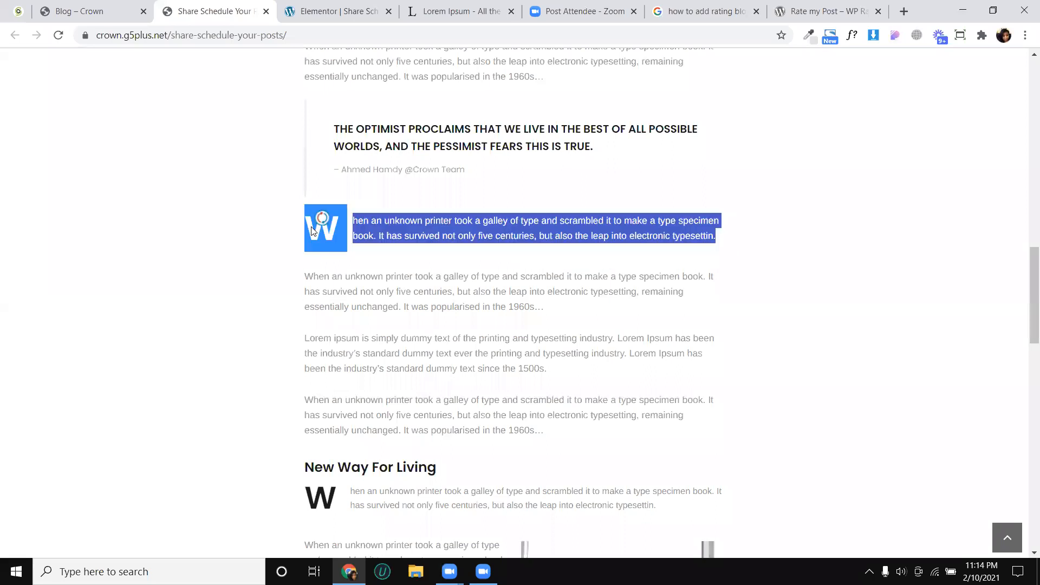
- Paste a copy of the About Rural Living text widget below the quote and replace its text with the copied paragraph
{"action": "left_click", "coordinate": [327, 7]}
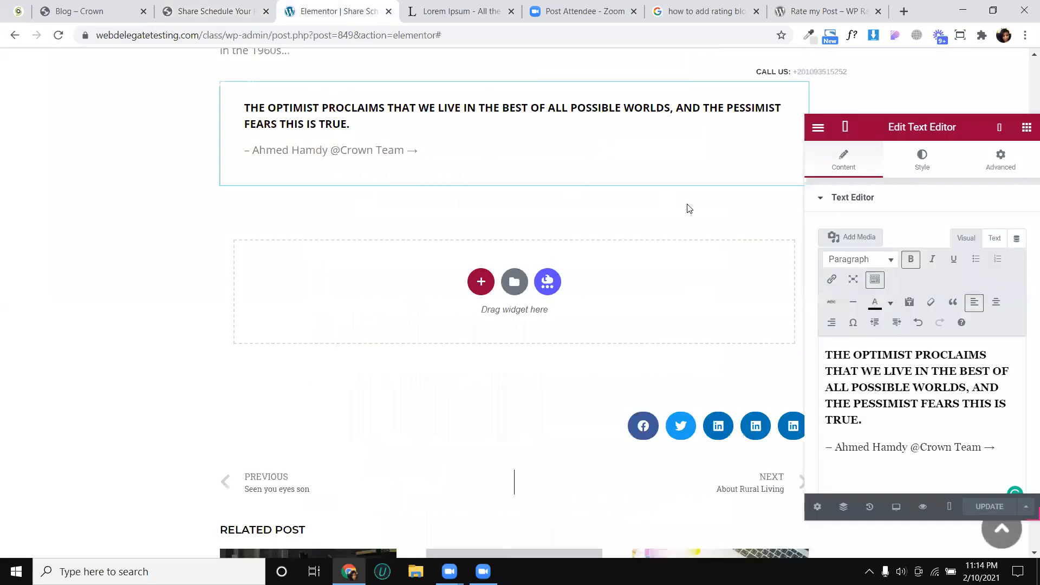
{"action": "scroll", "coordinate": [653, 209], "scroll_direction": "up", "scroll_amount": 2}
{"action": "right_click", "coordinate": [549, 147]}
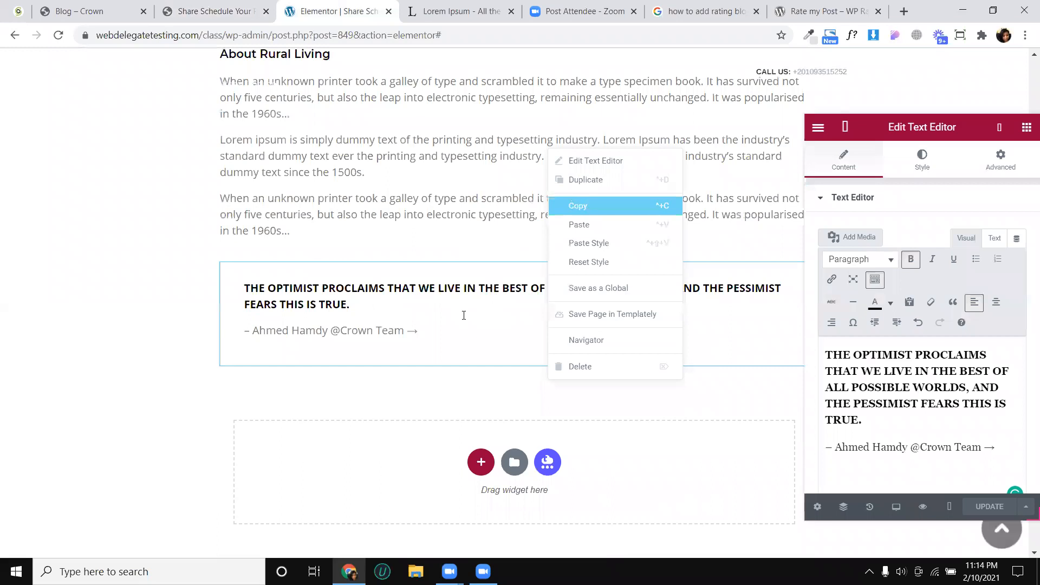
{"action": "key", "text": "ctrl+v"}
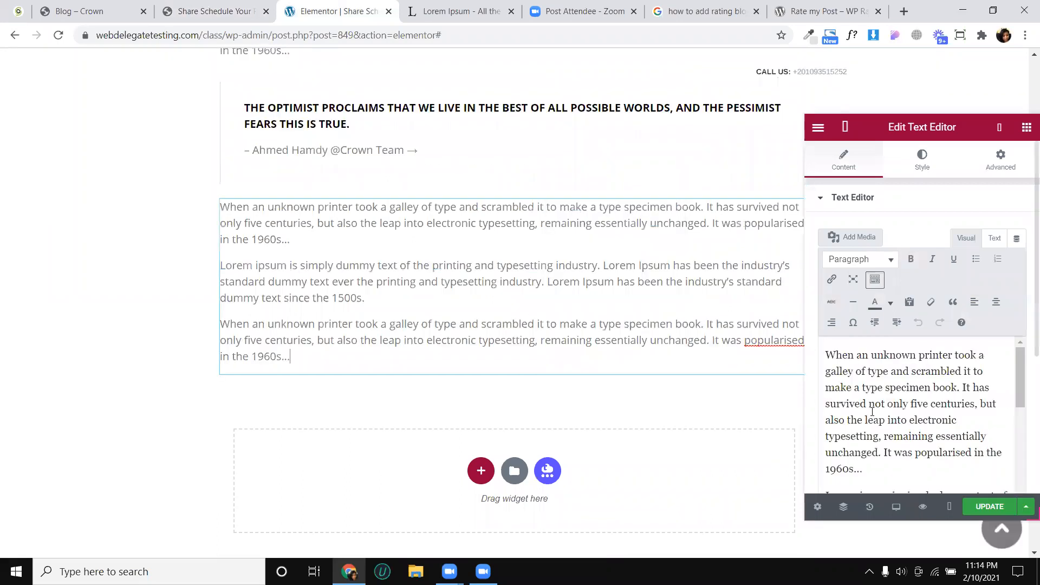
{"action": "left_click", "coordinate": [872, 411]}
{"action": "key", "text": "ctrl+a"}
{"action": "key", "text": "ctrl+v"}
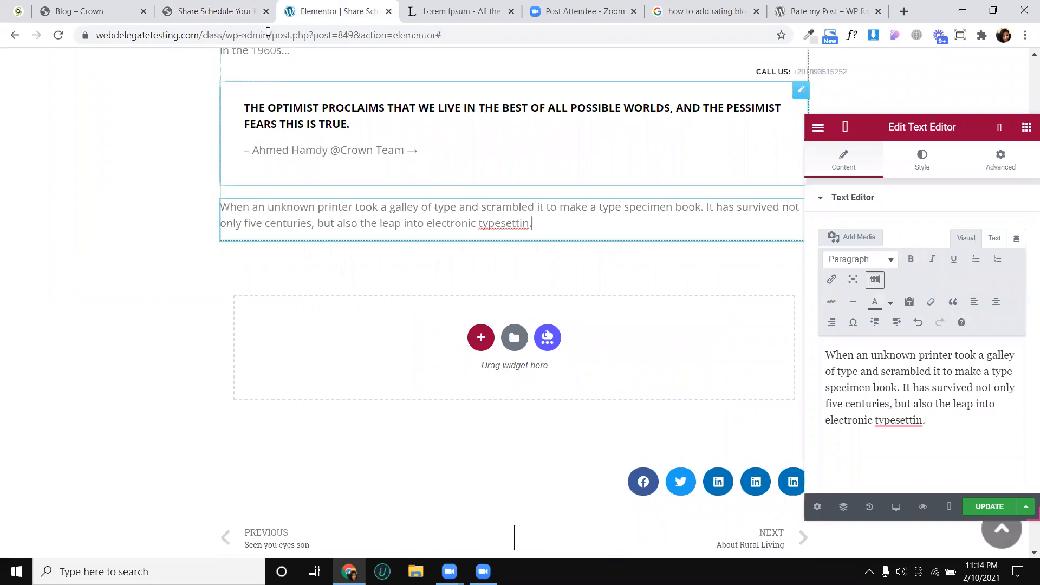
- Check the large initial W in the Crown article and turn on Drop Cap for the new paragraph, leaving Columns at Default
{"action": "key", "text": "ctrl+shift+Tab"}
{"action": "left_click", "coordinate": [334, 240]}
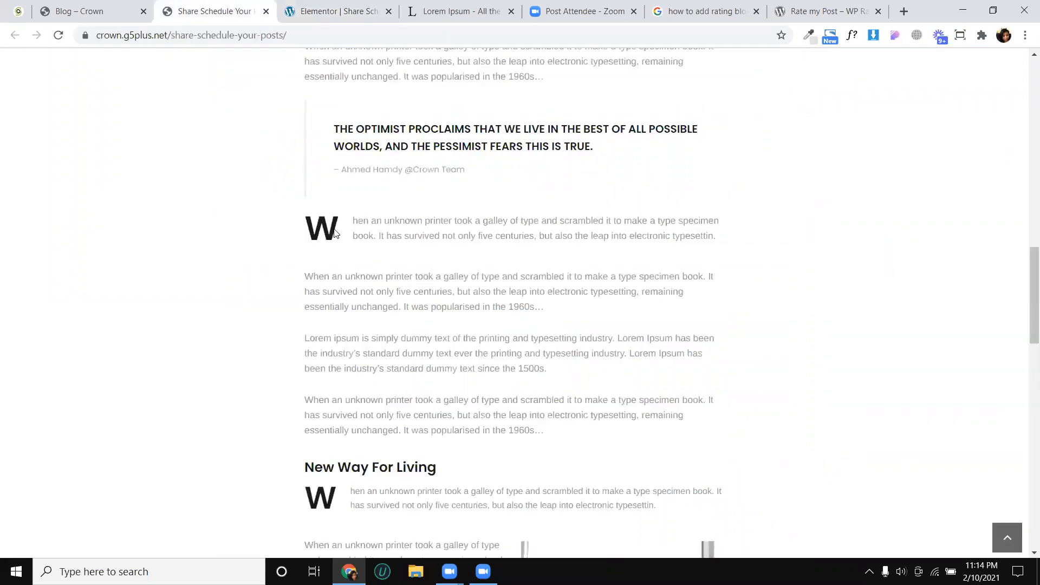
{"action": "left_click", "coordinate": [352, 12]}
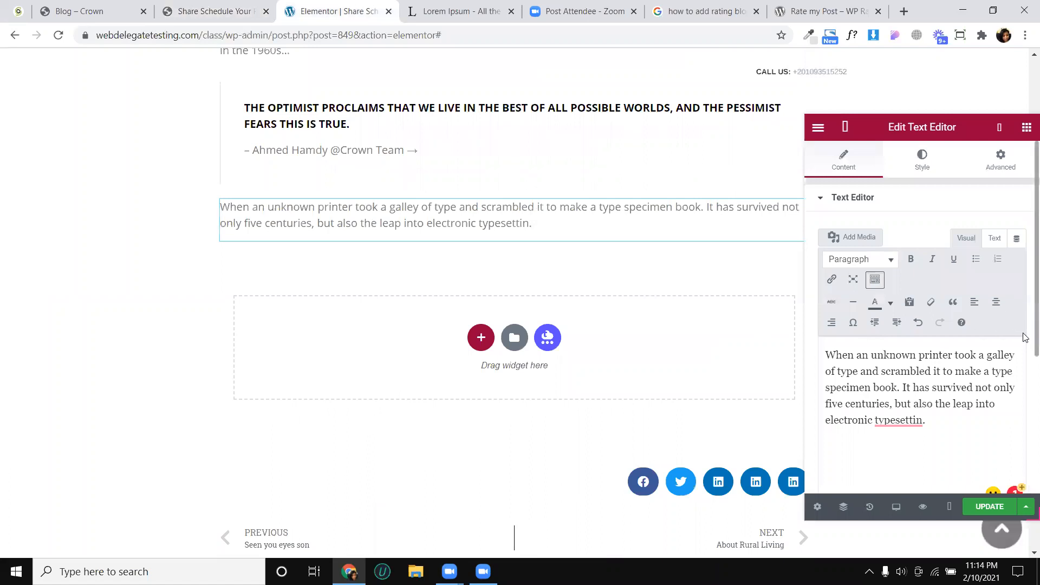
{"action": "scroll", "coordinate": [1024, 403], "scroll_direction": "down", "scroll_amount": 2}
{"action": "scroll", "coordinate": [1024, 403], "scroll_direction": "down", "scroll_amount": 3}
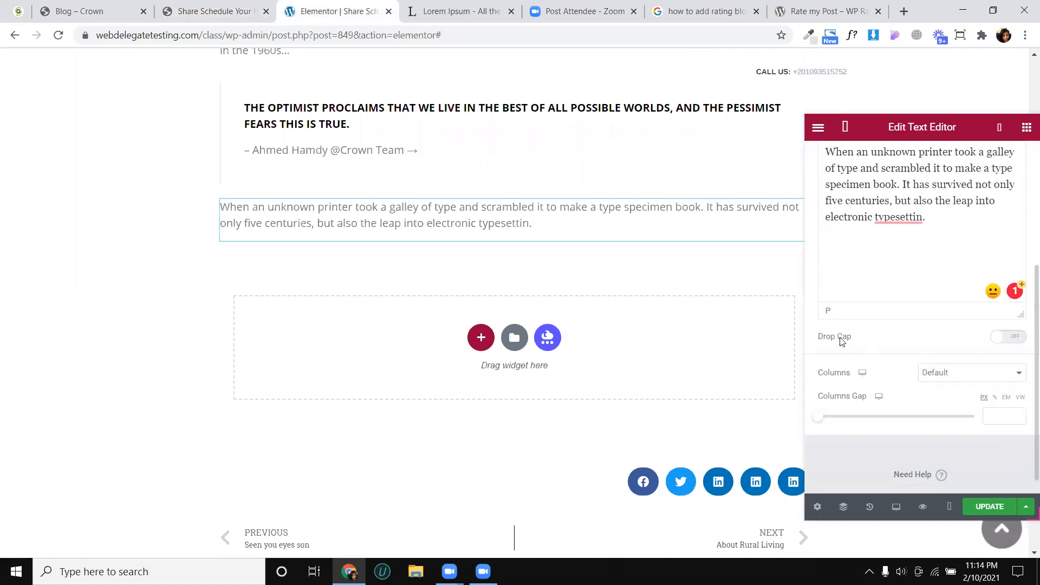
{"action": "left_click", "coordinate": [1017, 338]}
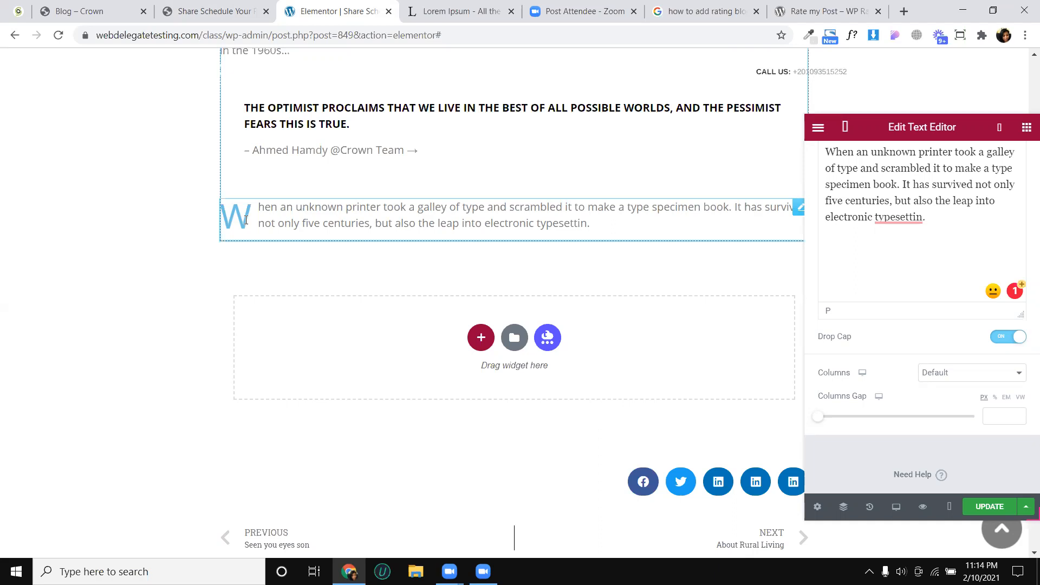
{"action": "left_click", "coordinate": [942, 372]}
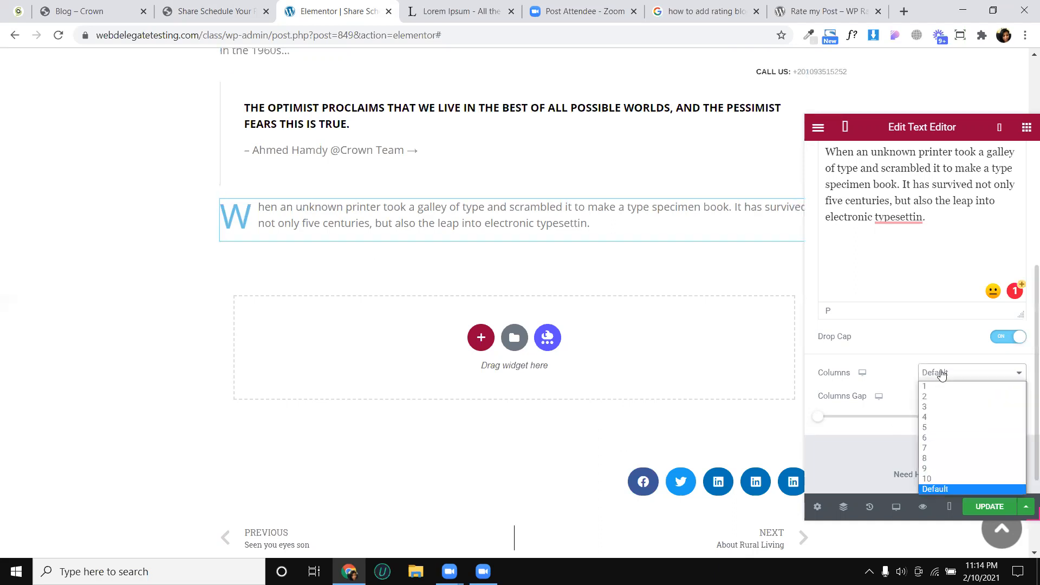
{"action": "left_click", "coordinate": [942, 373]}
- Open the drop cap style settings of the new paragraph
{"action": "scroll", "coordinate": [928, 348], "scroll_direction": "up", "scroll_amount": 2}
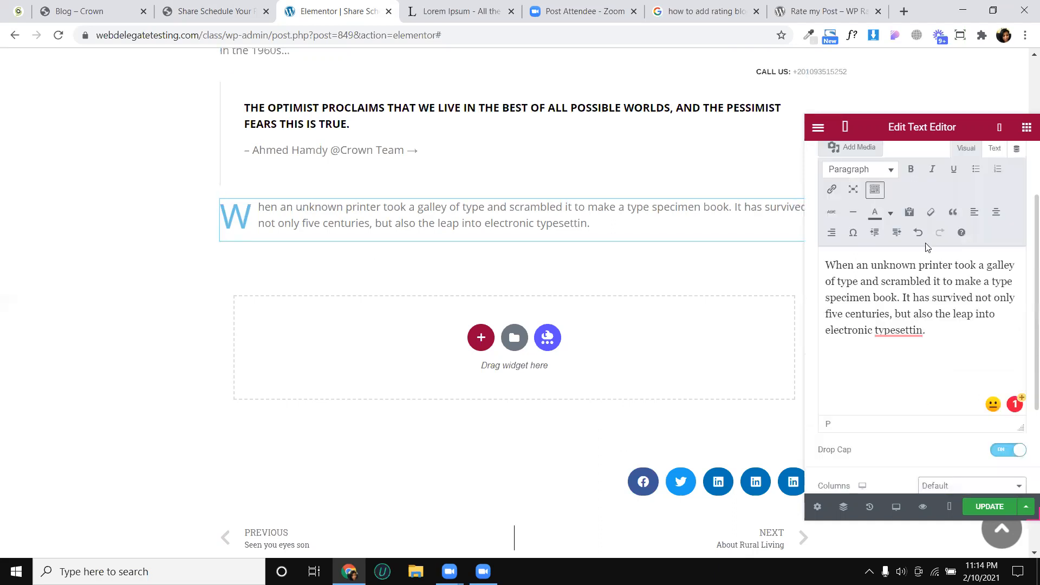
{"action": "scroll", "coordinate": [936, 161], "scroll_direction": "up", "scroll_amount": 2}
{"action": "left_click", "coordinate": [922, 161]}
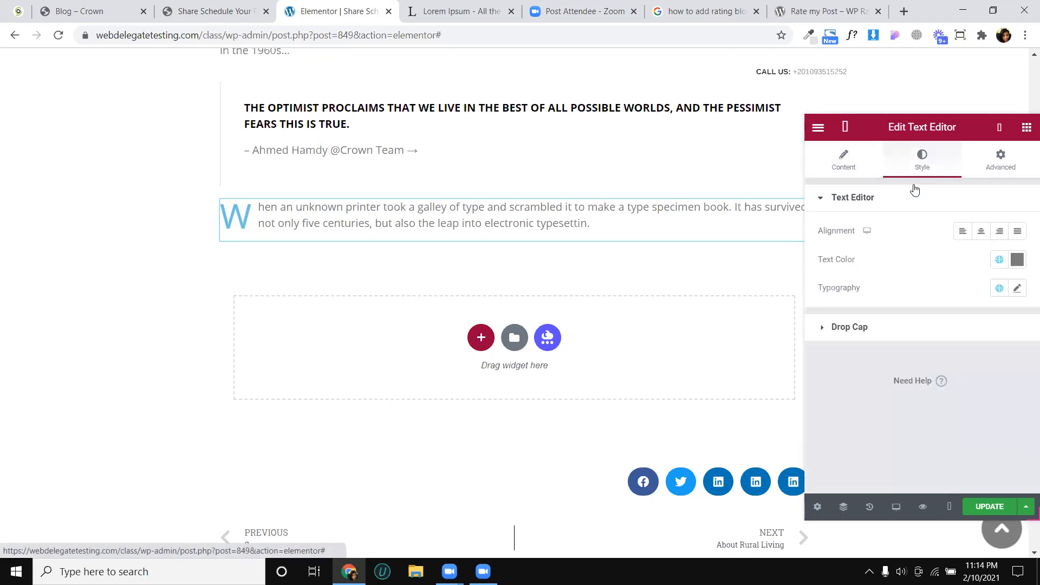
{"action": "left_click", "coordinate": [898, 338]}
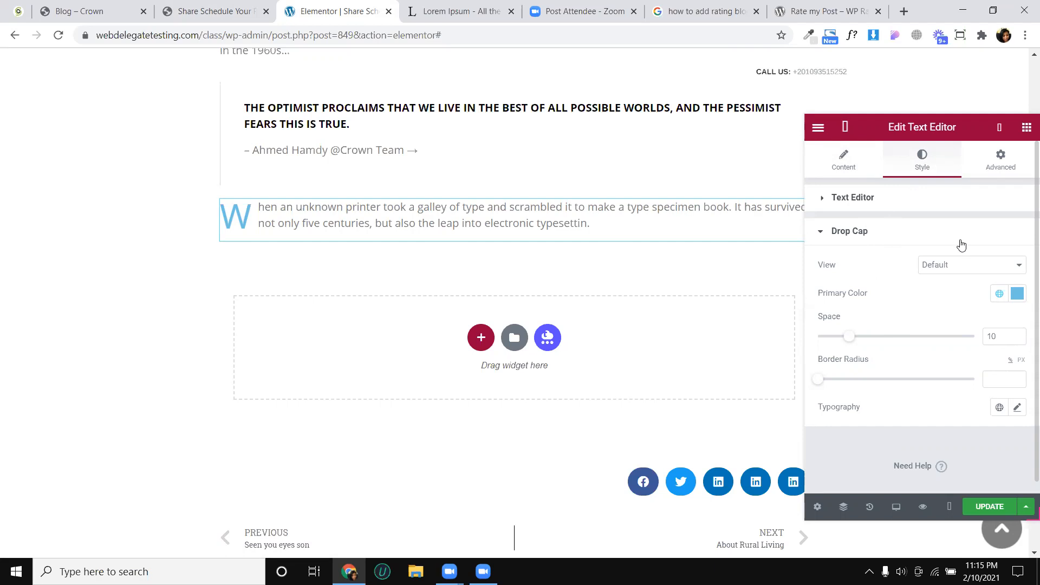
- Try the Stacked and Framed views for the drop cap, and return it to Default
{"action": "left_click", "coordinate": [942, 268]}
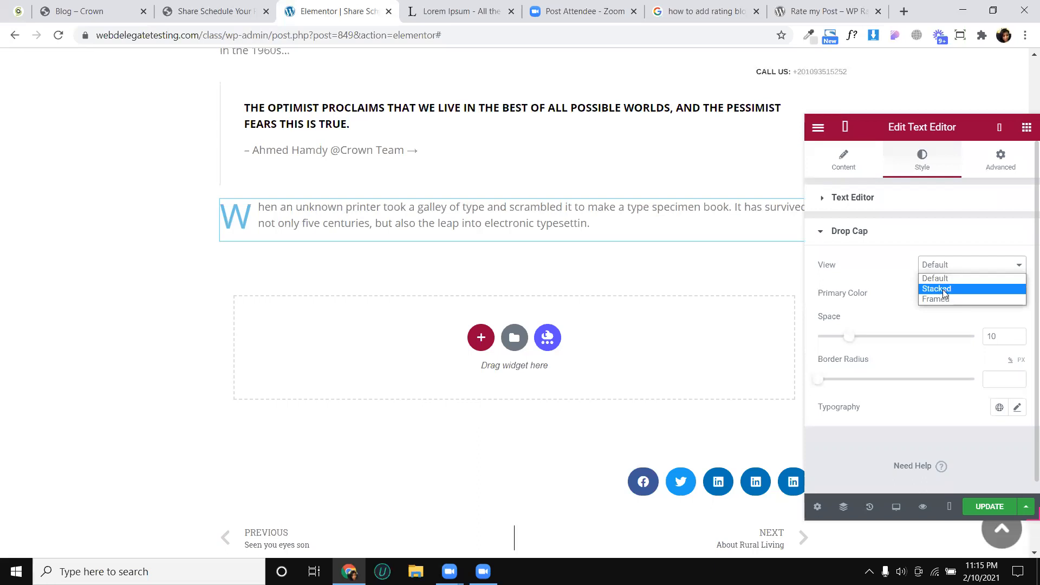
{"action": "left_click", "coordinate": [944, 290]}
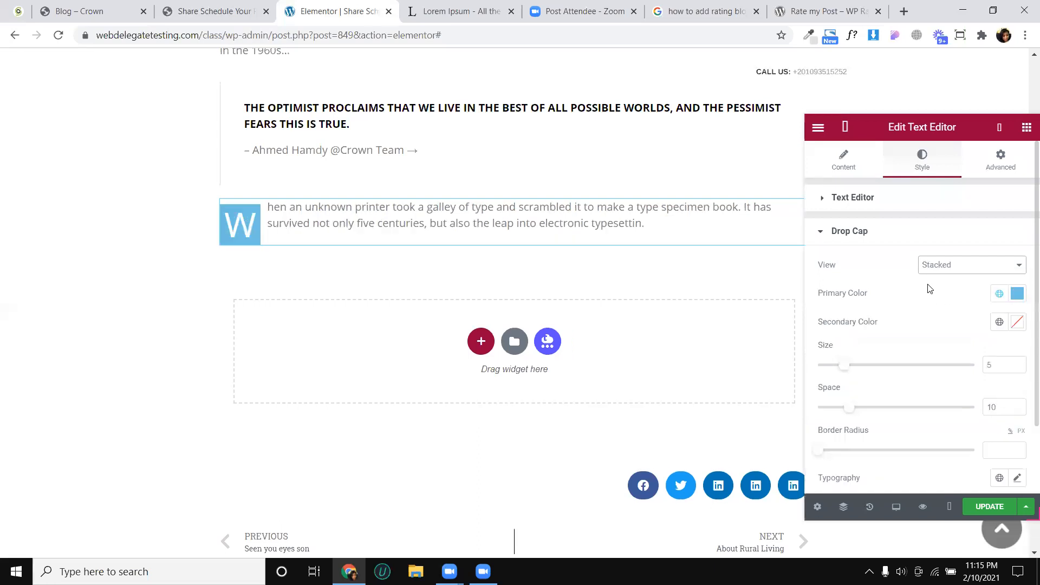
{"action": "left_click", "coordinate": [969, 268]}
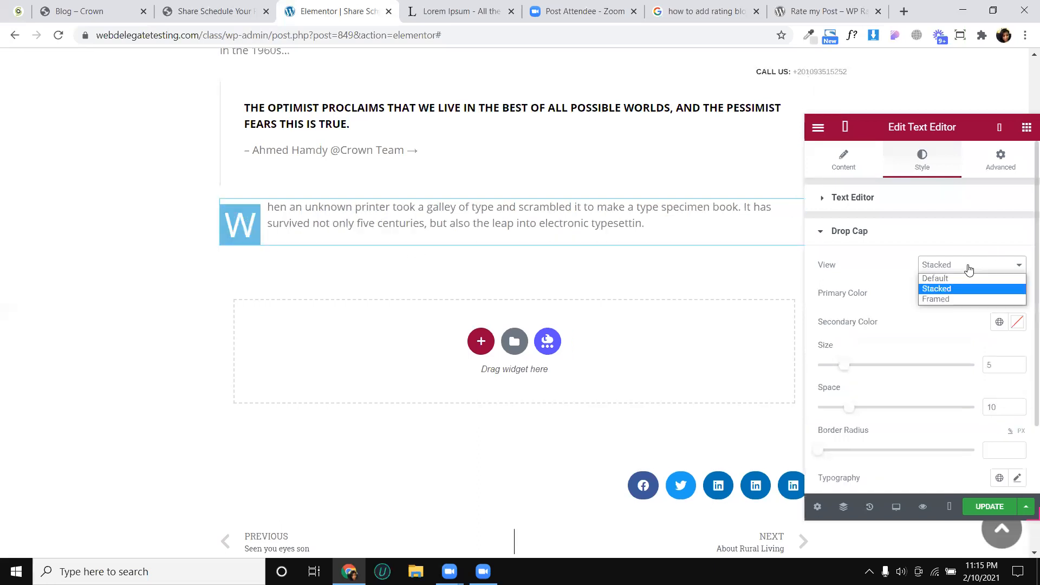
{"action": "left_click", "coordinate": [941, 299]}
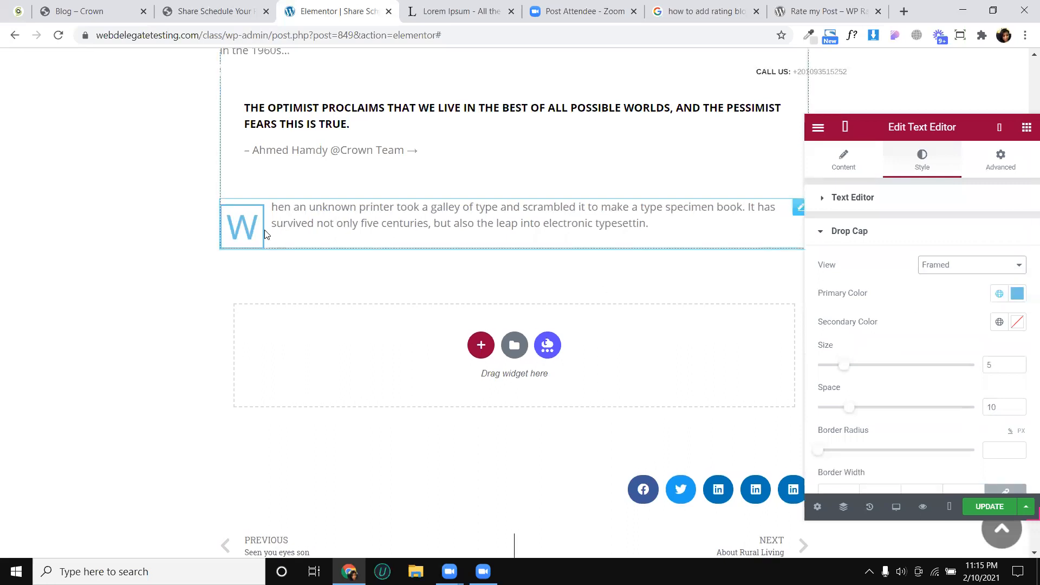
{"action": "left_click", "coordinate": [943, 268]}
{"action": "left_click", "coordinate": [943, 279]}
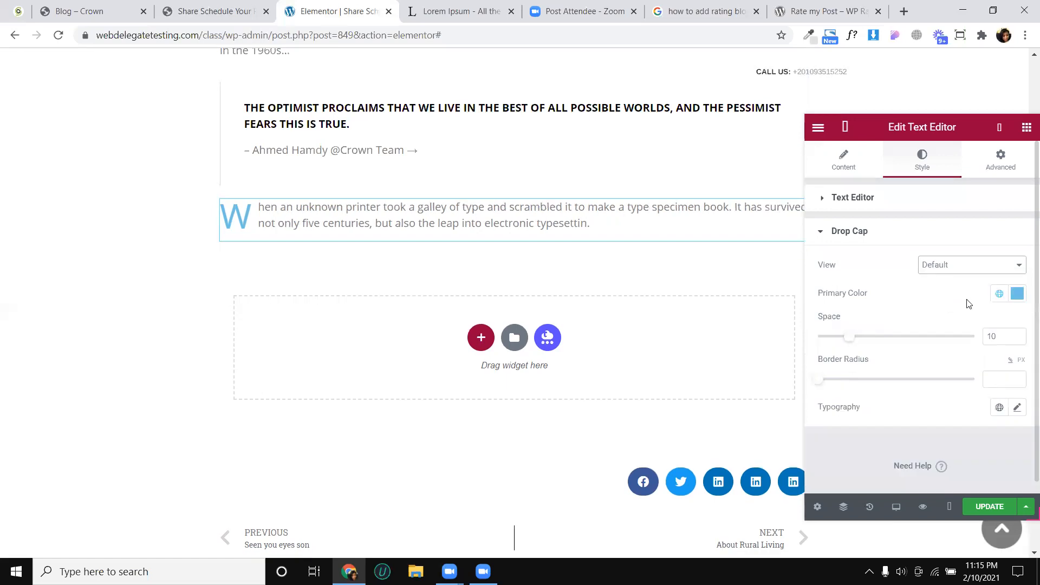
- Set the drop cap's primary color to #000000 and update the post
{"action": "left_click", "coordinate": [1017, 293]}
{"action": "left_click_drag", "start_coordinate": [921, 363], "coordinate": [860, 467]}
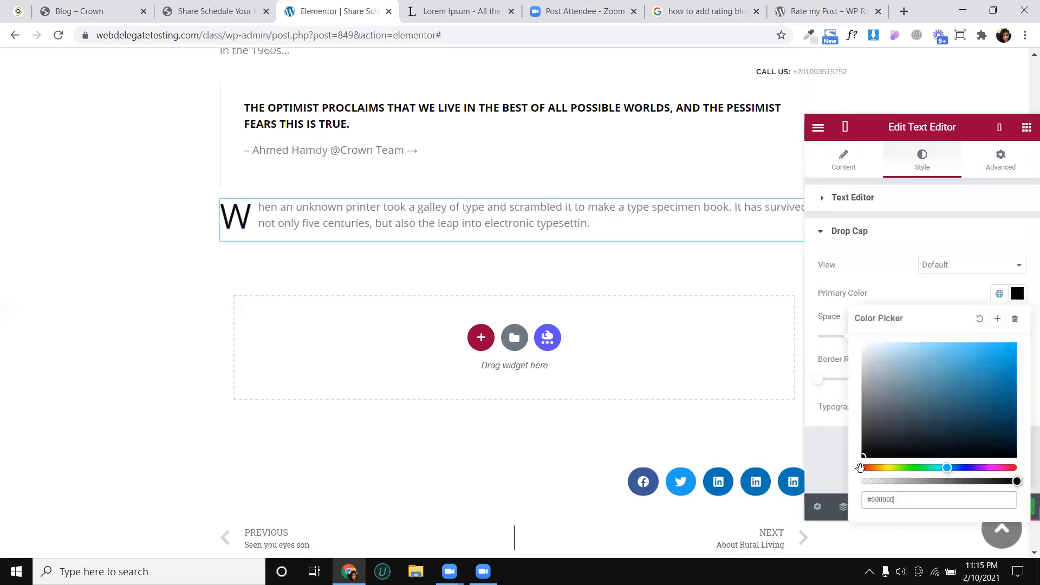
{"action": "left_click", "coordinate": [1018, 293]}
{"action": "left_click", "coordinate": [989, 506]}
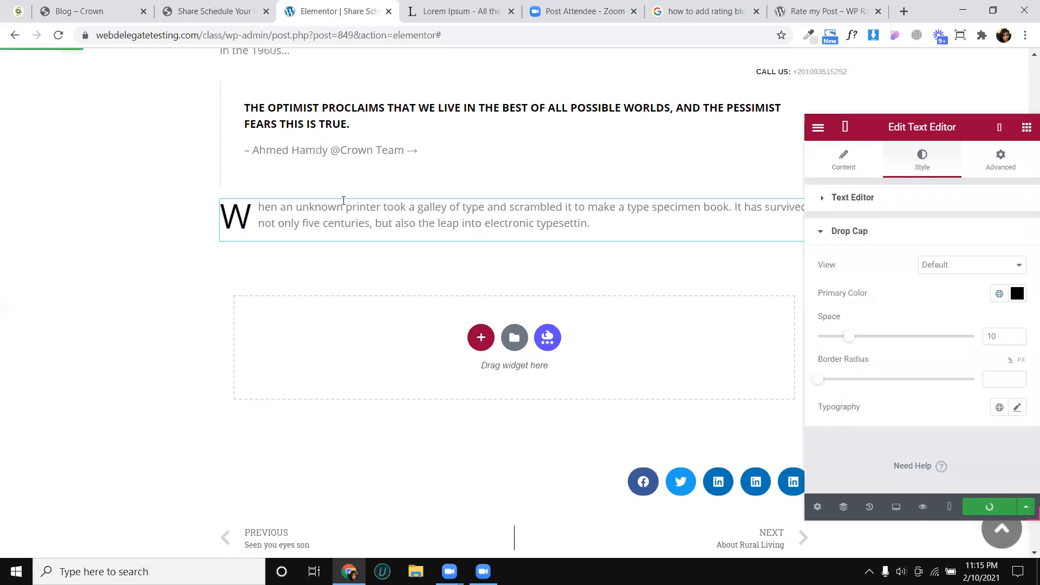
- Review the remaining content of the Crown article down to the New Way For Living section, and return to the Elementor editor
{"action": "left_click", "coordinate": [236, 19]}
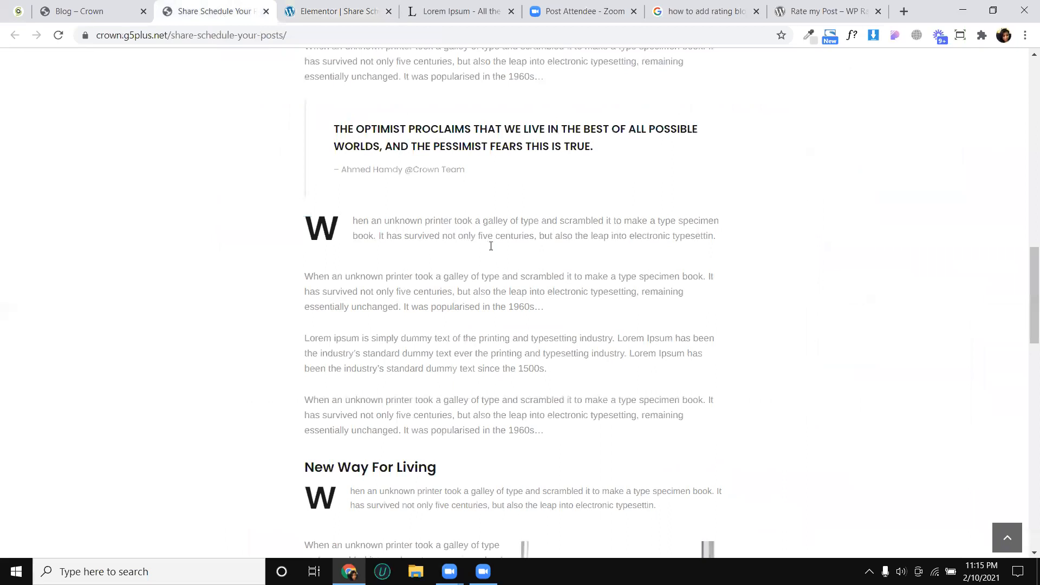
{"action": "scroll", "coordinate": [550, 213], "scroll_direction": "down", "scroll_amount": 7}
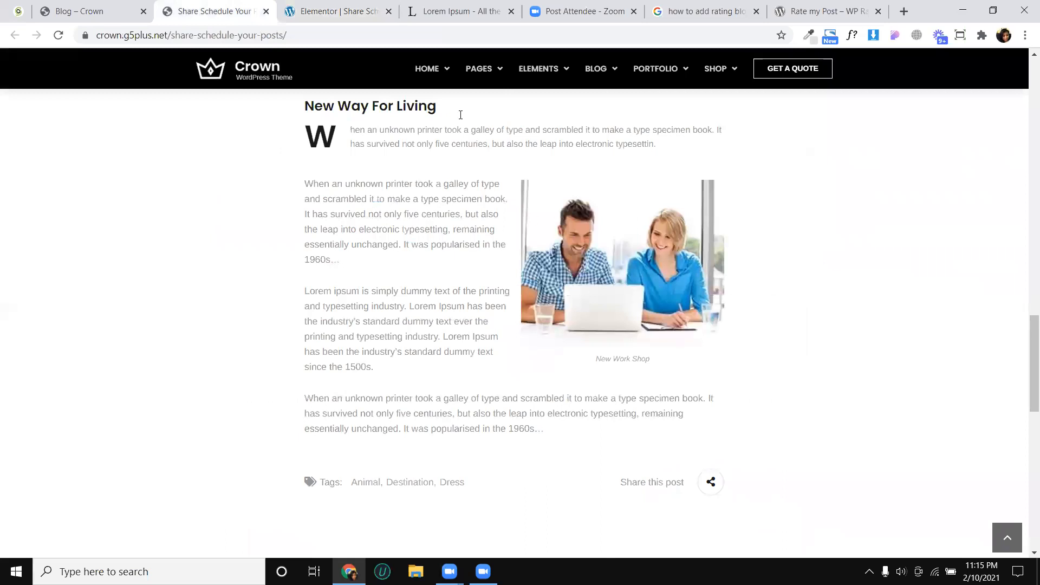
{"action": "left_click", "coordinate": [363, 7]}
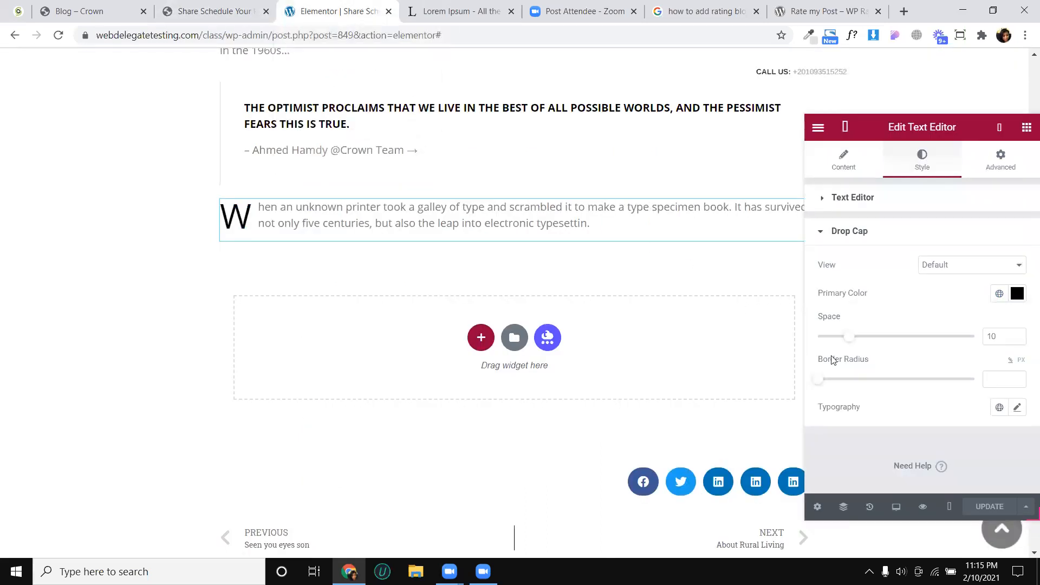
- Preview the Share Schedule Your Posts article and review its content down to the related posts and comment form
{"action": "left_click", "coordinate": [923, 507]}
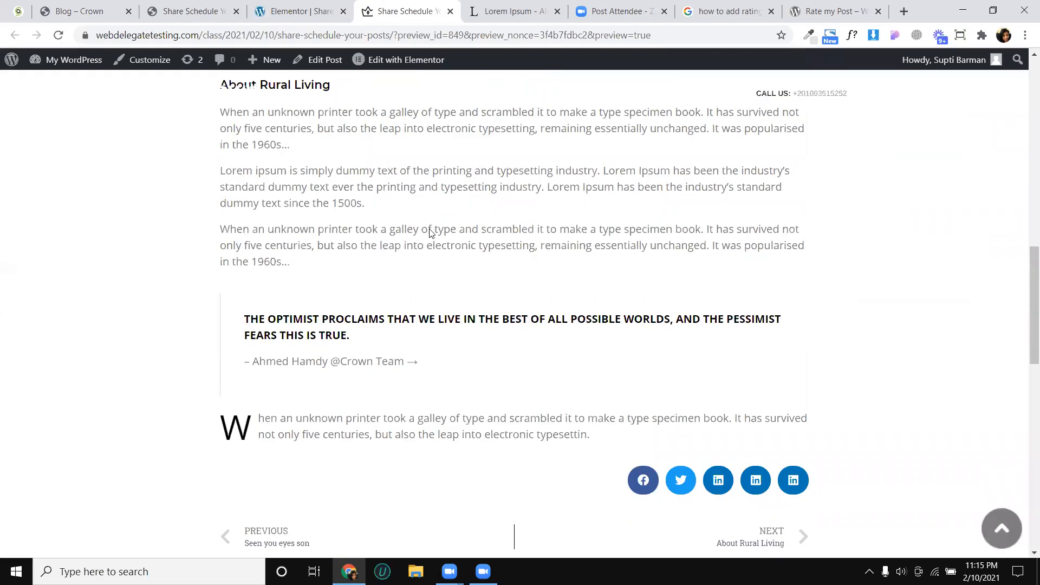
{"action": "scroll", "coordinate": [430, 233], "scroll_direction": "down", "scroll_amount": 8}
{"action": "scroll", "coordinate": [430, 235], "scroll_direction": "up", "scroll_amount": 12}
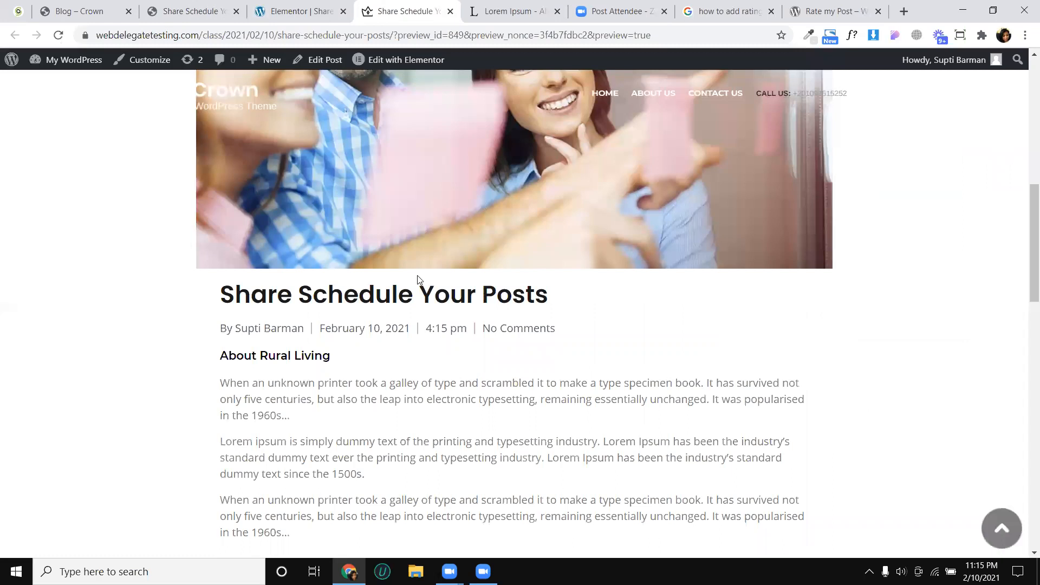
{"action": "scroll", "coordinate": [420, 285], "scroll_direction": "down", "scroll_amount": 5}
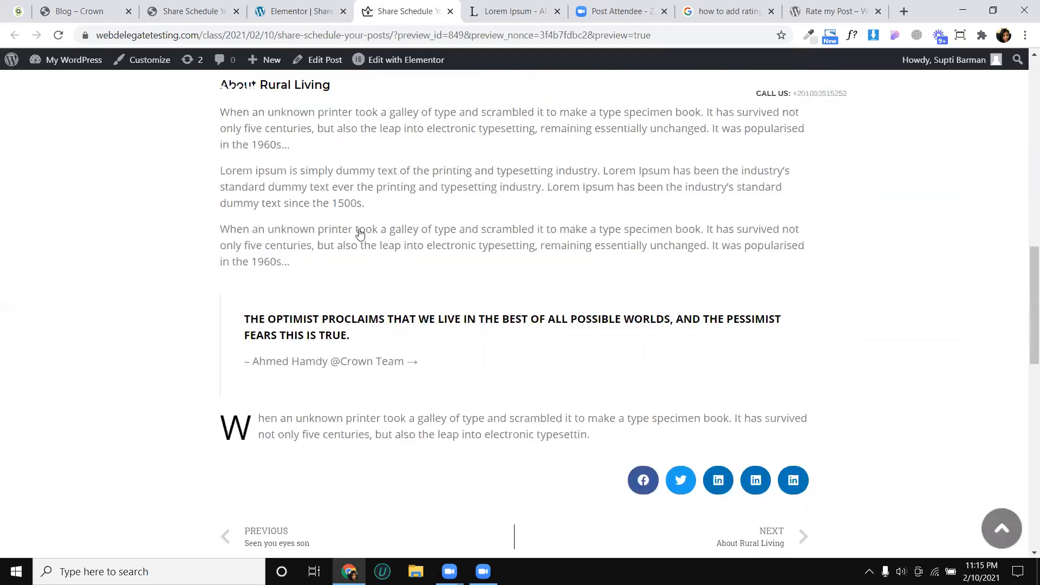
{"action": "scroll", "coordinate": [332, 291], "scroll_direction": "down", "scroll_amount": 8}
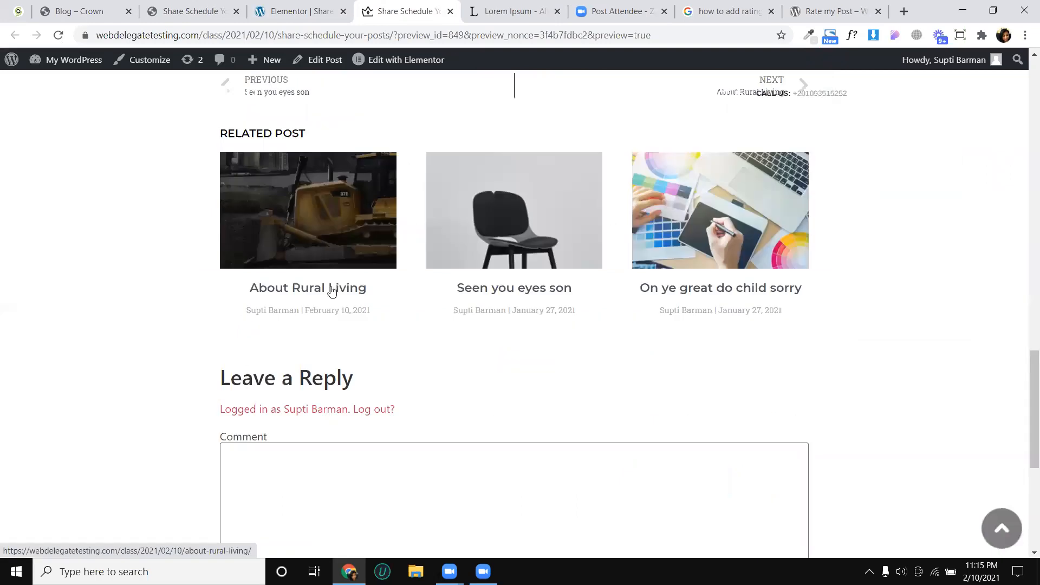
- Open the related posts About Rural Living and Seen you eyes son, and check how the template displays each one
{"action": "left_click", "coordinate": [332, 290]}
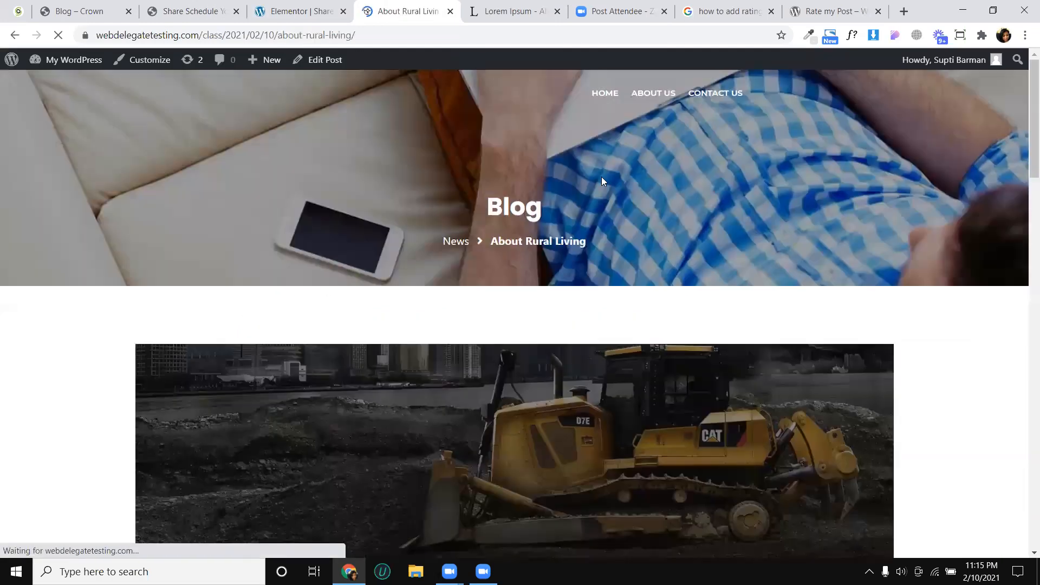
{"action": "scroll", "coordinate": [380, 207], "scroll_direction": "down", "scroll_amount": 6}
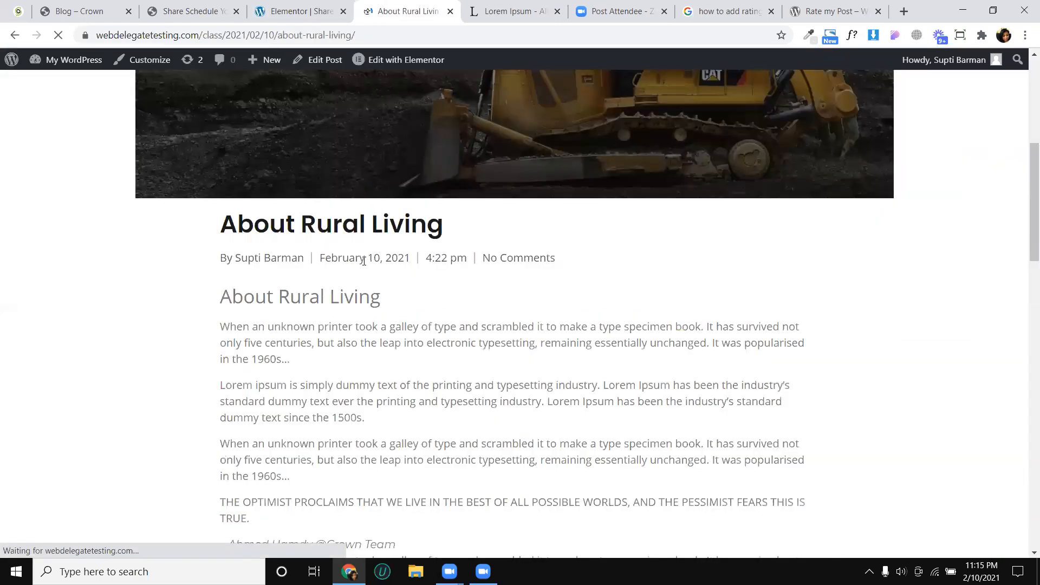
{"action": "scroll", "coordinate": [436, 227], "scroll_direction": "down", "scroll_amount": 15}
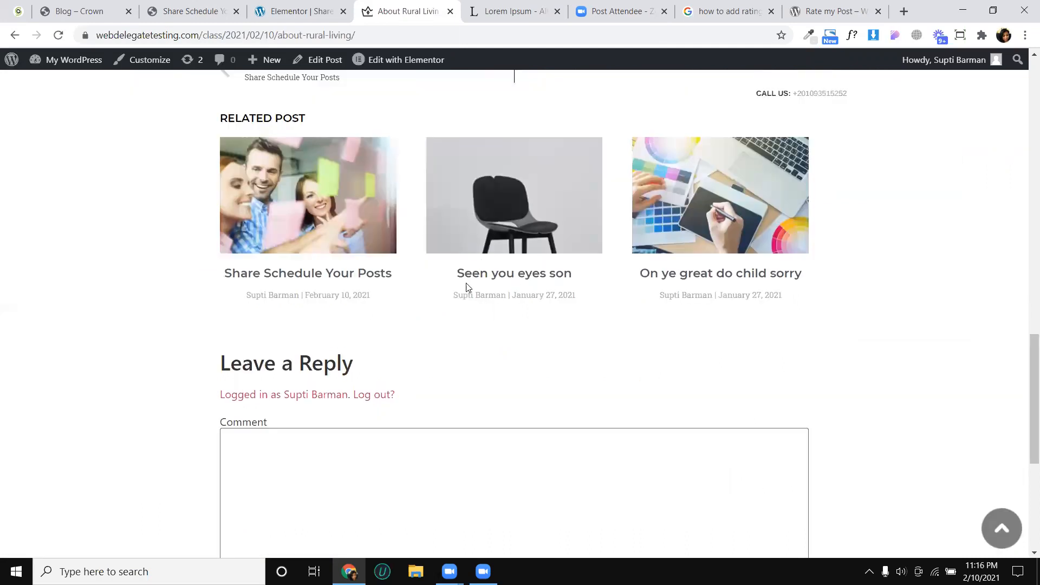
{"action": "left_click", "coordinate": [486, 280]}
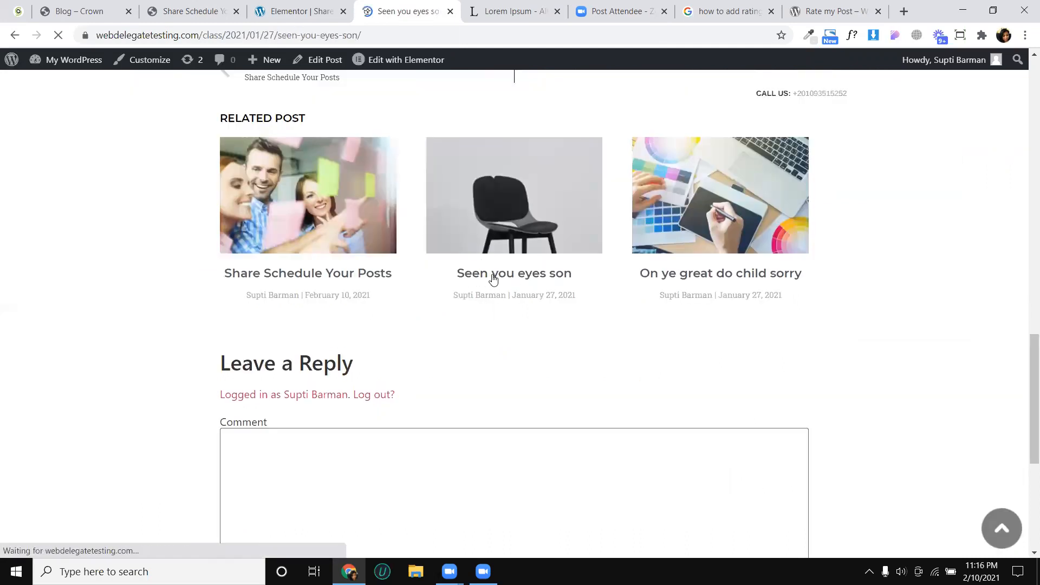
{"action": "scroll", "coordinate": [518, 181], "scroll_direction": "down", "scroll_amount": 7}
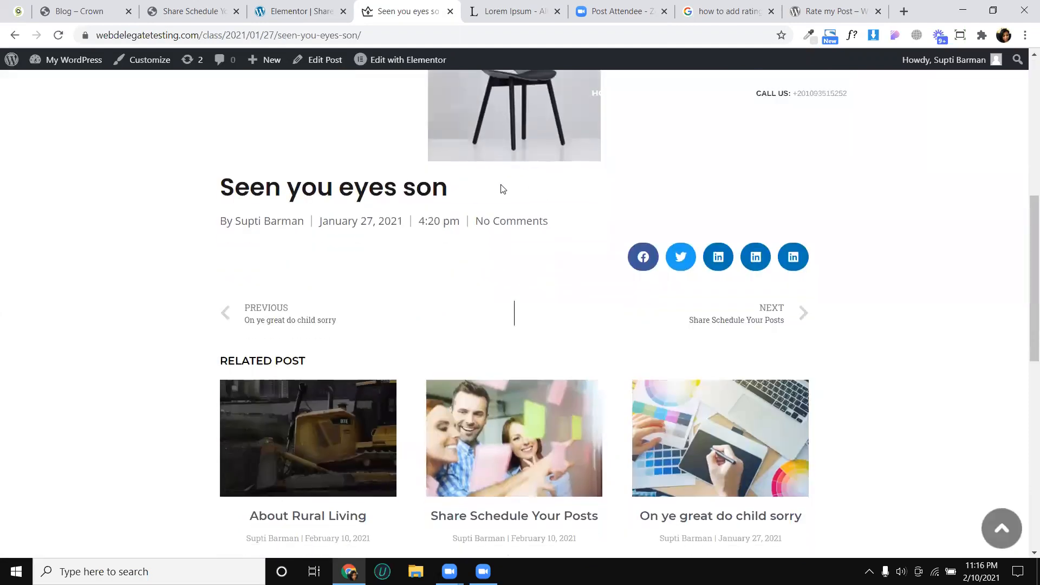
{"action": "scroll", "coordinate": [204, 170], "scroll_direction": "up", "scroll_amount": 5}
- Create a new WordPress post titled "When an unknown printer took", using text copied from the Crown article
{"action": "left_click", "coordinate": [74, 86]}
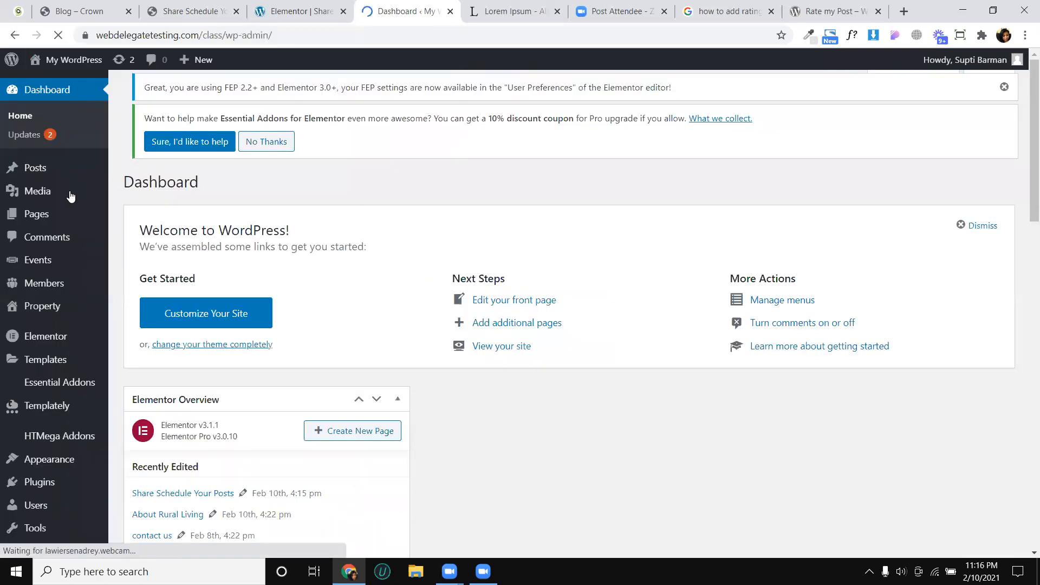
{"action": "mouse_move", "coordinate": [63, 178]}
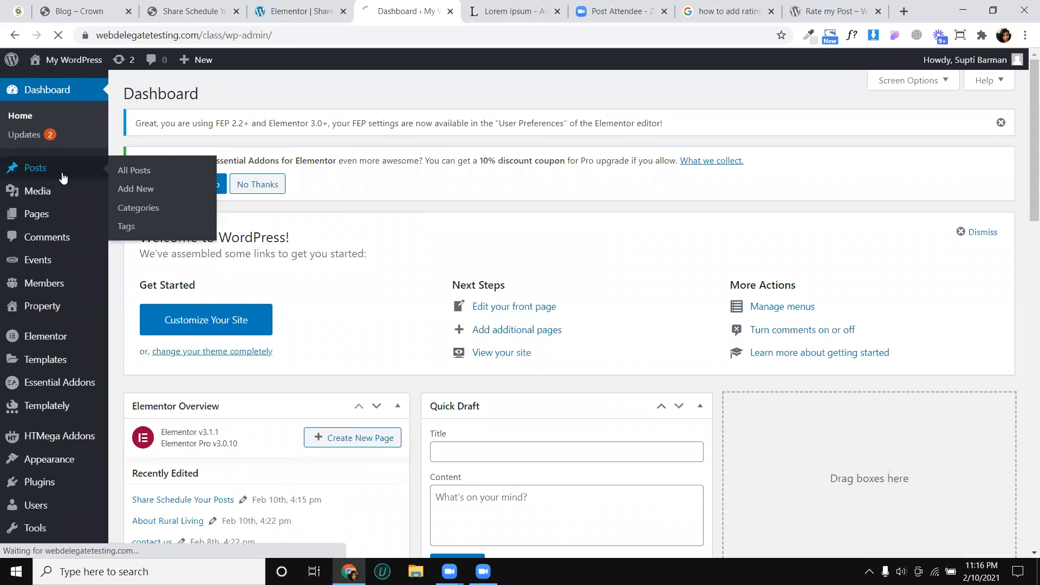
{"action": "left_click", "coordinate": [189, 95]}
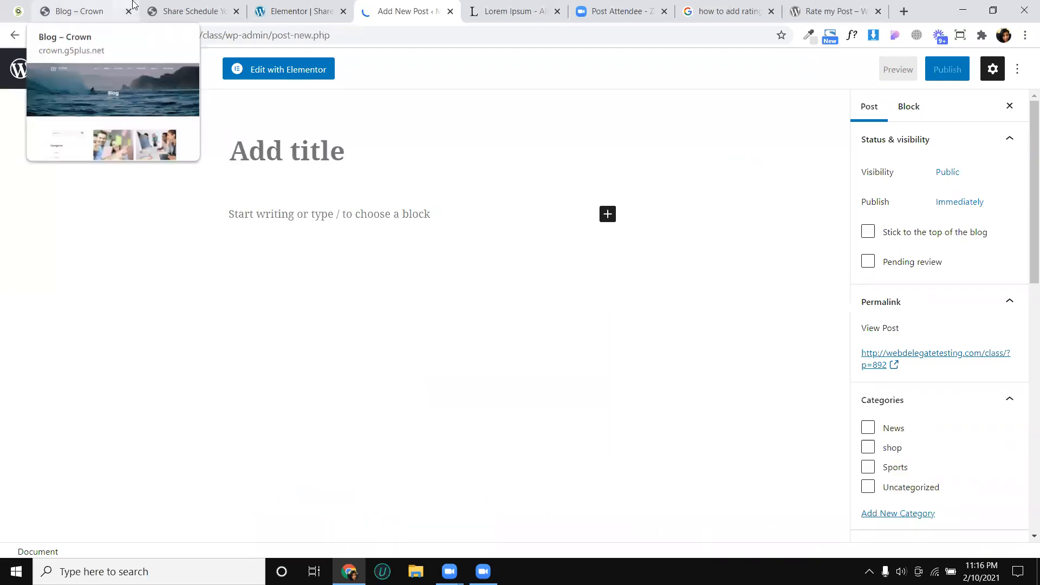
{"action": "left_click", "coordinate": [187, 12]}
{"action": "left_click_drag", "start_coordinate": [304, 185], "coordinate": [436, 185]}
{"action": "key", "text": "ctrl+c"}
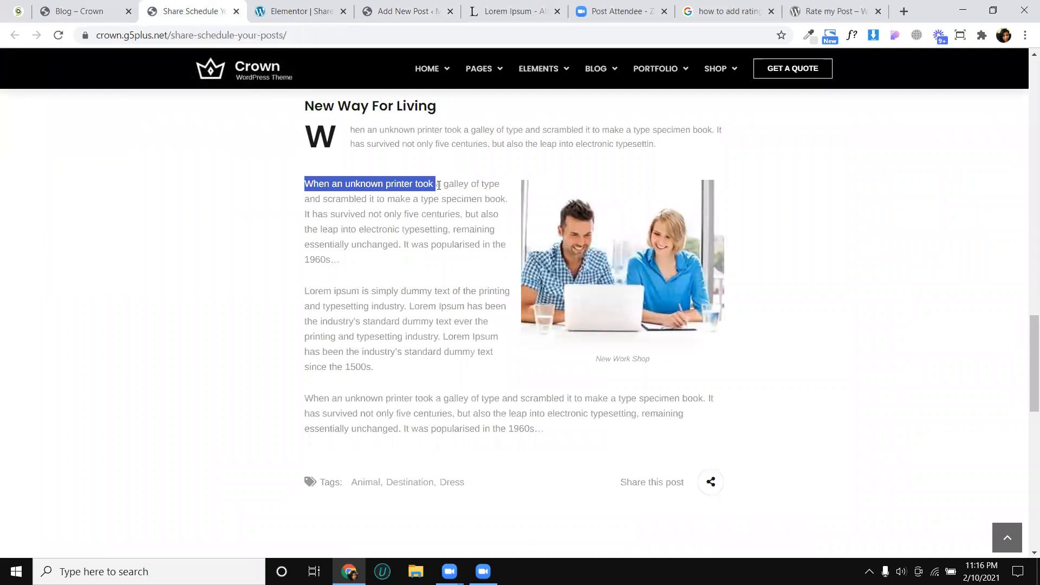
{"action": "left_click", "coordinate": [401, 11]}
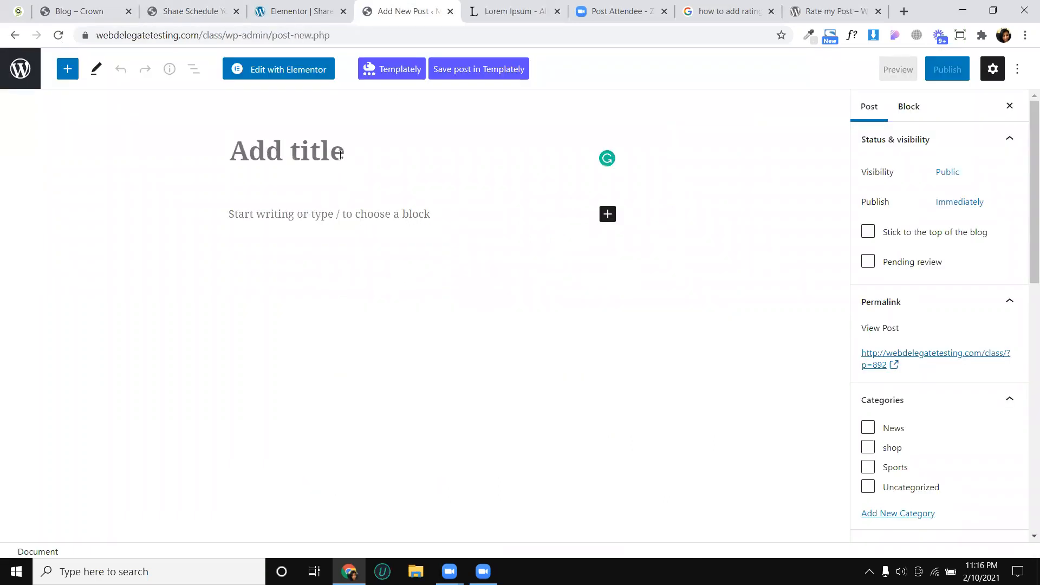
{"action": "left_click", "coordinate": [339, 154]}
{"action": "key", "text": "ctrl+v"}
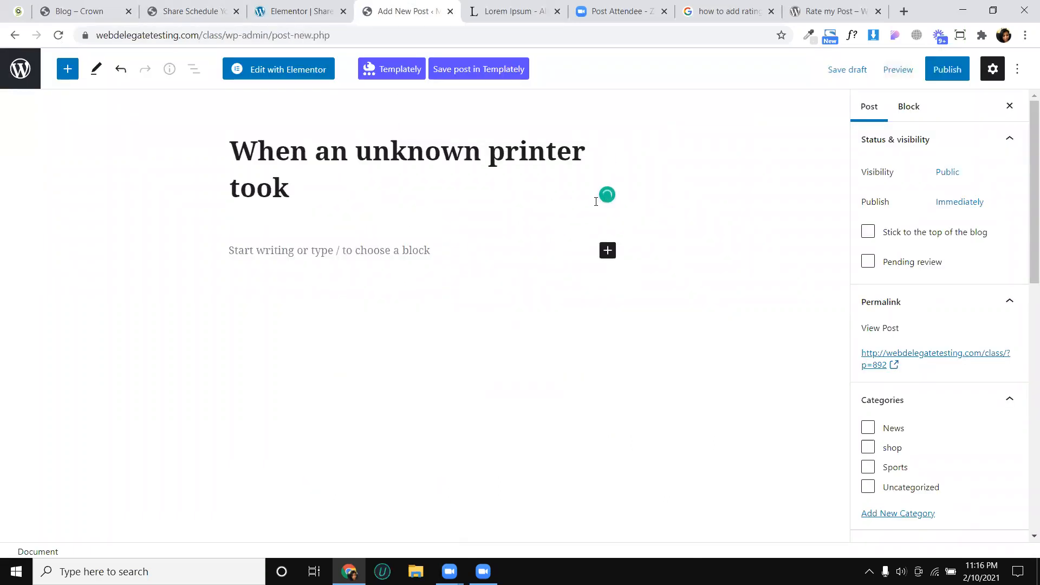
- Assign the post to the News category and set the photo of the worker in a yellow helmet as its featured image
{"action": "scroll", "coordinate": [875, 285], "scroll_direction": "down", "scroll_amount": 3}
{"action": "left_click", "coordinate": [868, 248]}
{"action": "scroll", "coordinate": [924, 293], "scroll_direction": "down", "scroll_amount": 3}
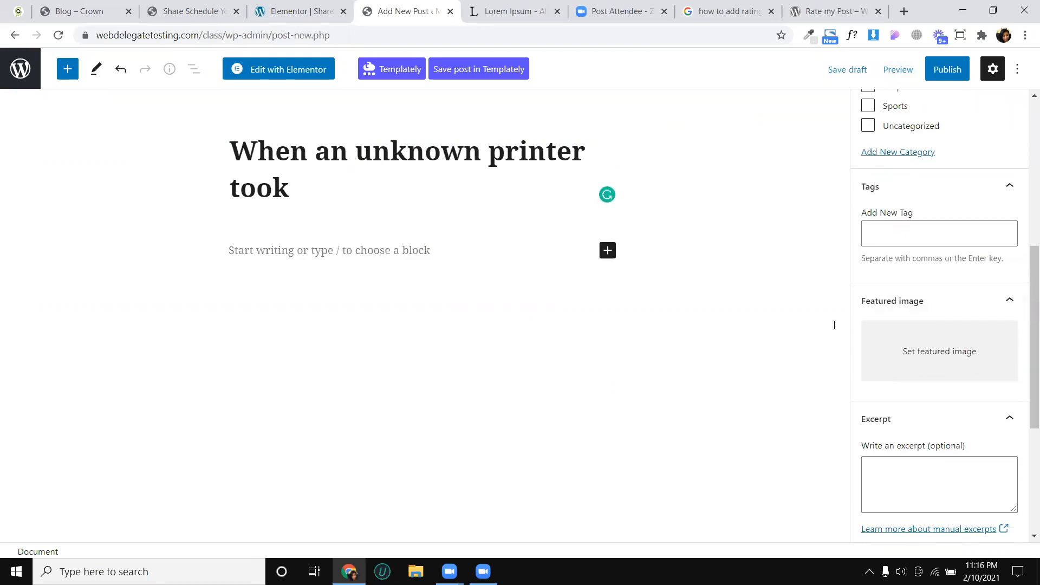
{"action": "left_click", "coordinate": [918, 343]}
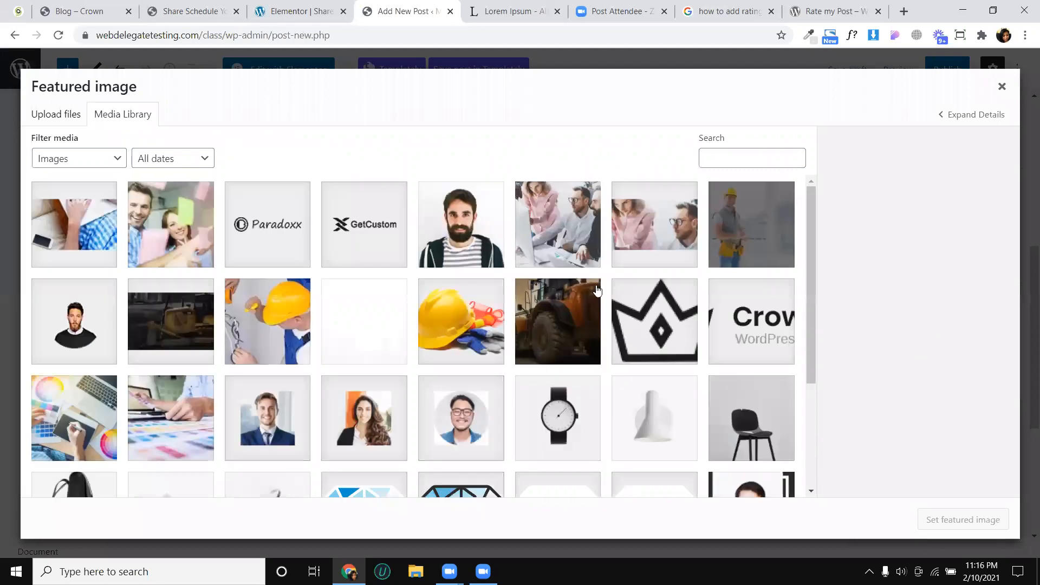
{"action": "left_click", "coordinate": [753, 245]}
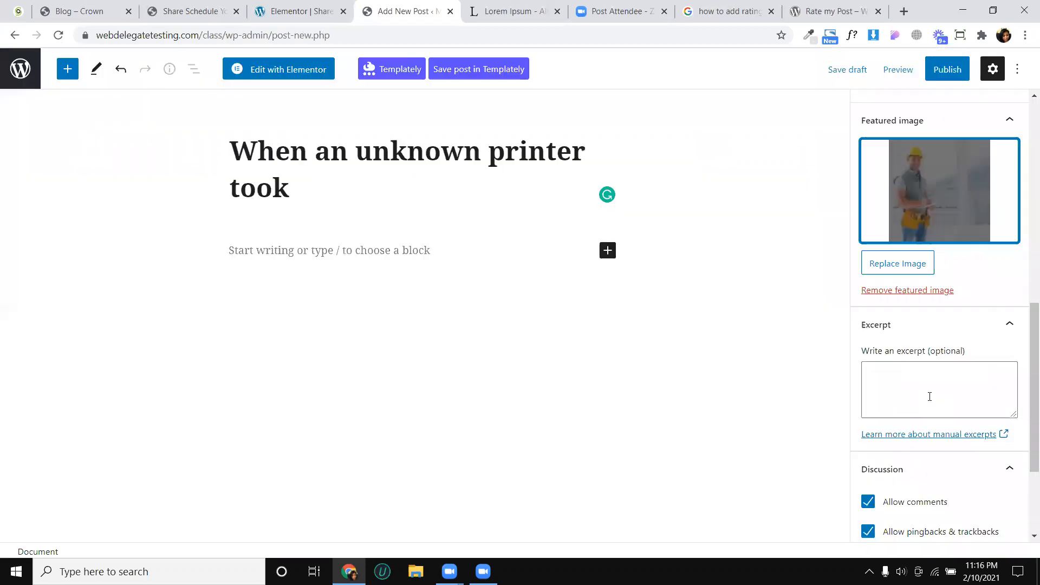
- Publish the "When an unknown printer took" post
{"action": "scroll", "coordinate": [929, 396], "scroll_direction": "down", "scroll_amount": 3}
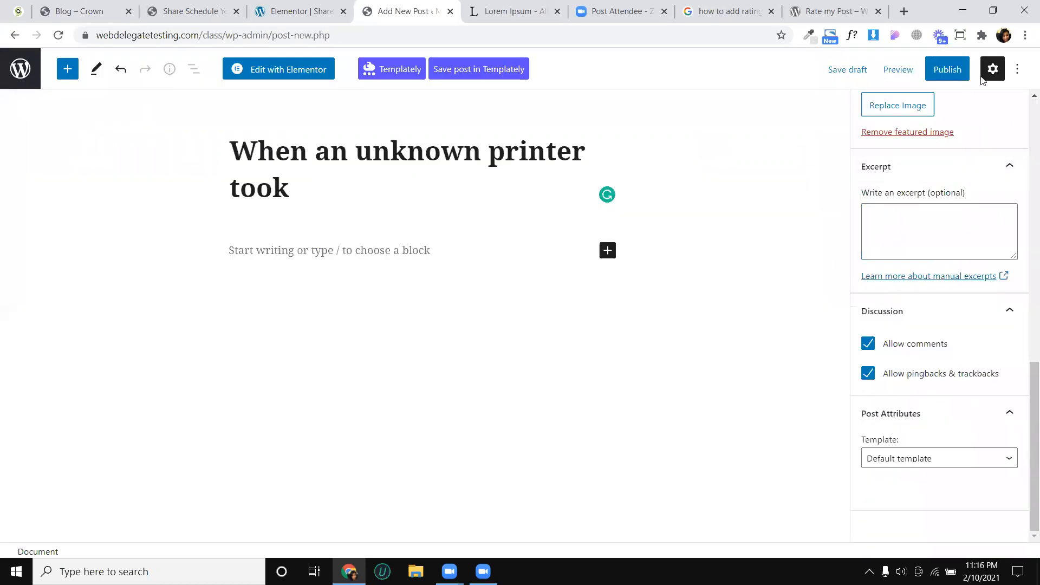
{"action": "left_click", "coordinate": [955, 76]}
{"action": "left_click", "coordinate": [915, 68]}
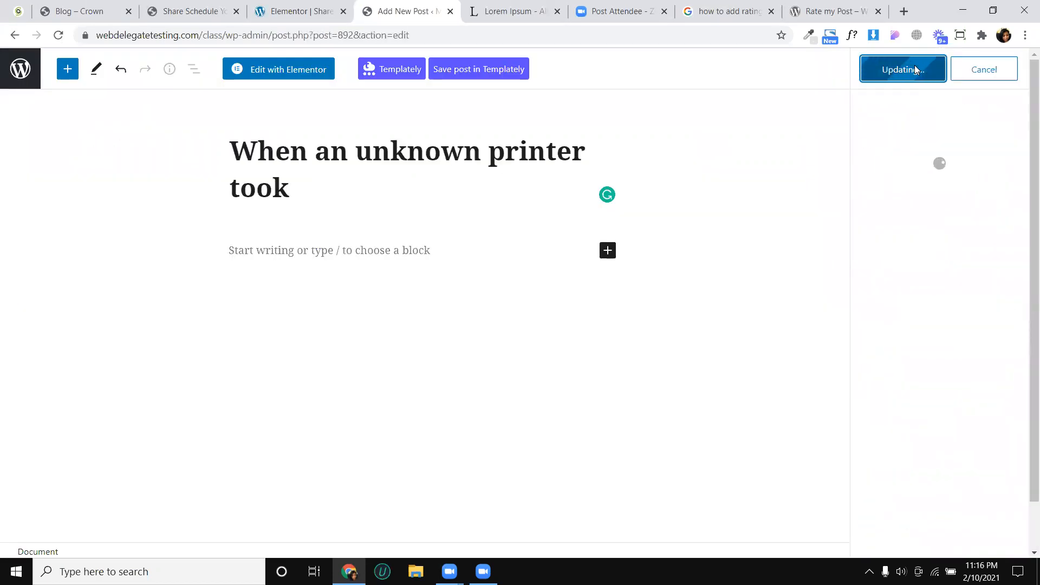
- Open the published post in a new tab and review its featured image, title, post info and related posts
{"action": "right_click", "coordinate": [915, 229]}
{"action": "left_click", "coordinate": [872, 233]}
{"action": "left_click", "coordinate": [483, 7]}
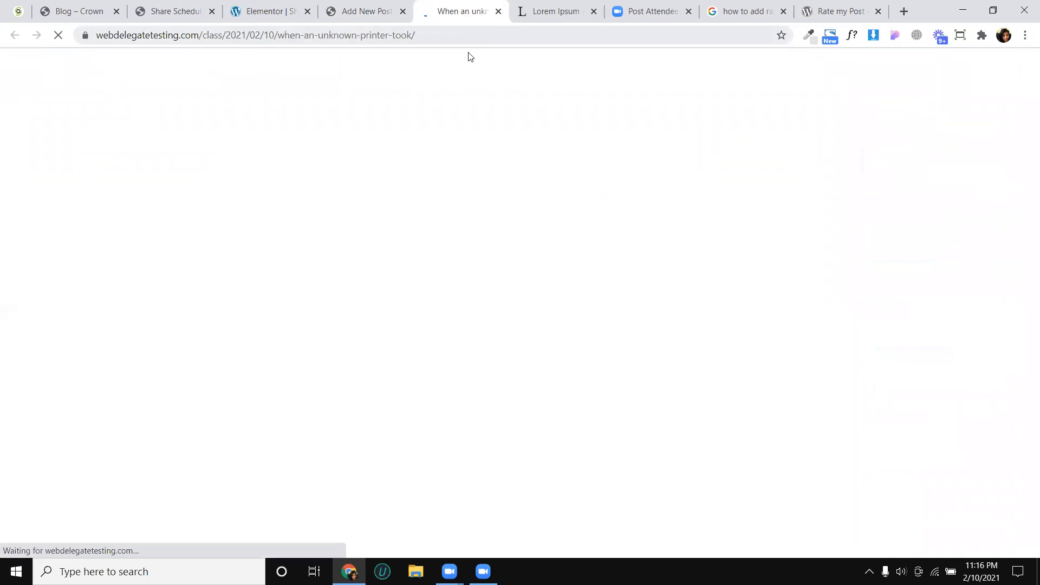
{"action": "scroll", "coordinate": [464, 147], "scroll_direction": "down", "scroll_amount": 5}
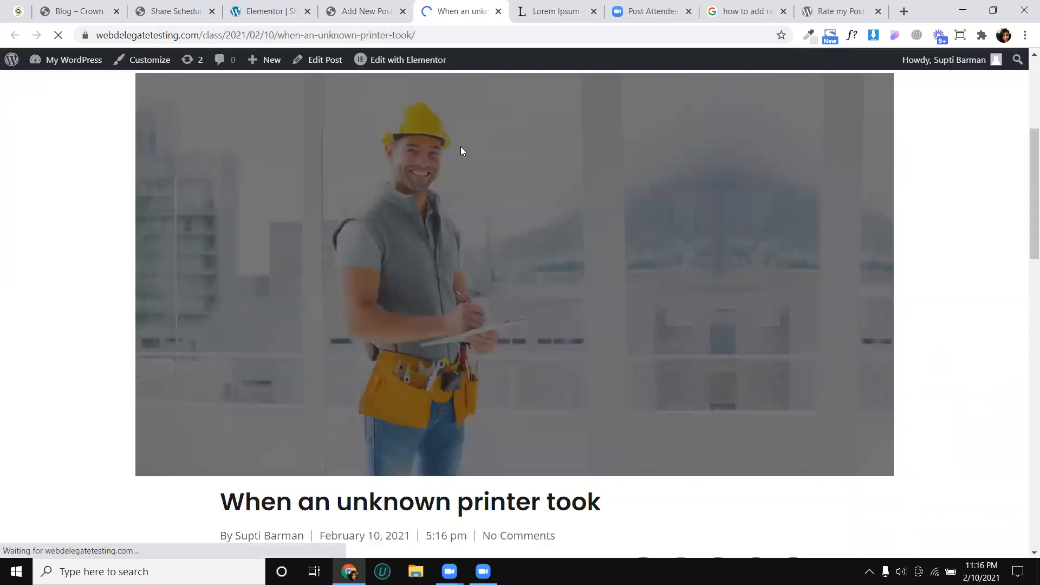
{"action": "scroll", "coordinate": [423, 313], "scroll_direction": "down", "scroll_amount": 4}
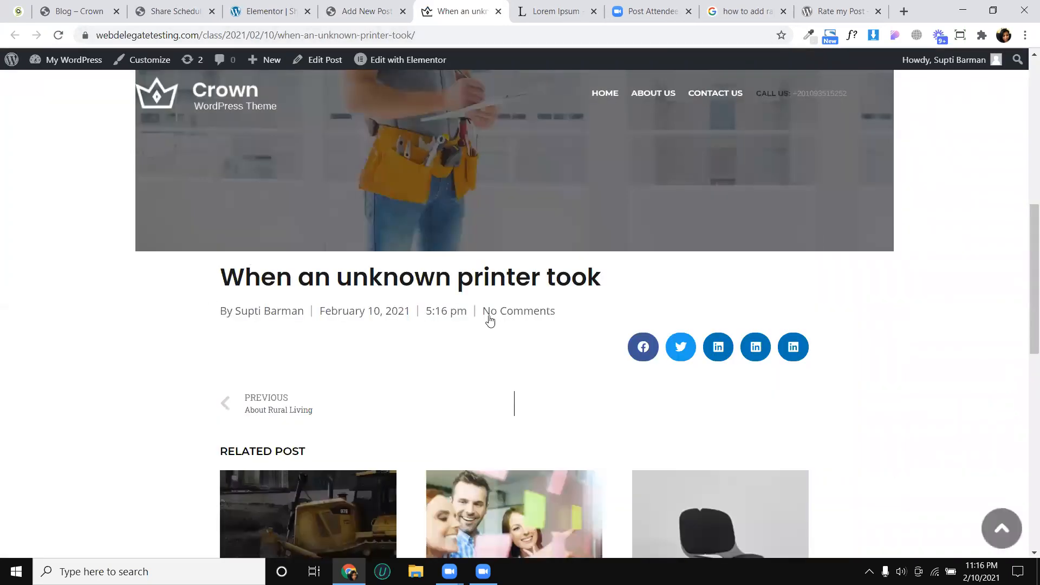
{"action": "scroll", "coordinate": [514, 311], "scroll_direction": "down", "scroll_amount": 3}
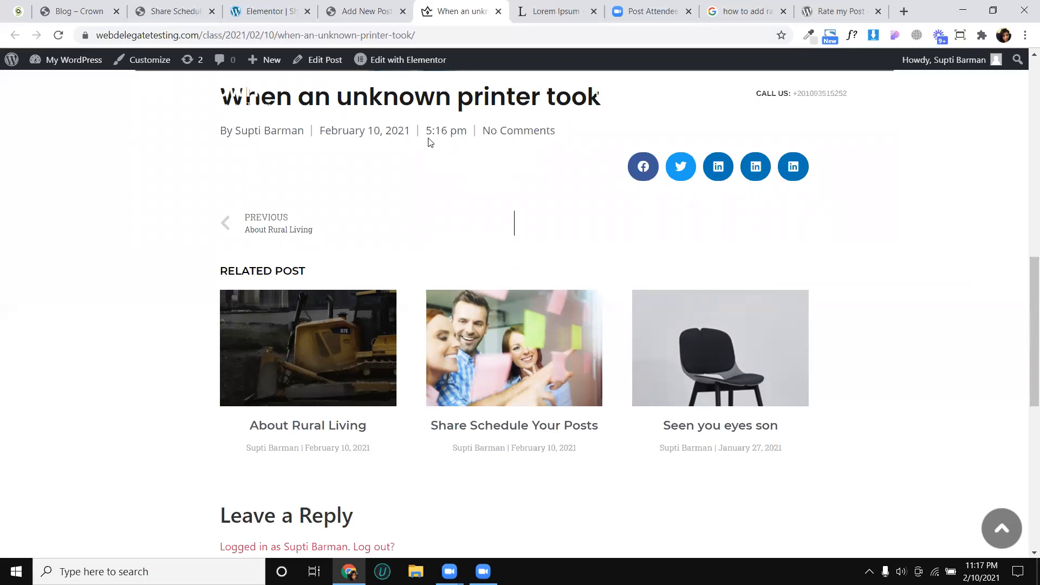
- Create a new WordPress page titled "blog" and publish it
{"action": "left_click", "coordinate": [336, 9]}
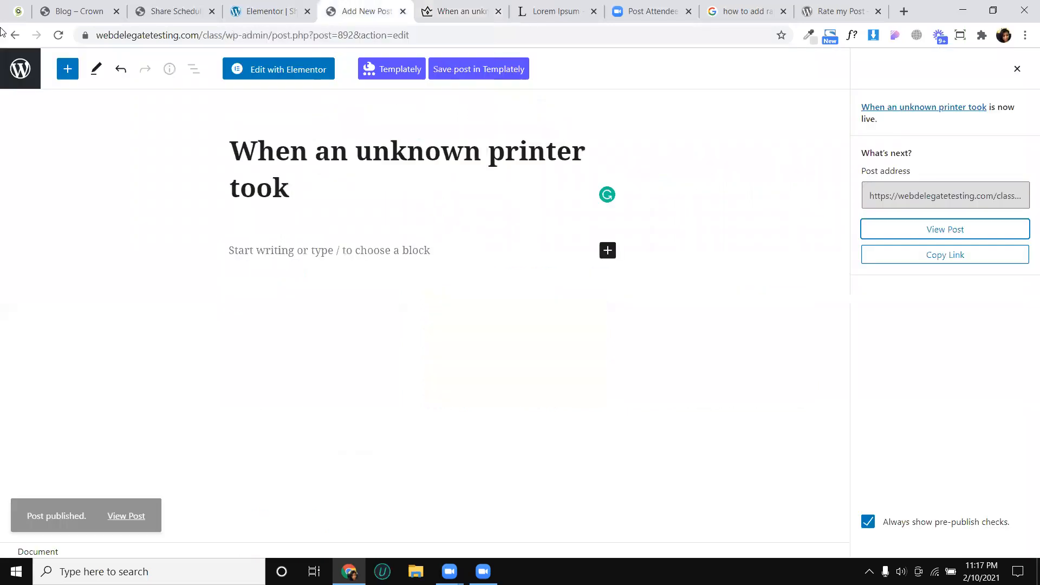
{"action": "left_click", "coordinate": [20, 69]}
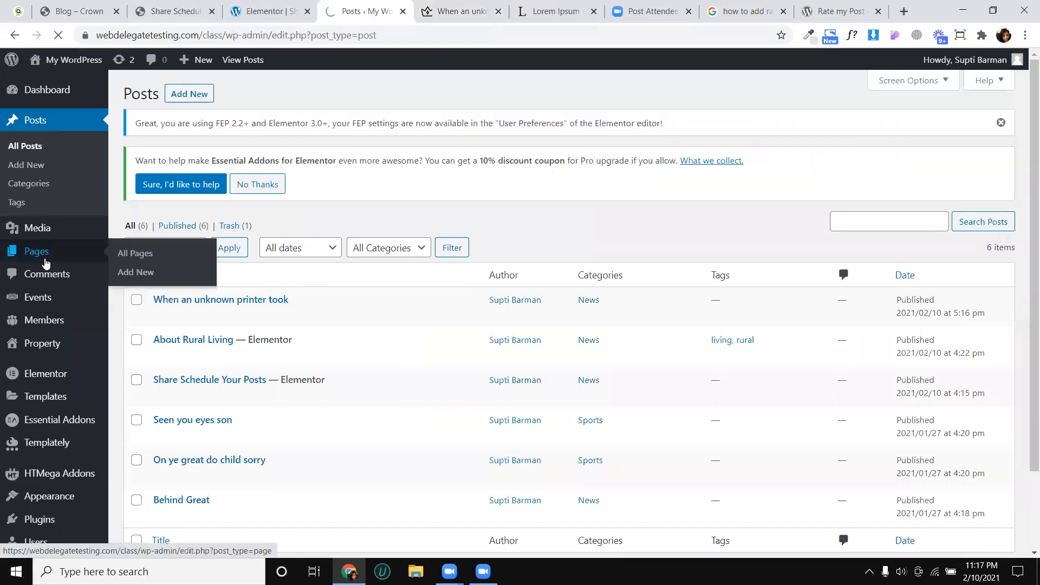
{"action": "left_click", "coordinate": [46, 262]}
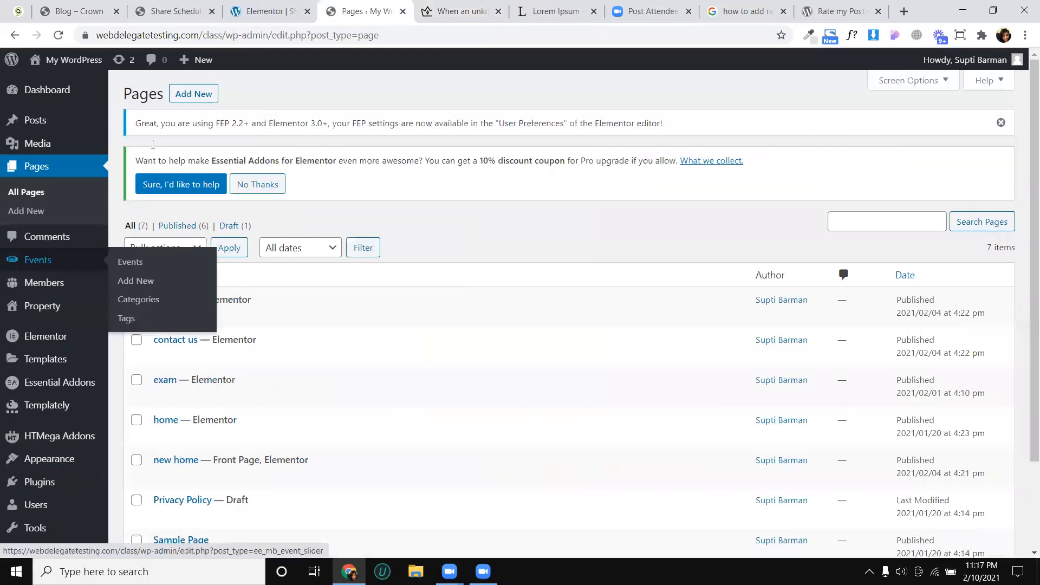
{"action": "left_click", "coordinate": [204, 96]}
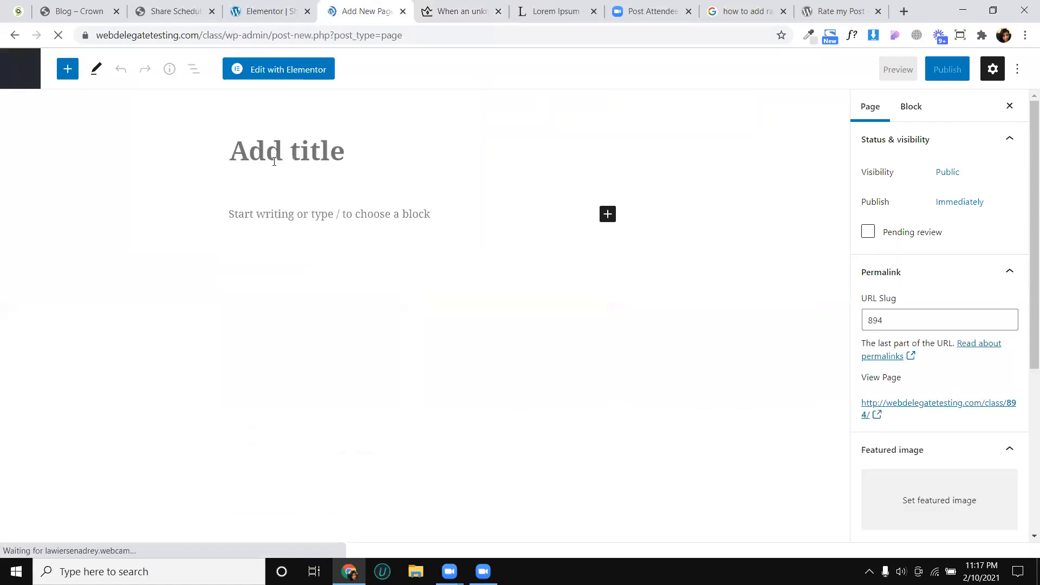
{"action": "type", "text": "bl"}
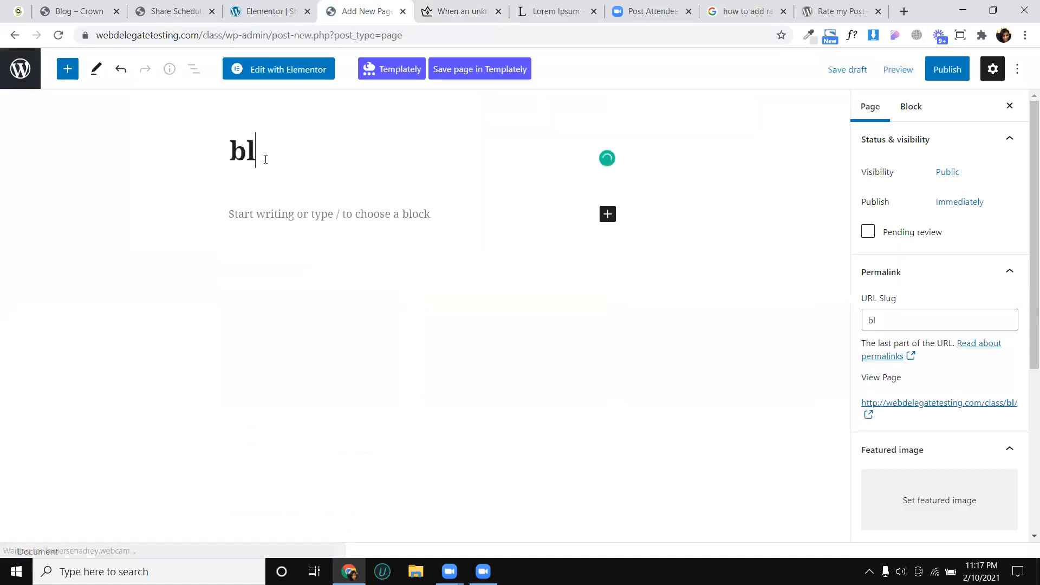
{"action": "type", "text": "og"}
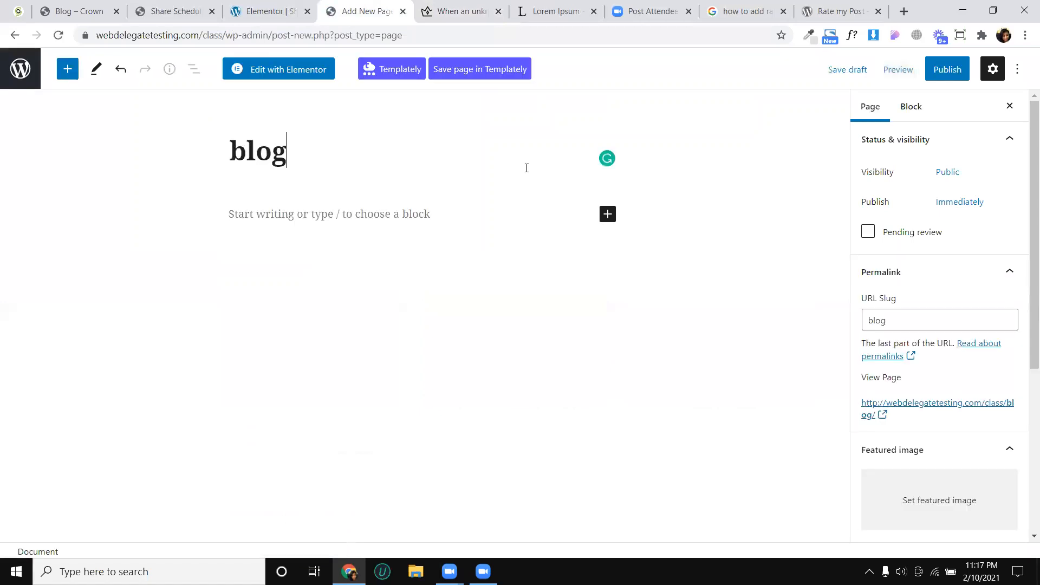
{"action": "left_click", "coordinate": [946, 75]}
{"action": "left_click", "coordinate": [933, 79]}
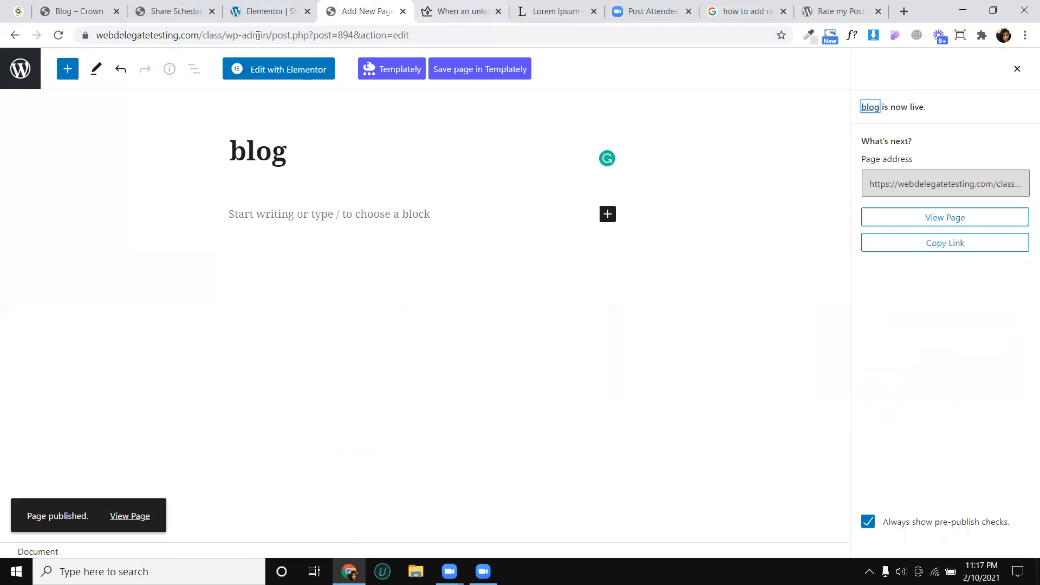
- In the site's Reading settings, assign the "blog" page as the posts page and save the changes
{"action": "left_click", "coordinate": [7, 84]}
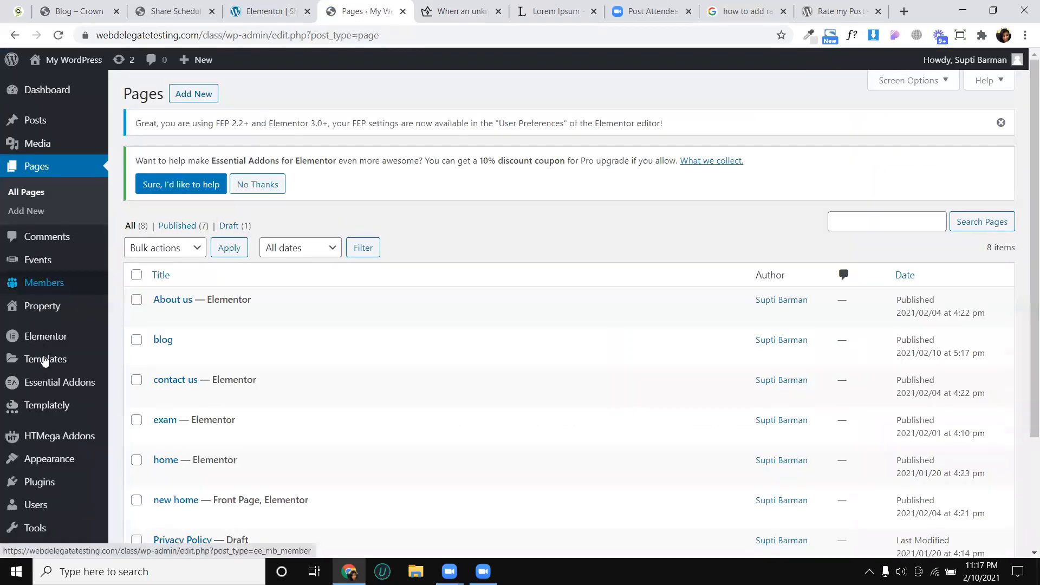
{"action": "left_click", "coordinate": [45, 362]}
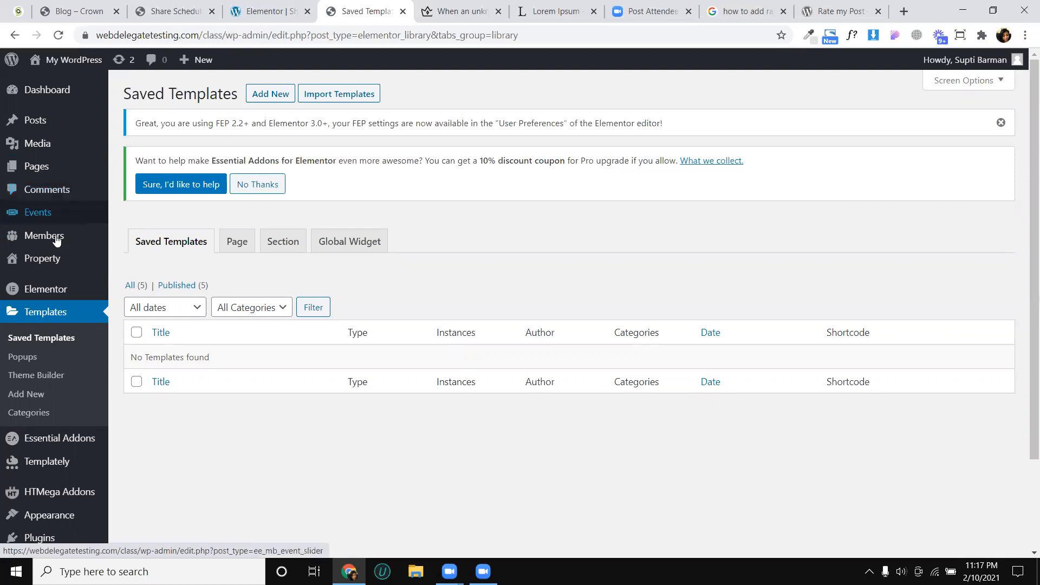
{"action": "scroll", "coordinate": [54, 344], "scroll_direction": "down", "scroll_amount": 2}
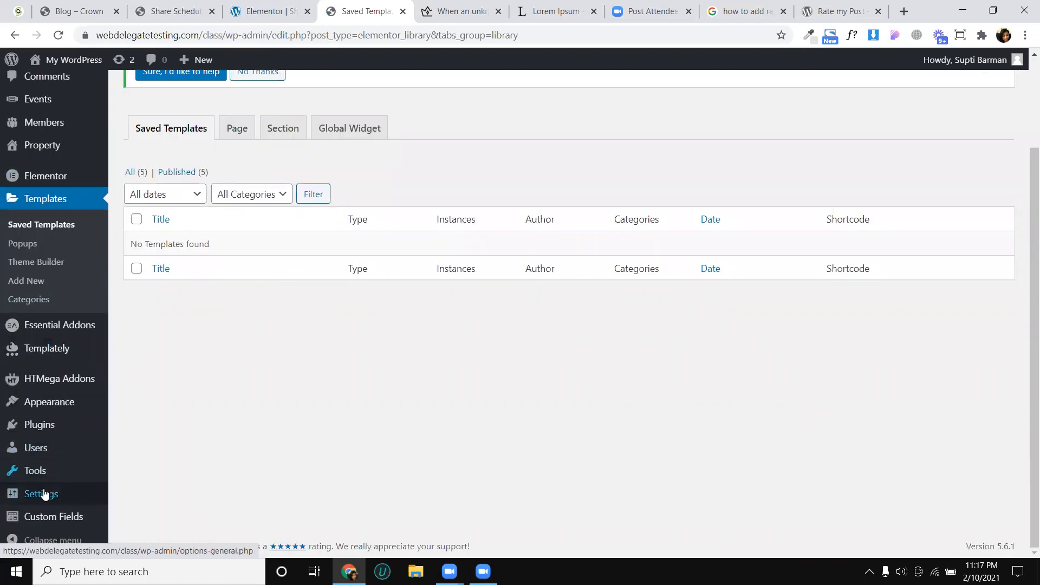
{"action": "mouse_move", "coordinate": [76, 490]}
{"action": "left_click", "coordinate": [131, 406]}
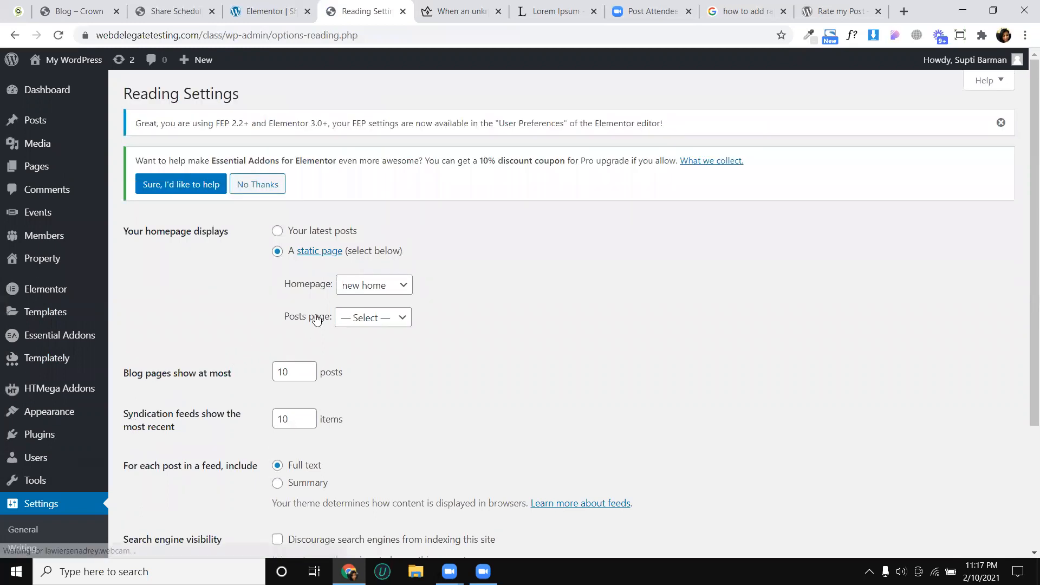
{"action": "left_click", "coordinate": [359, 289]}
{"action": "left_click", "coordinate": [360, 290]}
{"action": "left_click", "coordinate": [361, 322]}
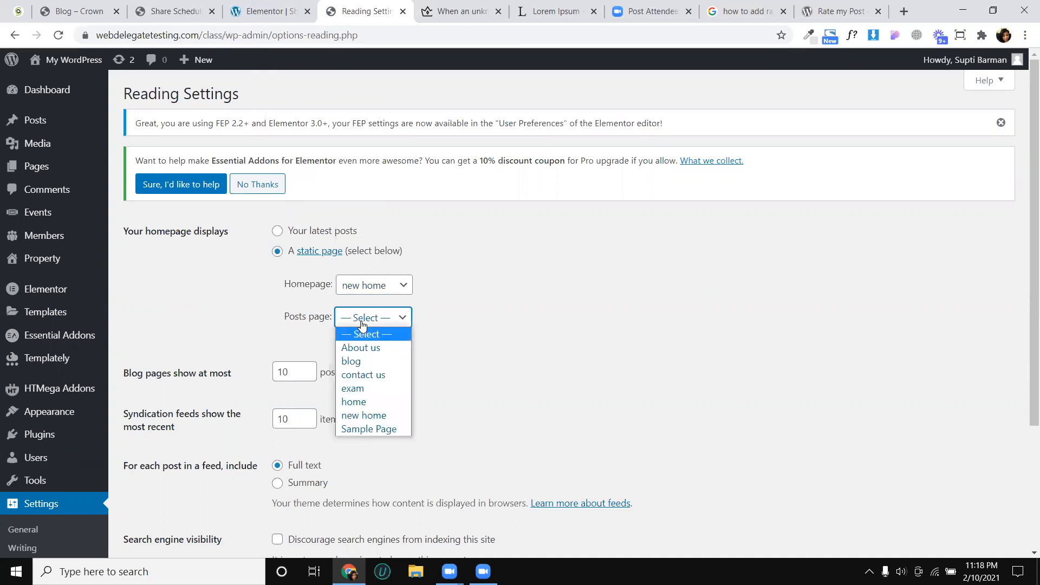
{"action": "left_click", "coordinate": [360, 360]}
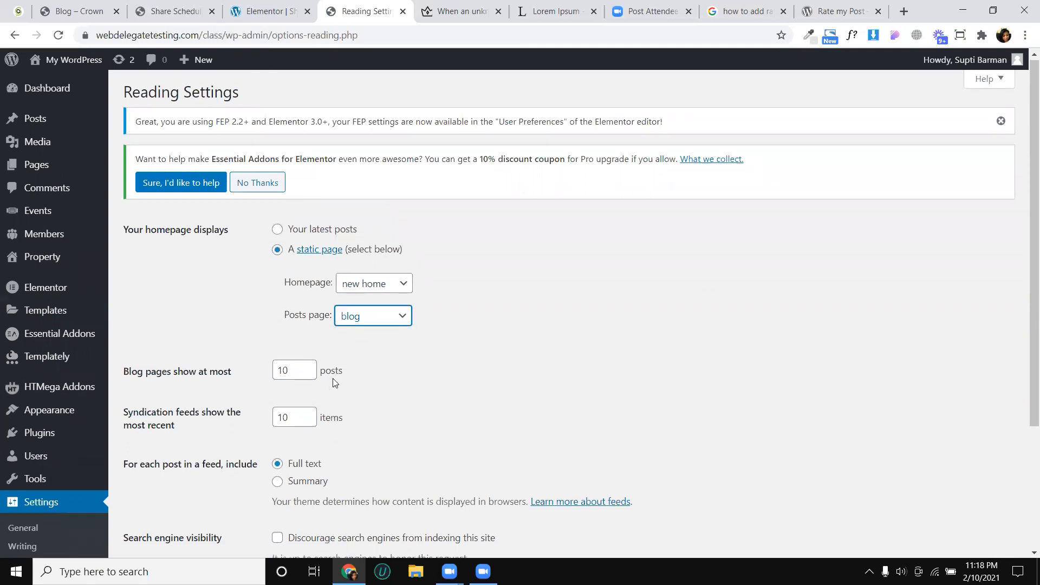
{"action": "scroll", "coordinate": [333, 378], "scroll_direction": "down", "scroll_amount": 3}
{"action": "left_click", "coordinate": [167, 438]}
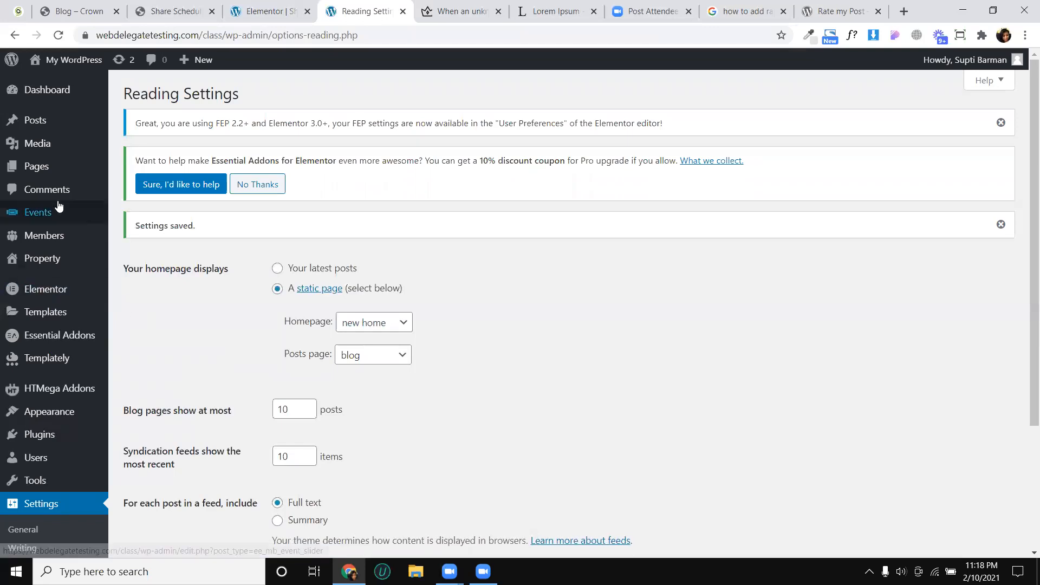
- Create a new Elementor template of type Archive for the blog
{"action": "left_click", "coordinate": [59, 316]}
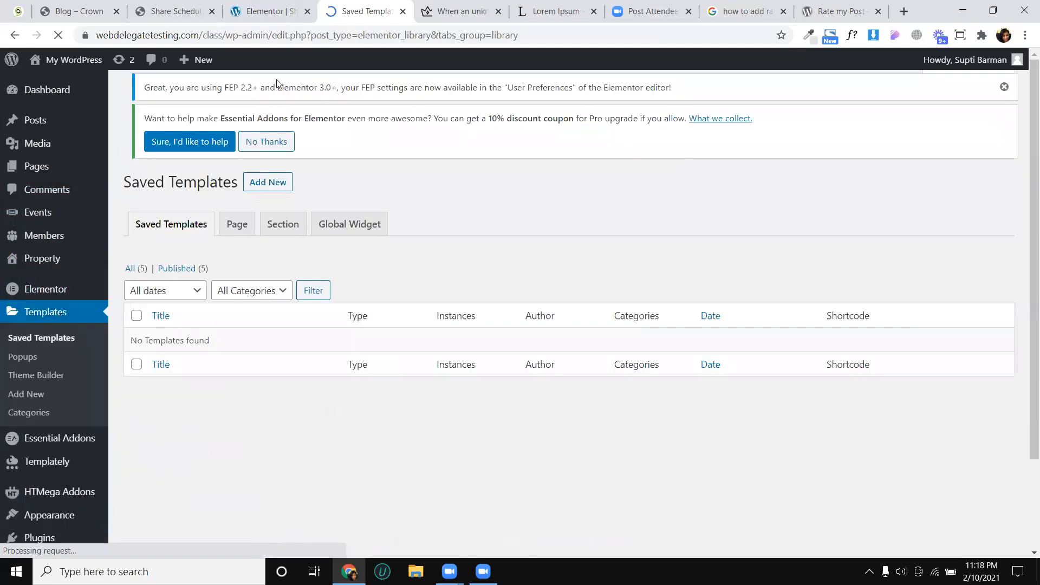
{"action": "left_click", "coordinate": [273, 96]}
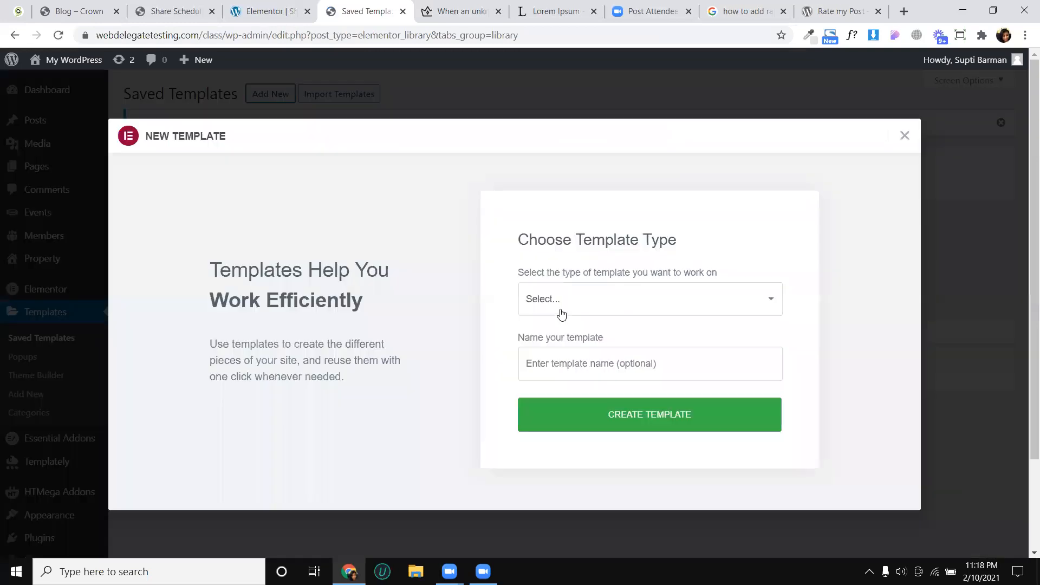
{"action": "left_click", "coordinate": [562, 313]}
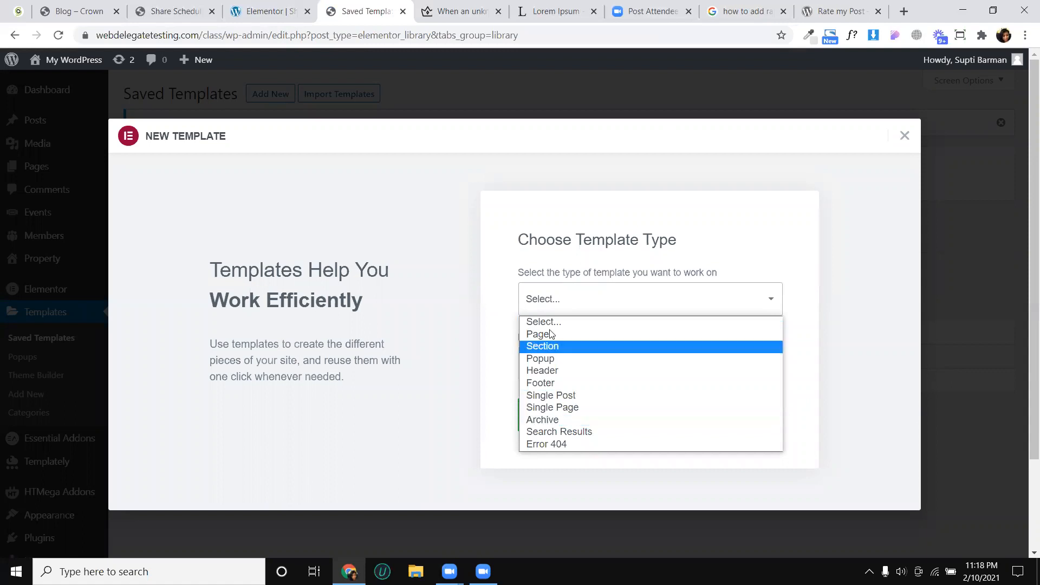
{"action": "left_click", "coordinate": [549, 422]}
{"action": "left_click", "coordinate": [565, 374]}
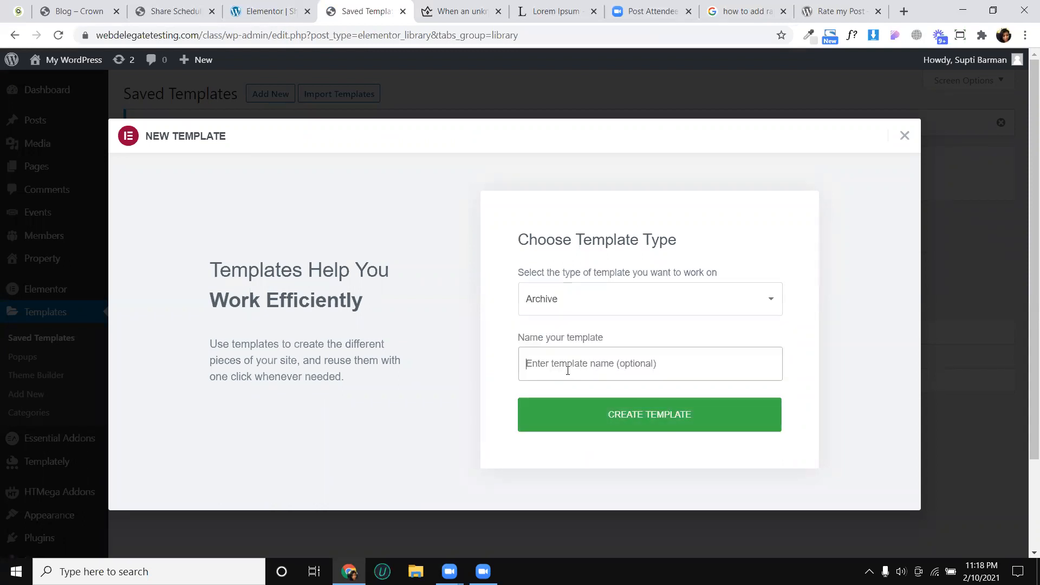
{"action": "type", "text": "blog"}
{"action": "left_click", "coordinate": [639, 421]}
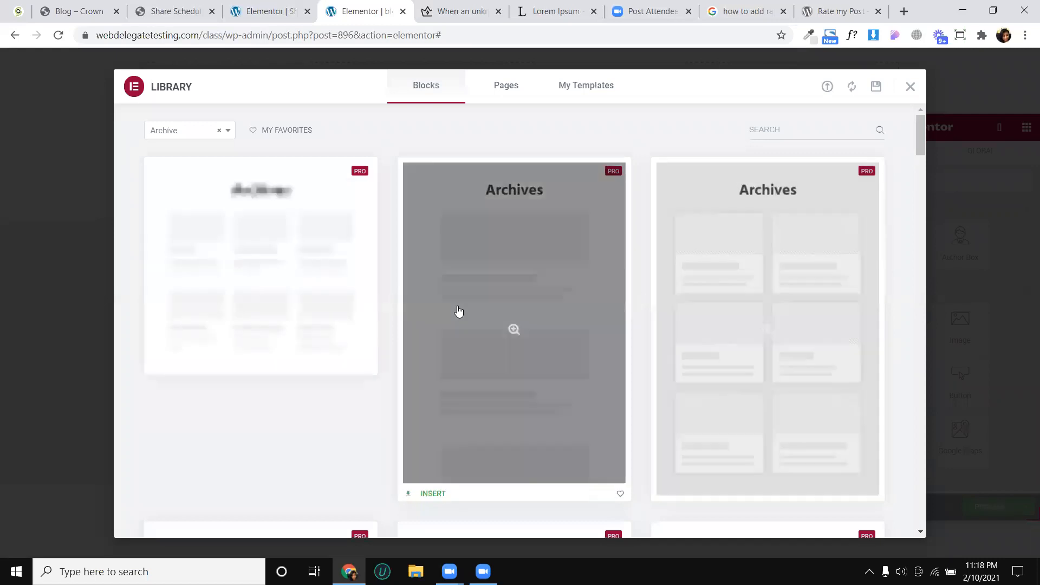
- Look through the ready-made Archive blocks in the template library, then close it without inserting one
{"action": "scroll", "coordinate": [412, 307], "scroll_direction": "down", "scroll_amount": 2}
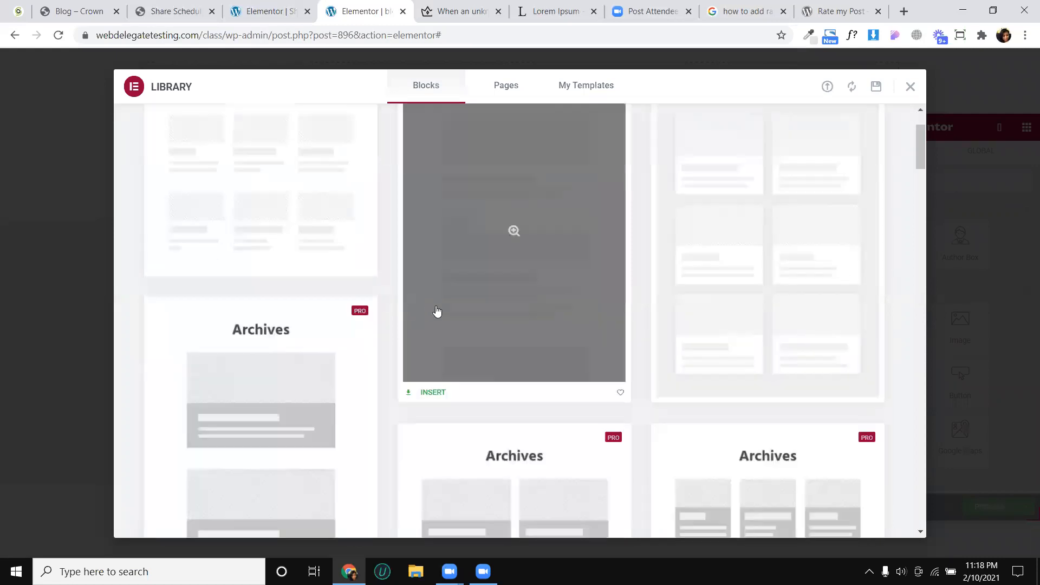
{"action": "scroll", "coordinate": [450, 311], "scroll_direction": "down", "scroll_amount": 5}
{"action": "scroll", "coordinate": [472, 307], "scroll_direction": "down", "scroll_amount": 2}
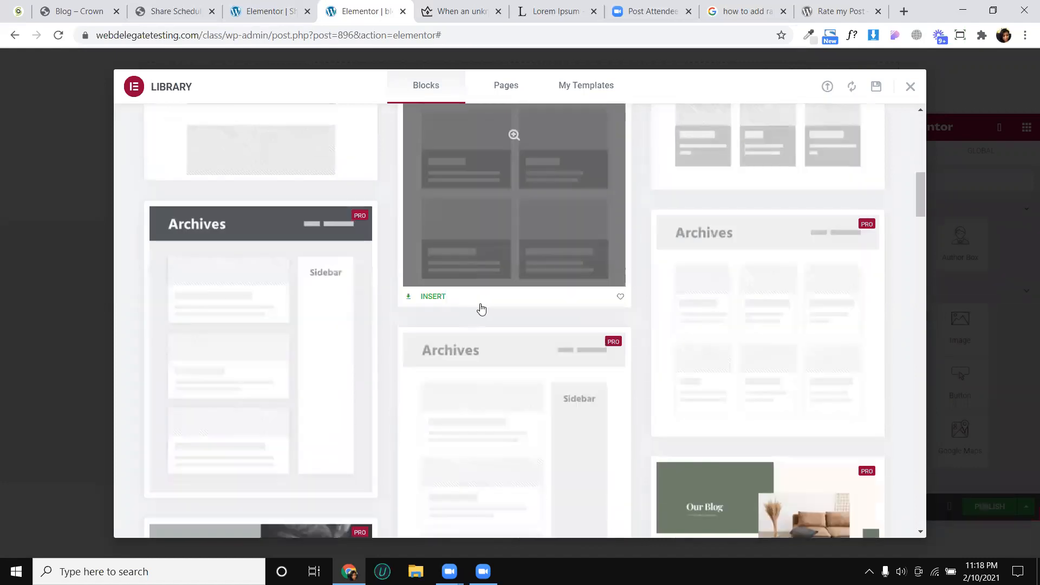
{"action": "scroll", "coordinate": [542, 233], "scroll_direction": "down", "scroll_amount": 4}
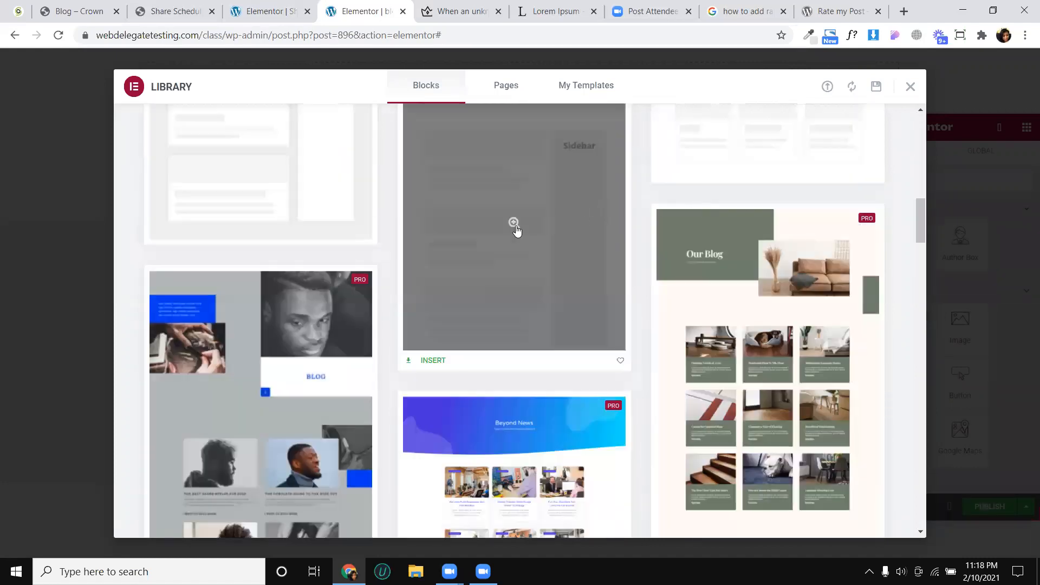
{"action": "scroll", "coordinate": [360, 255], "scroll_direction": "up", "scroll_amount": 3}
{"action": "scroll", "coordinate": [388, 203], "scroll_direction": "down", "scroll_amount": 1}
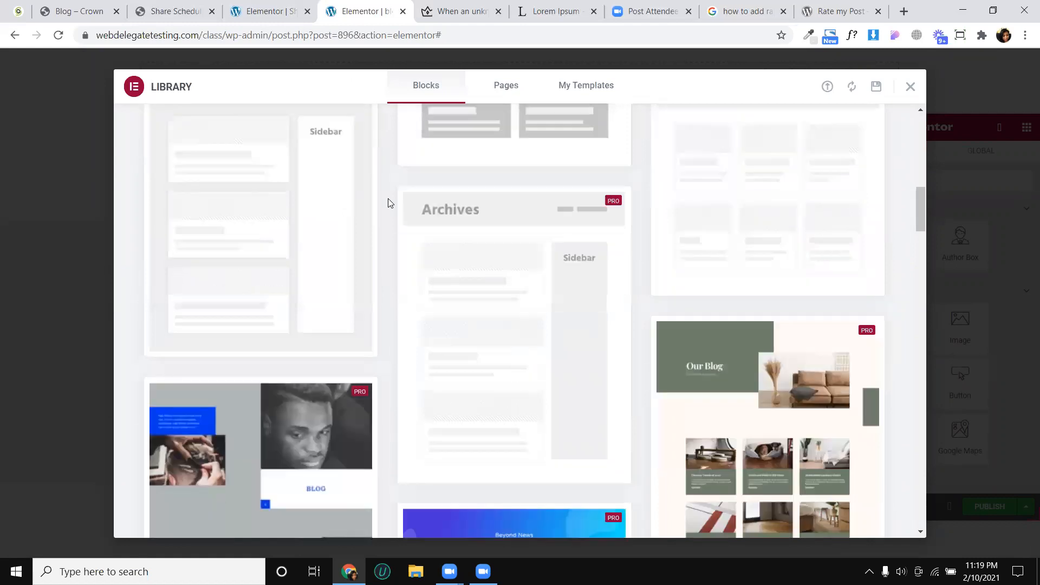
{"action": "scroll", "coordinate": [454, 265], "scroll_direction": "down", "scroll_amount": 1}
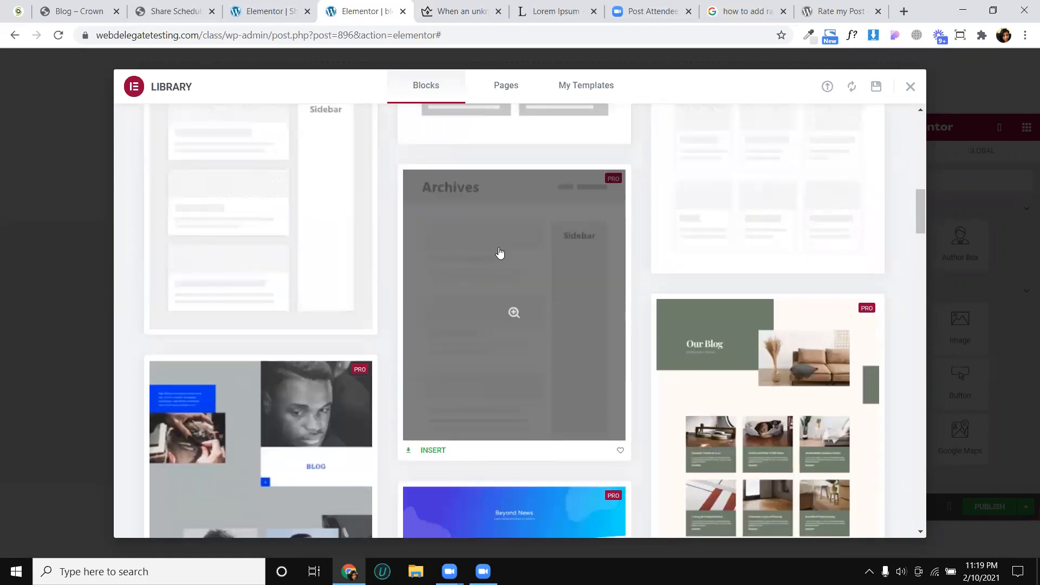
{"action": "scroll", "coordinate": [525, 286], "scroll_direction": "down", "scroll_amount": 2}
{"action": "scroll", "coordinate": [596, 304], "scroll_direction": "down", "scroll_amount": 1}
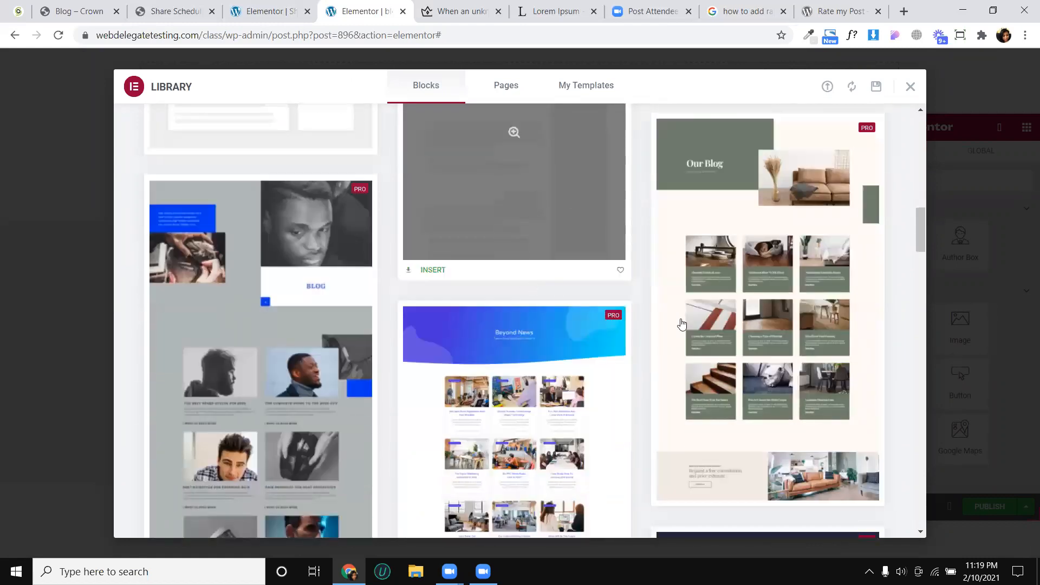
{"action": "scroll", "coordinate": [701, 376], "scroll_direction": "down", "scroll_amount": 5}
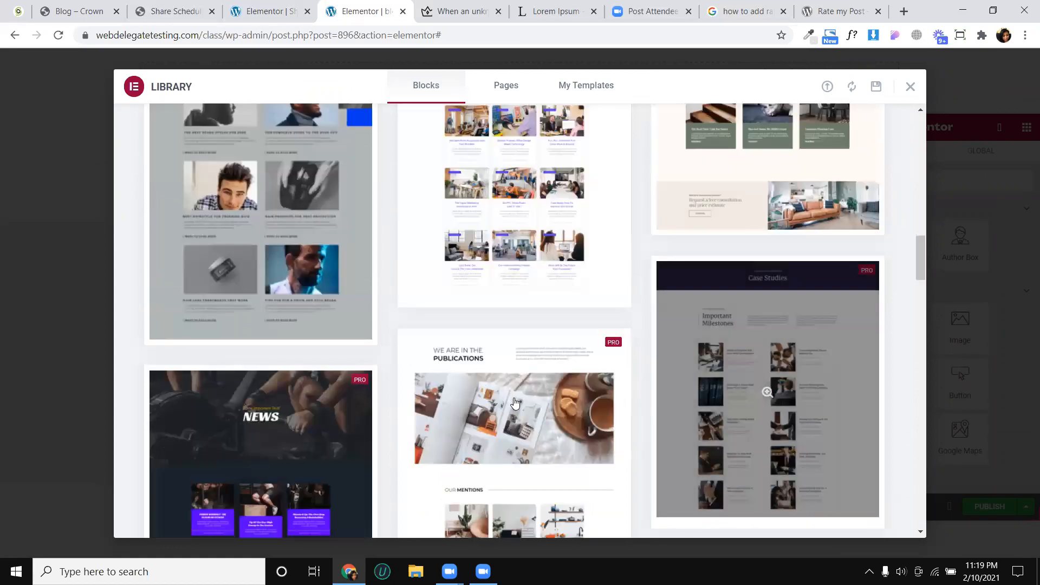
{"action": "scroll", "coordinate": [509, 388], "scroll_direction": "down", "scroll_amount": 3}
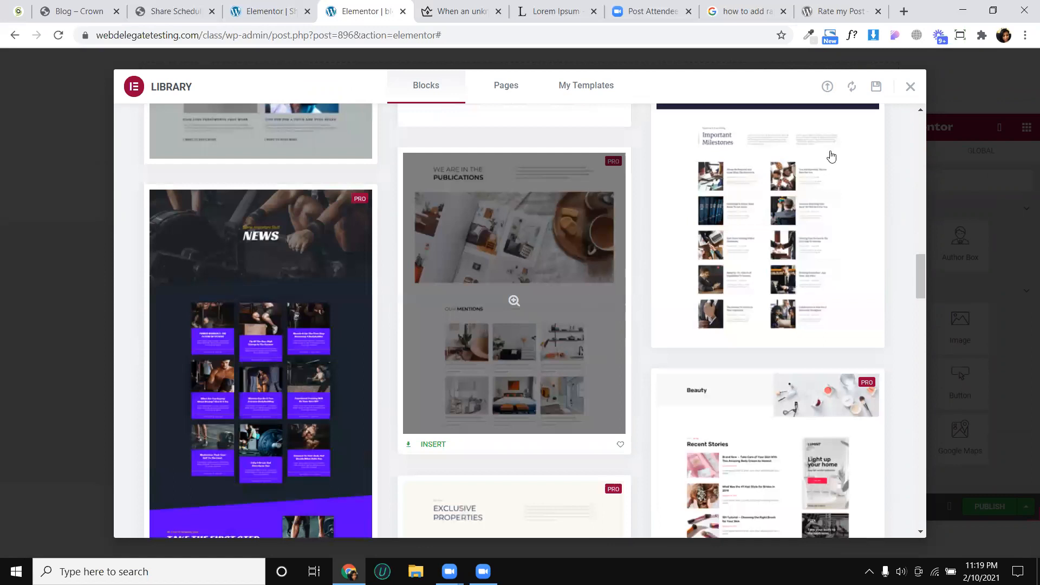
{"action": "scroll", "coordinate": [837, 152], "scroll_direction": "down", "scroll_amount": 5}
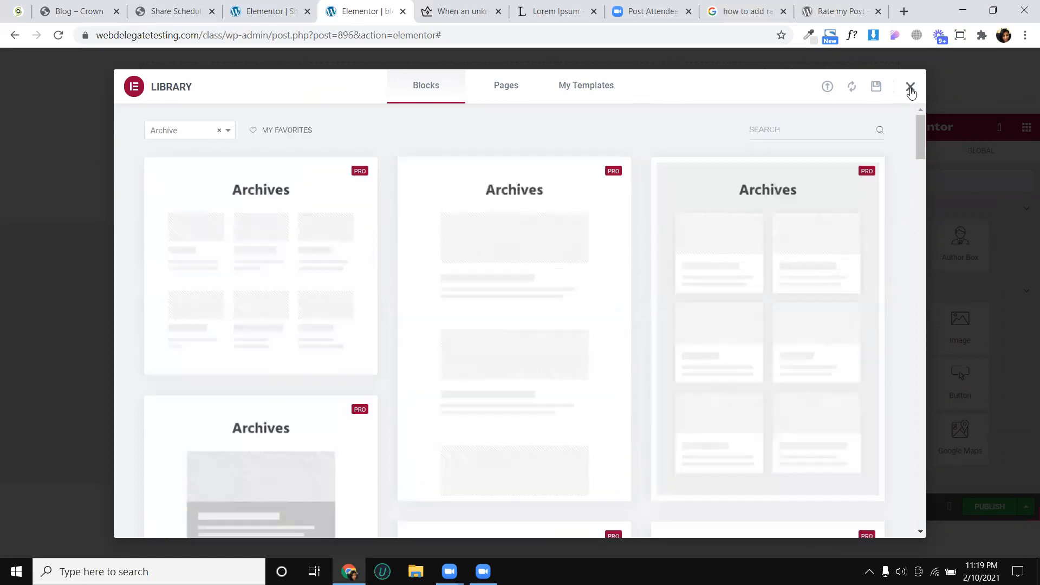
{"action": "left_click", "coordinate": [910, 87]}
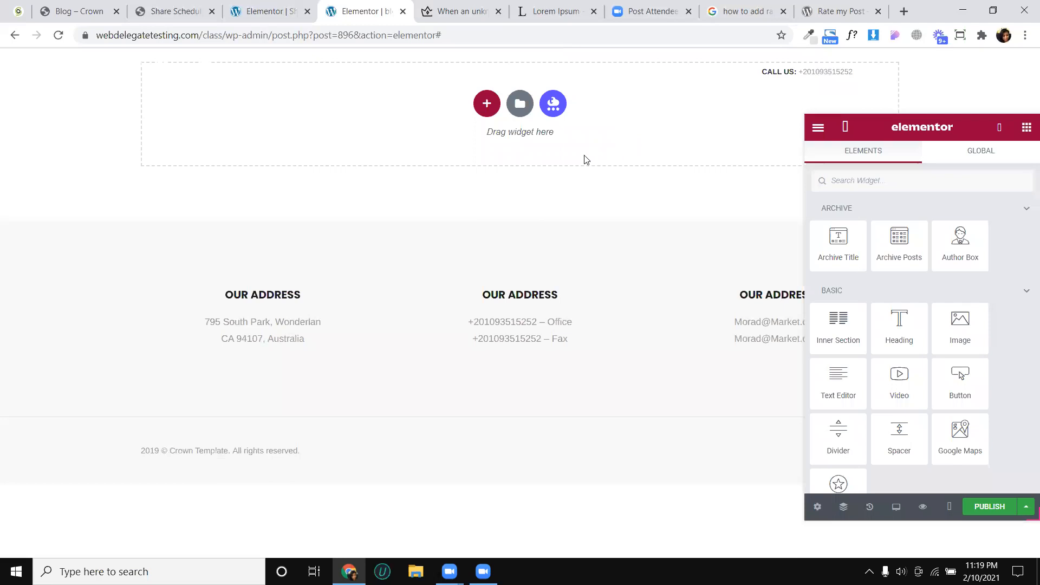
- Place the Crown blog tab beside the archive template's tab and examine the page's banner, sidebar and post grid
{"action": "left_click", "coordinate": [84, 8]}
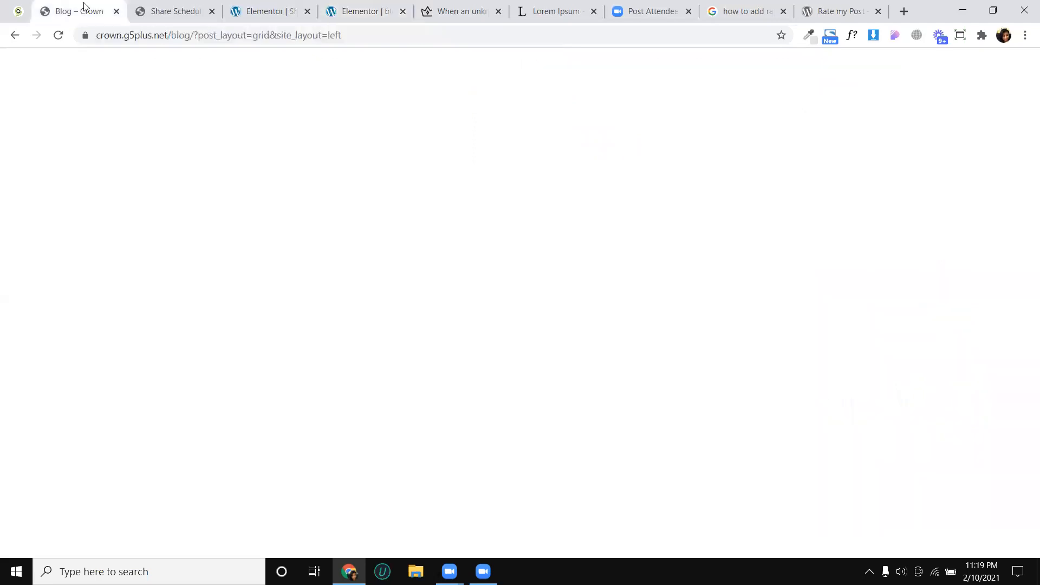
{"action": "left_click_drag", "start_coordinate": [84, 8], "coordinate": [265, 7]}
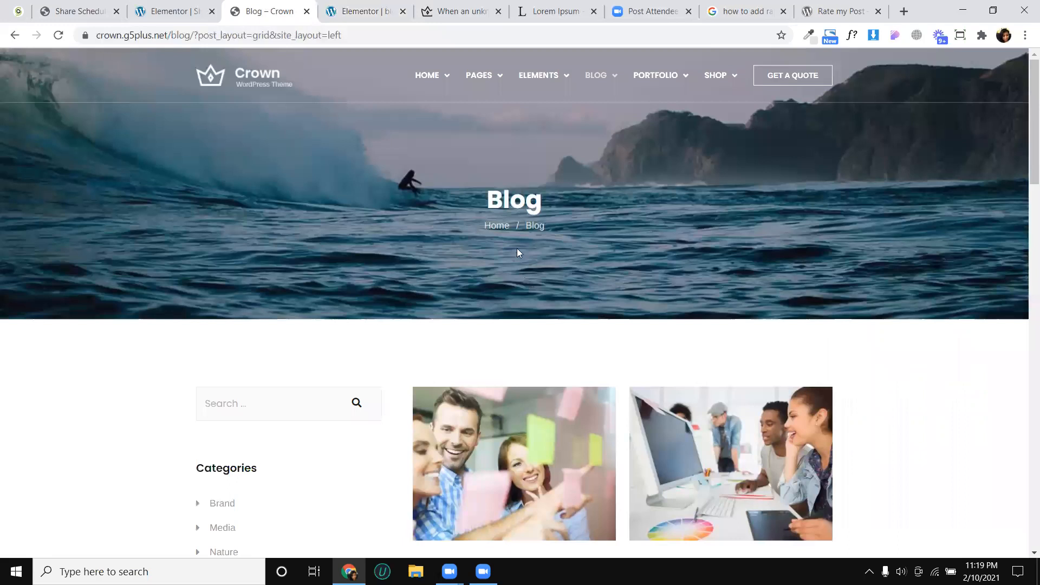
{"action": "scroll", "coordinate": [517, 250], "scroll_direction": "down", "scroll_amount": 2}
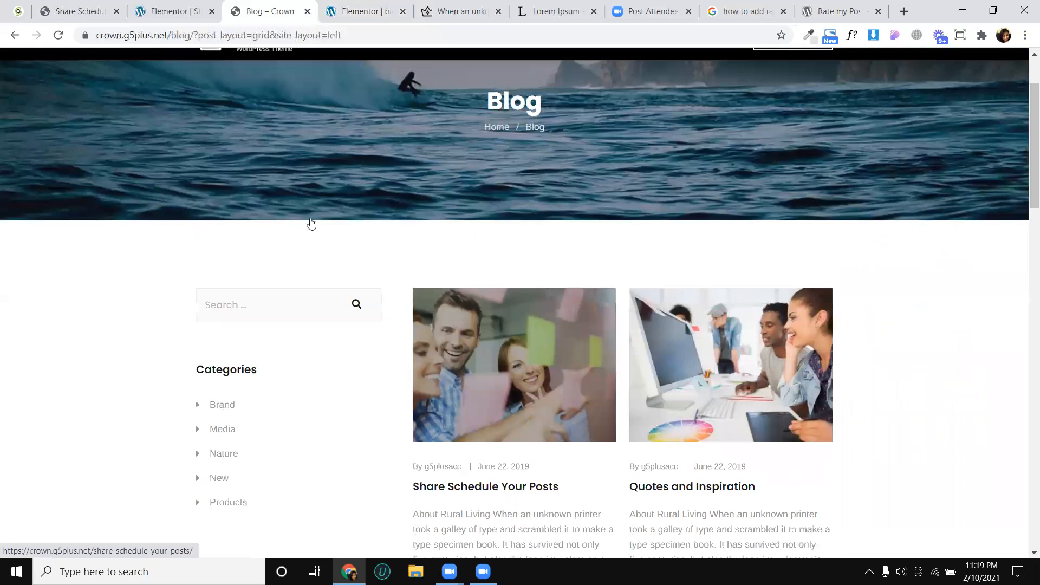
{"action": "scroll", "coordinate": [251, 427], "scroll_direction": "down", "scroll_amount": 3}
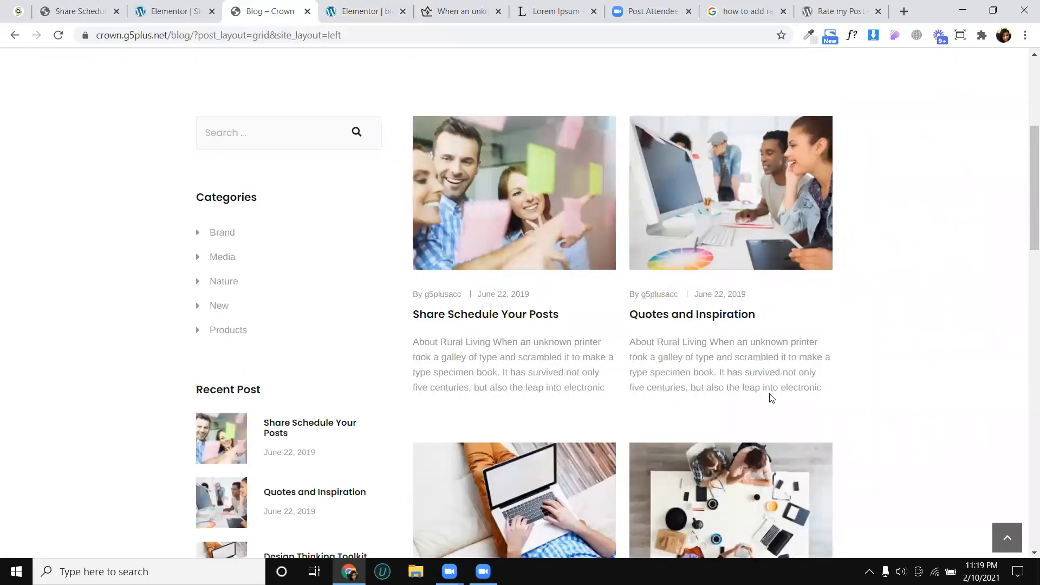
{"action": "scroll", "coordinate": [758, 385], "scroll_direction": "down", "scroll_amount": 4}
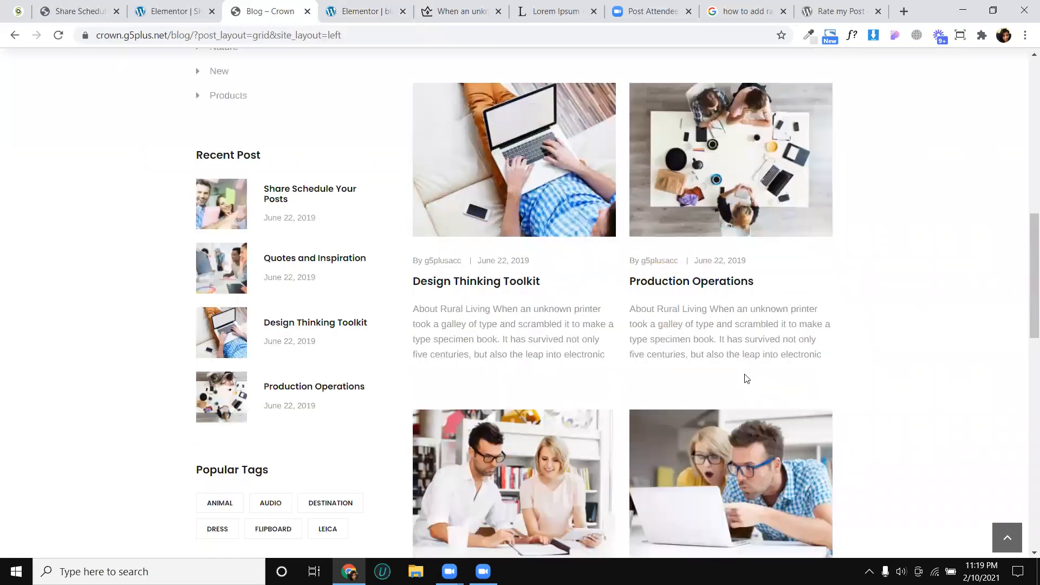
{"action": "scroll", "coordinate": [596, 211], "scroll_direction": "up", "scroll_amount": 9}
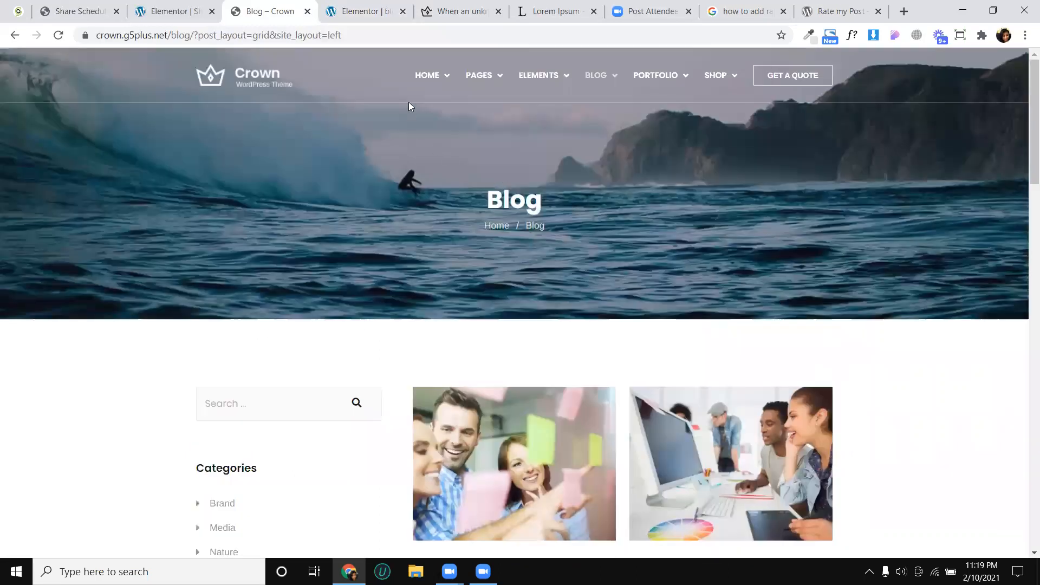
- Open the single post template in Elementor from the published post and copy its top Blog banner section
{"action": "left_click", "coordinate": [387, 13]}
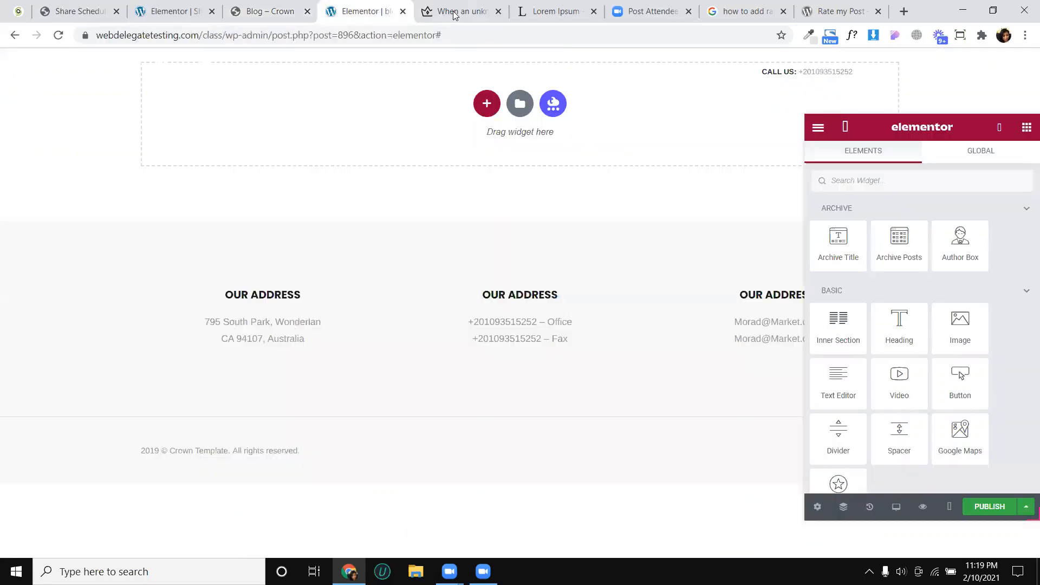
{"action": "key", "text": "ctrl+Tab"}
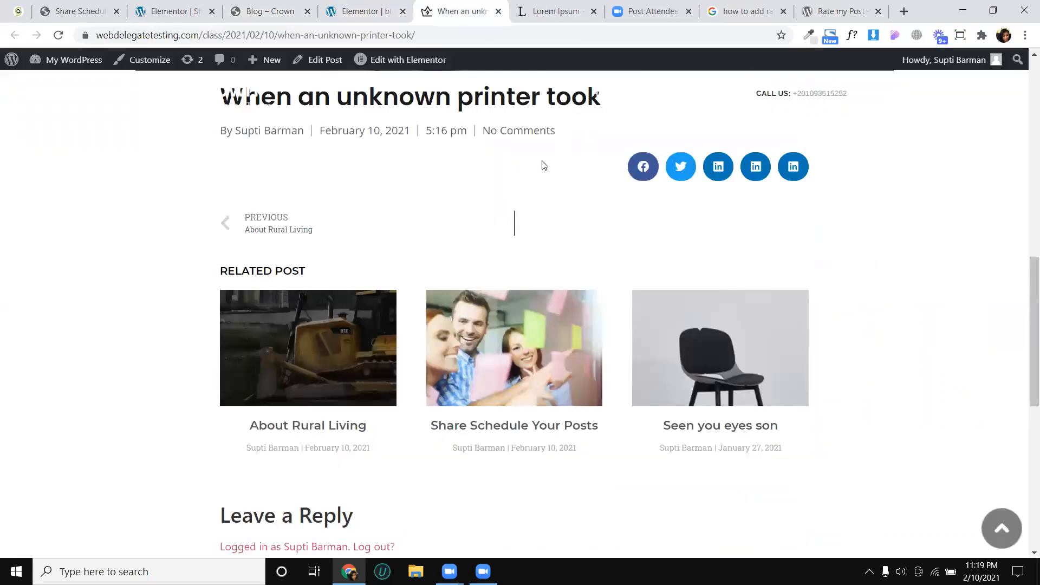
{"action": "scroll", "coordinate": [543, 165], "scroll_direction": "up", "scroll_amount": 10}
{"action": "mouse_move", "coordinate": [385, 69]}
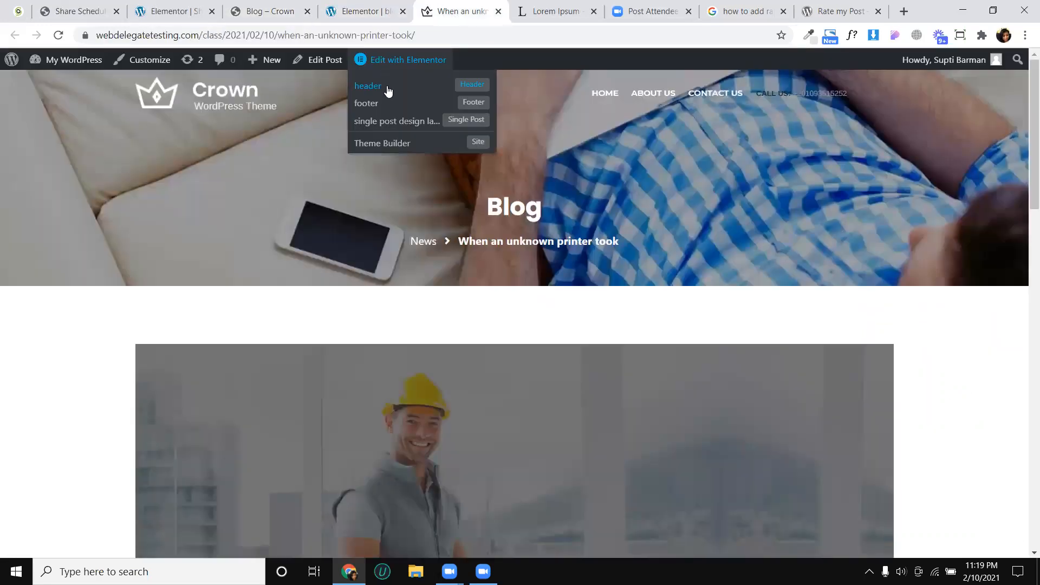
{"action": "left_click", "coordinate": [394, 118]}
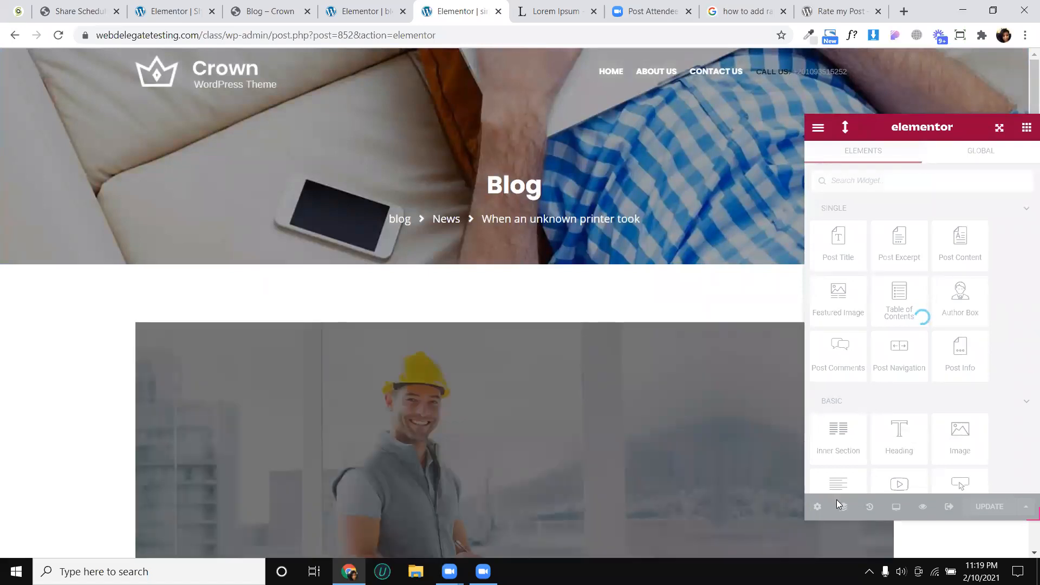
{"action": "left_click", "coordinate": [844, 507]}
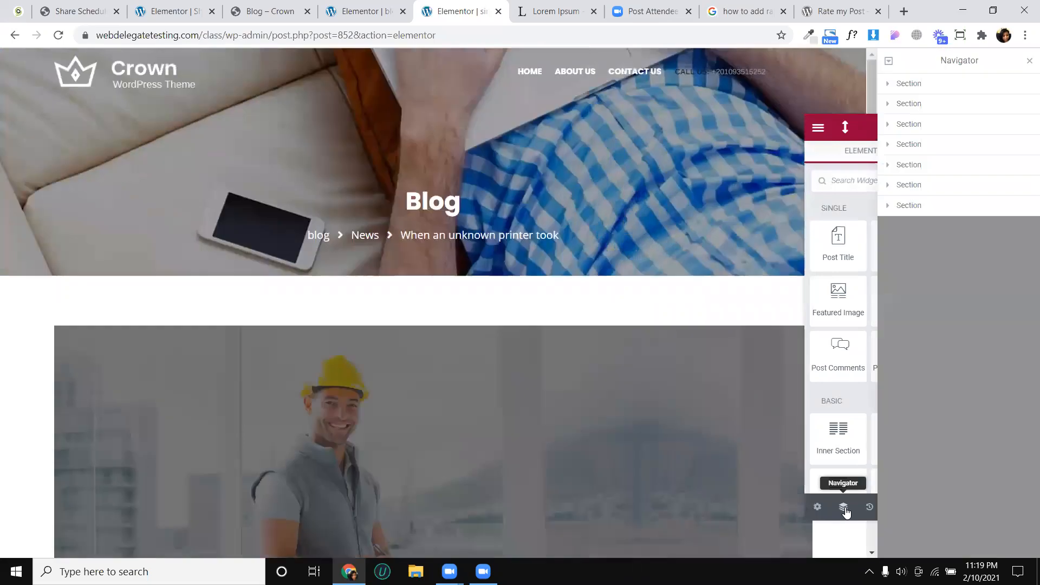
{"action": "left_click", "coordinate": [920, 84]}
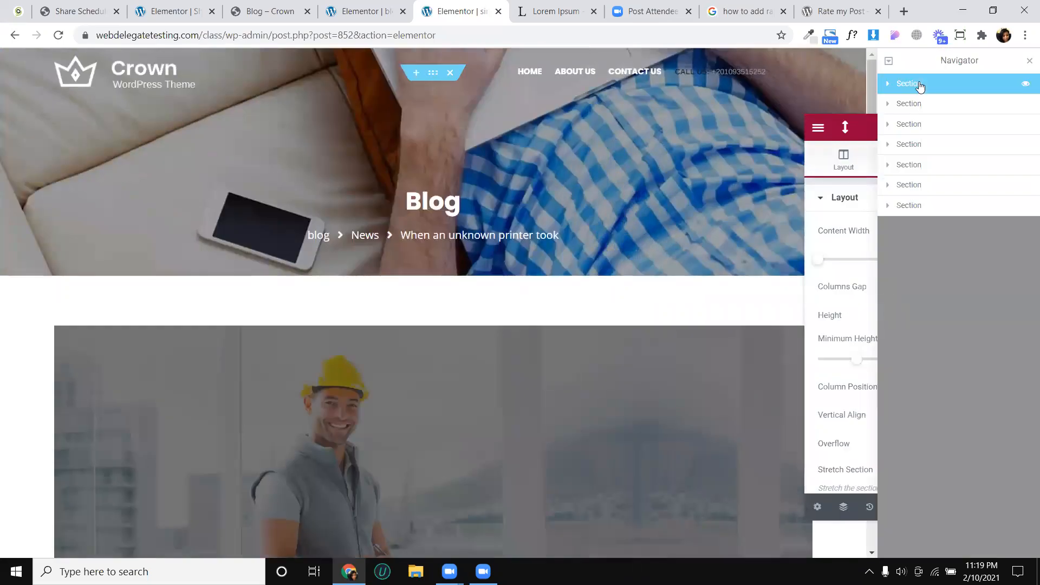
{"action": "right_click", "coordinate": [920, 85]}
{"action": "left_click", "coordinate": [952, 140]}
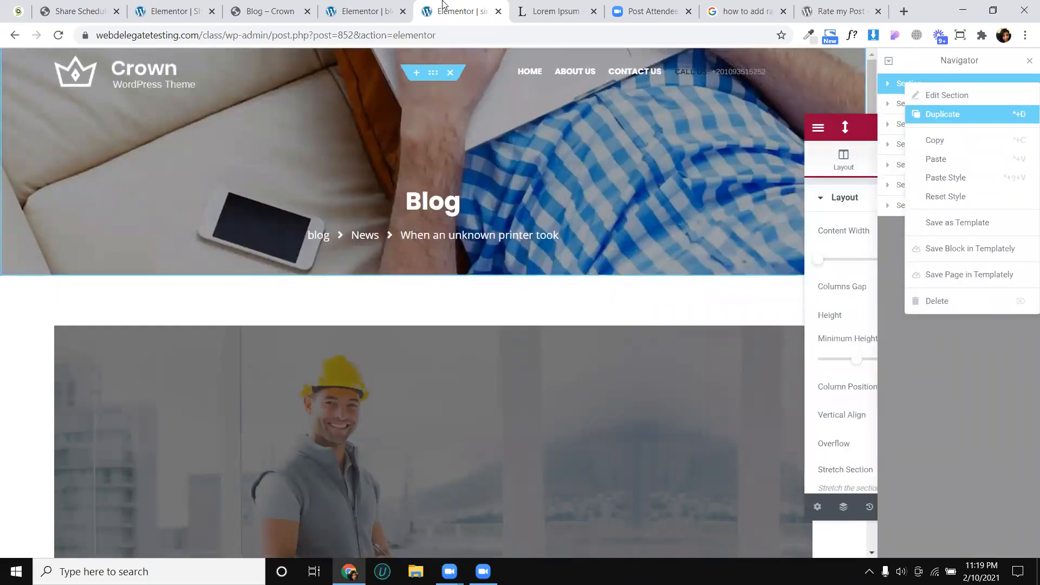
- Paste the copied Blog banner section at the start of the blog archive template
{"action": "key", "text": "ctrl+Page_Up"}
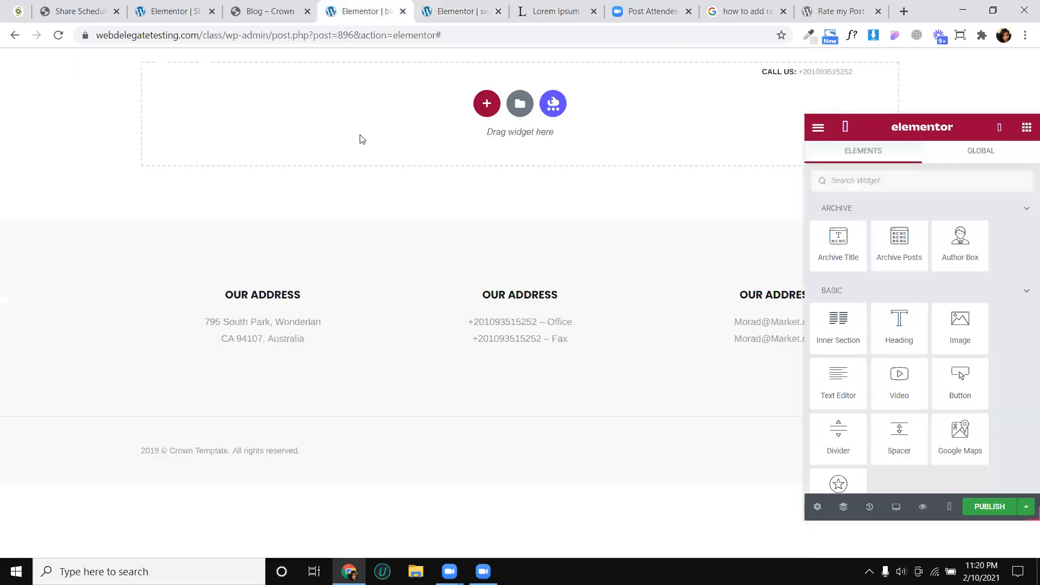
{"action": "right_click", "coordinate": [369, 140]}
{"action": "left_click", "coordinate": [378, 147]}
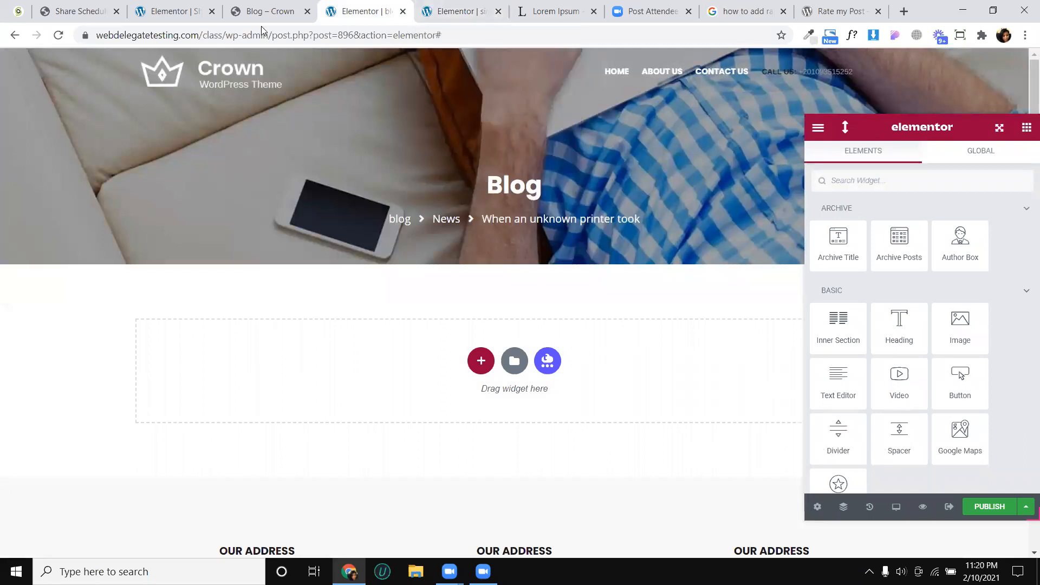
- Following Crown's sidebar-and-grid layout, add a two-column section below the banner and narrow its first column to about a third
{"action": "left_click", "coordinate": [268, 11]}
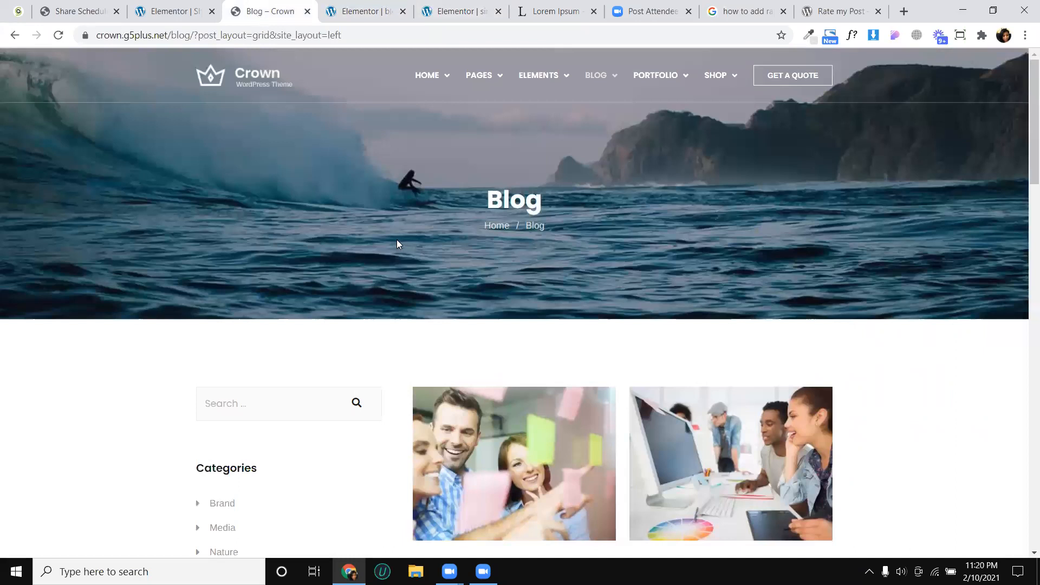
{"action": "scroll", "coordinate": [397, 244], "scroll_direction": "down", "scroll_amount": 3}
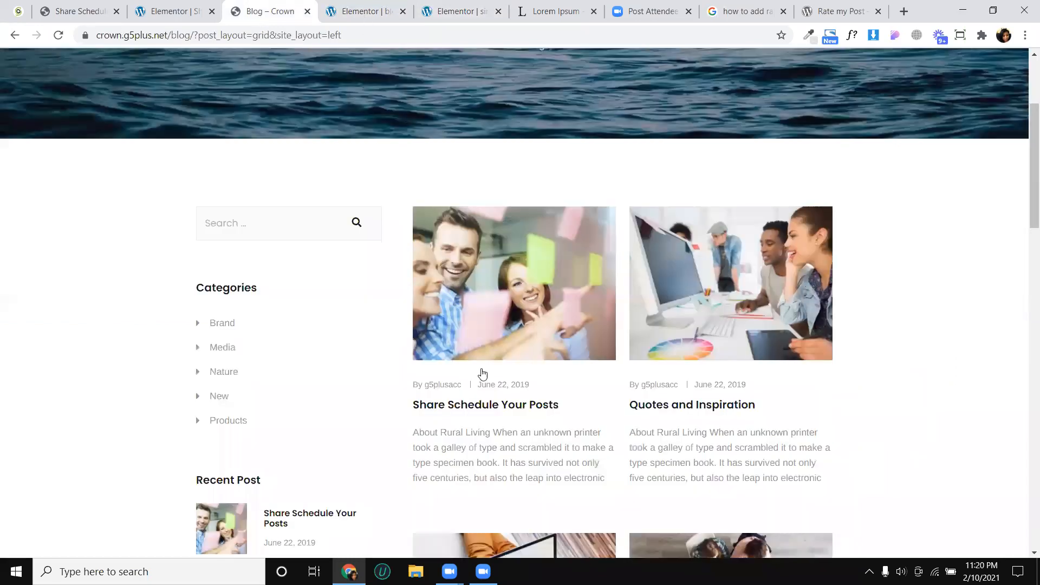
{"action": "key", "text": "ctrl+Tab"}
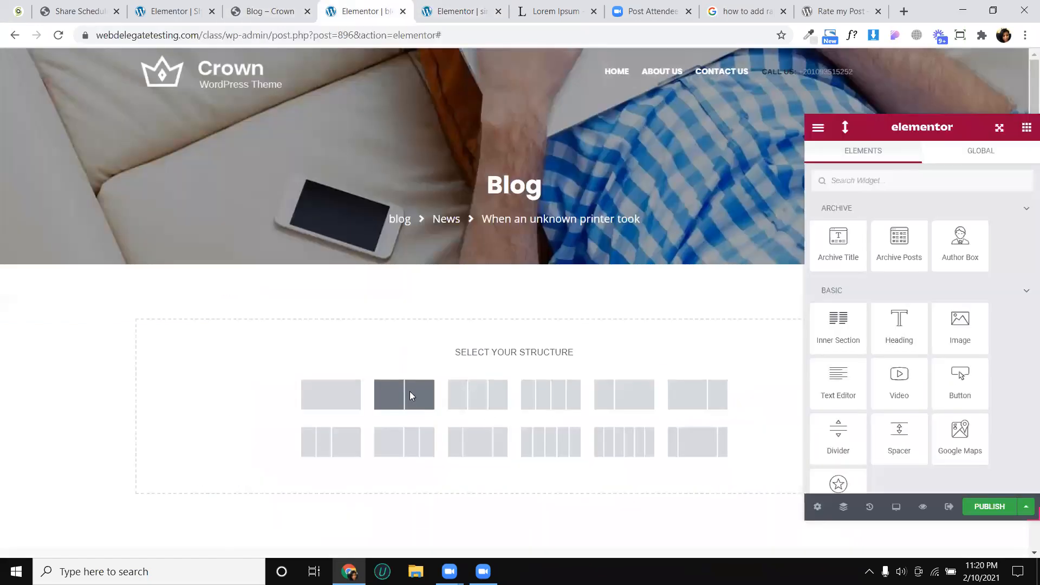
{"action": "left_click", "coordinate": [410, 394]}
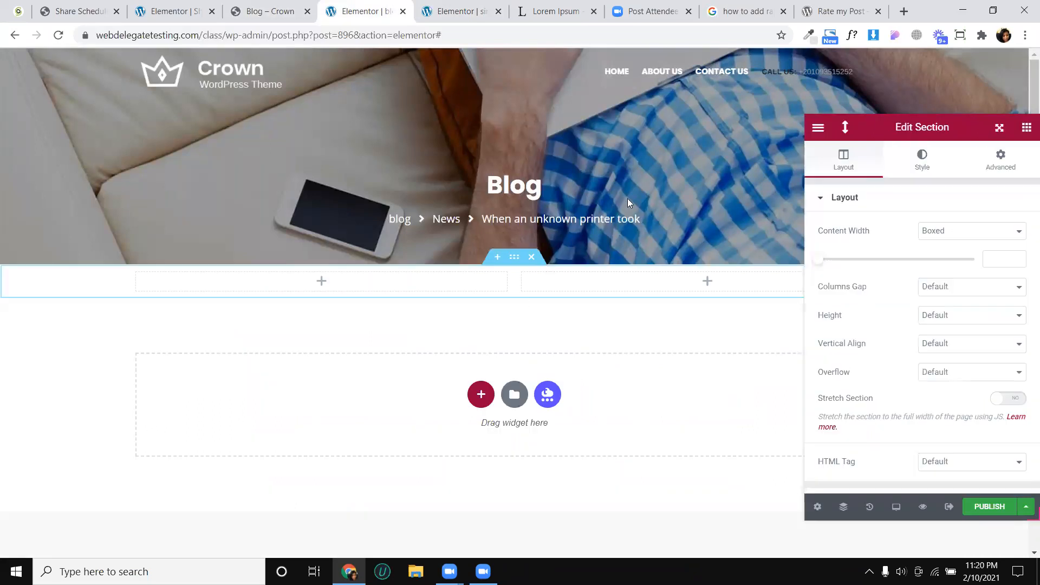
{"action": "scroll", "coordinate": [628, 200], "scroll_direction": "down", "scroll_amount": 2}
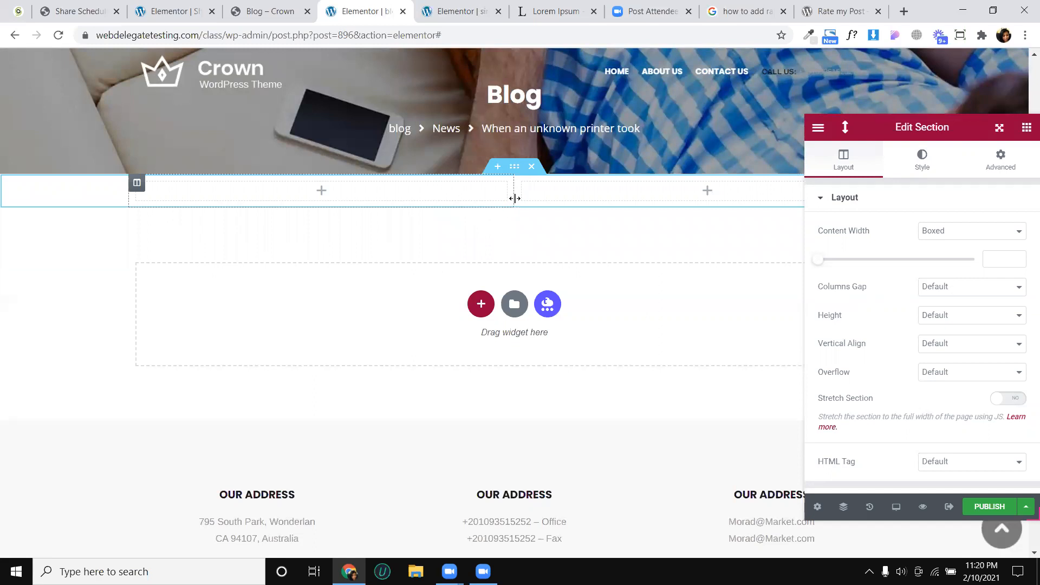
{"action": "left_click_drag", "start_coordinate": [514, 203], "coordinate": [389, 190]}
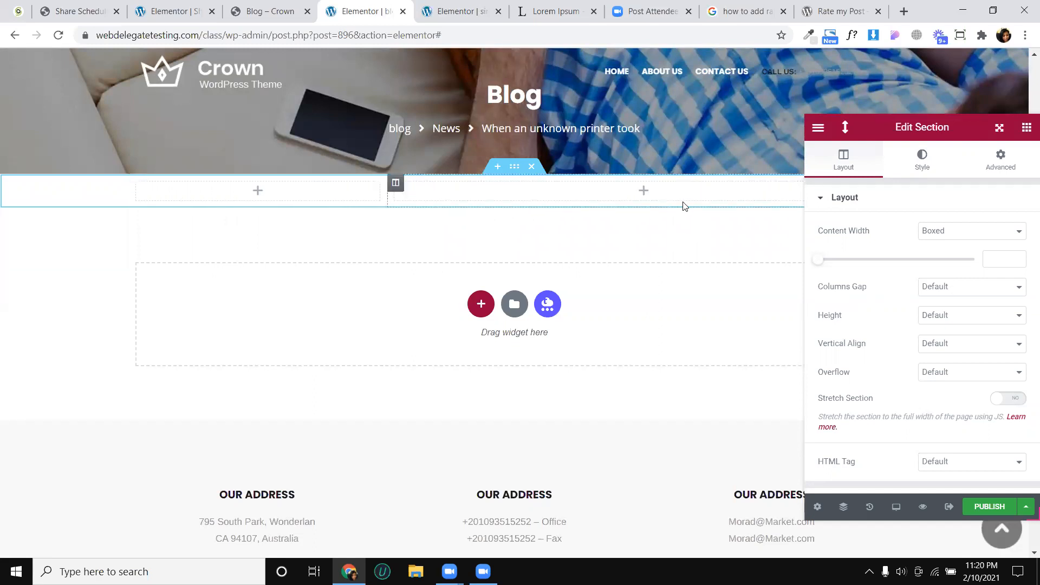
- Search the widgets for "post" and place a Posts widget in the new section's wide column
{"action": "left_click", "coordinate": [1027, 127]}
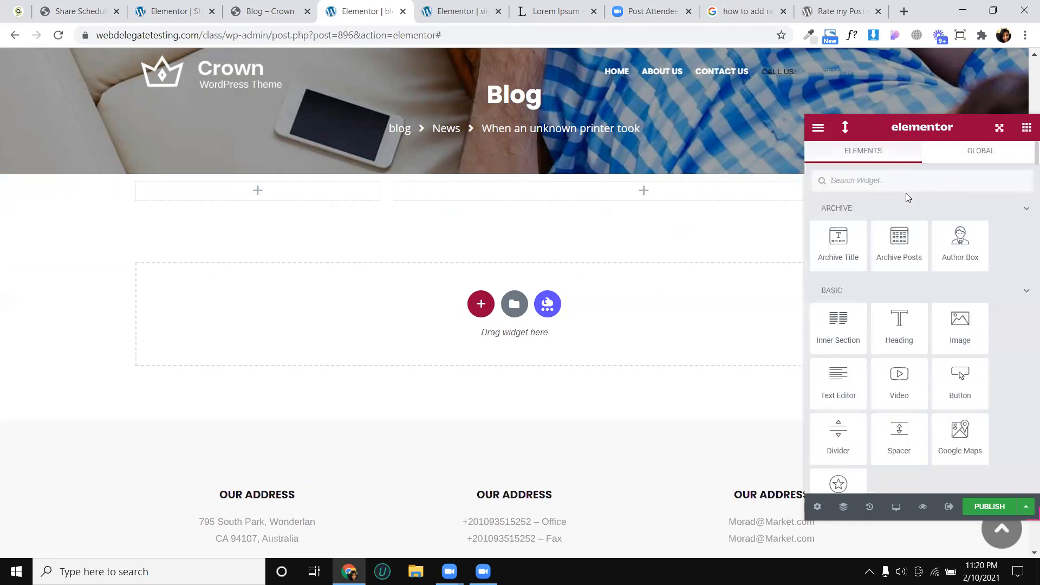
{"action": "type", "text": "blog"}
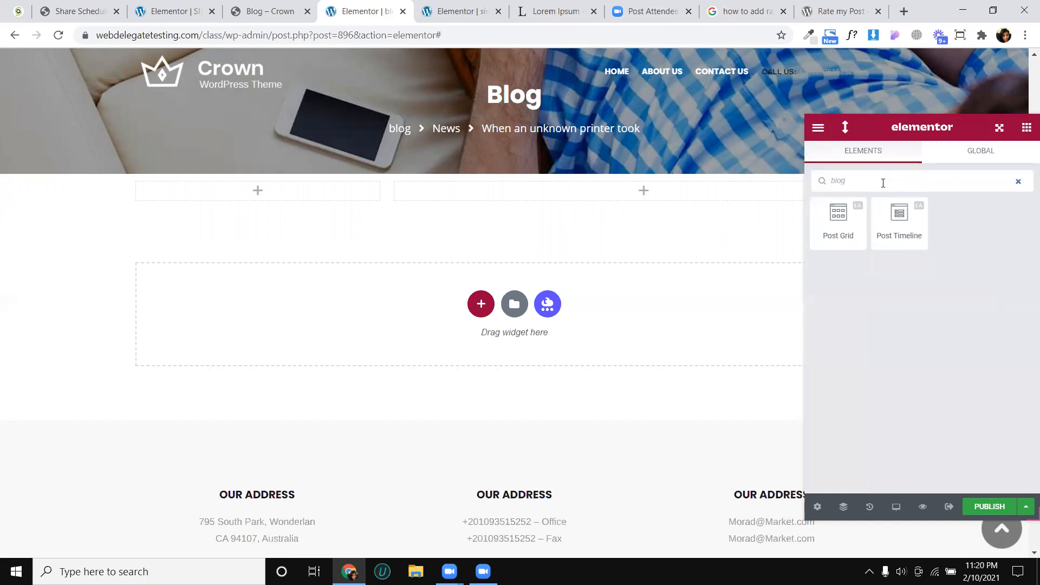
{"action": "key", "text": "BackSpace"}
{"action": "key", "text": "BackSpace"}
{"action": "key", "text": "BackSpace"}
{"action": "key", "text": "BackSpace"}
{"action": "type", "text": "post"}
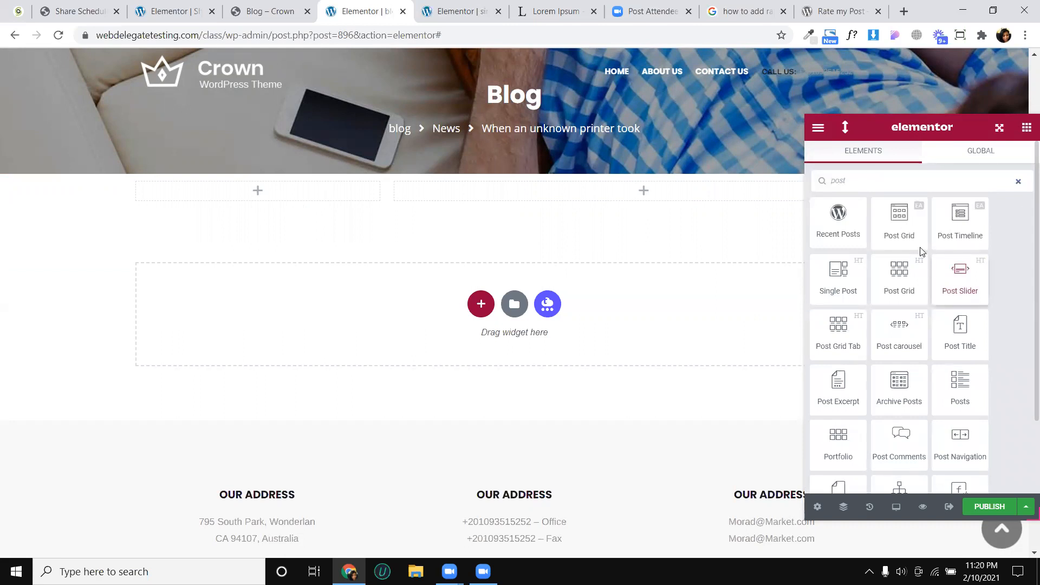
{"action": "scroll", "coordinate": [921, 252], "scroll_direction": "down", "scroll_amount": 2}
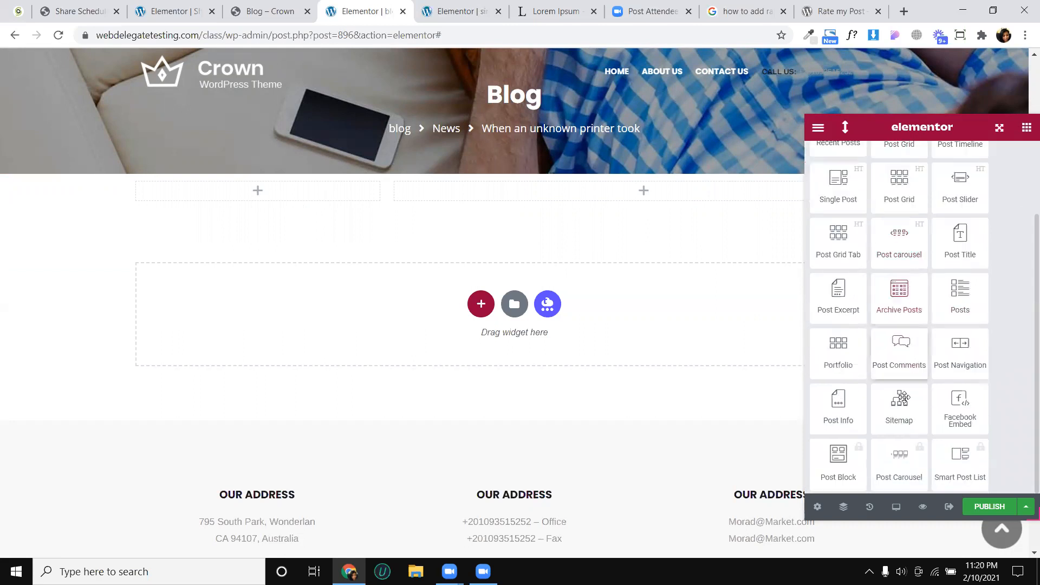
{"action": "left_click_drag", "start_coordinate": [970, 300], "coordinate": [698, 203]}
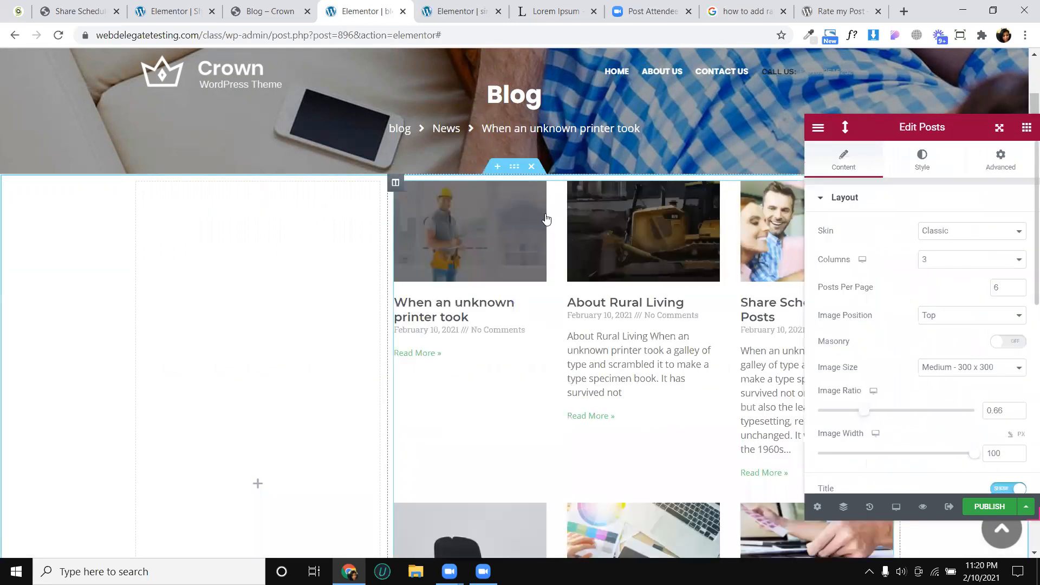
- Check the post cards on Crown's blog, then copy the Related Post widget from the single post template
{"action": "left_click", "coordinate": [269, 11]}
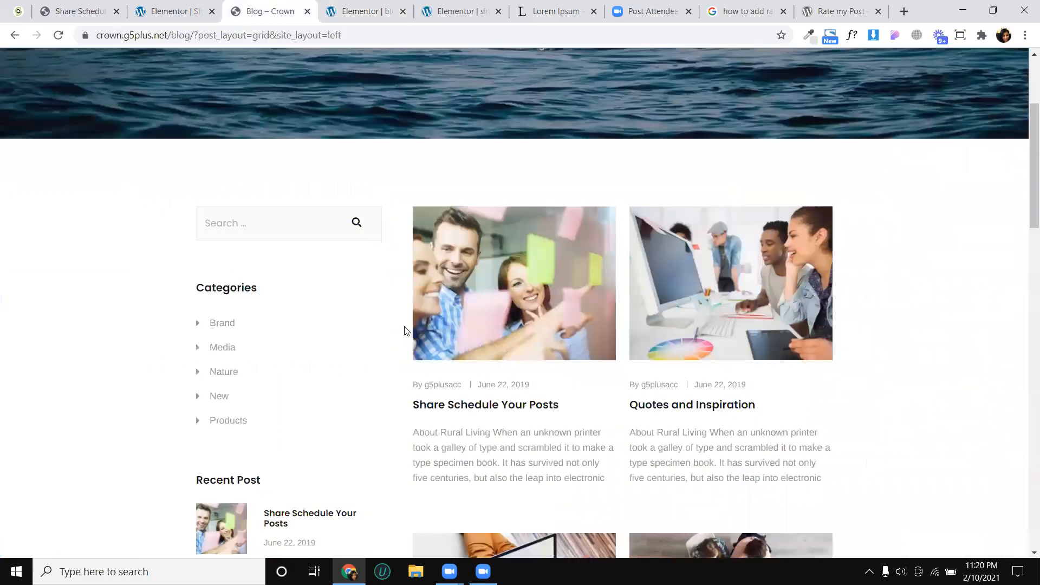
{"action": "scroll", "coordinate": [411, 301], "scroll_direction": "down", "scroll_amount": 2}
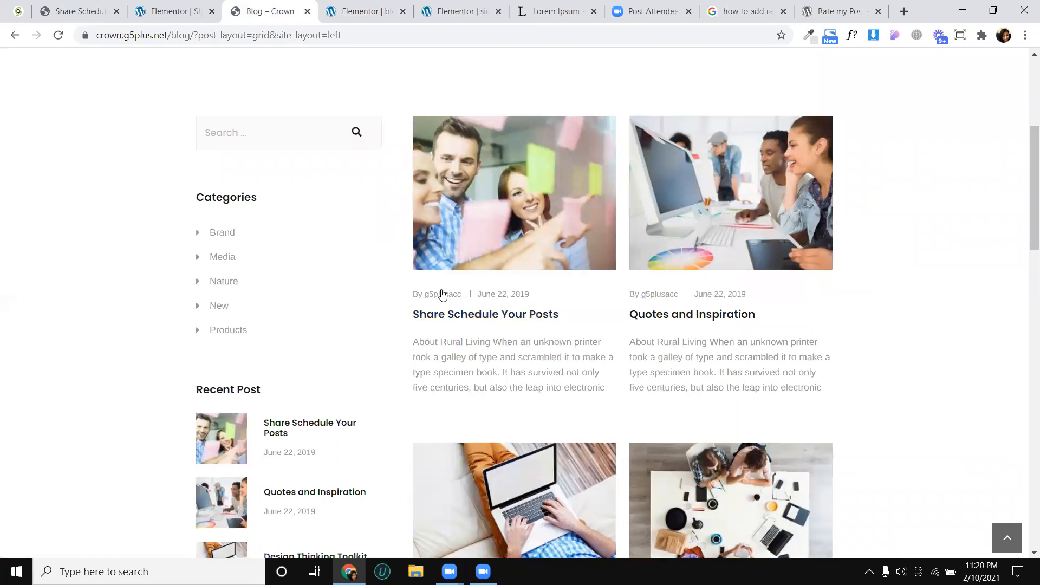
{"action": "left_click", "coordinate": [372, 6]}
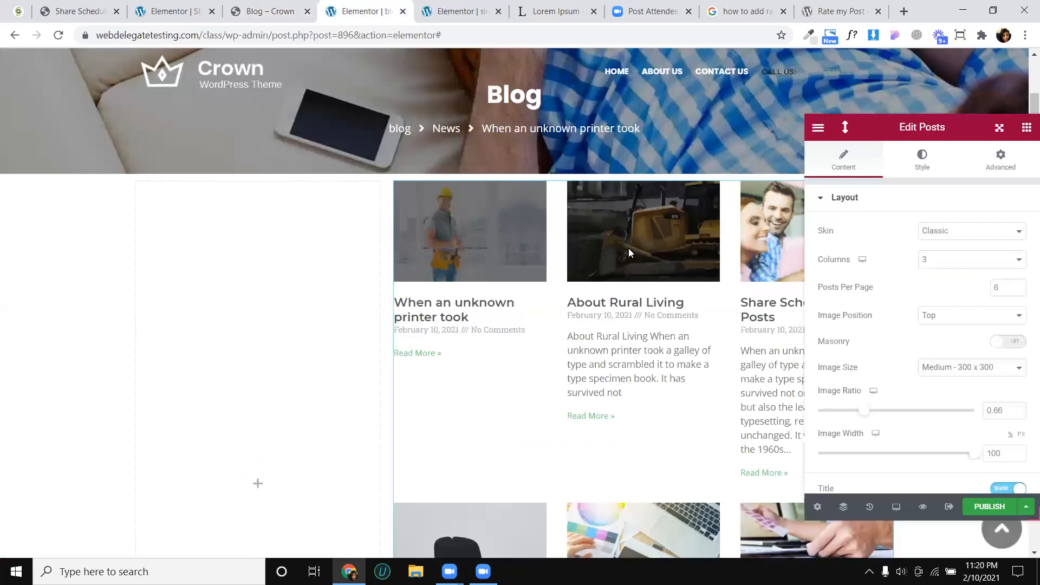
{"action": "key", "text": "ctrl+Tab"}
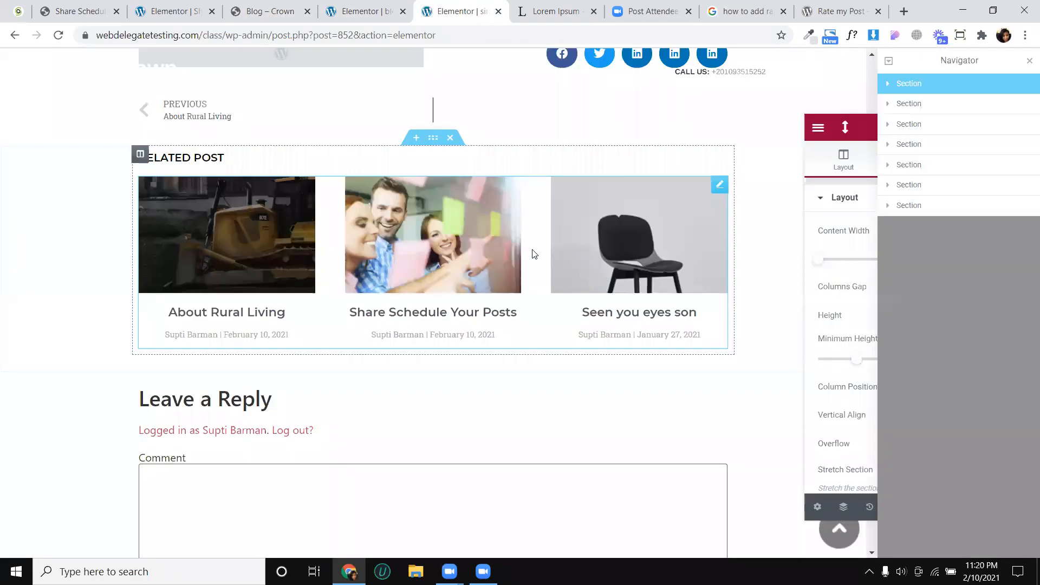
{"action": "right_click", "coordinate": [559, 299]}
{"action": "left_click", "coordinate": [559, 296]}
{"action": "key", "text": "ctrl+shift+Tab"}
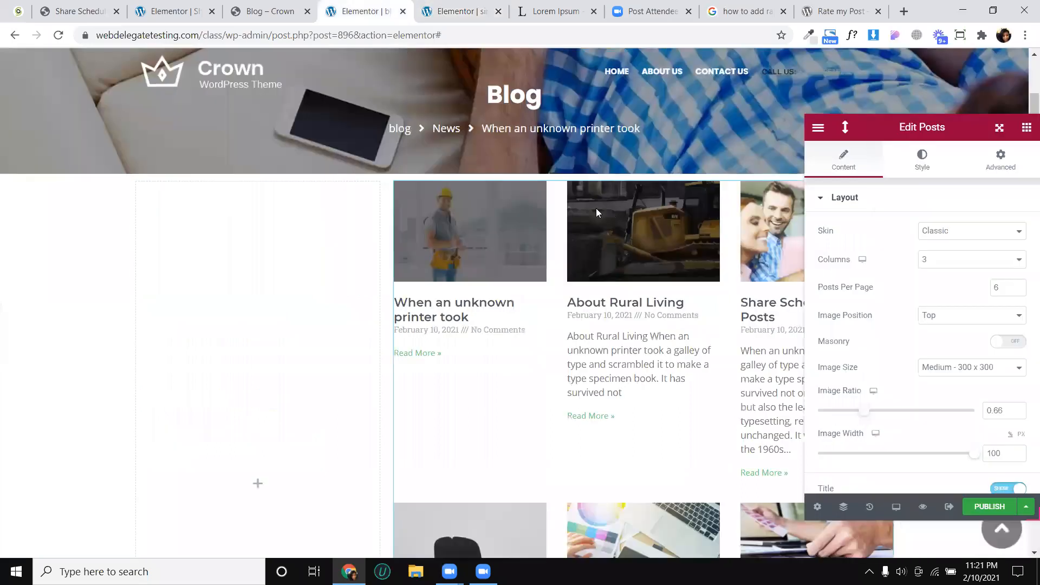
- Paste the copied Posts widget into the archive's wide column and delete the unstyled six-post widget above it
{"action": "scroll", "coordinate": [563, 232], "scroll_direction": "down", "scroll_amount": 8}
{"action": "right_click", "coordinate": [563, 230]}
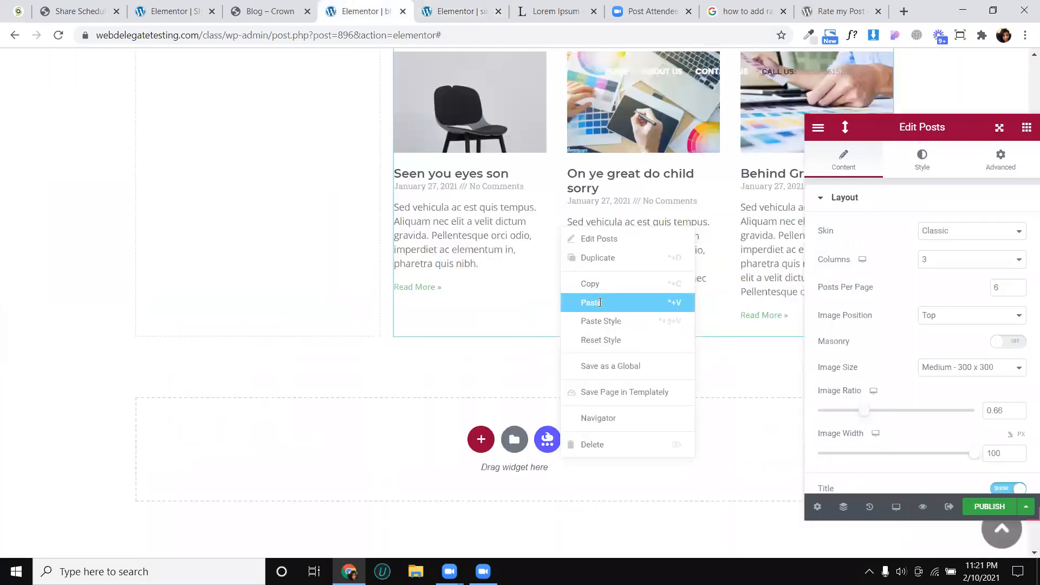
{"action": "right_click", "coordinate": [574, 187]}
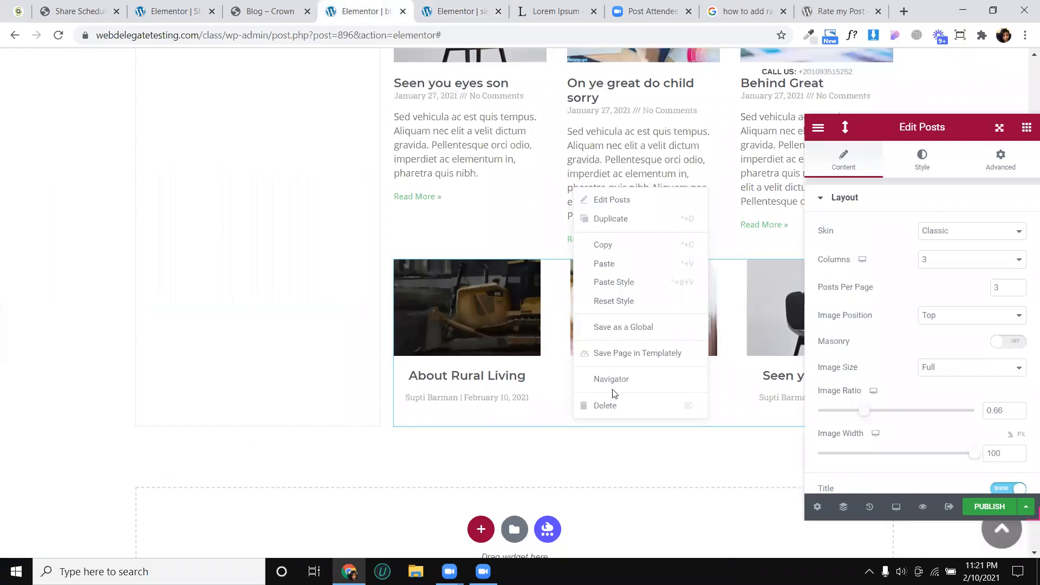
{"action": "scroll", "coordinate": [570, 259], "scroll_direction": "down", "scroll_amount": 5}
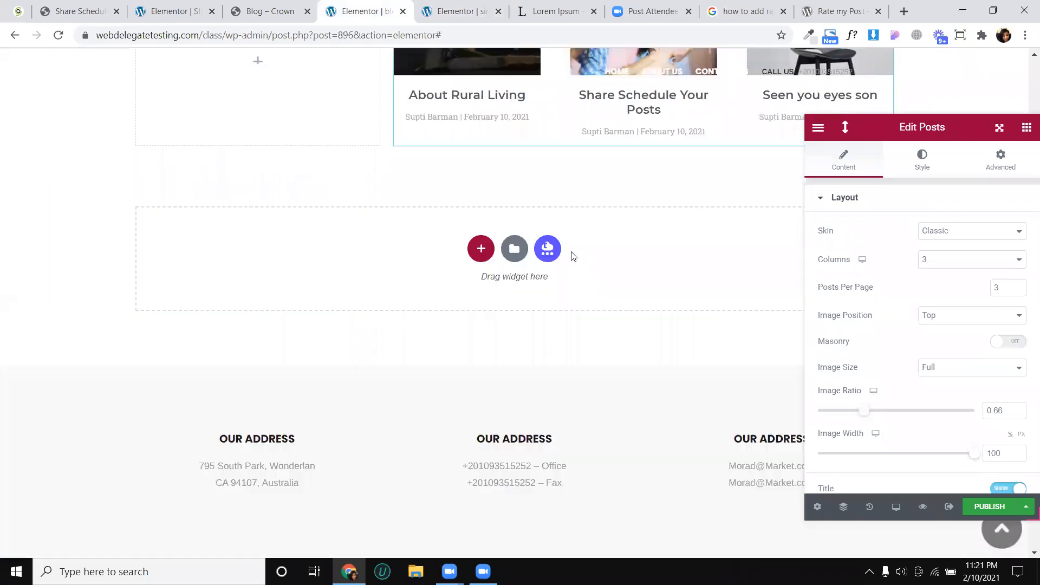
{"action": "scroll", "coordinate": [968, 264], "scroll_direction": "up", "scroll_amount": 3}
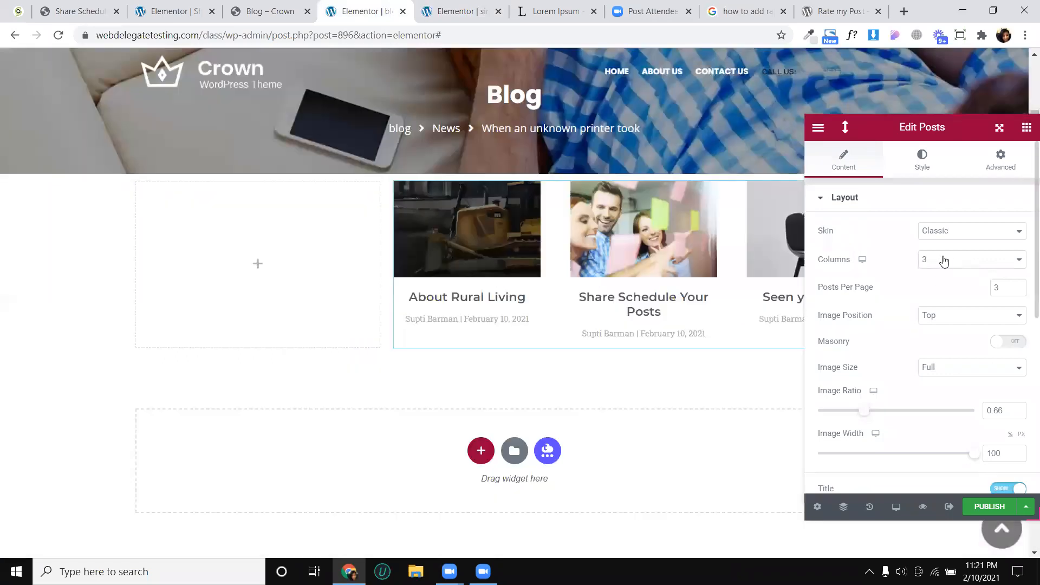
- Set the pasted Posts widget to 2 columns and compare it with Crown's blog grid
{"action": "left_click", "coordinate": [945, 289]}
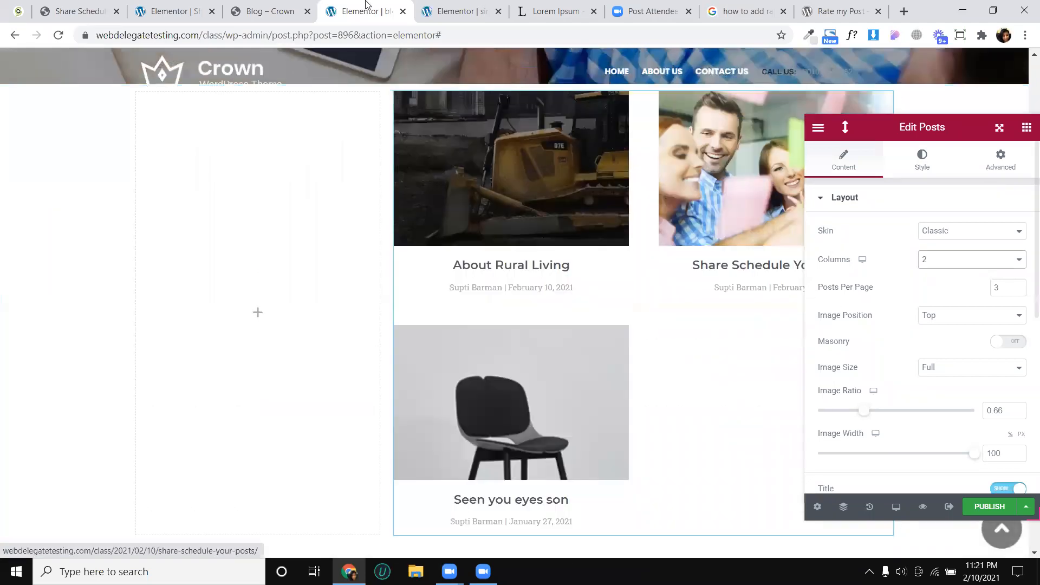
{"action": "left_click", "coordinate": [296, 6]}
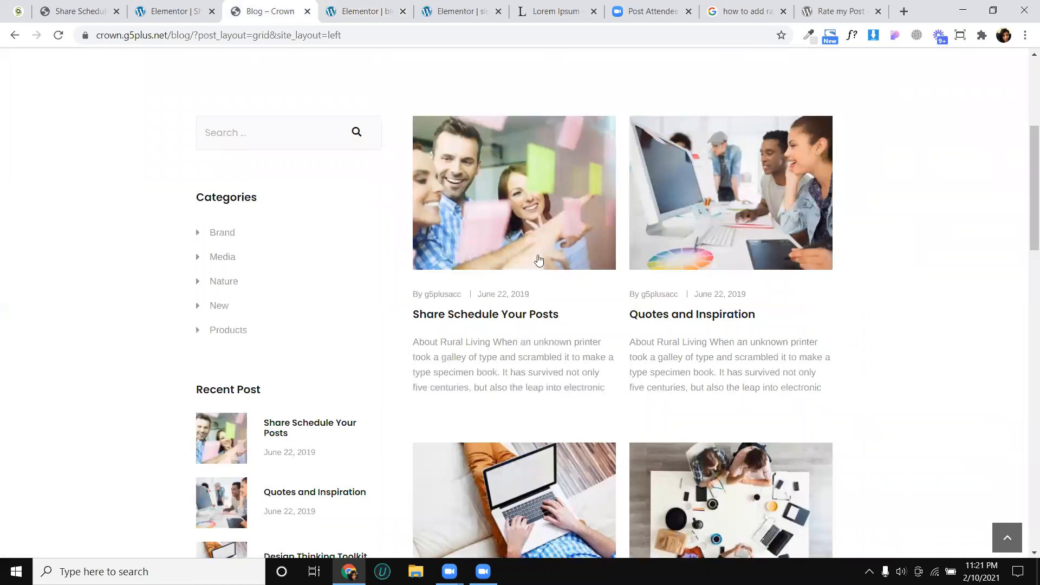
{"action": "key", "text": "ctrl+Tab"}
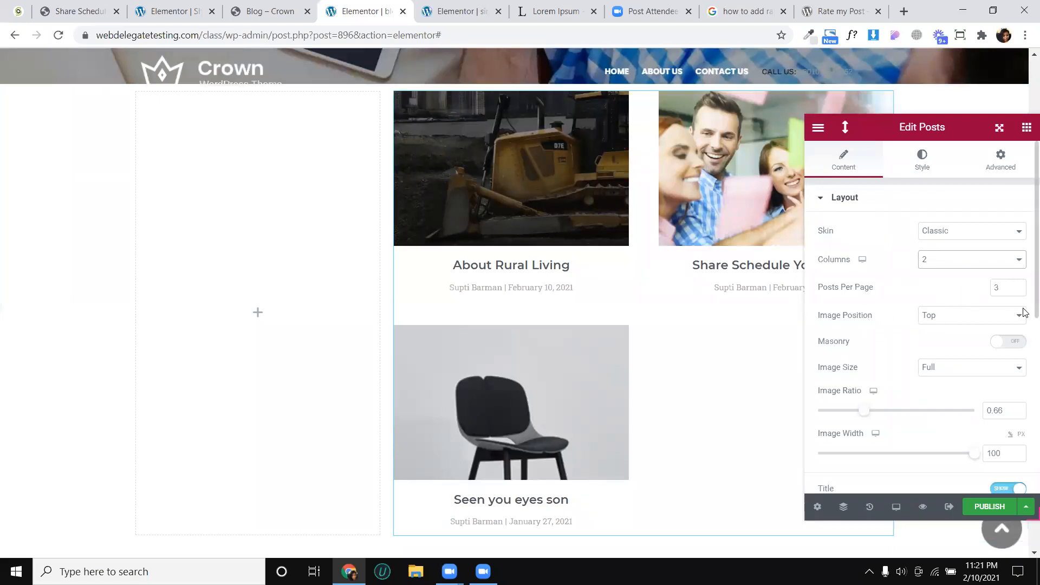
- Set the Posts widget to 20 posts per page and review the resulting grid
{"action": "left_click_drag", "start_coordinate": [1008, 288], "coordinate": [987, 291]}
{"action": "type", "text": "4"}
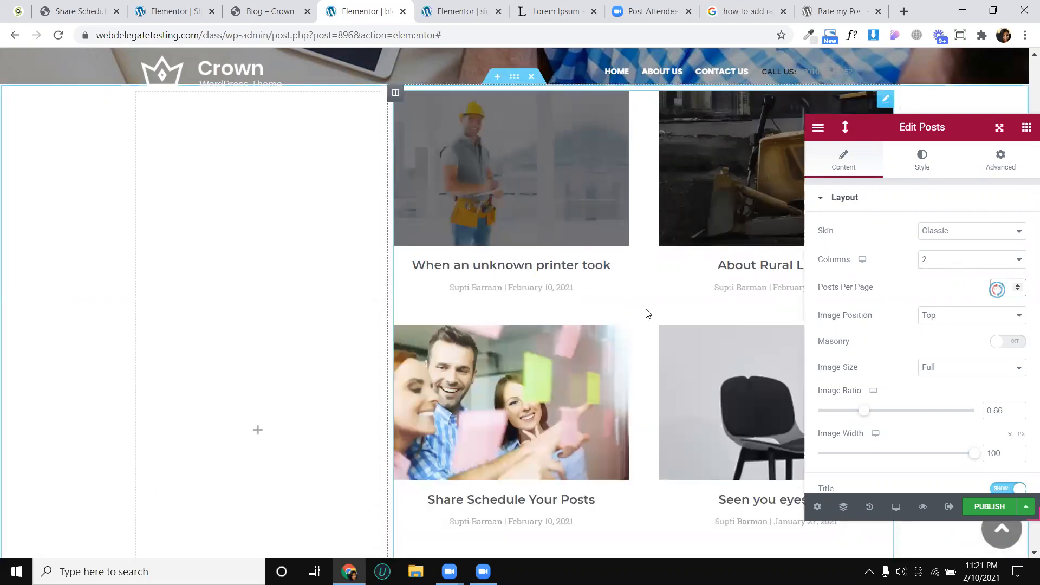
{"action": "scroll", "coordinate": [650, 307], "scroll_direction": "down", "scroll_amount": 6}
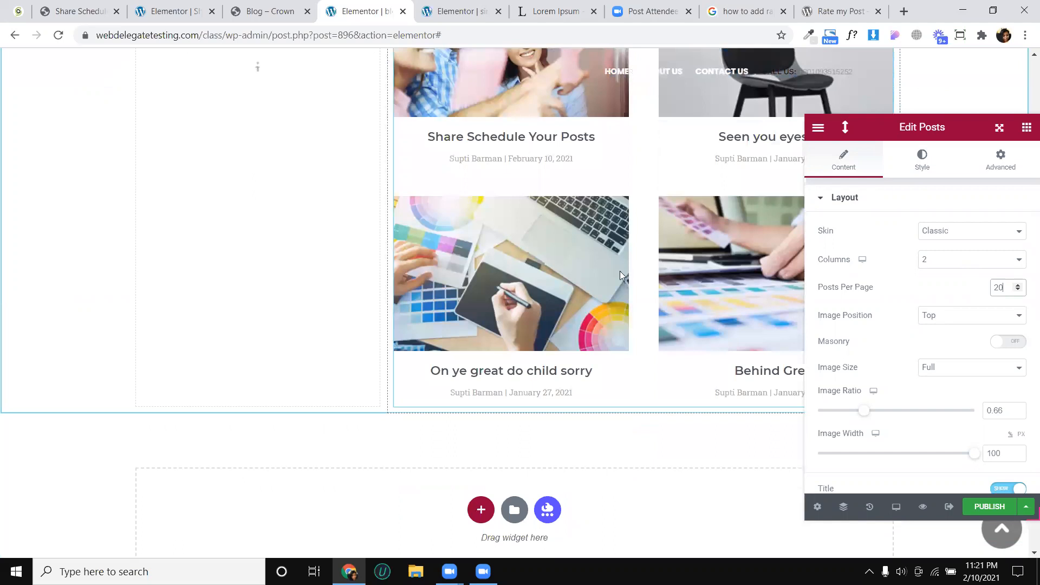
{"action": "scroll", "coordinate": [620, 271], "scroll_direction": "up", "scroll_amount": 4}
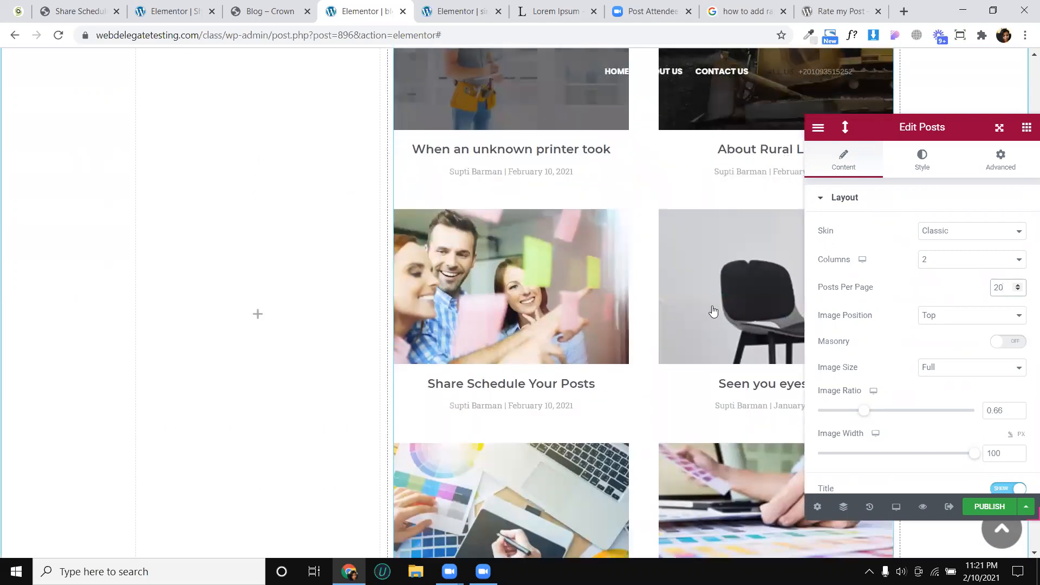
{"action": "scroll", "coordinate": [696, 316], "scroll_direction": "down", "scroll_amount": 3}
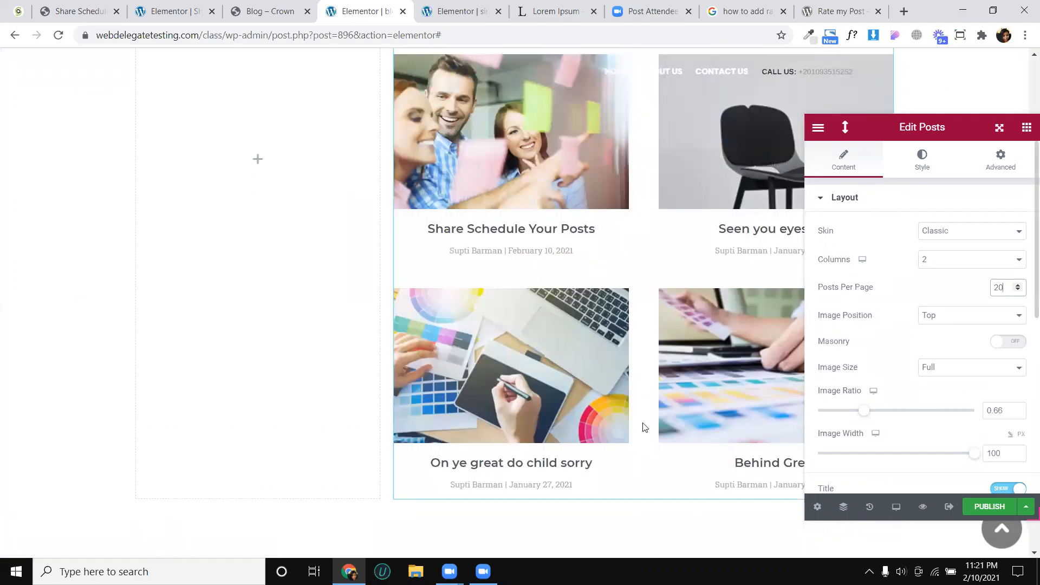
- Set the Posts widget's pagination to Previous/Next
{"action": "scroll", "coordinate": [903, 399], "scroll_direction": "down", "scroll_amount": 2}
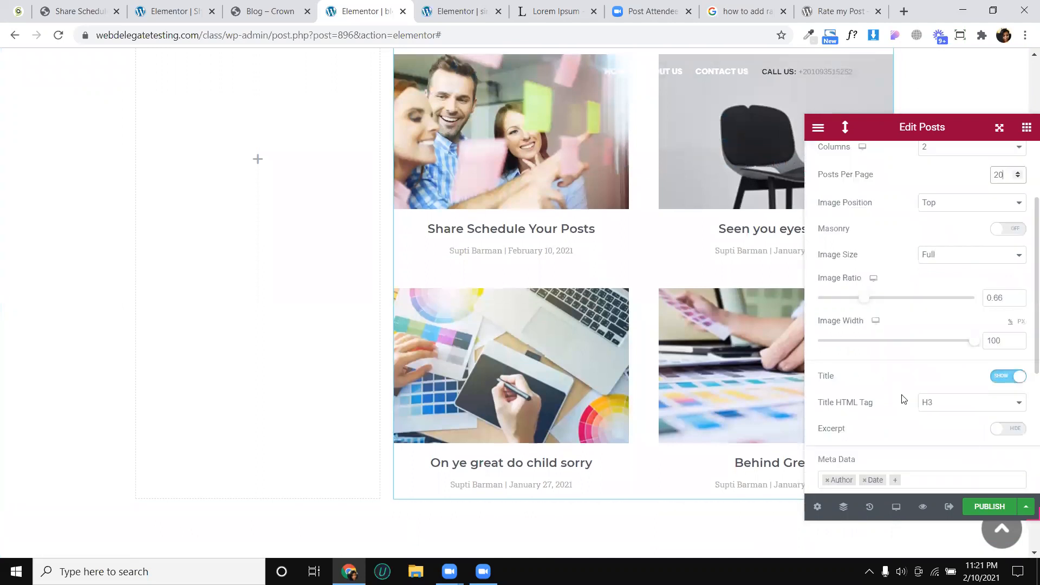
{"action": "scroll", "coordinate": [904, 399], "scroll_direction": "down", "scroll_amount": 4}
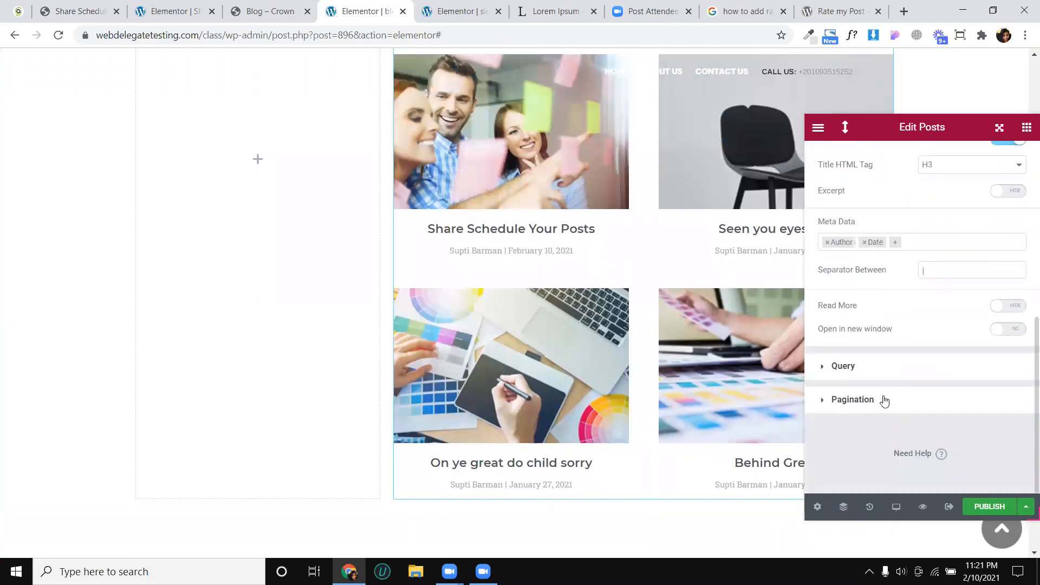
{"action": "left_click", "coordinate": [885, 400]}
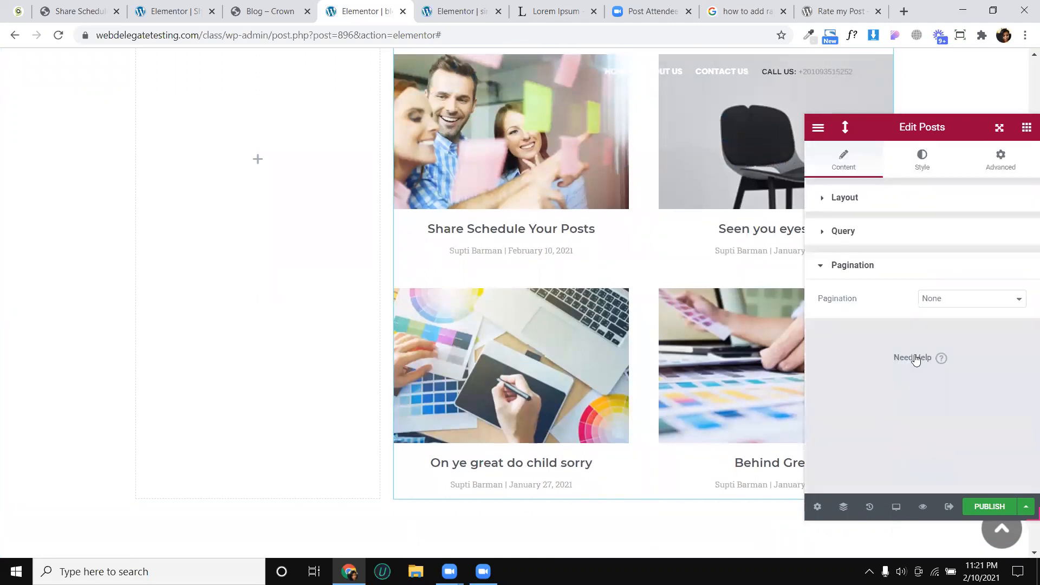
{"action": "left_click", "coordinate": [934, 300]}
{"action": "left_click", "coordinate": [945, 335]}
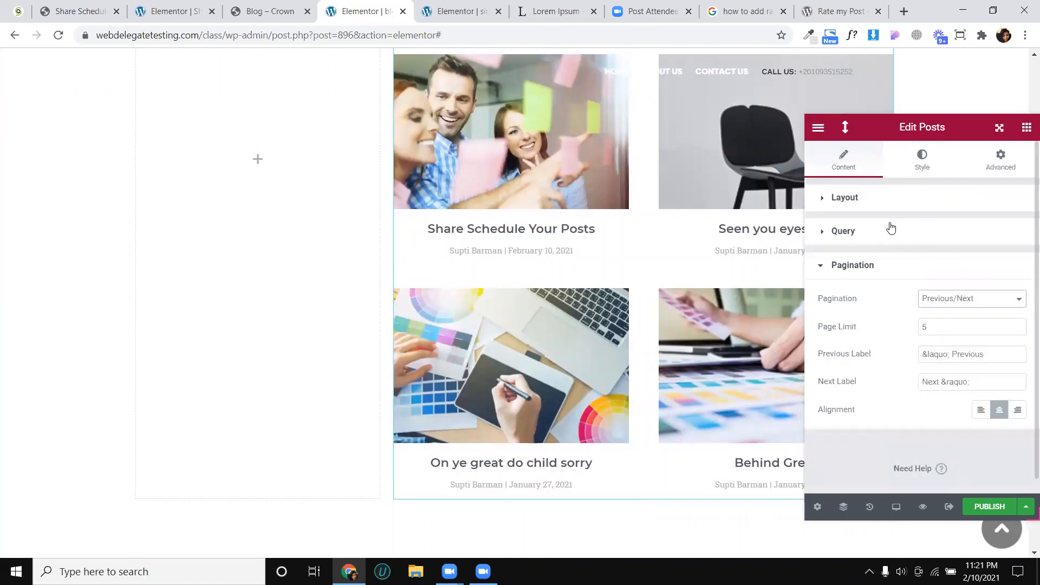
- Set Posts Per Page to 5 and check the pagination links below the grid
{"action": "left_click", "coordinate": [893, 201]}
{"action": "left_click_drag", "start_coordinate": [1006, 288], "coordinate": [975, 291]}
{"action": "type", "text": "5"}
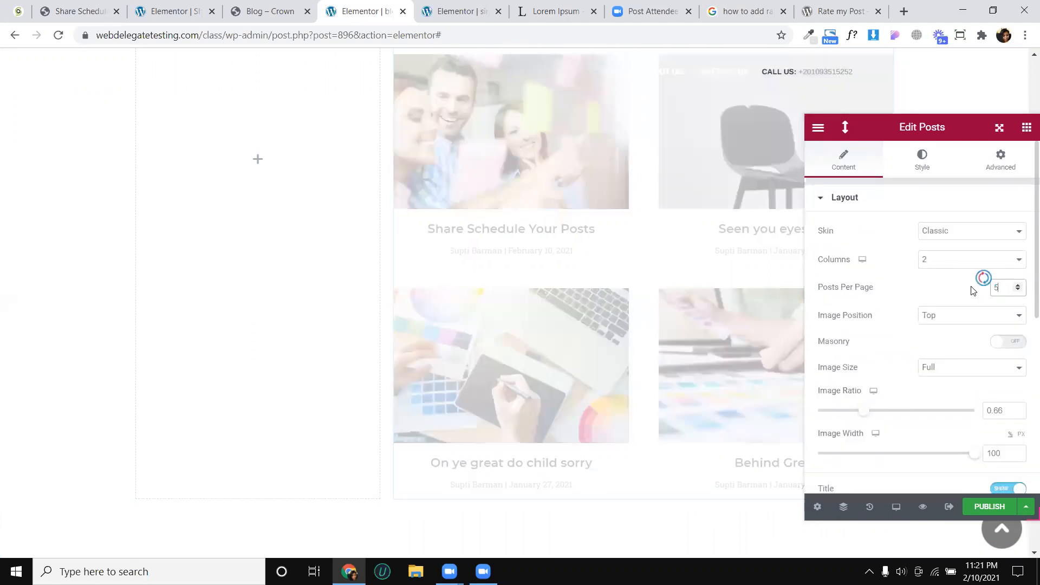
{"action": "scroll", "coordinate": [636, 409], "scroll_direction": "down", "scroll_amount": 4}
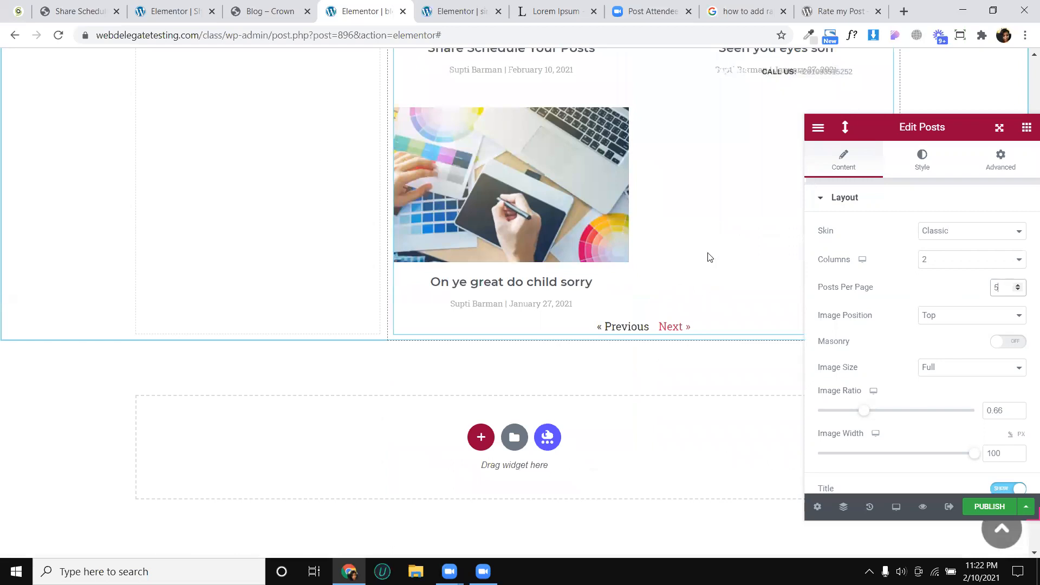
- Try the Masonry layout on the Posts widget and review the post grid down to its pagination links
{"action": "scroll", "coordinate": [709, 257], "scroll_direction": "up", "scroll_amount": 2}
{"action": "scroll", "coordinate": [673, 223], "scroll_direction": "up", "scroll_amount": 6}
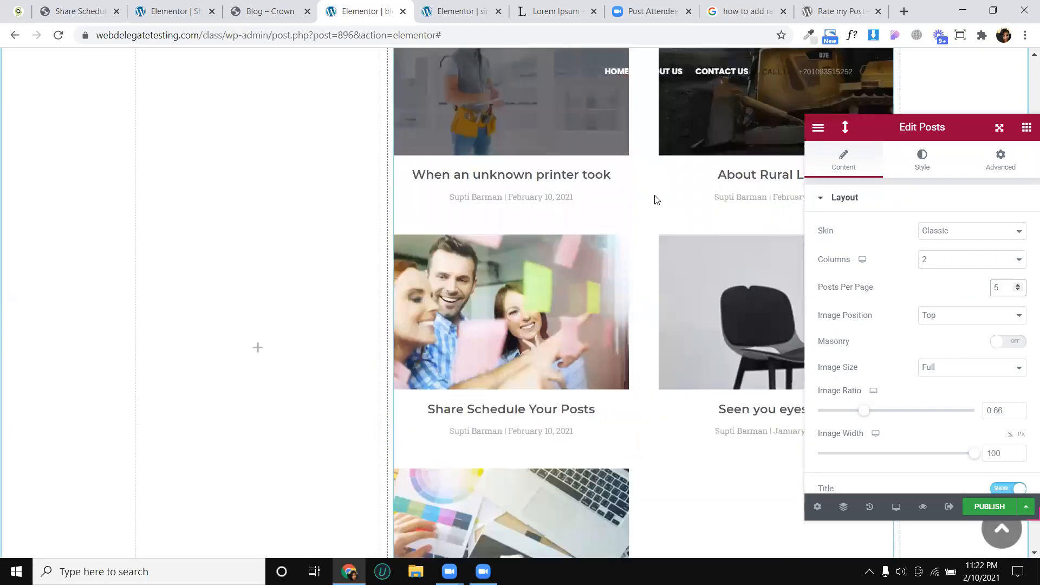
{"action": "scroll", "coordinate": [951, 315], "scroll_direction": "down", "scroll_amount": 2}
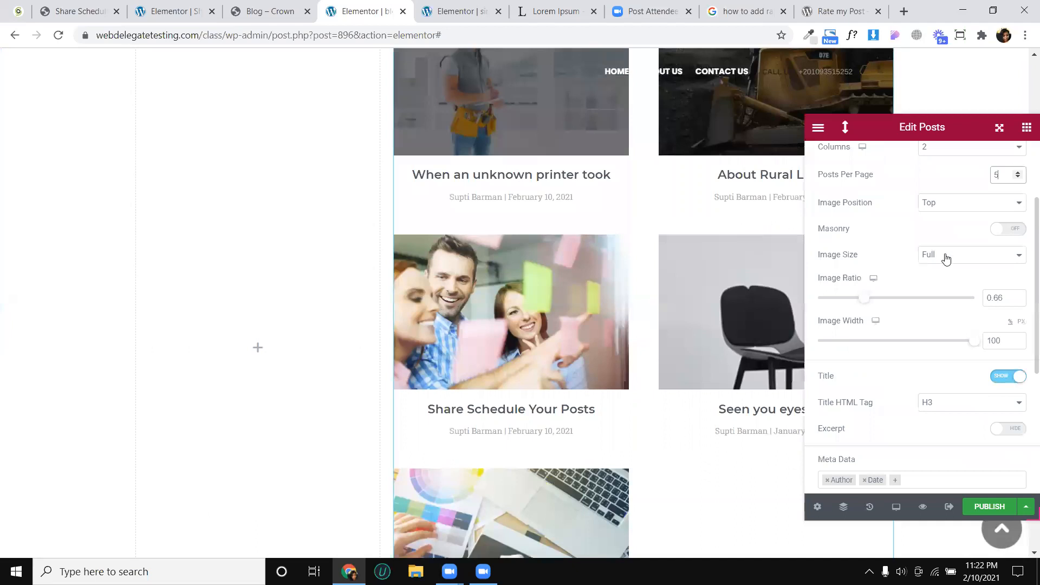
{"action": "left_click", "coordinate": [1000, 229]}
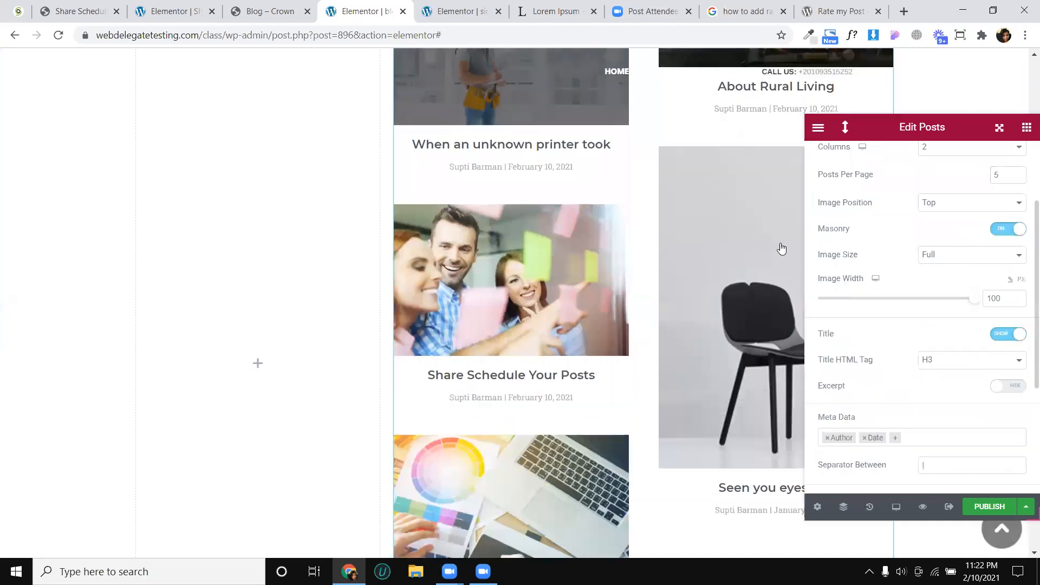
{"action": "scroll", "coordinate": [716, 170], "scroll_direction": "up", "scroll_amount": 3}
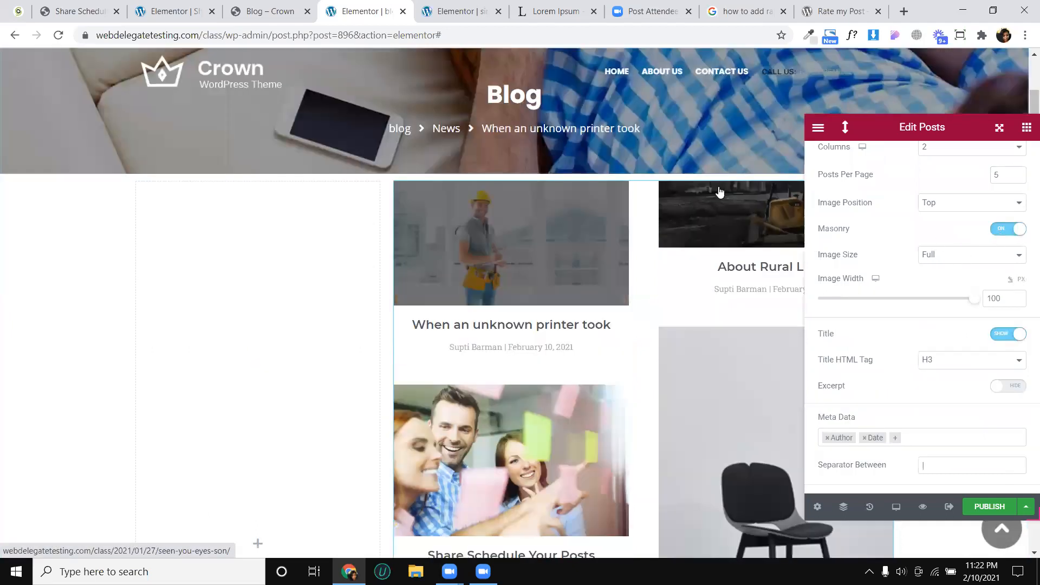
{"action": "scroll", "coordinate": [681, 218], "scroll_direction": "down", "scroll_amount": 5}
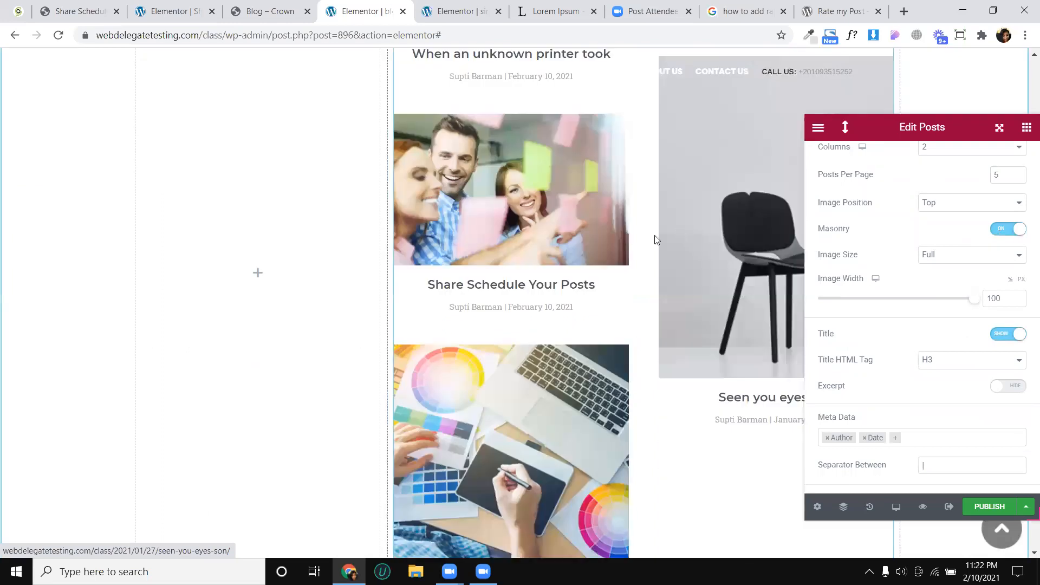
{"action": "scroll", "coordinate": [582, 238], "scroll_direction": "down", "scroll_amount": 5}
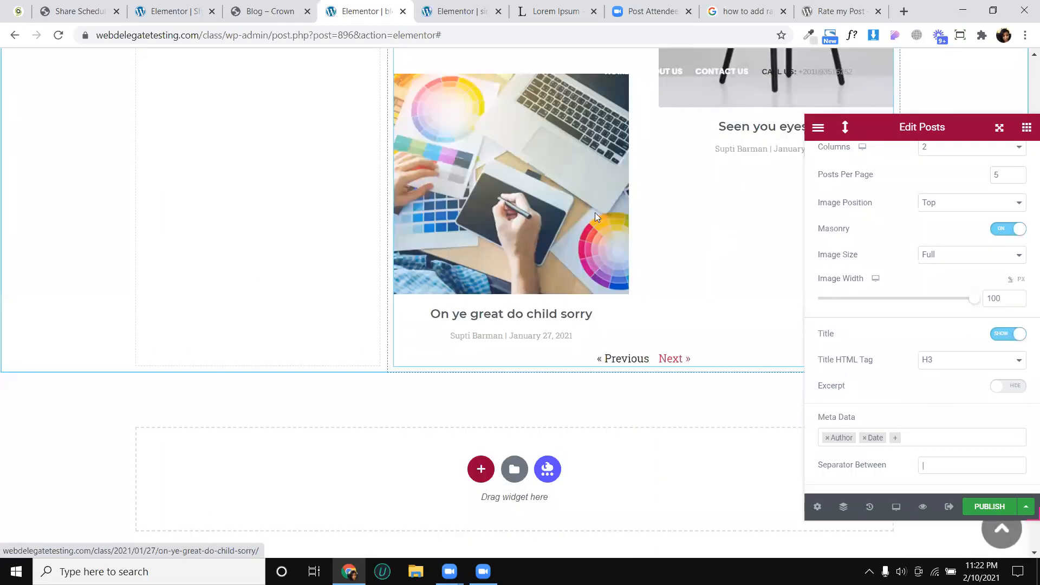
- Hide and restore the post titles, and turn the Masonry layout back off
{"action": "left_click", "coordinate": [1009, 333]}
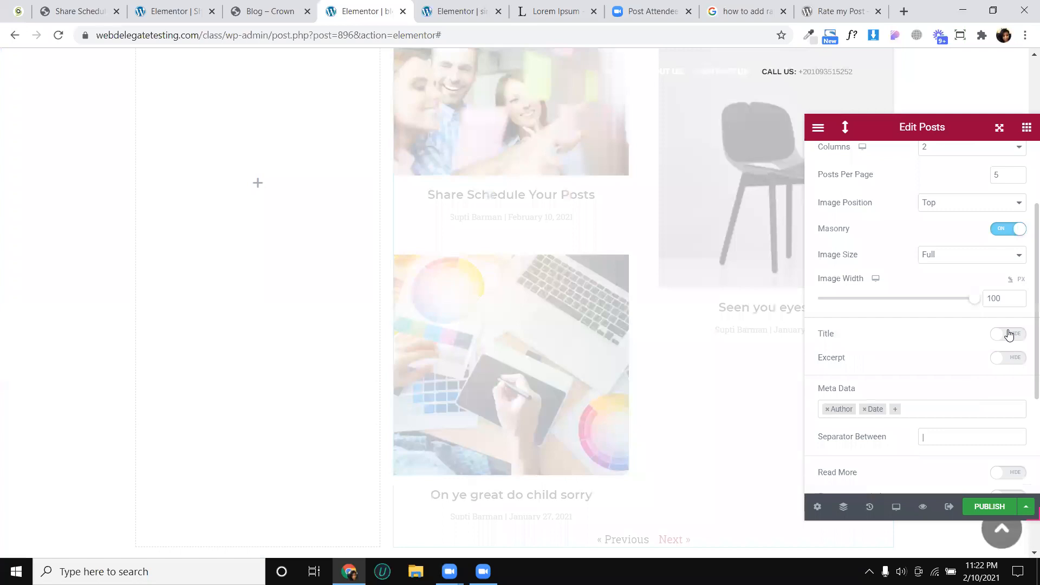
{"action": "left_click", "coordinate": [1009, 333]}
{"action": "left_click", "coordinate": [998, 228]}
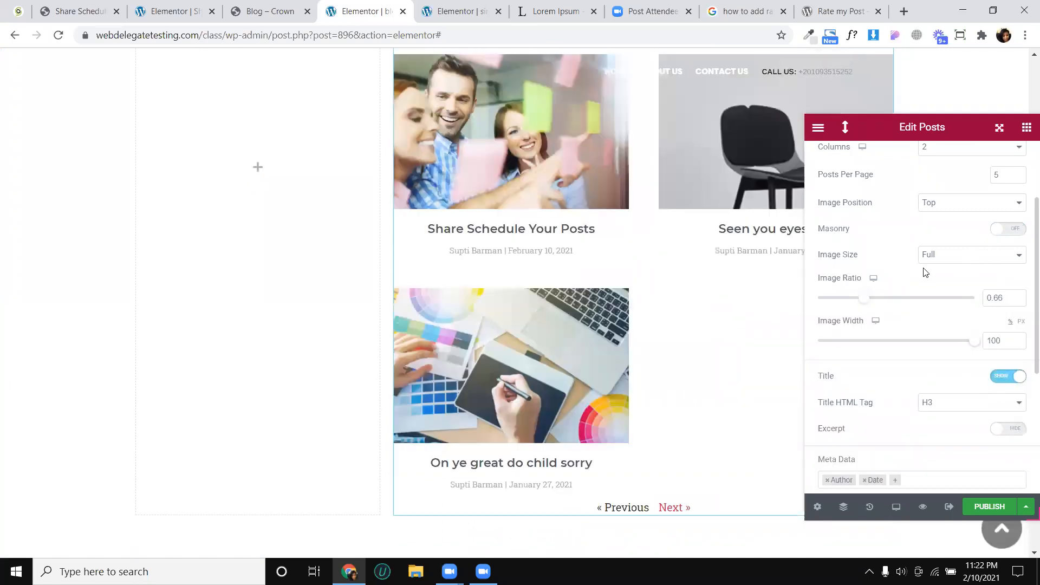
- Show the excerpt for each post in the Posts widget
{"action": "scroll", "coordinate": [903, 319], "scroll_direction": "down", "scroll_amount": 4}
{"action": "scroll", "coordinate": [902, 298], "scroll_direction": "up", "scroll_amount": 2}
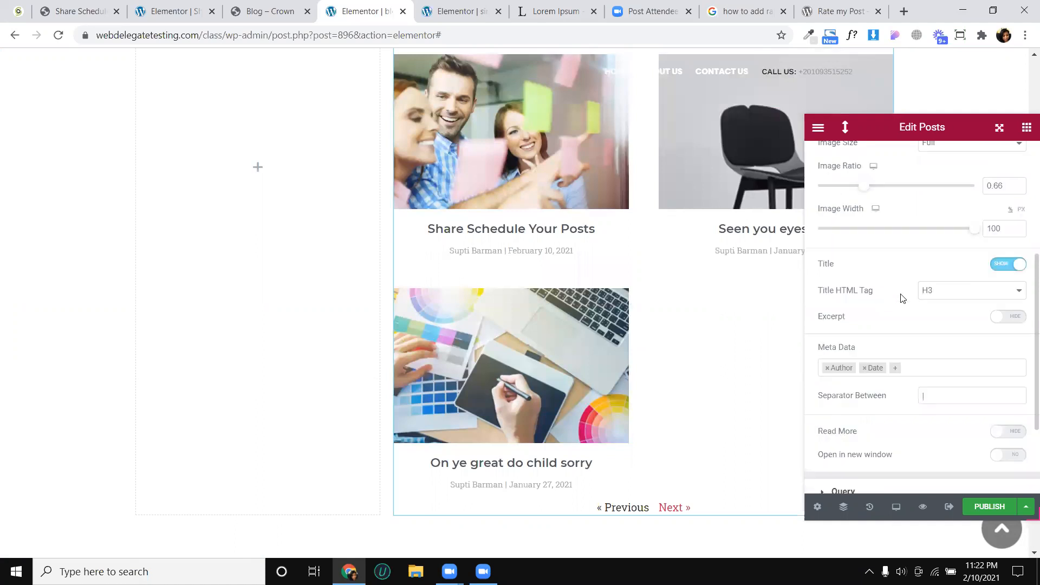
{"action": "left_click", "coordinate": [1009, 317]}
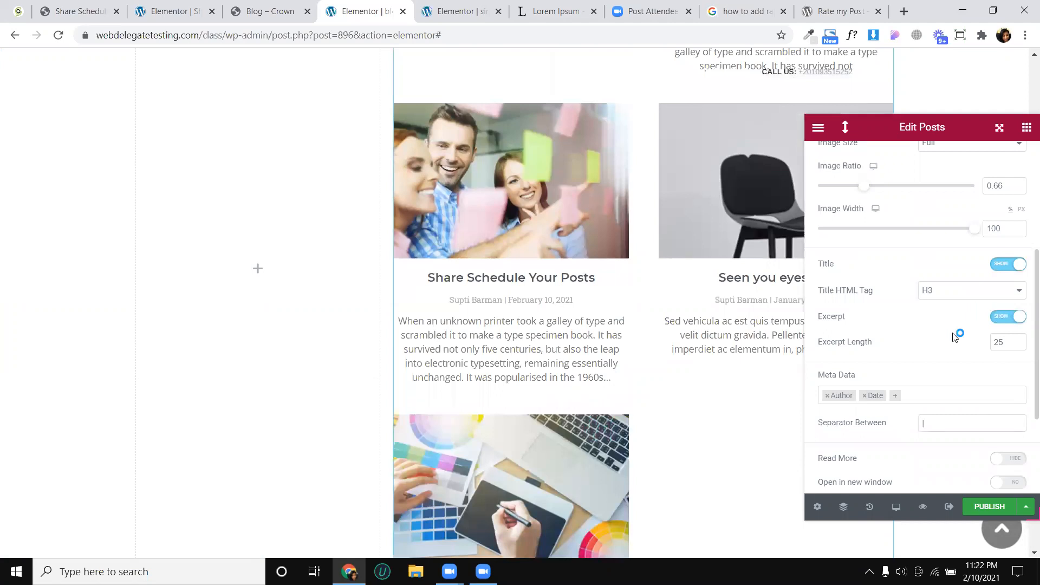
- Show the read-more link on the posts and shorten its text to "Read More", without the trailing arrow
{"action": "scroll", "coordinate": [954, 337], "scroll_direction": "down", "scroll_amount": 2}
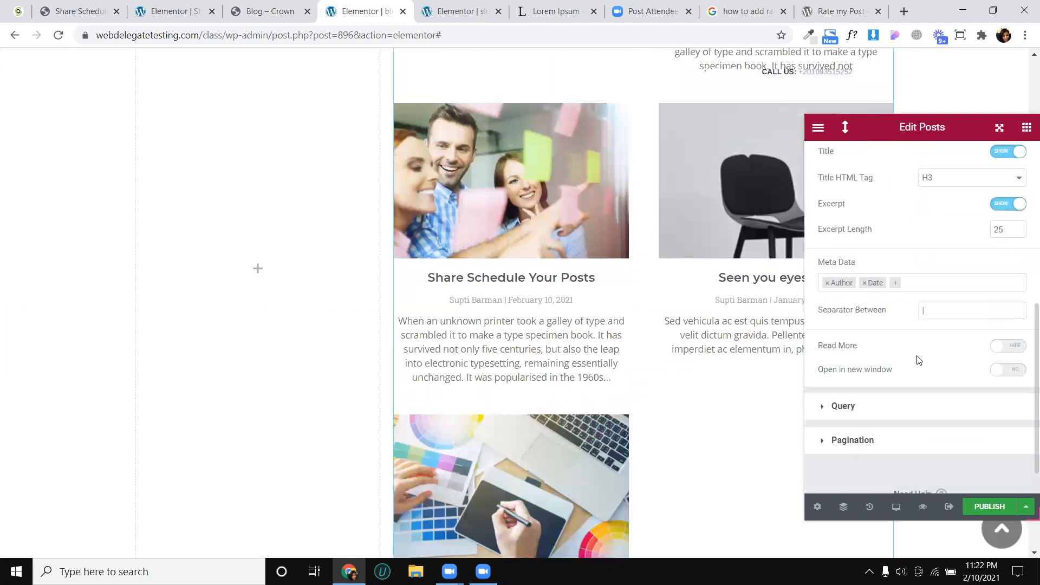
{"action": "left_click", "coordinate": [1006, 347]}
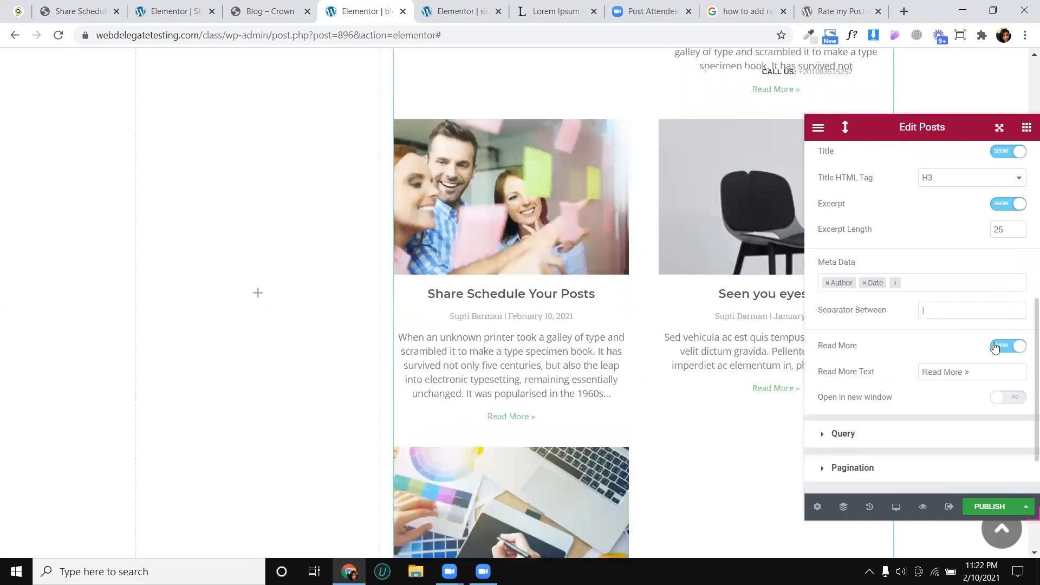
{"action": "left_click_drag", "start_coordinate": [964, 372], "coordinate": [976, 373]}
{"action": "key", "text": "BackSpace"}
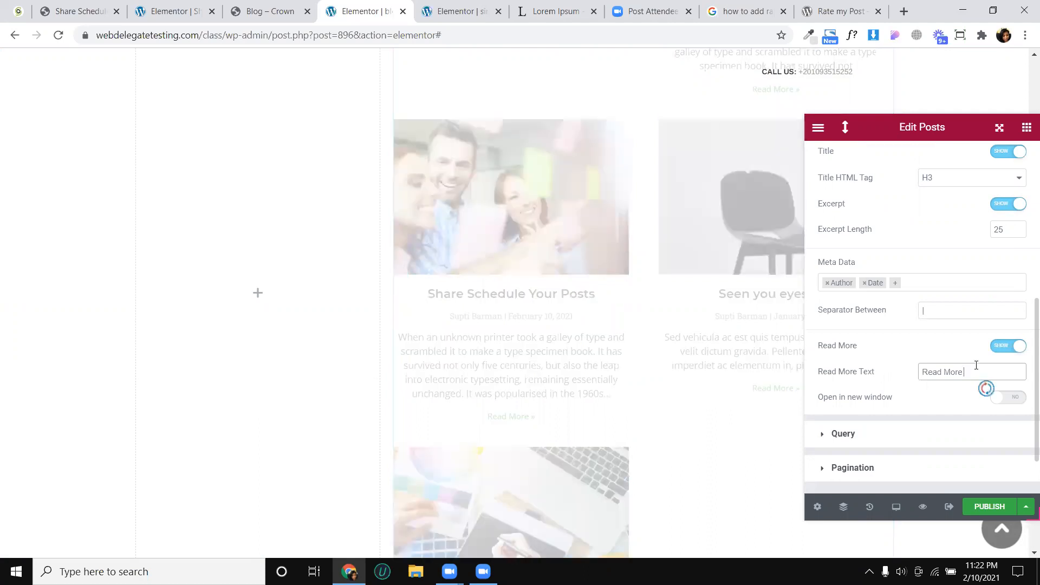
- Set the Posts widget's query source to Posts and review the grid and the remaining query options
{"action": "left_click", "coordinate": [890, 441]}
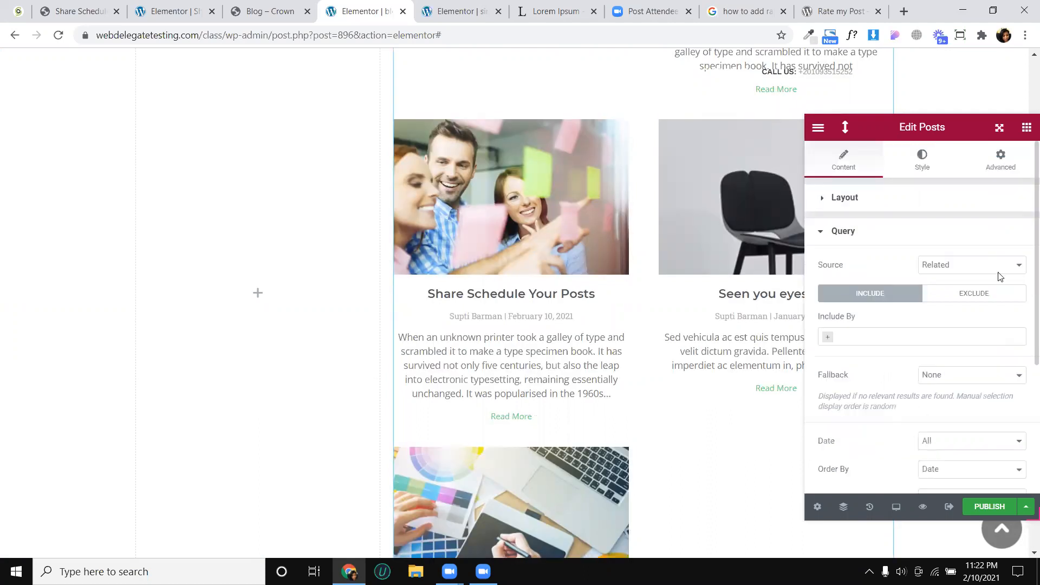
{"action": "left_click", "coordinate": [953, 271]}
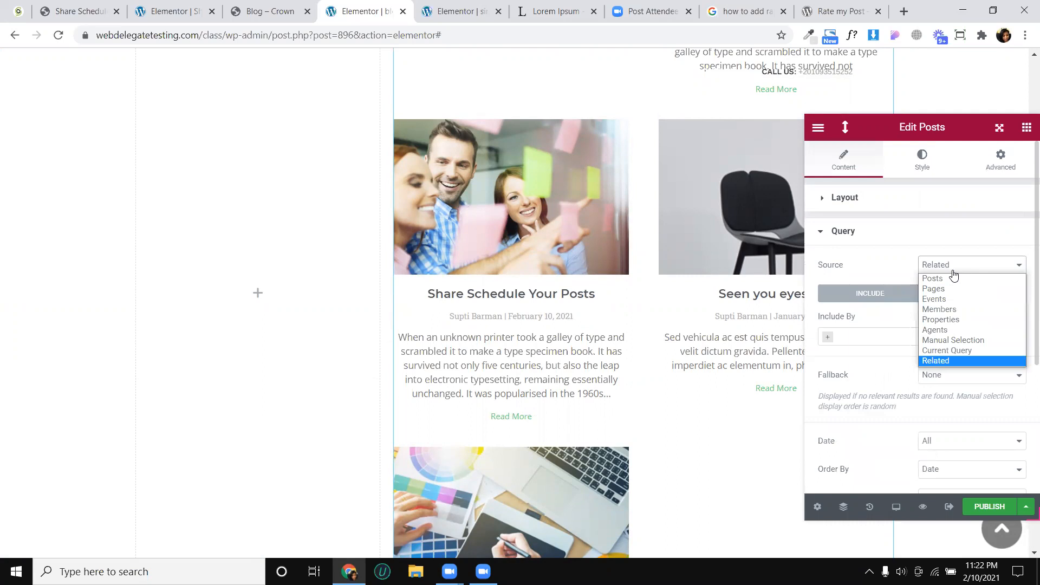
{"action": "left_click", "coordinate": [952, 278]}
{"action": "left_click", "coordinate": [954, 269]}
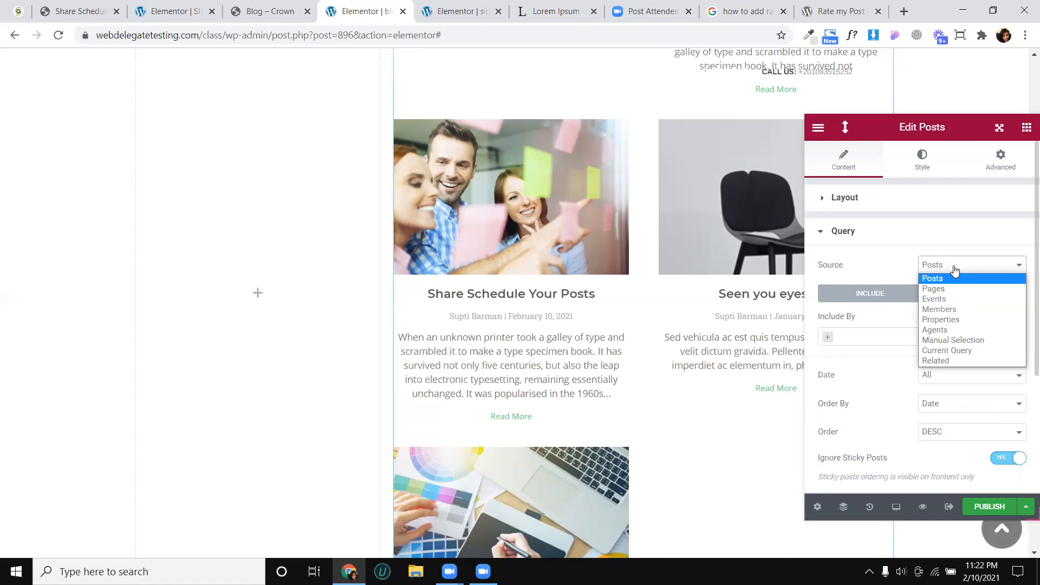
{"action": "left_click", "coordinate": [955, 271]}
{"action": "scroll", "coordinate": [715, 244], "scroll_direction": "up", "scroll_amount": 3}
{"action": "scroll", "coordinate": [696, 222], "scroll_direction": "up", "scroll_amount": 1}
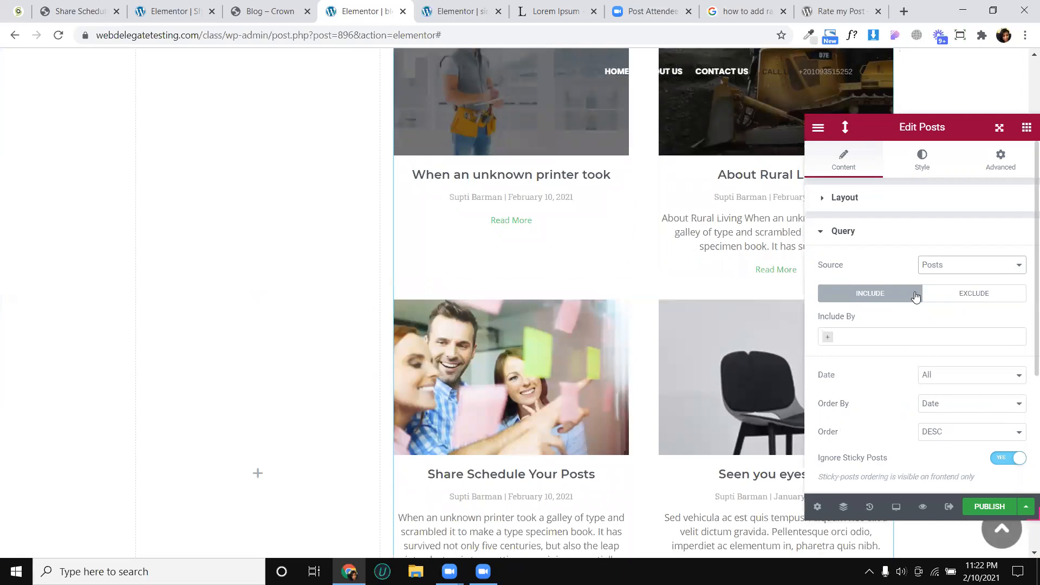
{"action": "scroll", "coordinate": [914, 298], "scroll_direction": "down", "scroll_amount": 4}
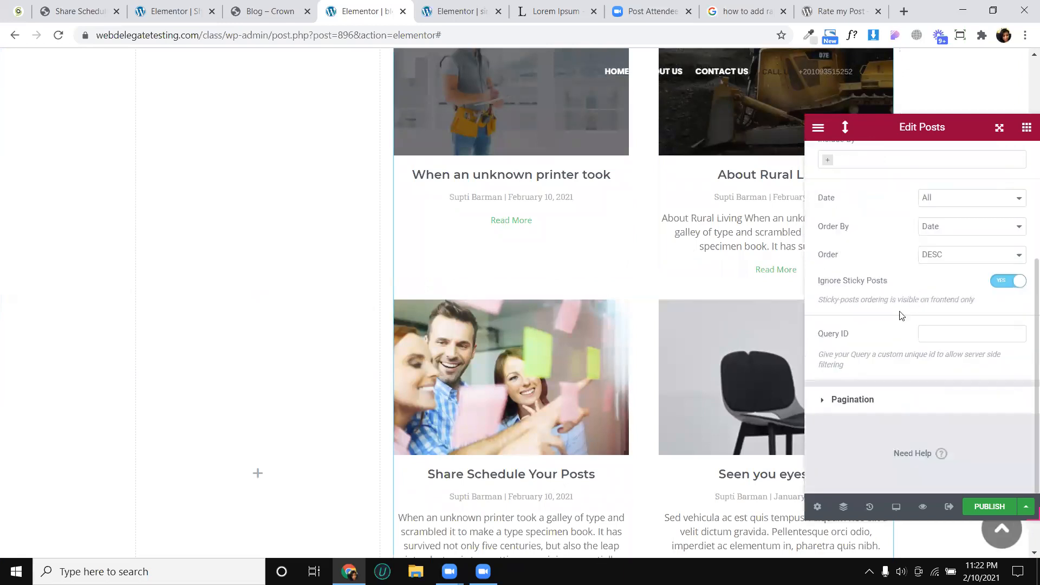
{"action": "scroll", "coordinate": [879, 375], "scroll_direction": "up", "scroll_amount": 3}
{"action": "scroll", "coordinate": [879, 375], "scroll_direction": "down", "scroll_amount": 3}
{"action": "scroll", "coordinate": [727, 312], "scroll_direction": "up", "scroll_amount": 3}
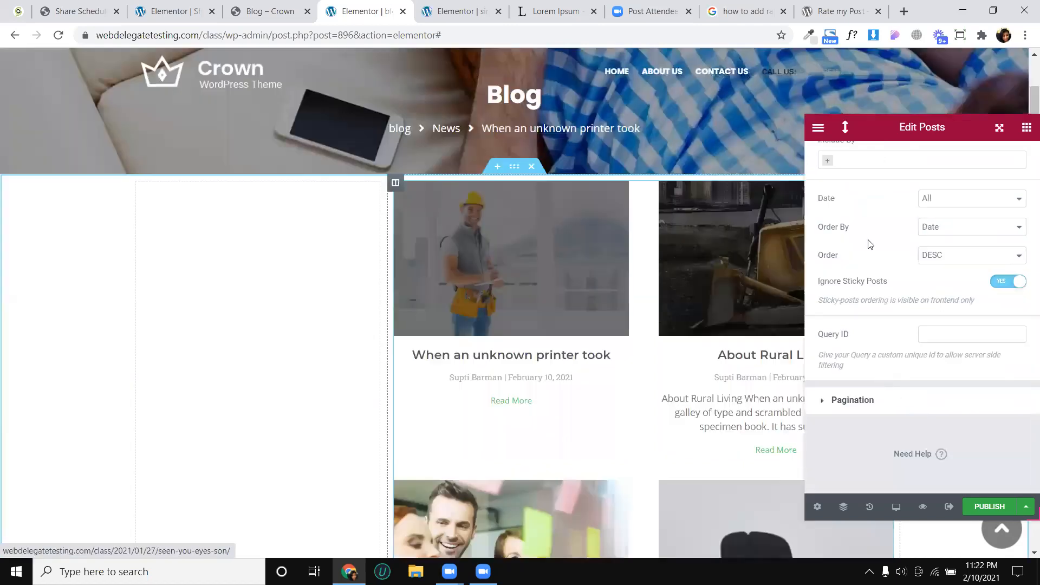